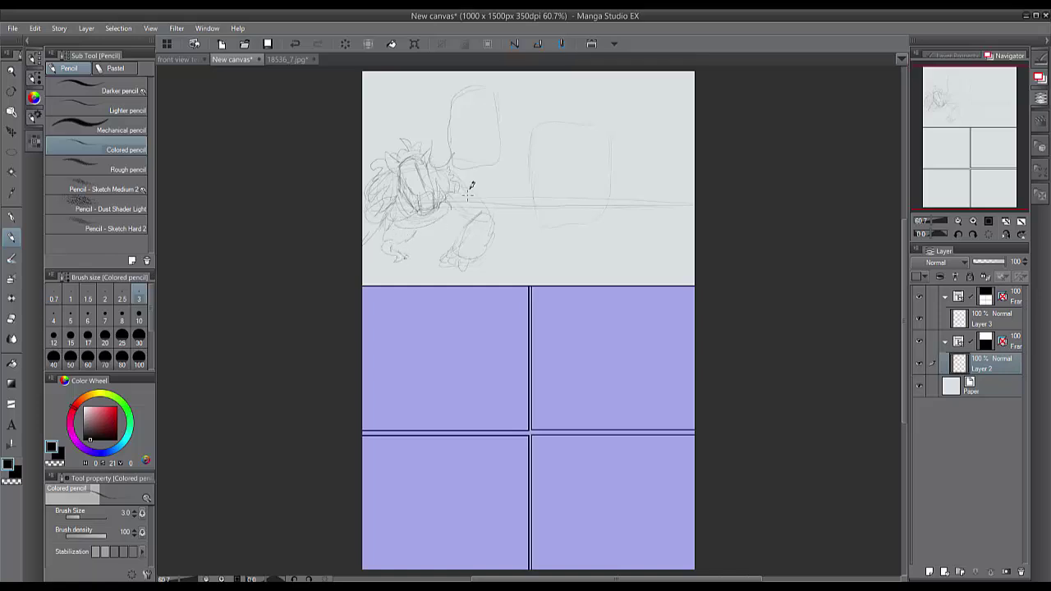
Finish the left creature's front legs and sketch a second maned creature facing it near the top panel's right edge
left_click_drag(451, 216, 458, 242)
mouse_move(678, 201)
left_mouse_down()
mouse_move(644, 173)
mouse_move(612, 264)
mouse_move(673, 171)
mouse_move(670, 207)
mouse_move(686, 212)
mouse_move(654, 217)
mouse_move(636, 249)
left_mouse_up()
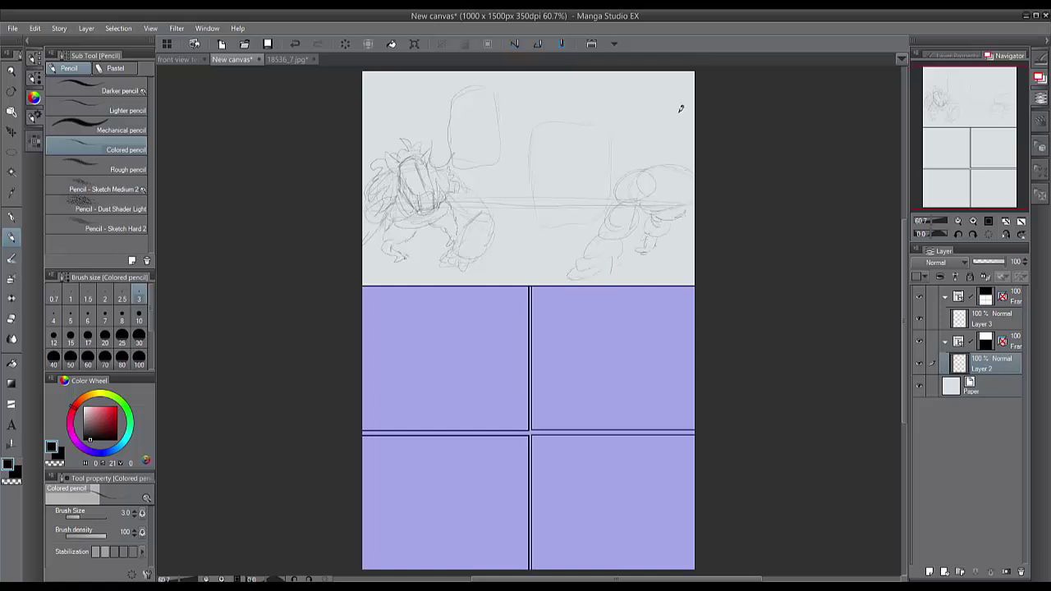
mouse_move(685, 155)
left_mouse_down()
mouse_move(669, 189)
mouse_move(675, 156)
mouse_move(686, 153)
mouse_move(688, 177)
mouse_move(679, 130)
left_mouse_up()
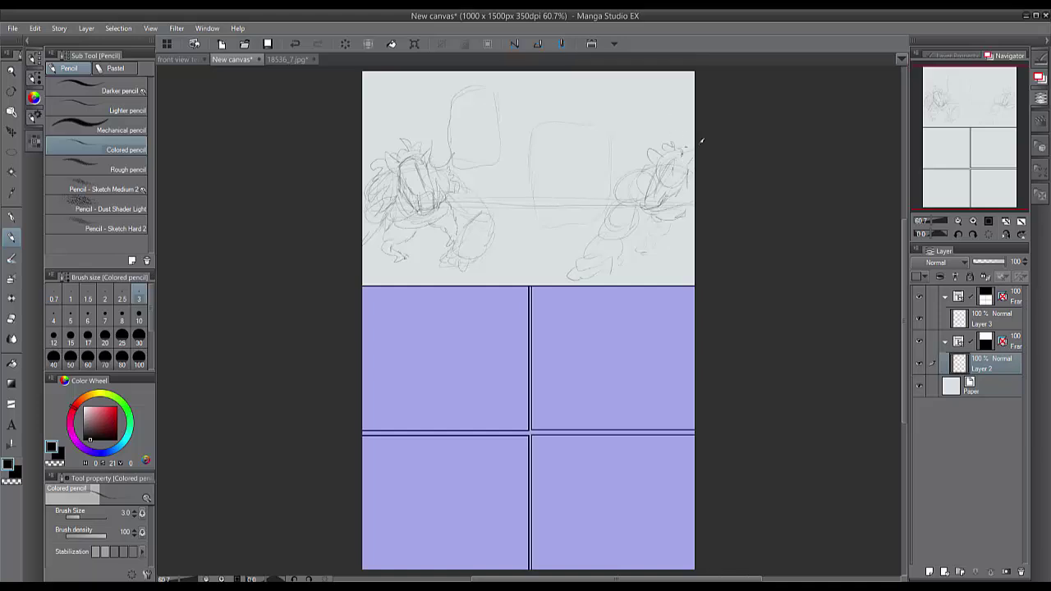
mouse_move(666, 217)
left_mouse_down()
mouse_move(643, 230)
mouse_move(659, 244)
left_mouse_up()
left_click_drag(647, 164, 618, 204)
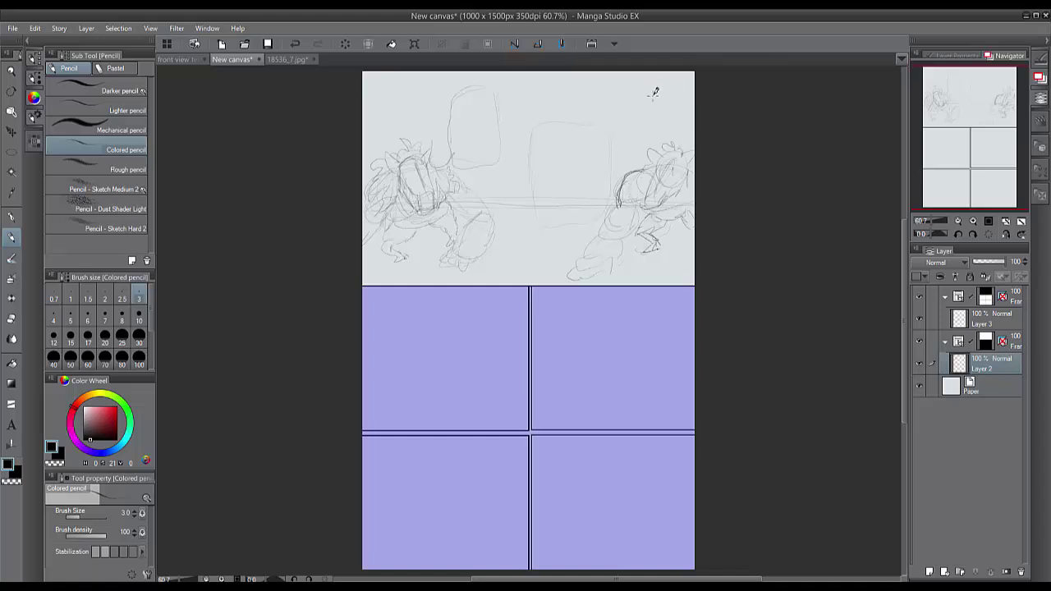
Lasso the left creature in the top panel and scale it down slightly toward the panel's lower left corner
key("m")
mouse_move(443, 119)
left_mouse_down()
mouse_move(504, 257)
mouse_move(435, 110)
left_mouse_up()
key("ctrl+t")
left_click_drag(486, 146, 495, 134)
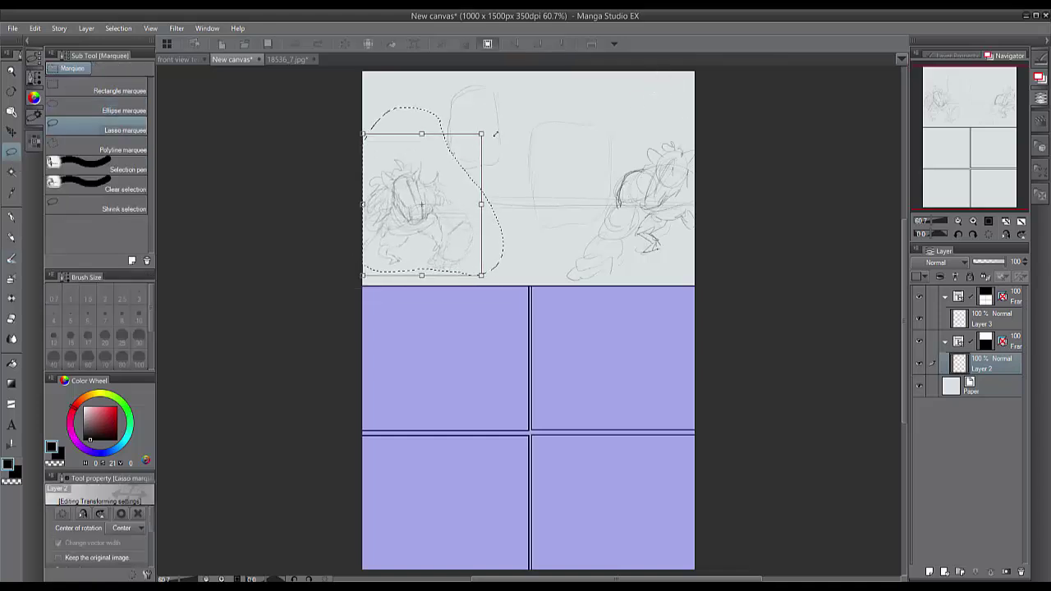
left_click(120, 513)
Lasso the right creature, scale it down and move it against the top panel's right edge, clearing the selection
mouse_move(660, 126)
left_mouse_down()
mouse_move(615, 205)
mouse_move(670, 271)
mouse_move(706, 135)
mouse_move(697, 157)
mouse_move(691, 131)
mouse_move(671, 152)
left_mouse_up()
key("ctrl+t")
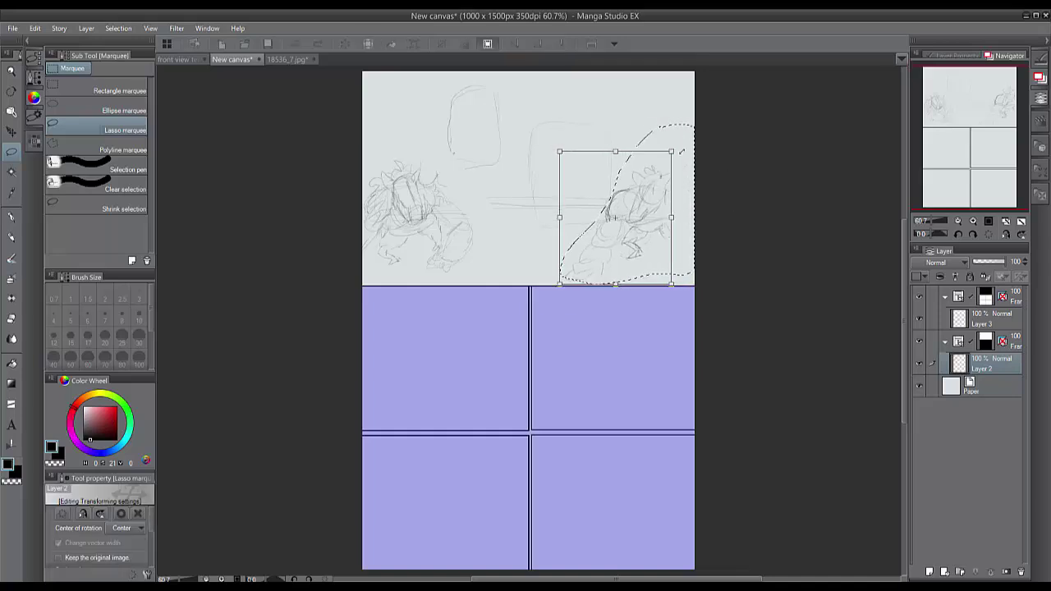
left_click_drag(606, 246, 630, 247)
left_click(121, 515)
key("ctrl+d")
Sketch a rider with a brimmed hat on the left creature's back using the Colored pencil
key("p")
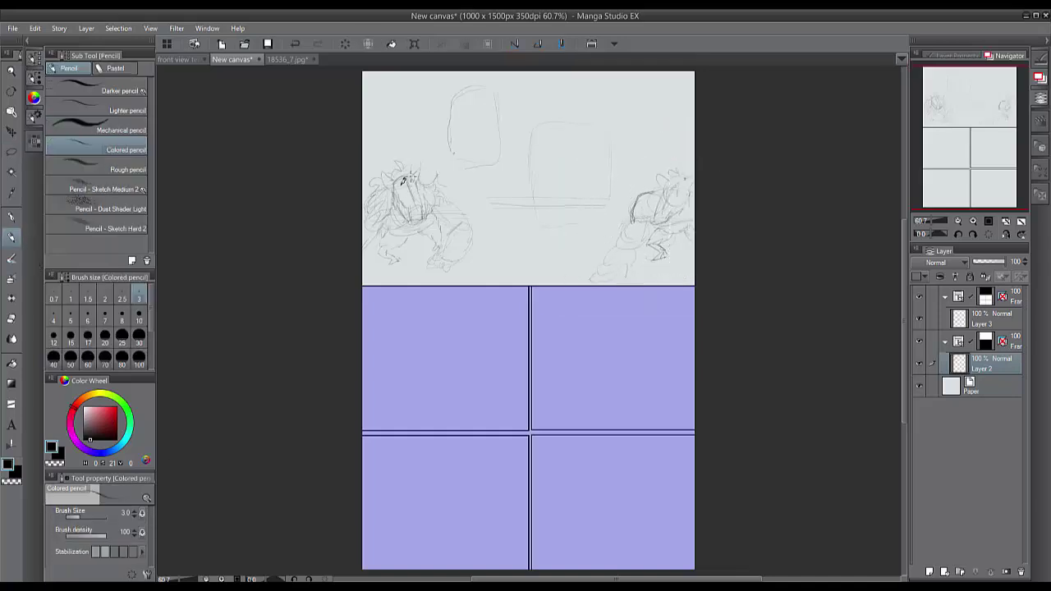
left_click_drag(403, 96, 404, 119)
mouse_move(394, 127)
left_mouse_down()
mouse_move(428, 125)
mouse_move(389, 143)
mouse_move(436, 160)
left_mouse_up()
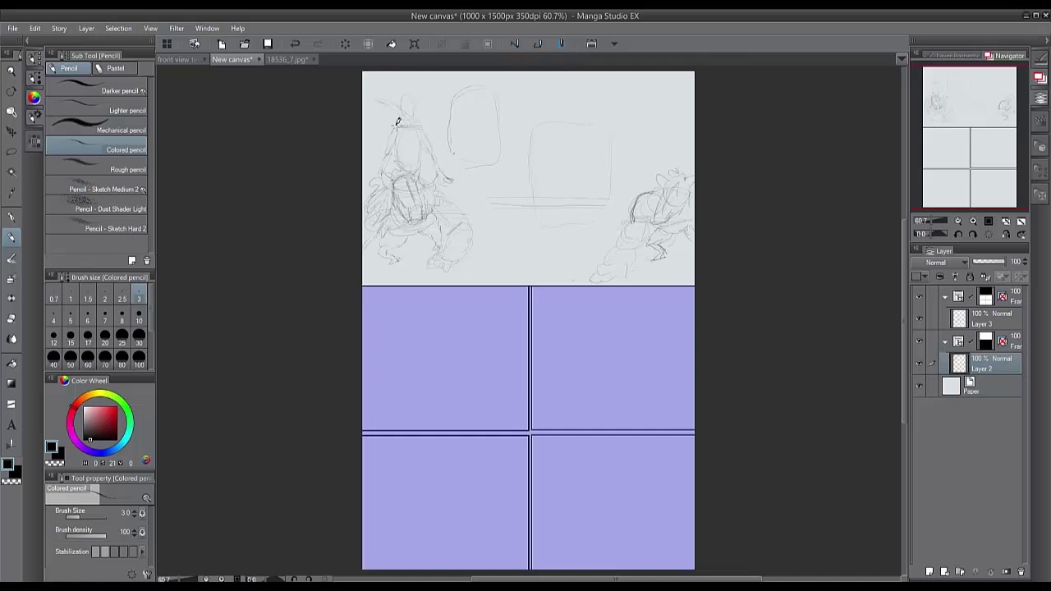
mouse_move(418, 96)
left_mouse_down()
mouse_move(424, 106)
mouse_move(399, 121)
mouse_move(406, 147)
mouse_move(451, 154)
mouse_move(424, 160)
mouse_move(380, 82)
mouse_move(440, 148)
left_mouse_up()
Lasso the left rider, scale it down and lower it onto the creature's back, clearing the selection
left_click(11, 152)
key("ctrl+t")
left_click_drag(457, 68, 442, 92)
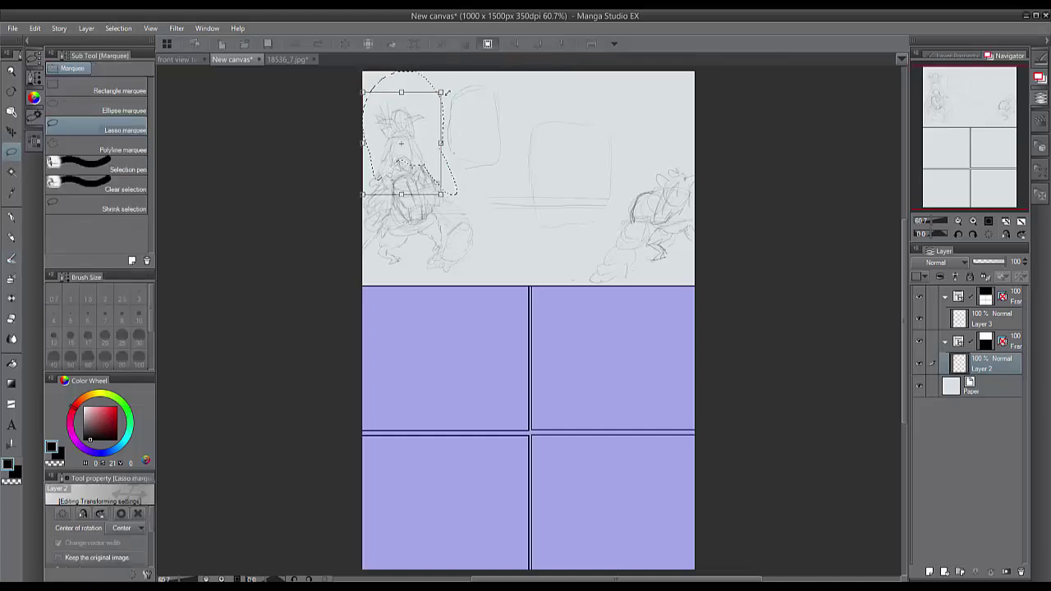
left_click_drag(423, 130, 426, 134)
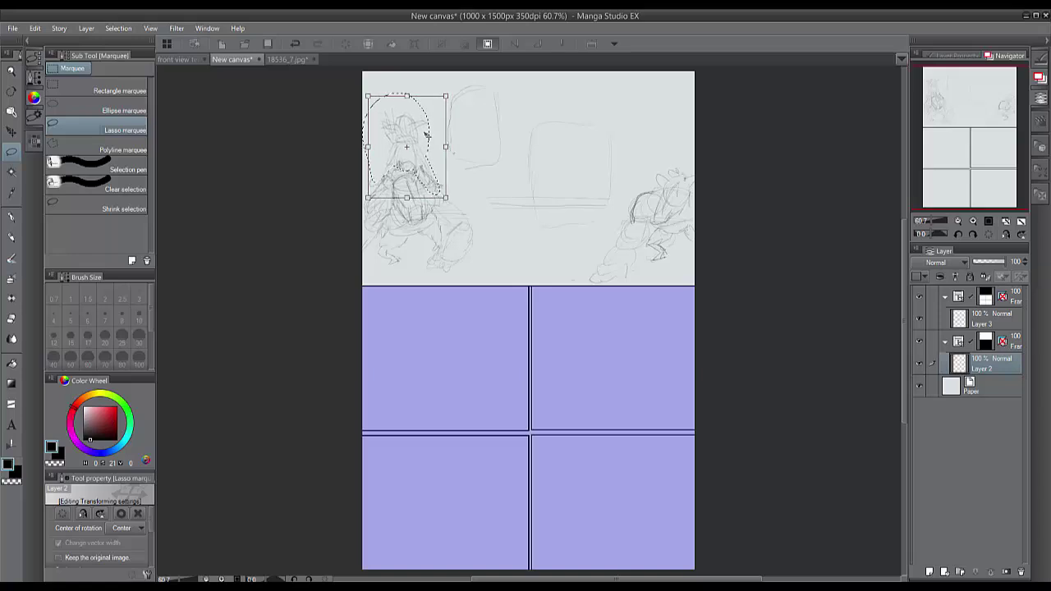
left_click_drag(448, 95, 433, 131)
key("Return")
key("ctrl+d")
Sketch a rider with raised ears and an outstretched arm on the right creature using the Colored pencil
left_click(12, 237)
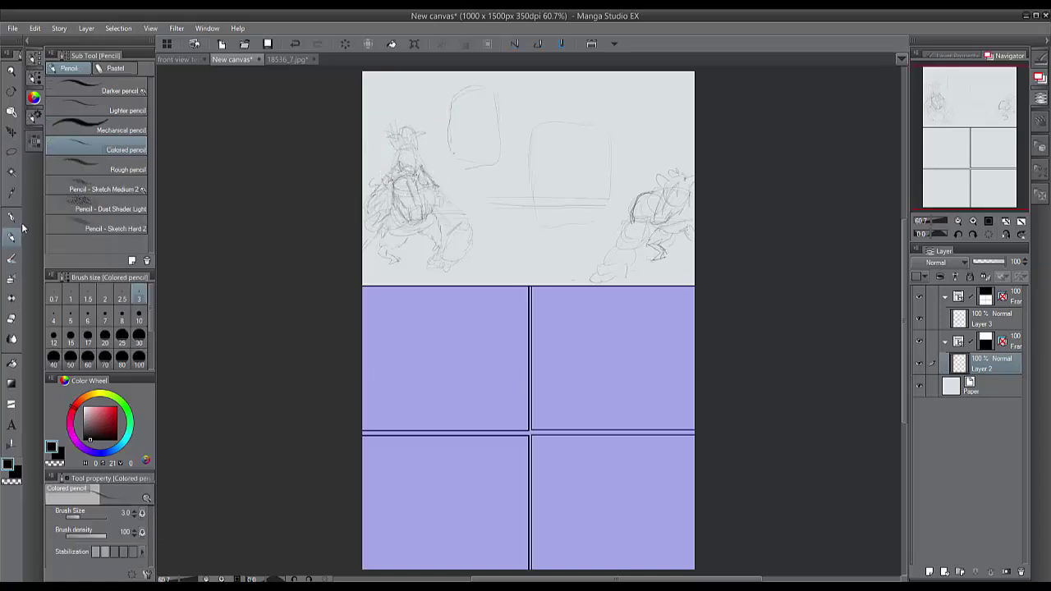
mouse_move(678, 177)
left_mouse_down()
mouse_move(681, 123)
mouse_move(634, 195)
left_mouse_up()
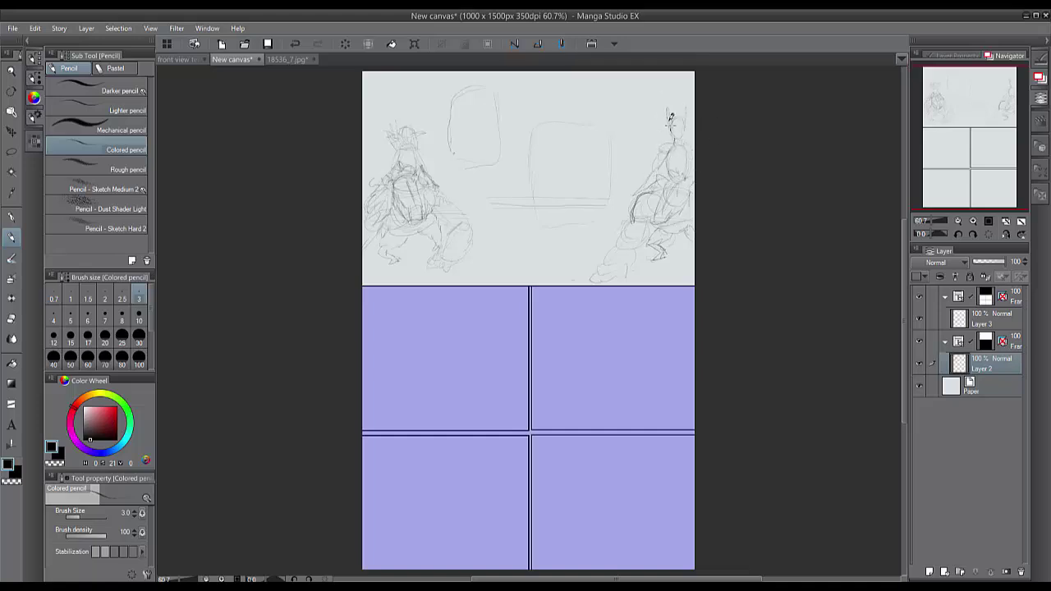
left_click_drag(662, 125, 632, 131)
On Layer 3, sketch a pointed-eared head with face, hair, neck and shoulders in the middle row's left panel
left_click(963, 321)
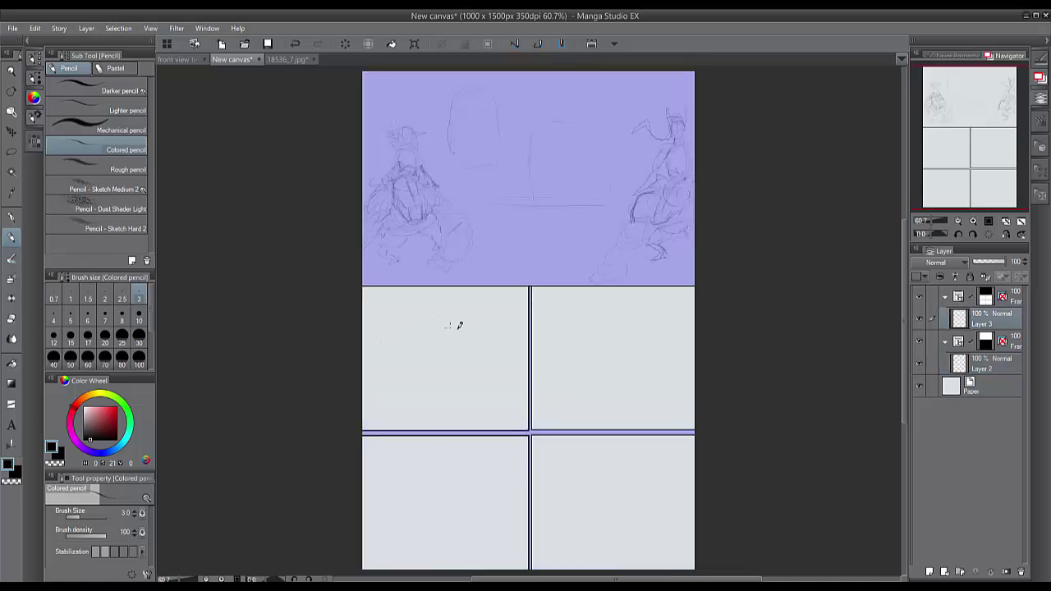
mouse_move(477, 323)
left_mouse_down()
mouse_move(435, 374)
mouse_move(453, 394)
mouse_move(473, 365)
left_mouse_up()
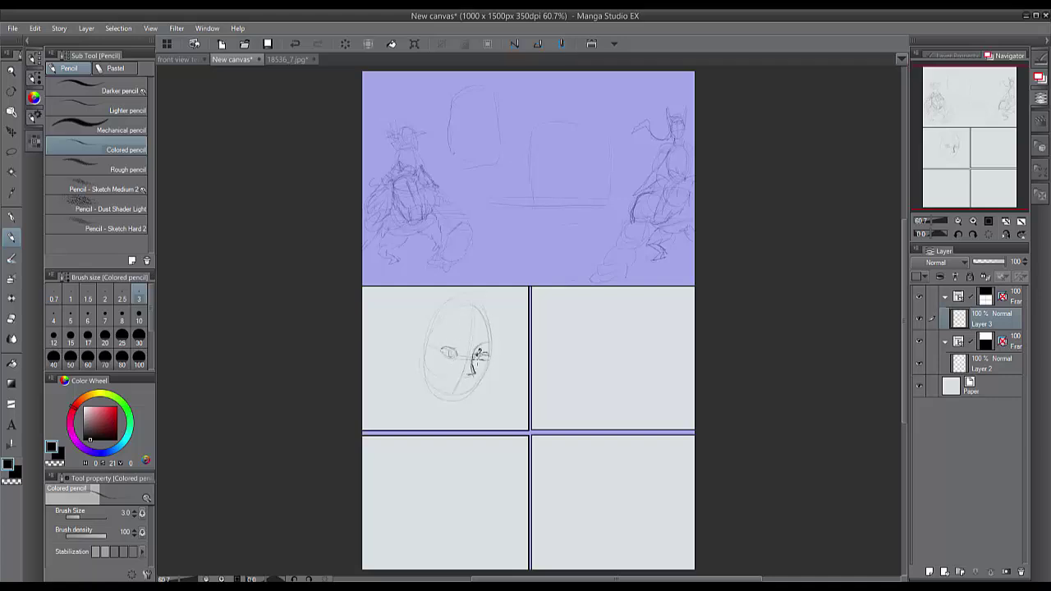
mouse_move(434, 337)
left_mouse_down()
mouse_move(396, 310)
mouse_move(370, 310)
left_mouse_up()
mouse_move(494, 333)
left_mouse_down()
mouse_move(459, 297)
mouse_move(475, 299)
mouse_move(441, 305)
left_mouse_up()
left_click_drag(454, 381, 456, 396)
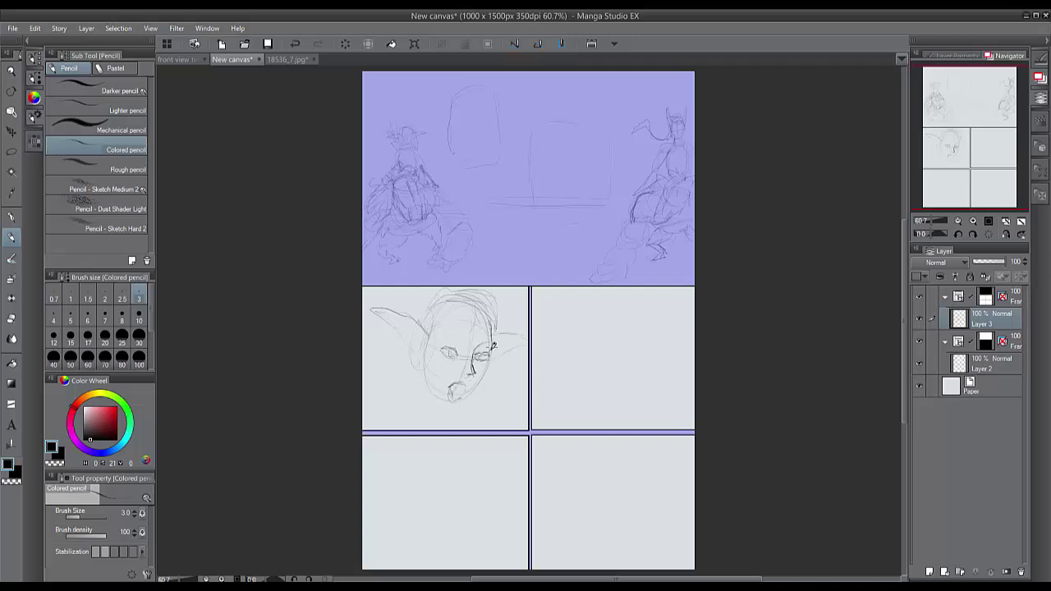
left_click_drag(494, 346, 454, 411)
mouse_move(422, 370)
left_mouse_down()
mouse_move(398, 400)
mouse_move(429, 409)
mouse_move(427, 390)
mouse_move(424, 399)
mouse_move(402, 389)
mouse_move(438, 422)
mouse_move(382, 409)
left_mouse_up()
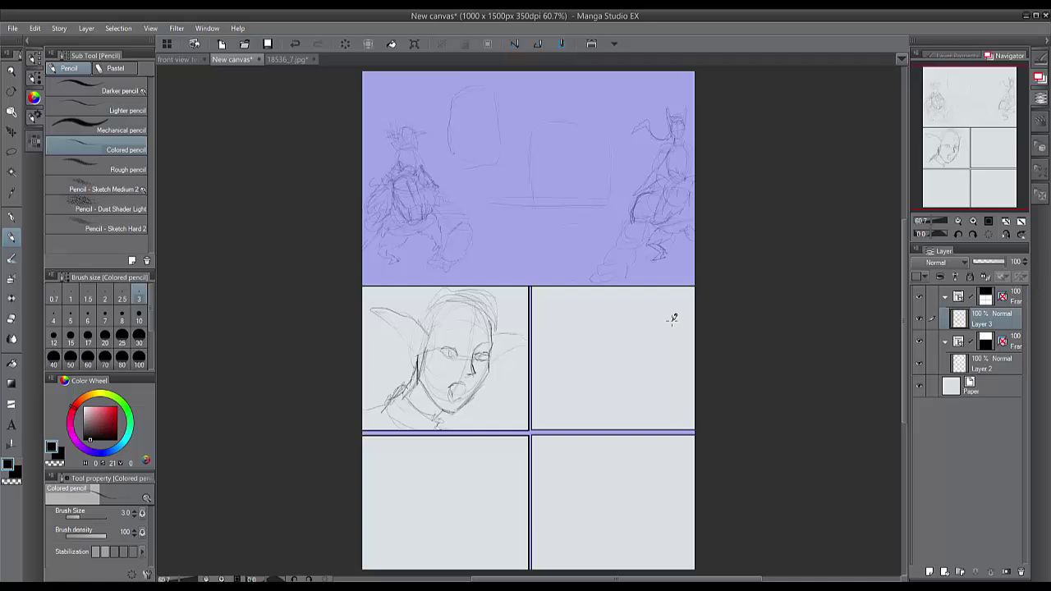
Lasso the head sketch, scale it down, move it to its panel's lower left corner and deselect it
left_click(17, 151)
mouse_move(497, 395)
left_mouse_down()
mouse_move(350, 399)
mouse_move(514, 415)
left_mouse_up()
key("ctrl+t")
left_click_drag(529, 285, 494, 320)
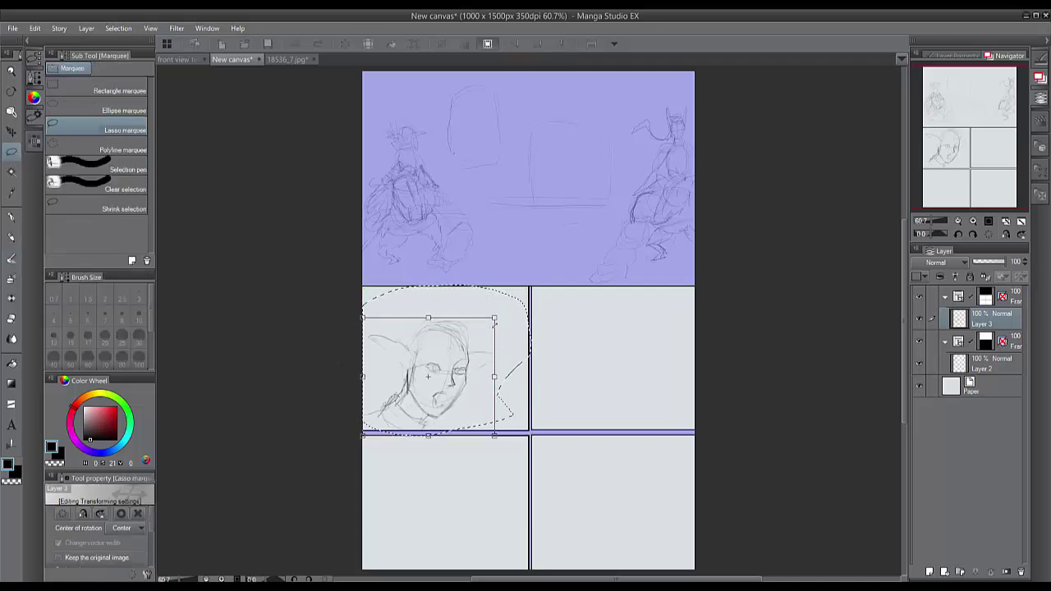
left_click_drag(465, 353, 452, 353)
left_click(121, 513)
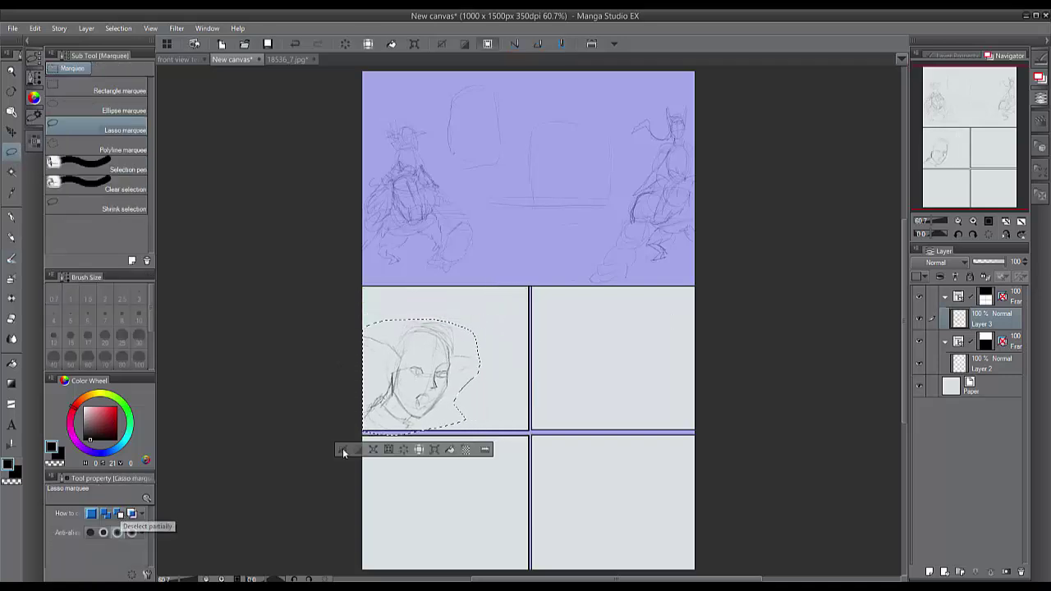
left_click(343, 451)
Rough in the speech area around the head, and add the text "Be serious" at about size 5 to the right of the face
left_click(11, 235)
left_click_drag(379, 310, 481, 312)
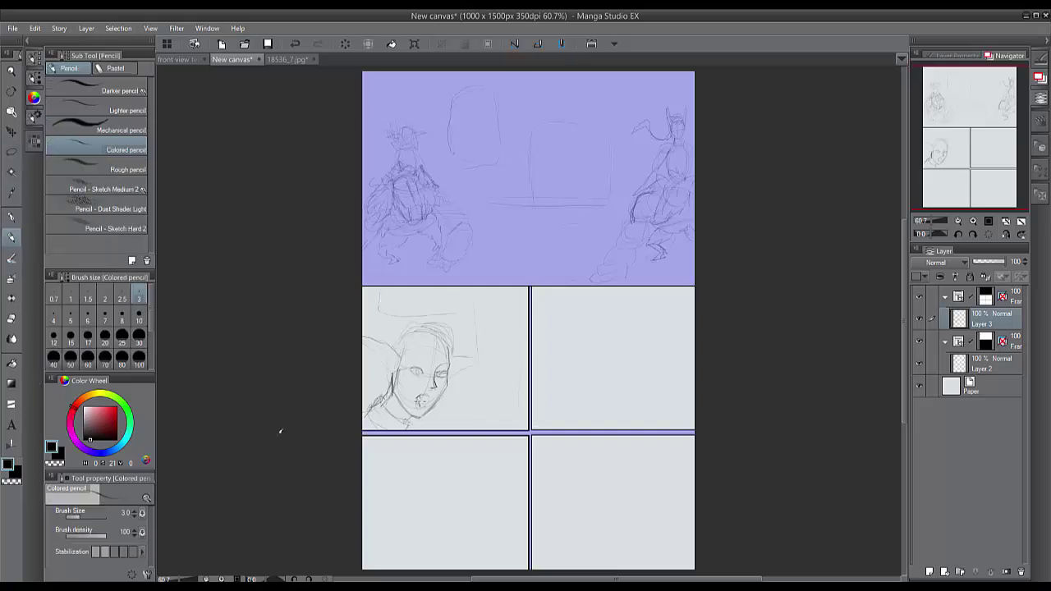
key("t")
left_click_drag(82, 534, 76, 533)
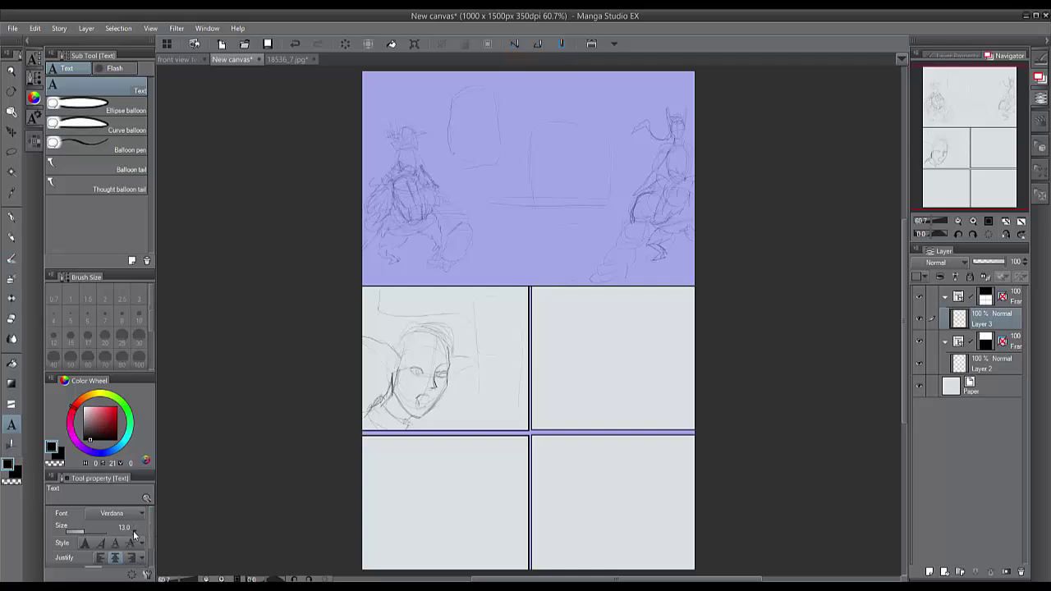
left_click(413, 310)
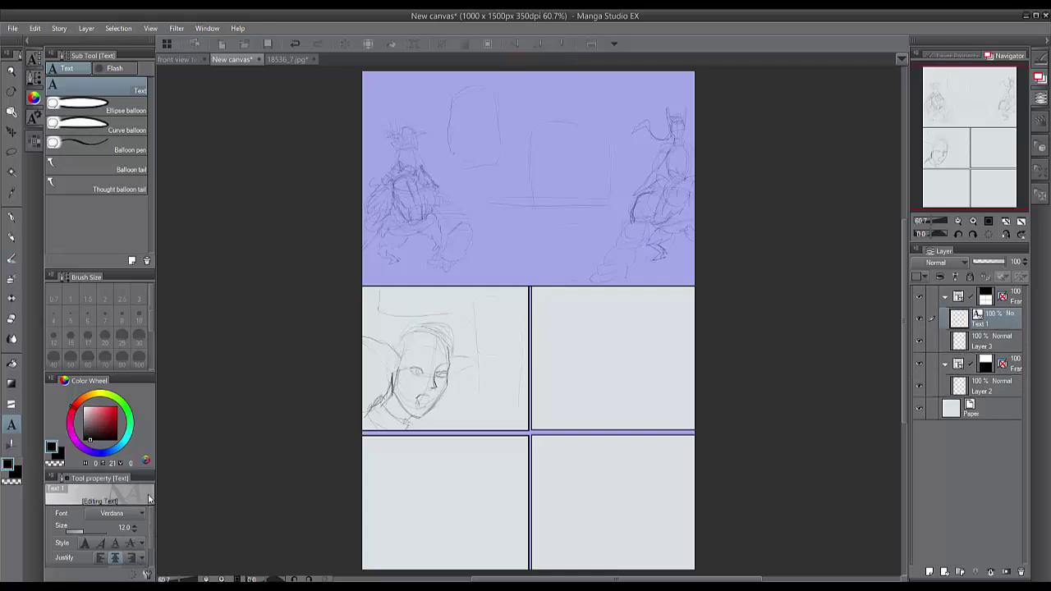
type("Be serious")
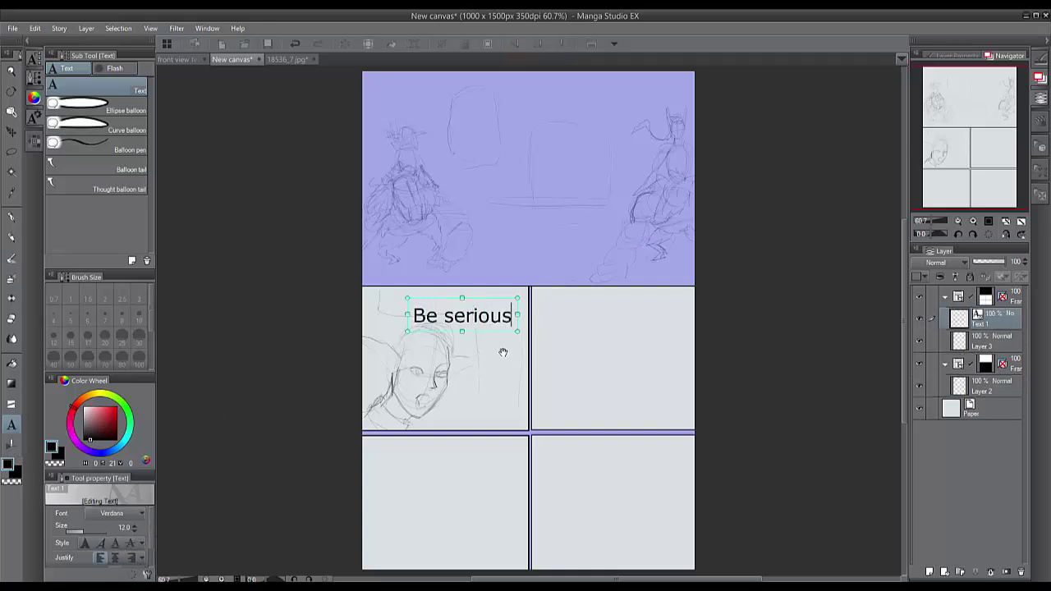
left_click_drag(517, 332, 456, 299)
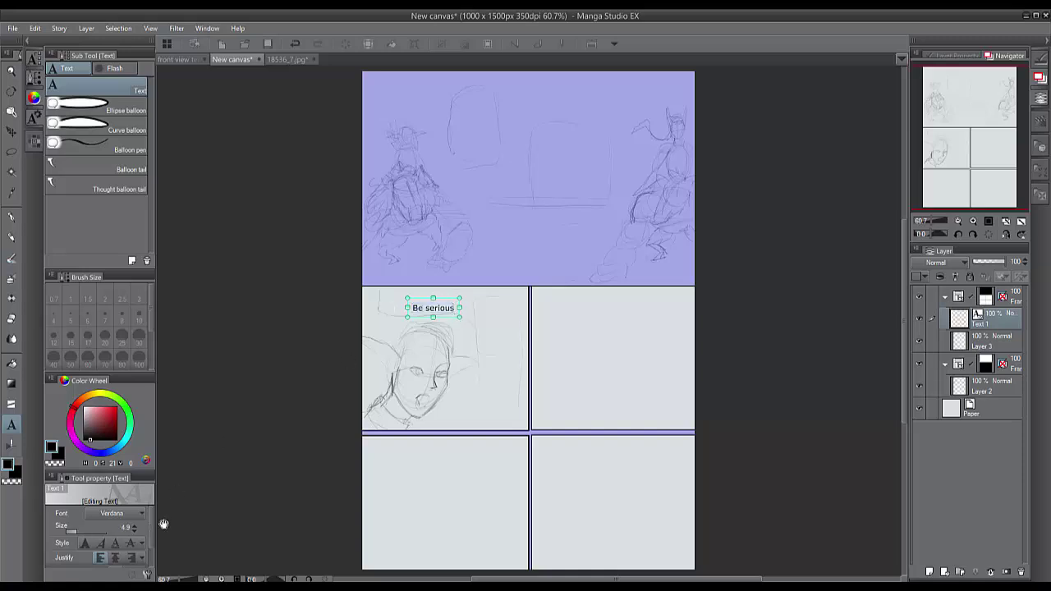
key("k")
left_click_drag(439, 303, 500, 318)
Add the two-line text "Why do those birds do that?" in the top panel's left balloon outline
left_click(11, 424)
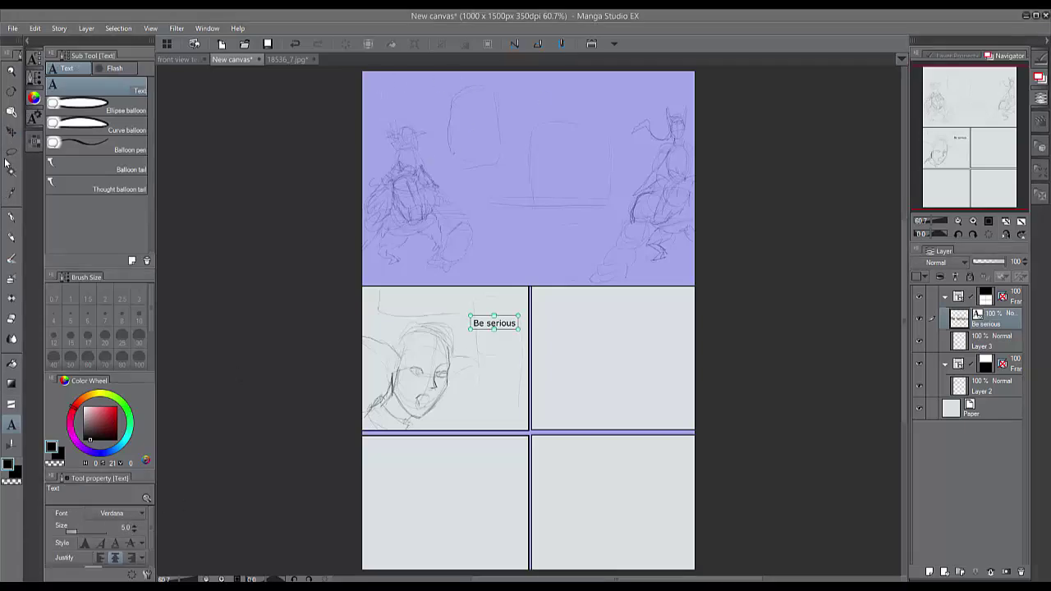
left_click(445, 96)
type("Why do those")
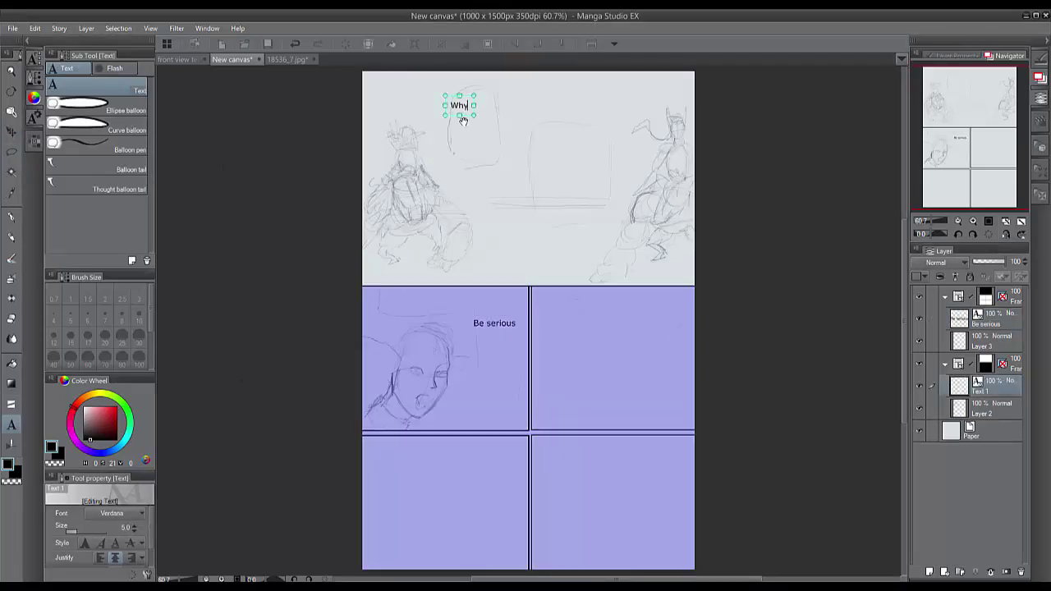
key("Return")
type("birds do that?")
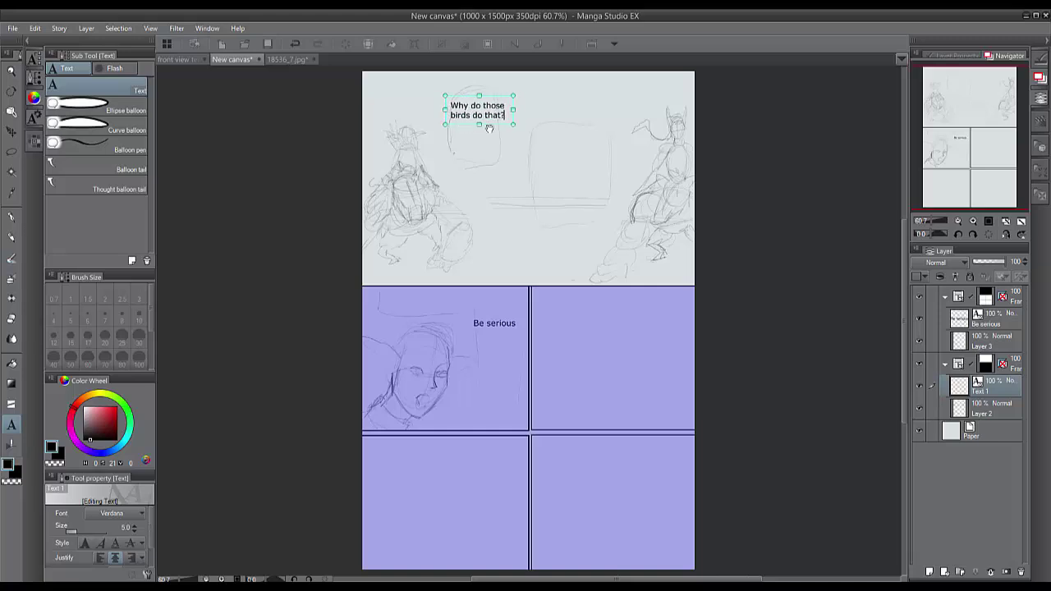
left_click_drag(514, 125, 481, 116)
left_click(12, 131)
left_click(11, 424)
left_click(573, 149)
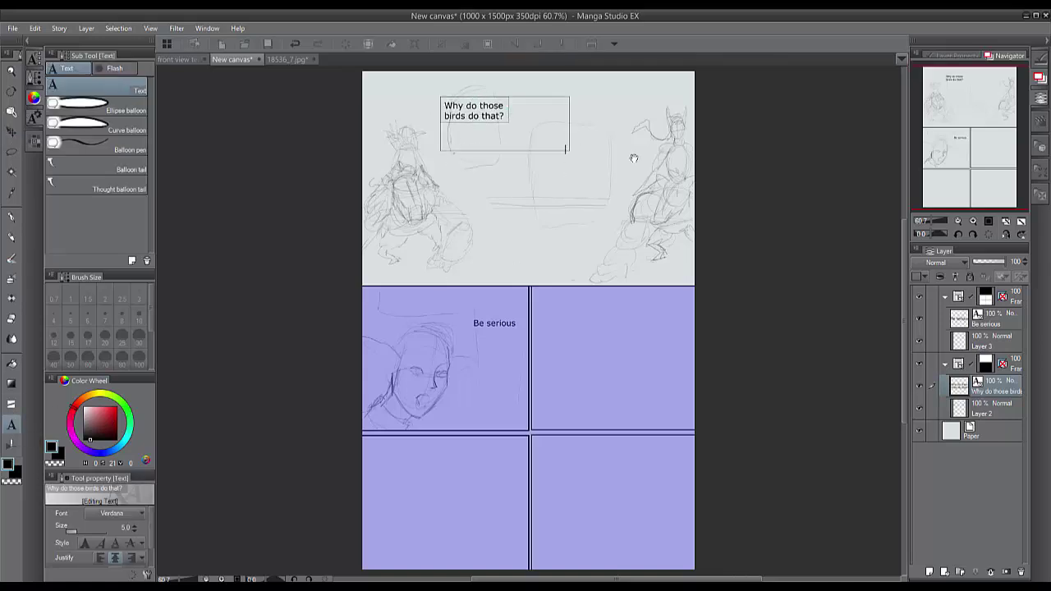
left_click(15, 152)
Add the reply "No one knows. They eat all day then take the sky, searching for people to turd on." beside the right rider
left_click(11, 426)
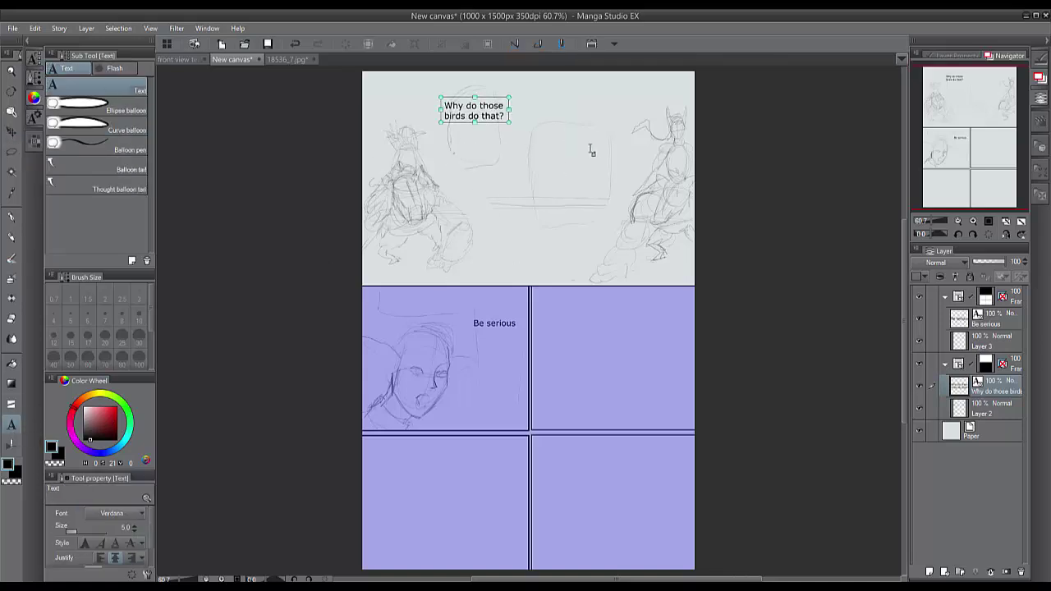
left_click(545, 192)
type("No one knows.")
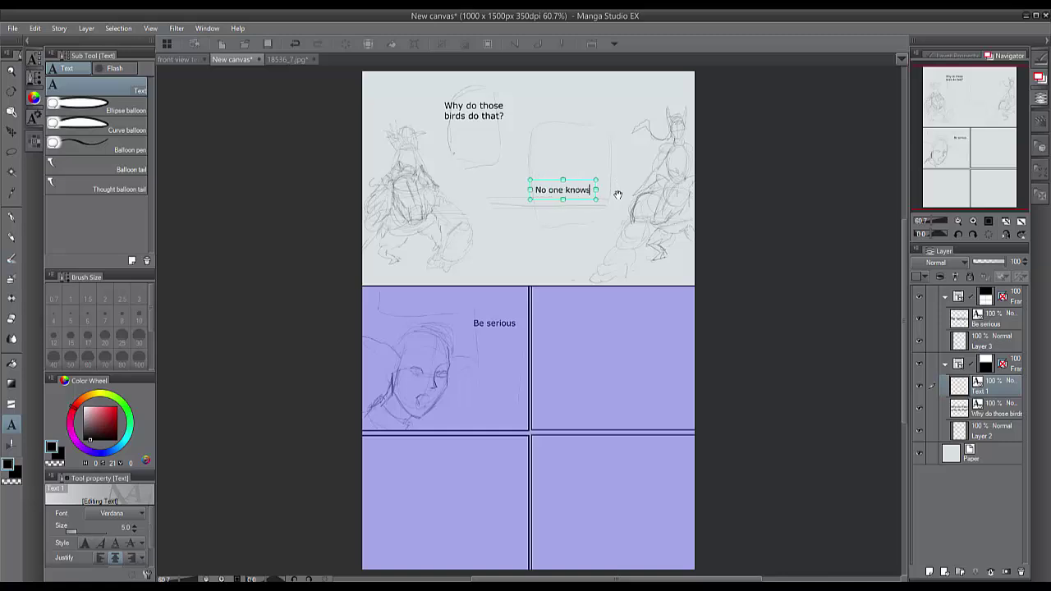
key("Return")
type("They eat all day")
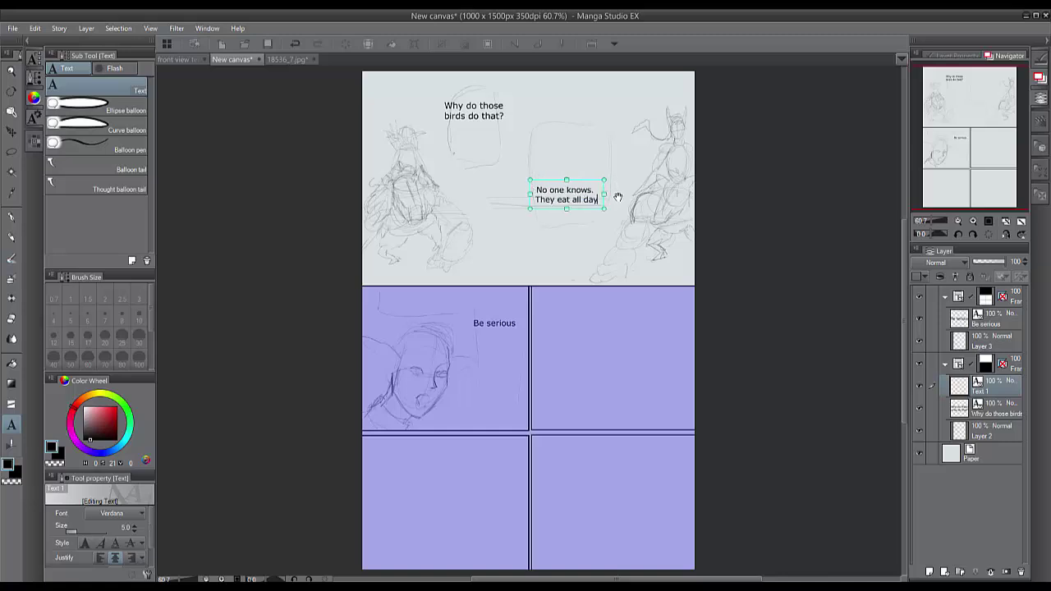
key("Return")
type("then take the sky,")
key("Return")
type("searching ")
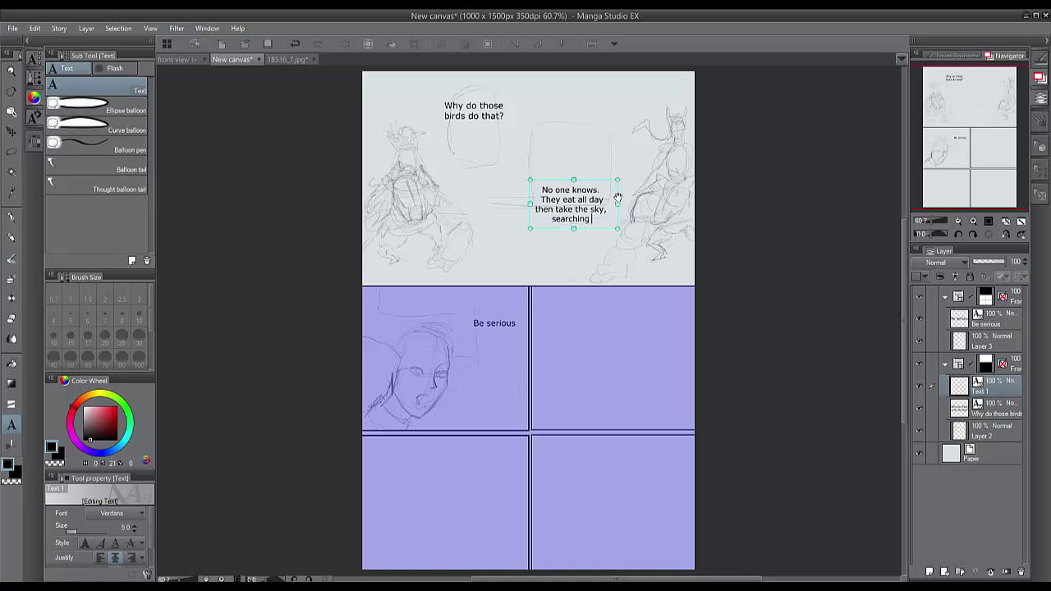
type("for people")
key("Return")
type("to turd on.")
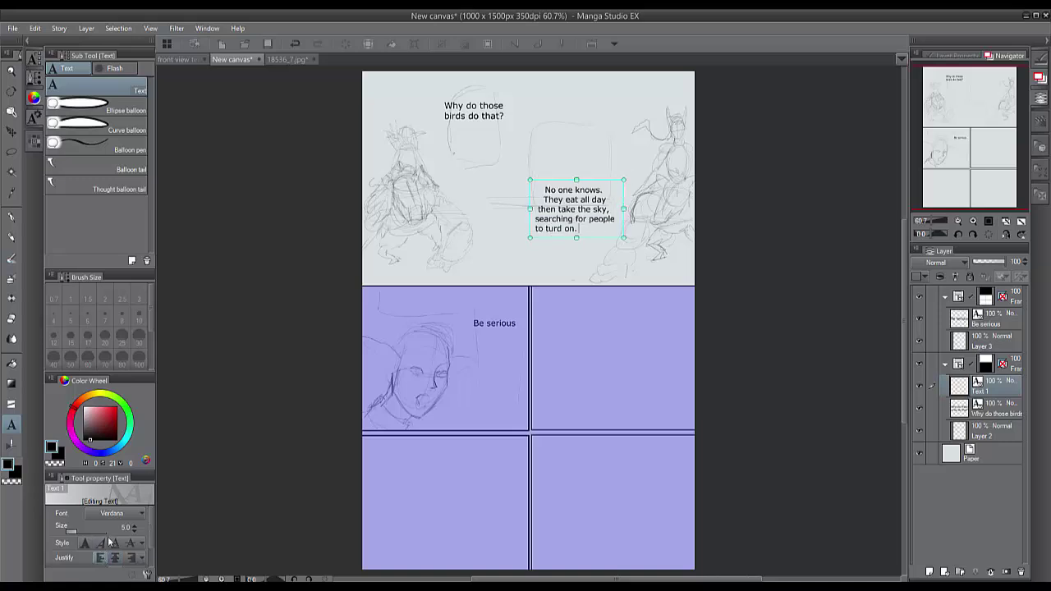
type("k")
left_click_drag(578, 208, 591, 151)
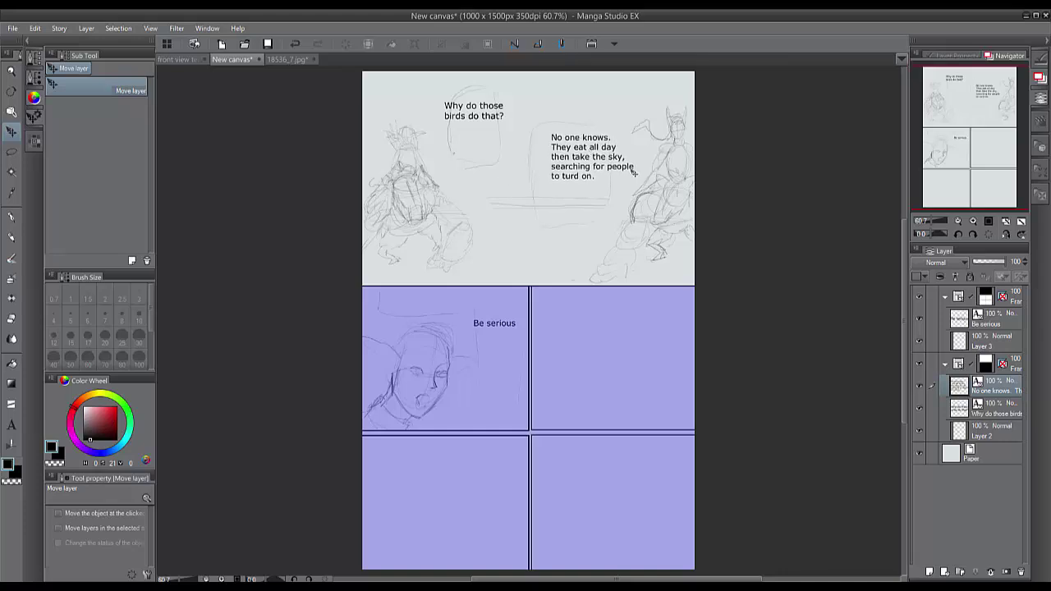
Centre-justify all five lines of the reply text in the top panel's right balloon outline
key("t")
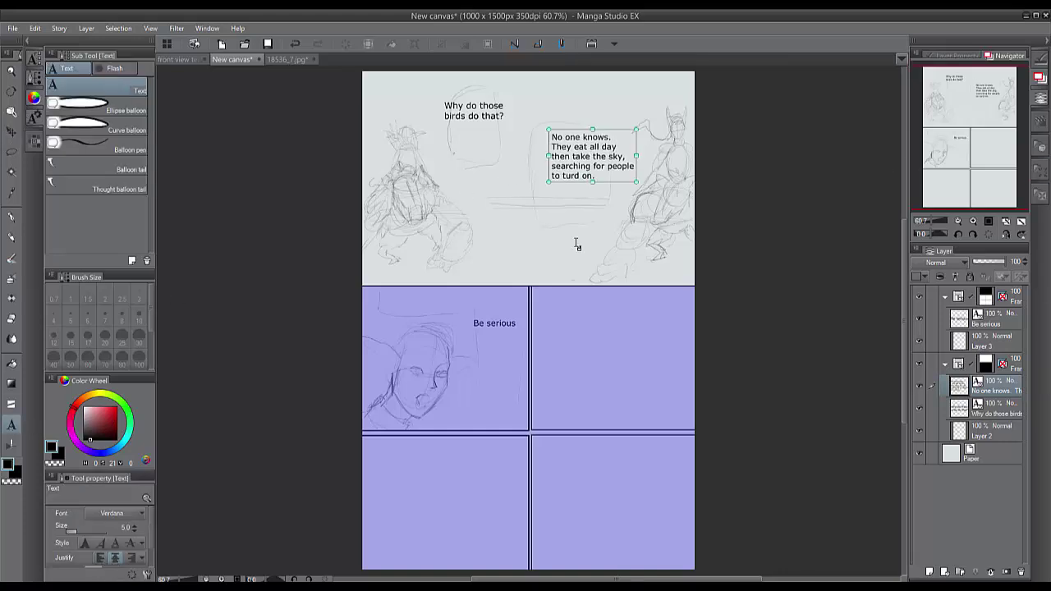
left_click(591, 185)
left_click(591, 186)
left_click(115, 557)
key("ctrl+a")
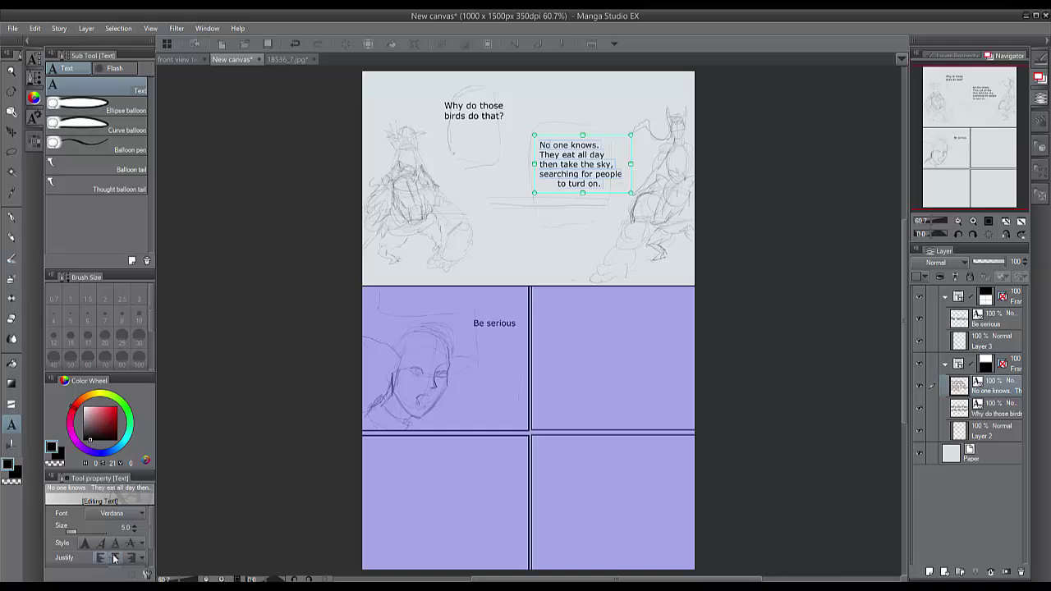
left_click(116, 558)
left_click(13, 132)
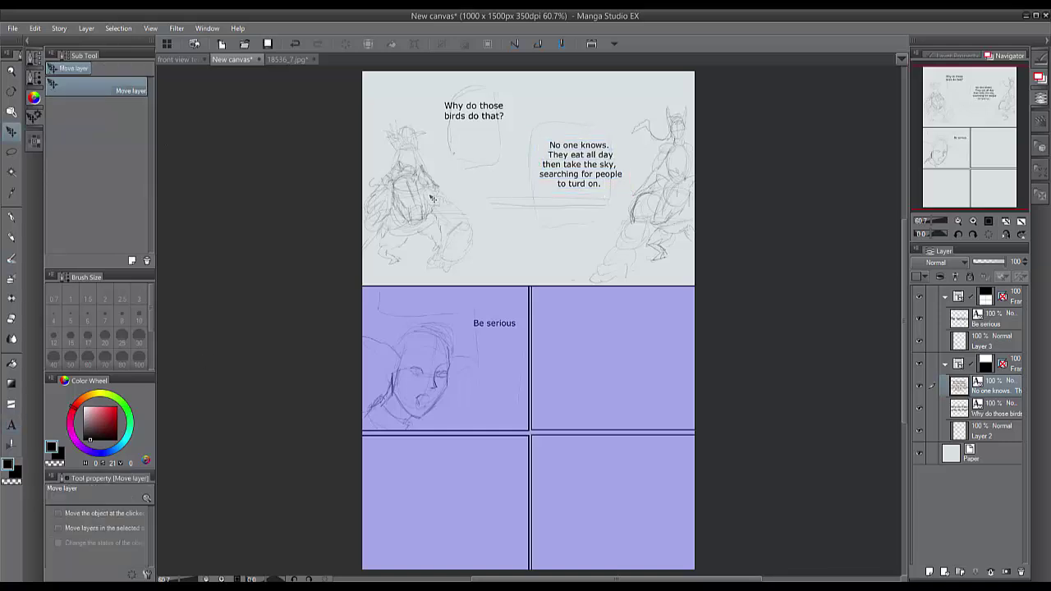
Add the centred two-line text "Seriously. Their purpose in life is to crap on people" in the middle row's right panel
key("t")
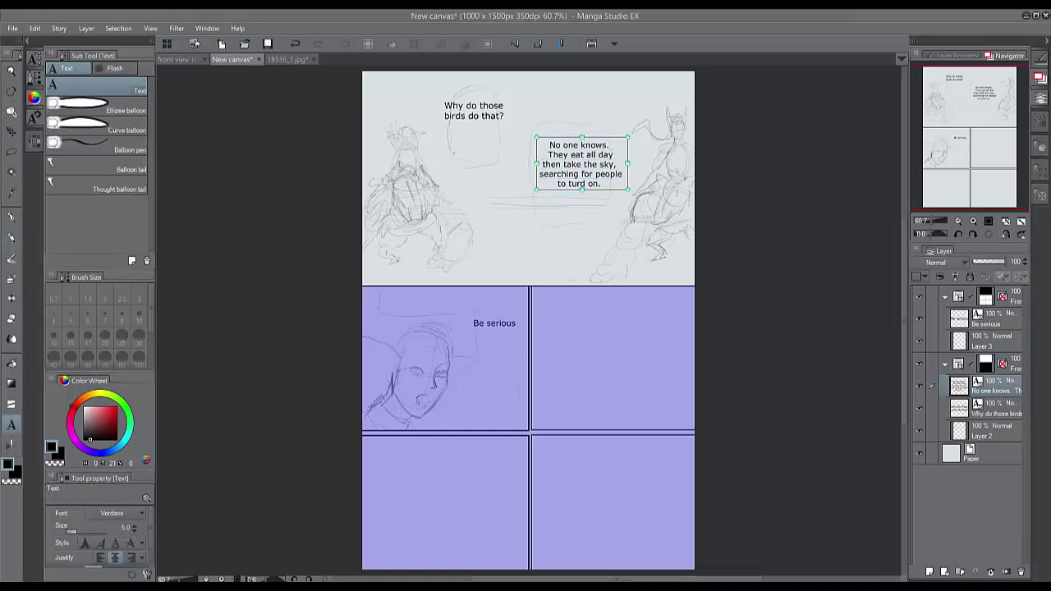
left_click(586, 347)
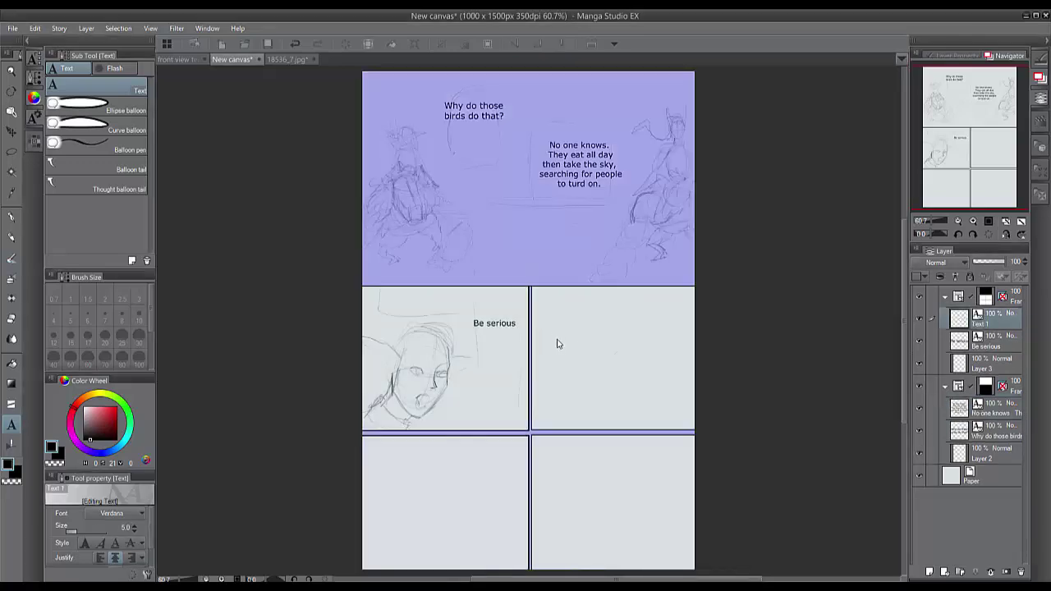
type("Seriously. Their purpose in life")
key("Return")
type("is to crap on people")
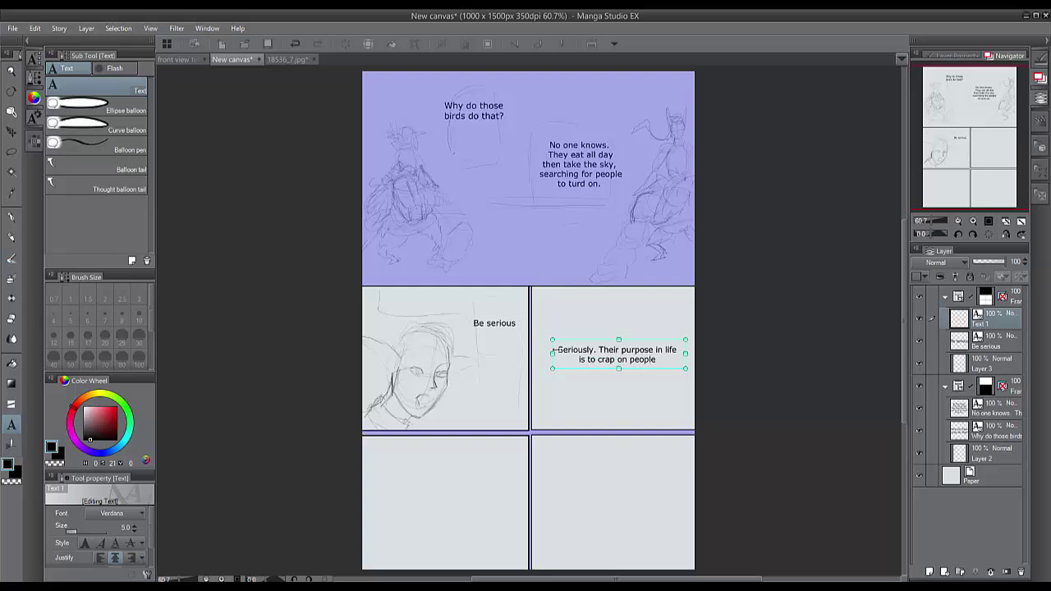
End the "Seriously" text with a period and move it up to the panel's upper edge
left_click(11, 132)
left_click(11, 424)
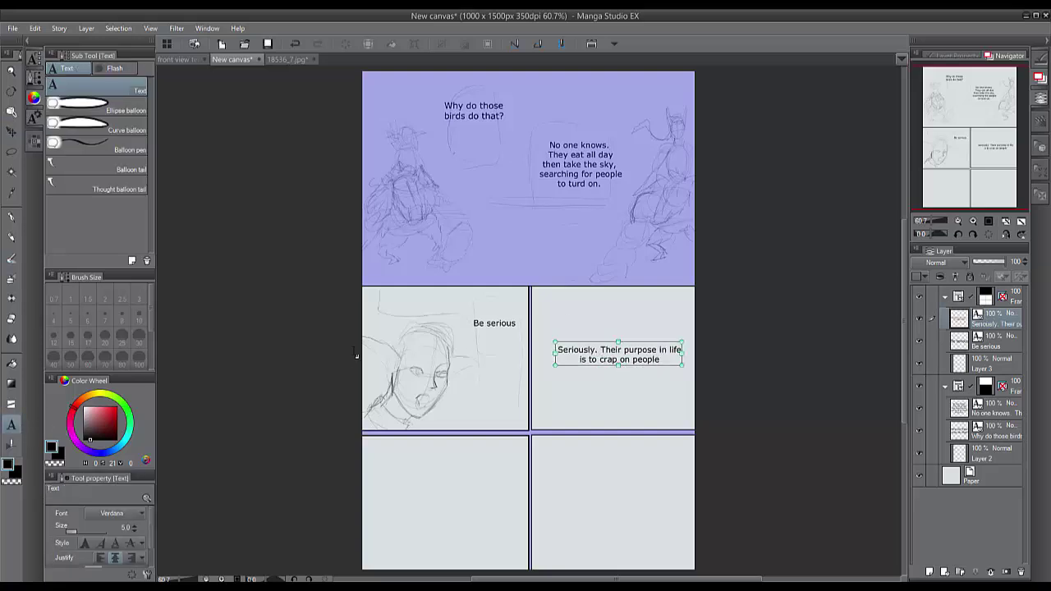
left_click(664, 359)
type(".")
left_click(10, 133)
left_click_drag(633, 358, 607, 319)
Add a period at the end of the "Be serious" text in the face panel
left_click(993, 410)
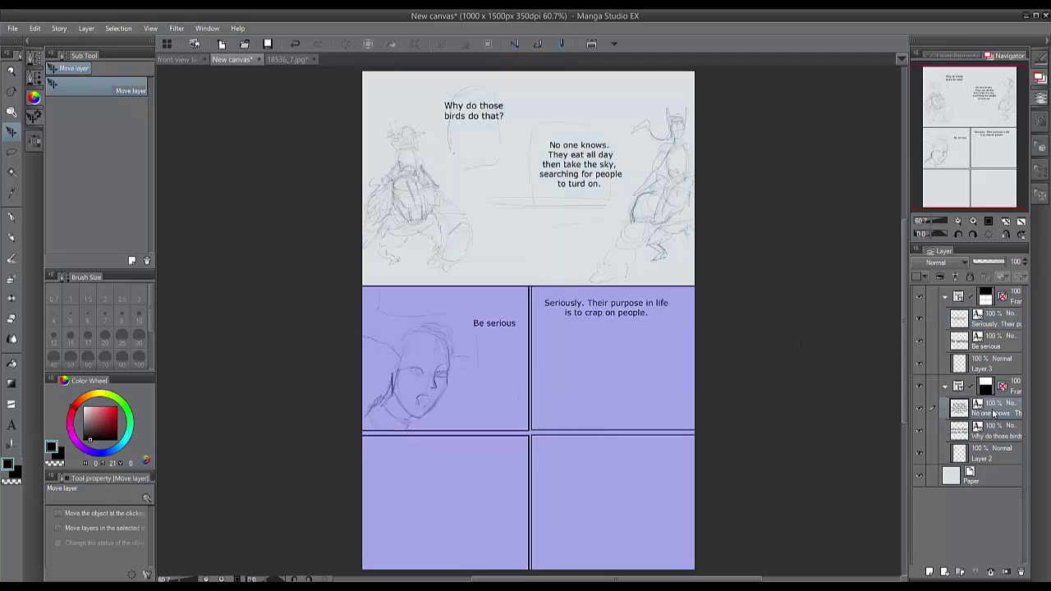
left_click(962, 347)
key("t")
left_click(501, 333)
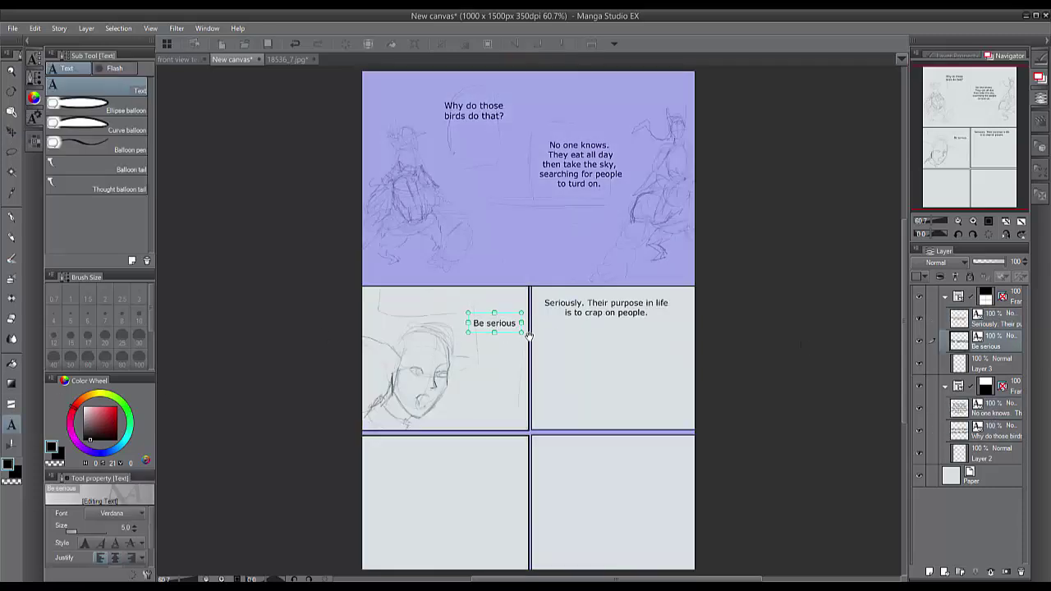
type(".")
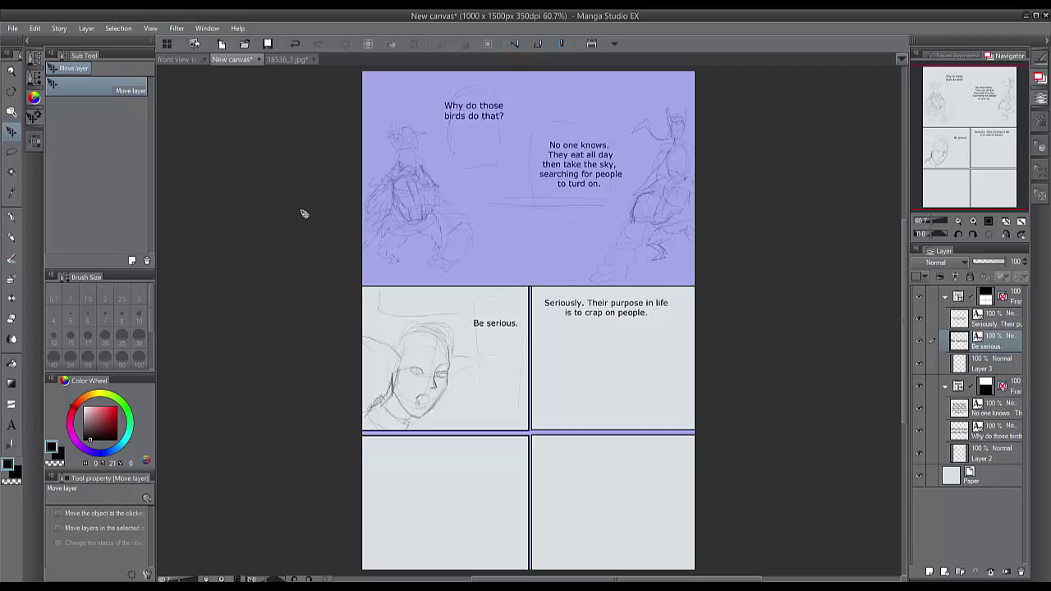
Add the text "What a messed up and weird world." along the upper edge of the bottom-left comic panel
type("kt")
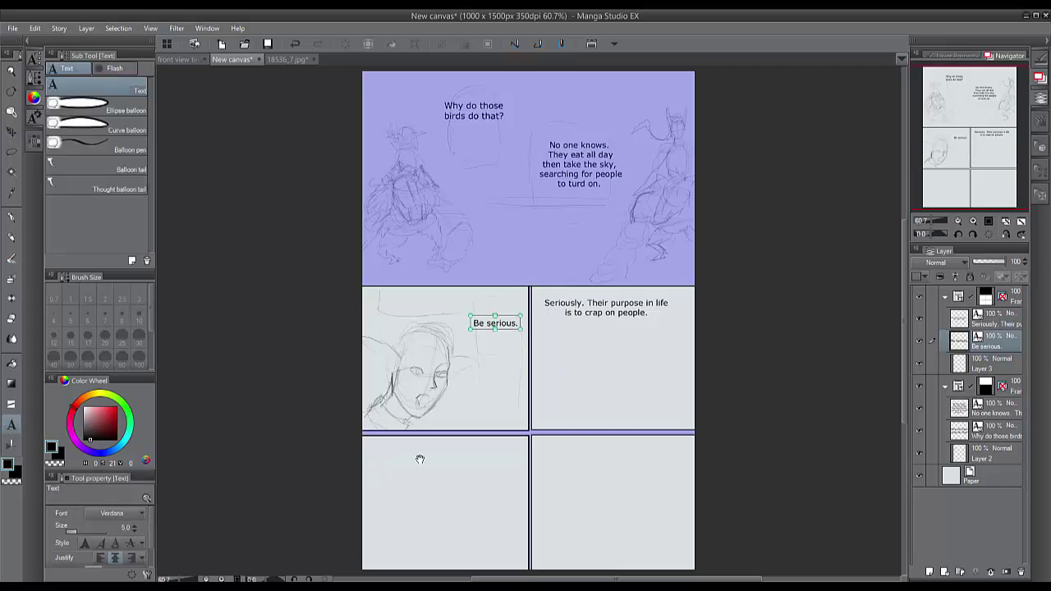
left_click(377, 452)
type("What a messed up and w")
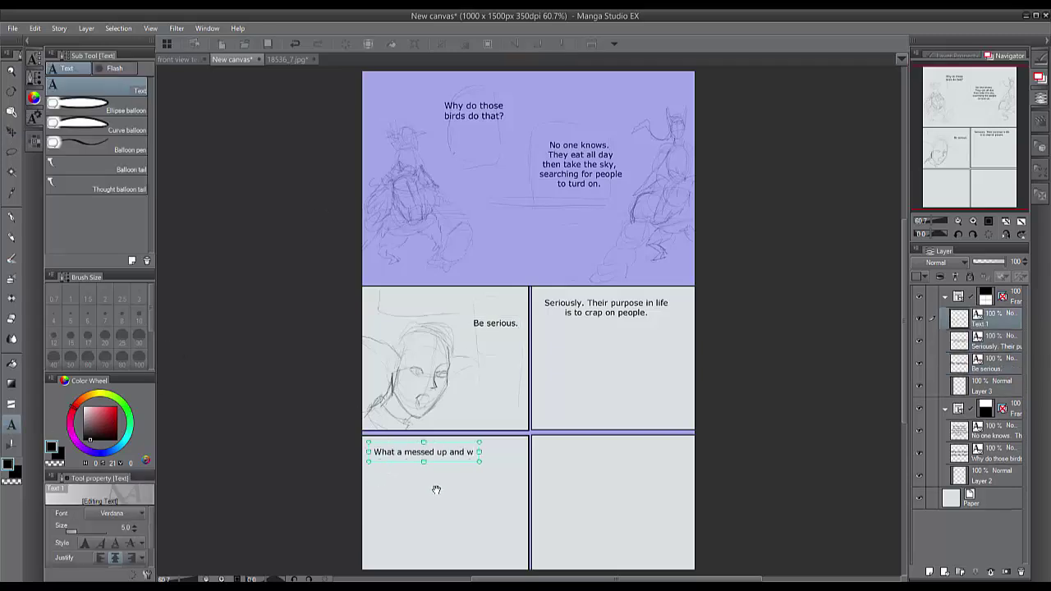
type("eird world.")
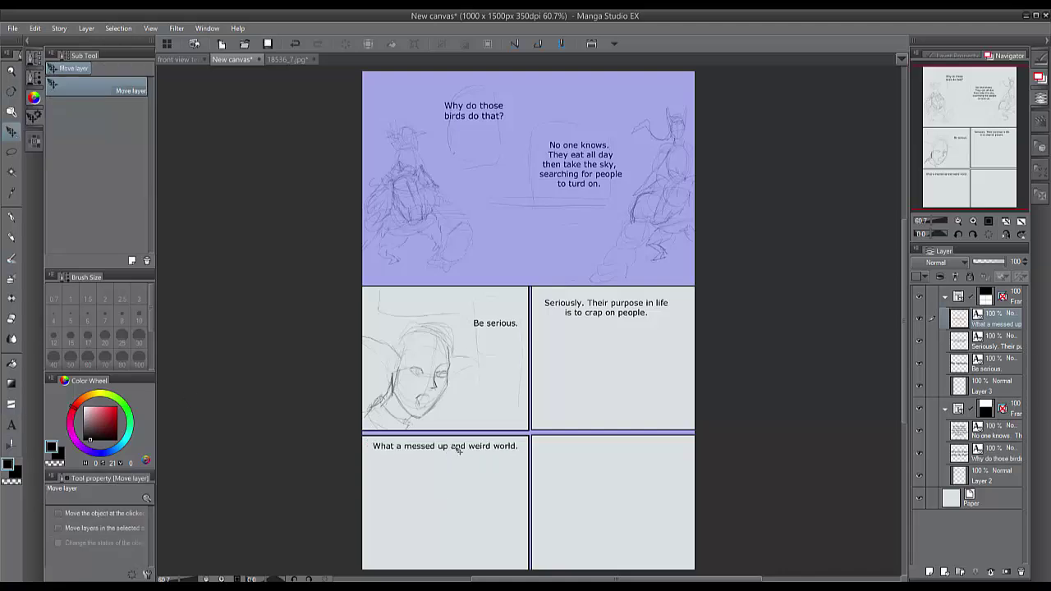
type("kt")
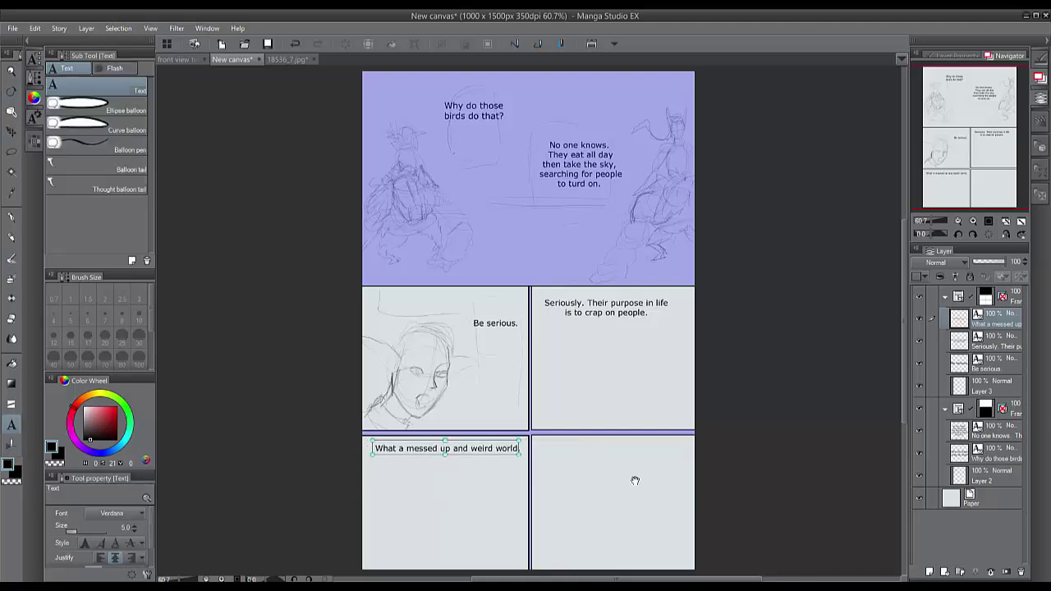
Add the text "The gods have a since of humor." in the bottom-right comic panel and move it to the panel's upper edge
left_click(549, 511)
type("The gods have a since of humor.")
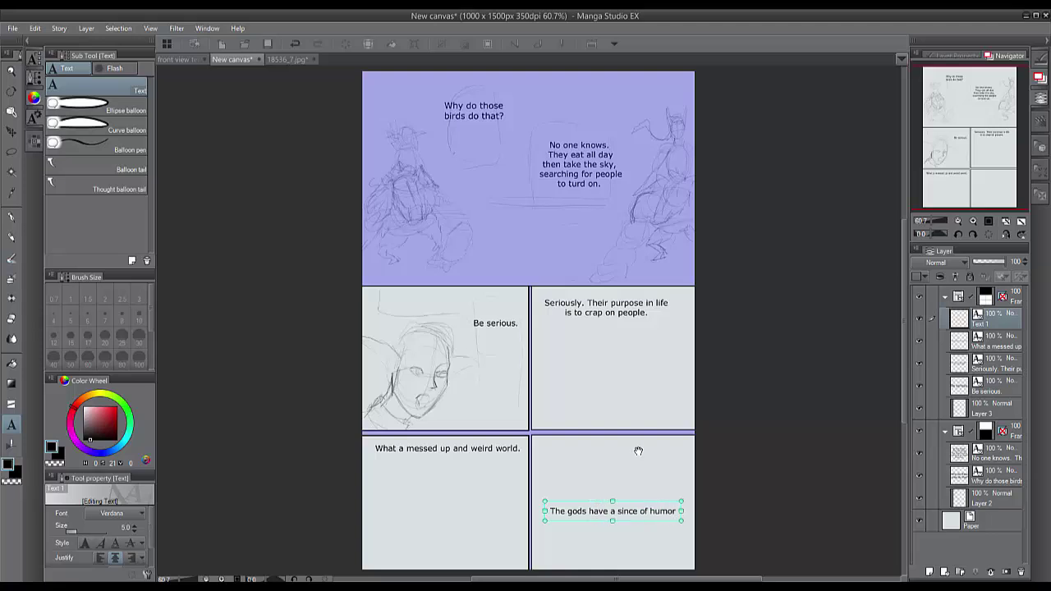
left_click(7, 138)
left_click_drag(597, 511, 593, 448)
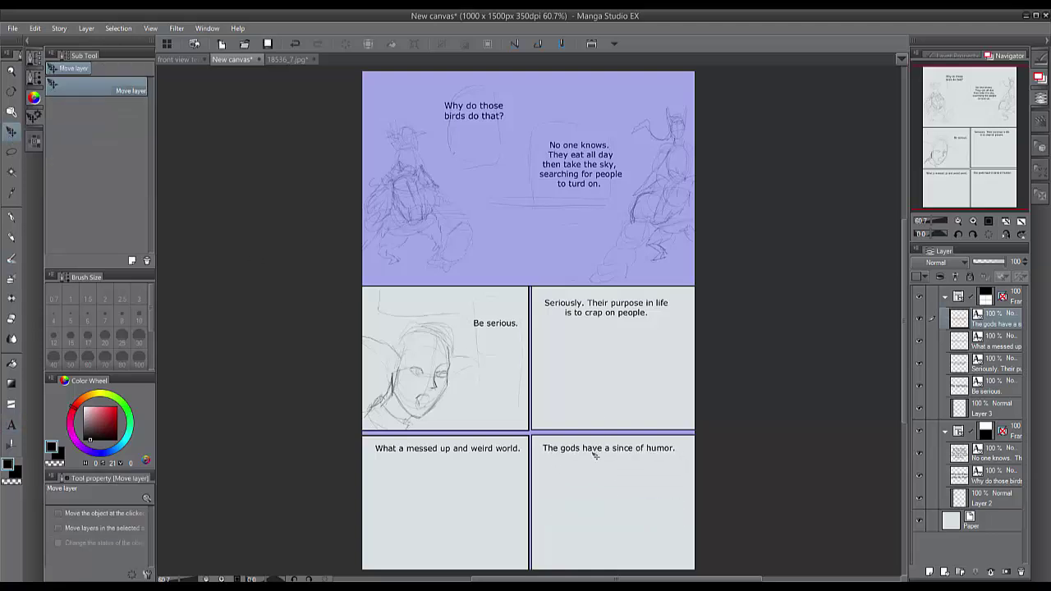
Correct the word "since" to "sense" in the bottom-right comic panel's text
left_click(13, 425)
left_click(636, 449)
key("BackSpace")
key("BackSpace")
key("BackSpace")
key("BackSpace")
type("ense")
left_click(9, 134)
left_click(978, 414)
left_click(974, 501)
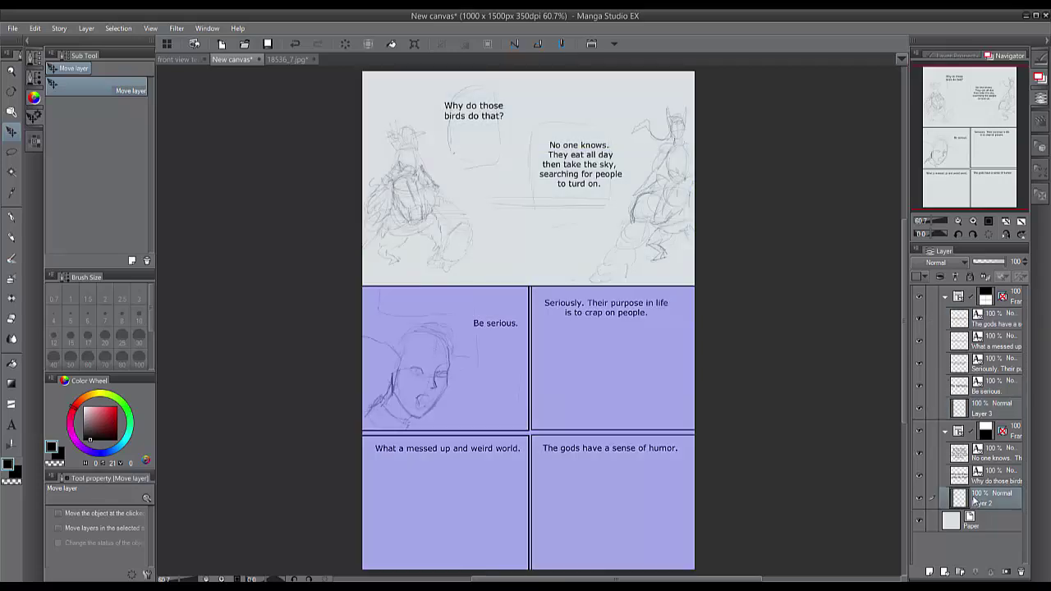
left_click_drag(997, 434, 970, 299)
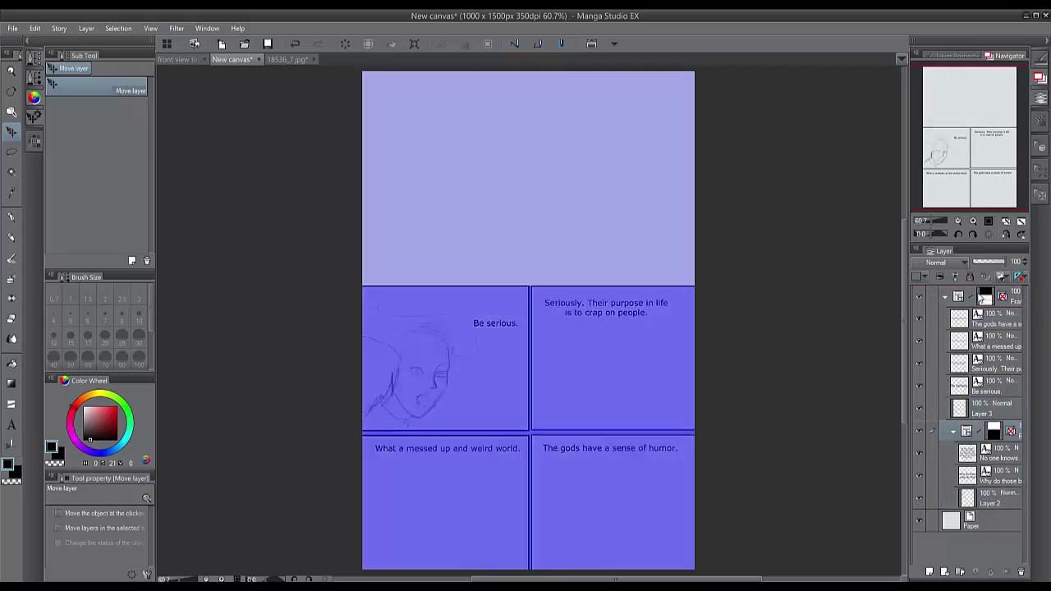
left_click(966, 409)
key("ctrl+z")
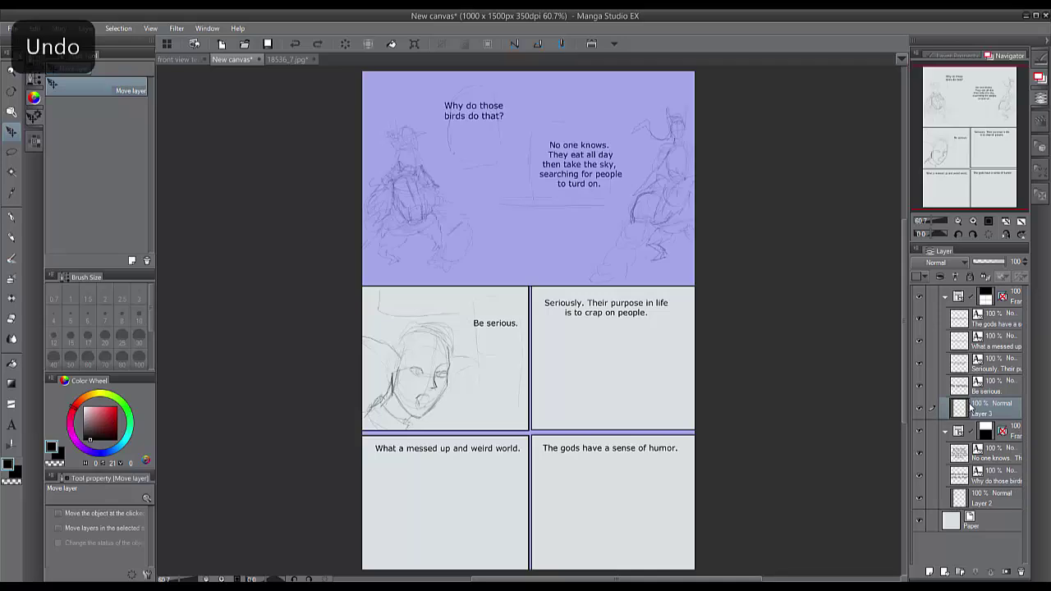
Reorder the collapsed frame folders so the top comic panel's folder is uppermost, then expand both and select Layer 2
key("t")
left_click(979, 503)
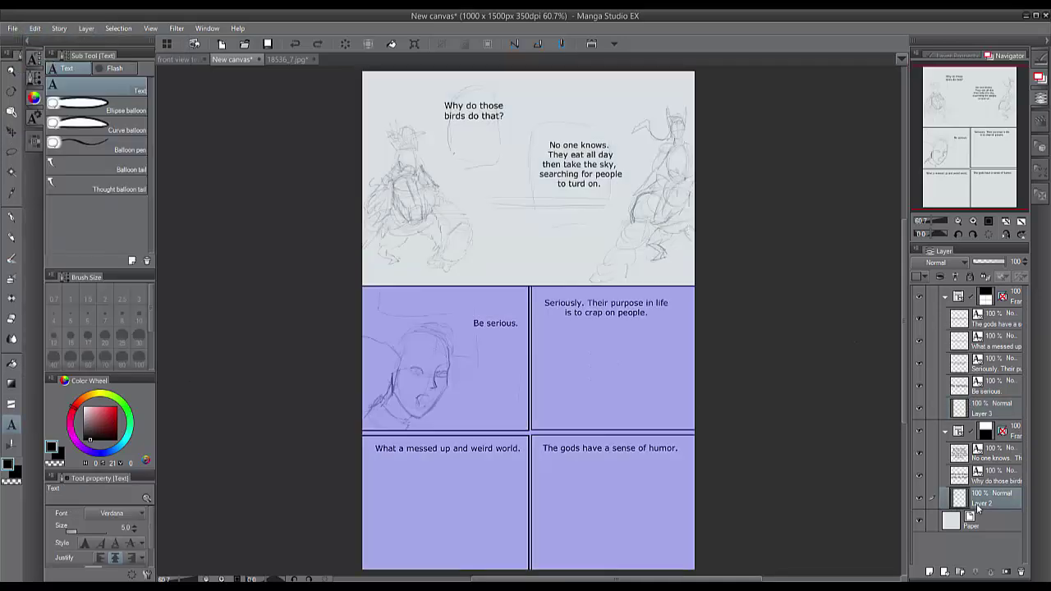
left_click(944, 432)
left_click(946, 297)
left_click(1014, 298)
left_click_drag(1013, 300, 1005, 330)
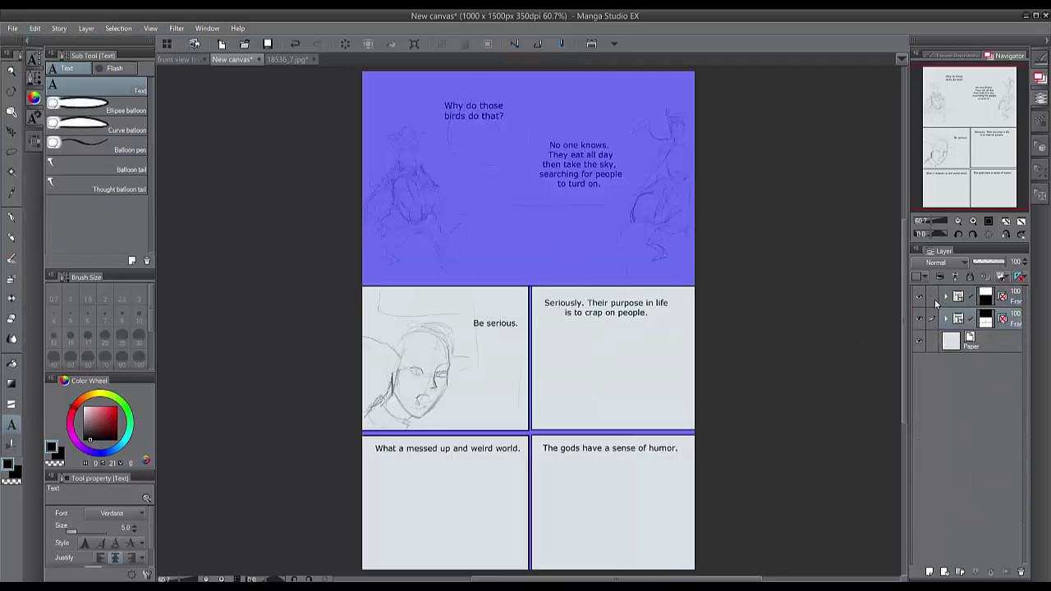
left_click(945, 297)
left_click(945, 386)
left_click(981, 365)
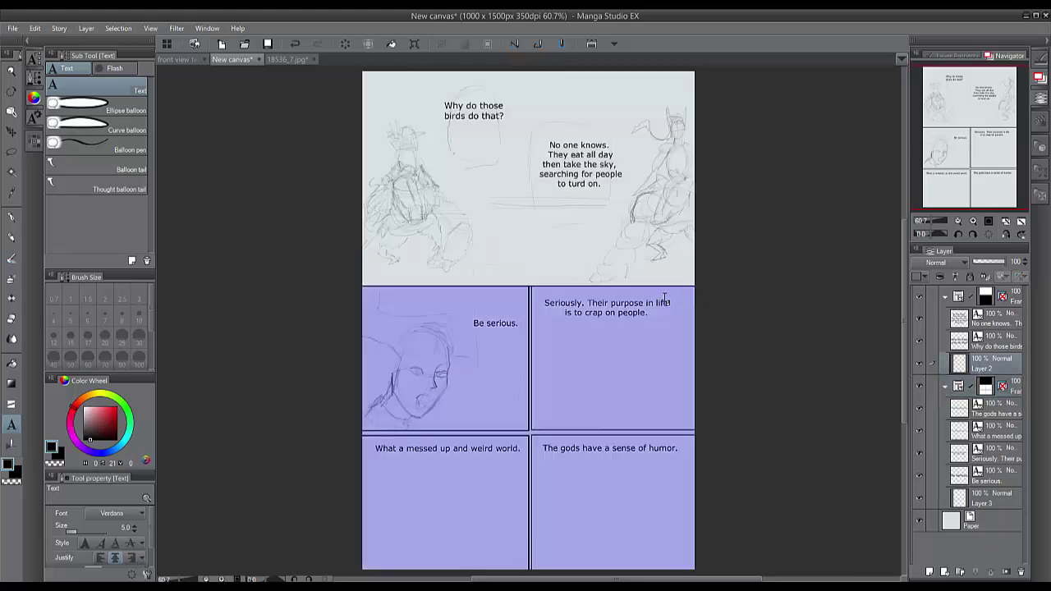
Lighten the rough lines inside the left creature's head and draw its eyes with the size 3 Colored pencil
scroll(501, 243, "up", 3)
left_click_drag(501, 243, 666, 300)
left_click_drag(549, 78, 528, 134)
scroll(471, 247, "up", 1)
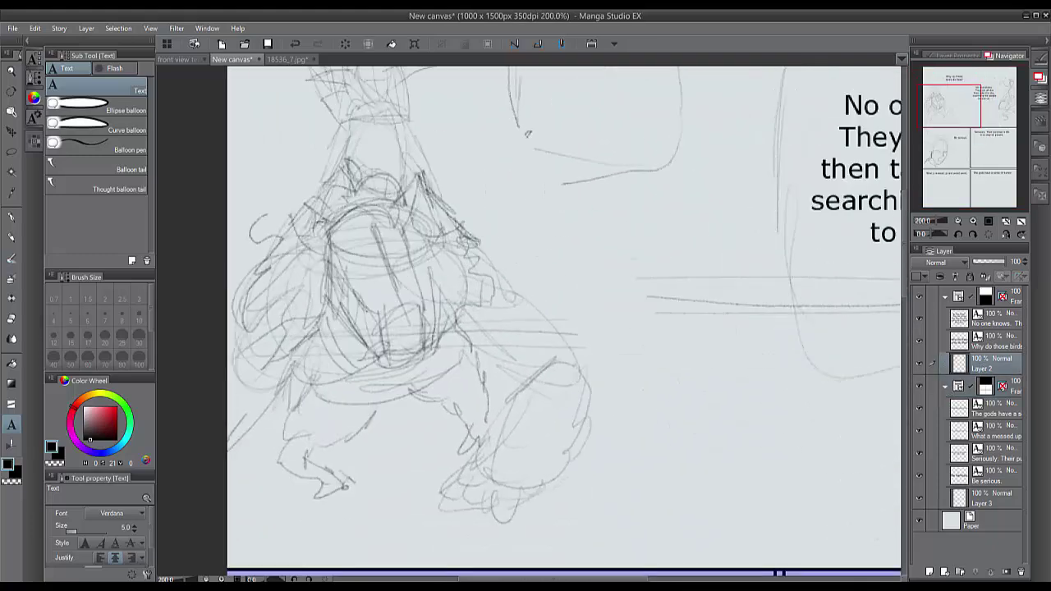
key("p")
mouse_move(385, 213)
left_mouse_down()
mouse_move(356, 243)
mouse_move(405, 321)
left_mouse_up()
left_click_drag(376, 227, 401, 286)
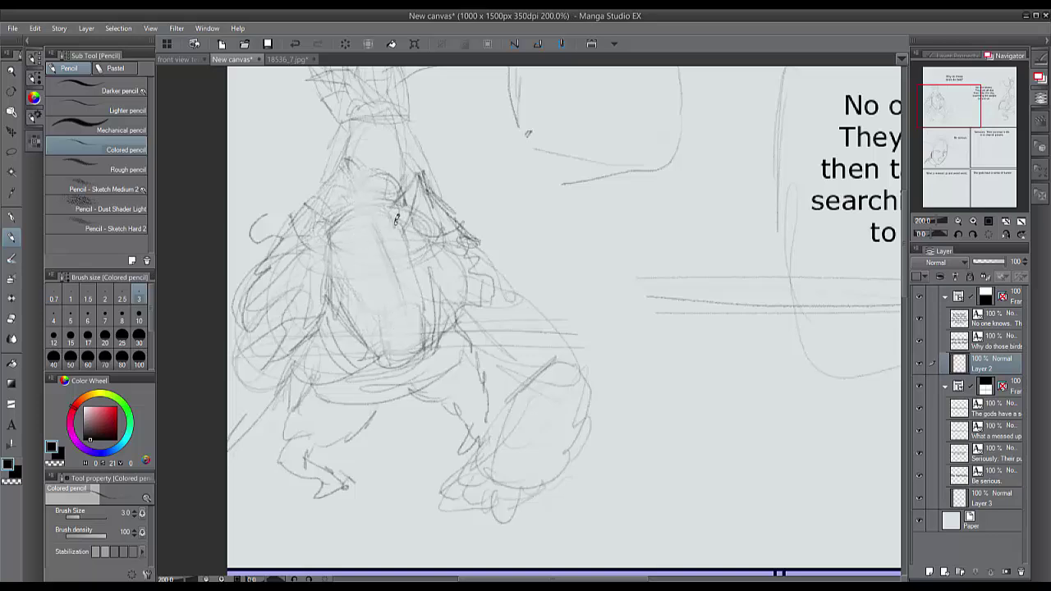
mouse_move(395, 220)
left_mouse_down()
mouse_move(403, 244)
mouse_move(363, 229)
mouse_move(350, 238)
mouse_move(357, 251)
mouse_move(367, 244)
mouse_move(348, 250)
mouse_move(363, 238)
left_mouse_up()
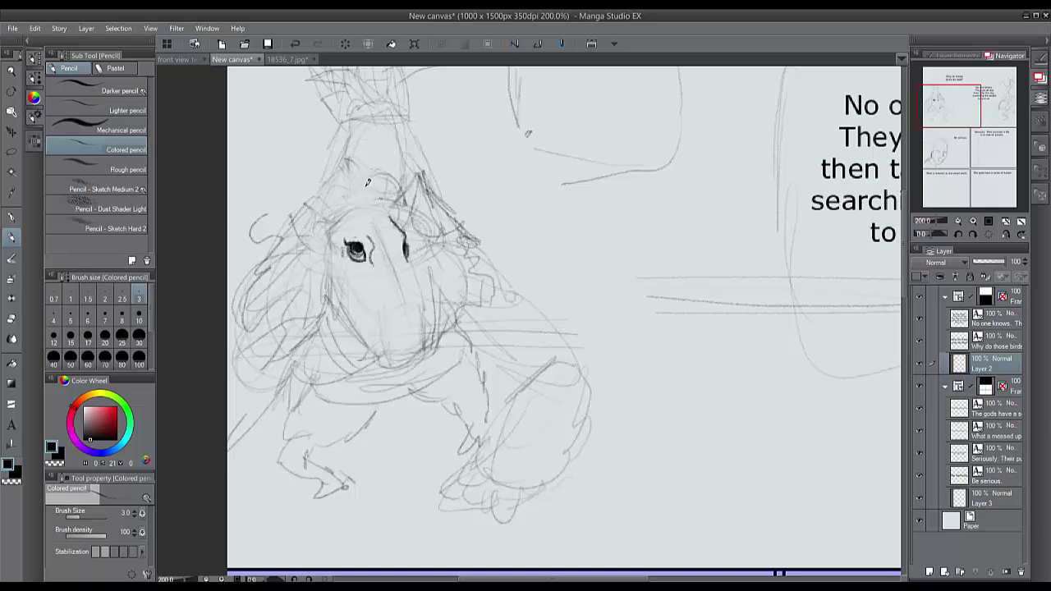
left_click_drag(342, 189, 351, 217)
key("ctrl+z")
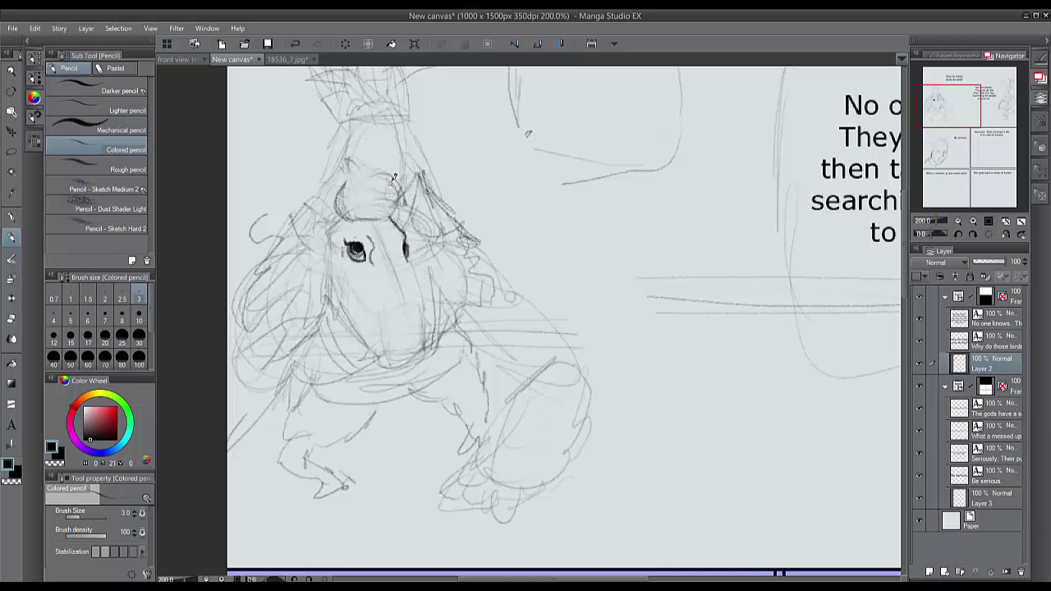
mouse_move(393, 178)
left_mouse_down()
mouse_move(366, 176)
mouse_move(344, 194)
mouse_move(370, 159)
mouse_move(353, 153)
mouse_move(386, 157)
left_mouse_up()
key("ctrl+z")
key("ctrl+z")
key("ctrl+z")
key("ctrl+z")
key("ctrl+z")
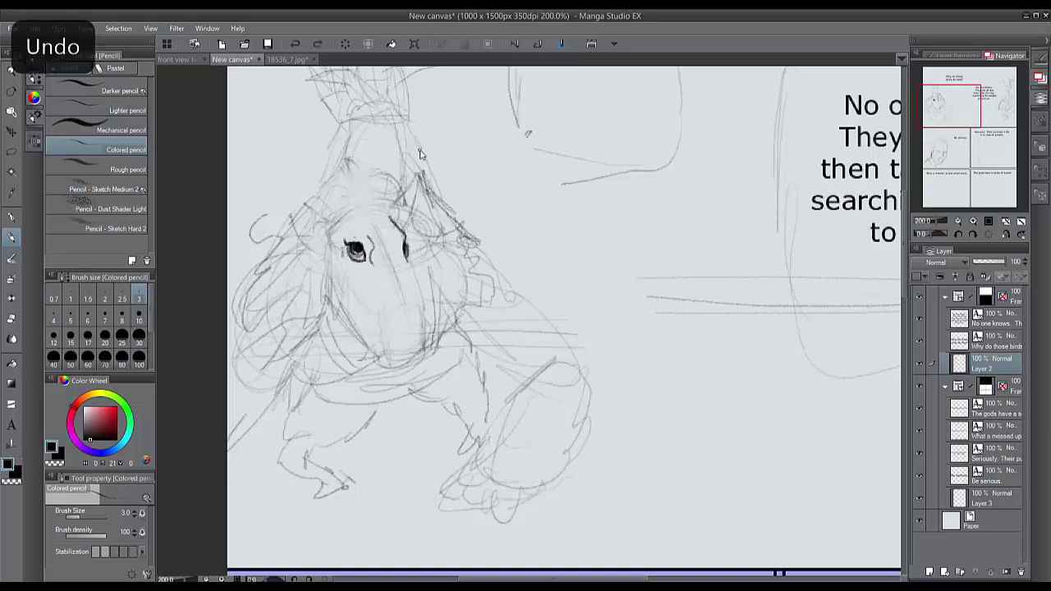
Draw the left creature's ears, forehead, cheek, muzzle and nostril as a defined horse head
mouse_move(417, 176)
left_mouse_down()
mouse_move(396, 211)
mouse_move(396, 191)
mouse_move(419, 175)
mouse_move(398, 212)
mouse_move(418, 177)
mouse_move(377, 201)
mouse_move(311, 215)
mouse_move(322, 244)
mouse_move(321, 221)
mouse_move(376, 239)
left_mouse_up()
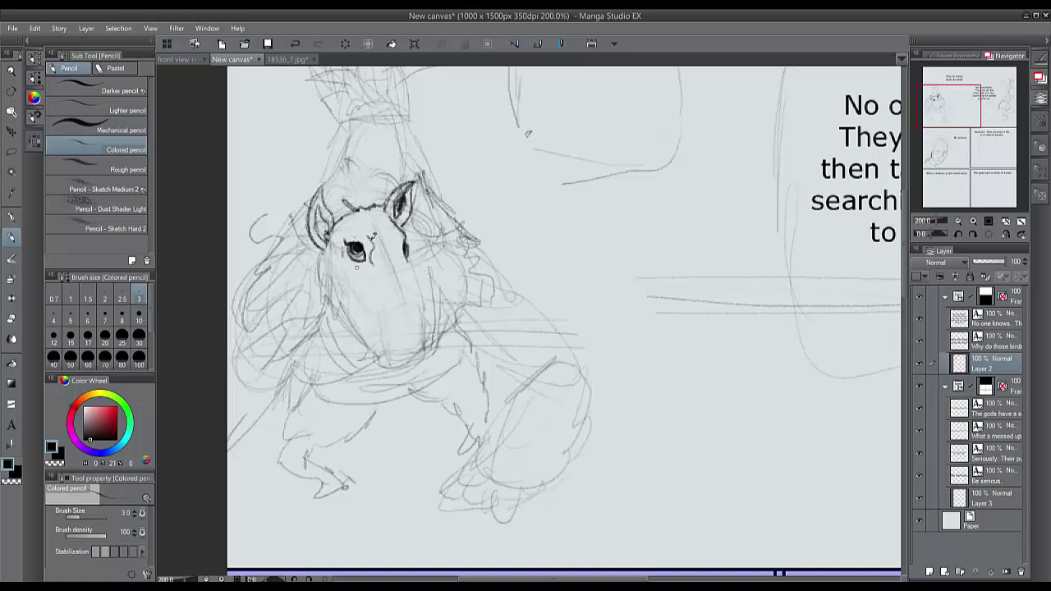
mouse_move(342, 281)
left_mouse_down()
mouse_move(351, 312)
mouse_move(360, 305)
mouse_move(335, 316)
mouse_move(354, 308)
mouse_move(384, 342)
mouse_move(383, 330)
mouse_move(416, 364)
left_mouse_up()
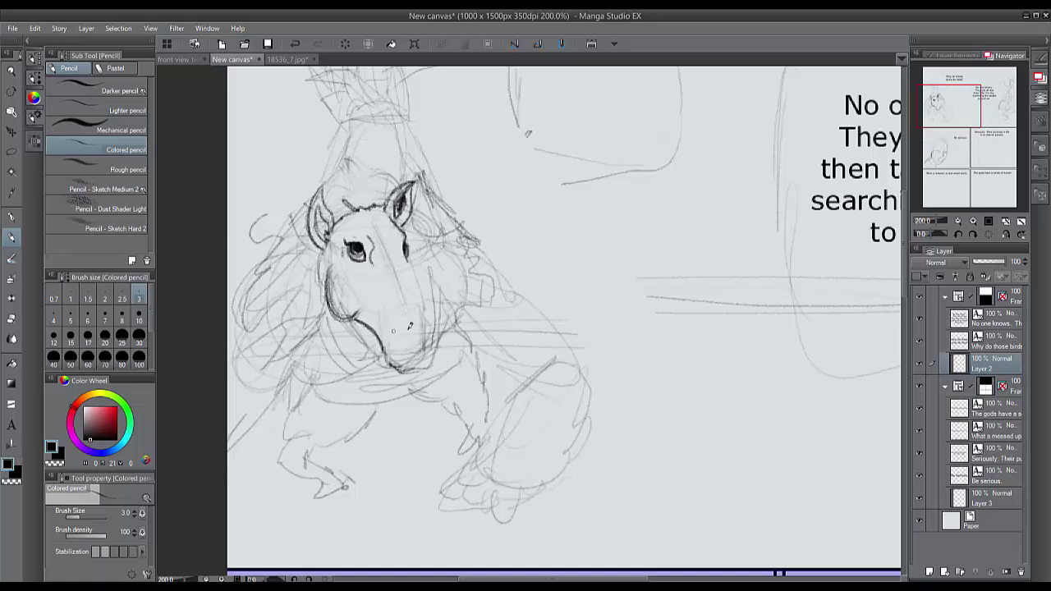
mouse_move(409, 326)
left_mouse_down()
mouse_move(444, 311)
mouse_move(406, 350)
mouse_move(374, 313)
mouse_move(441, 350)
mouse_move(412, 367)
mouse_move(431, 290)
mouse_move(411, 259)
mouse_move(443, 298)
mouse_move(408, 337)
left_mouse_up()
left_click_drag(377, 226, 407, 291)
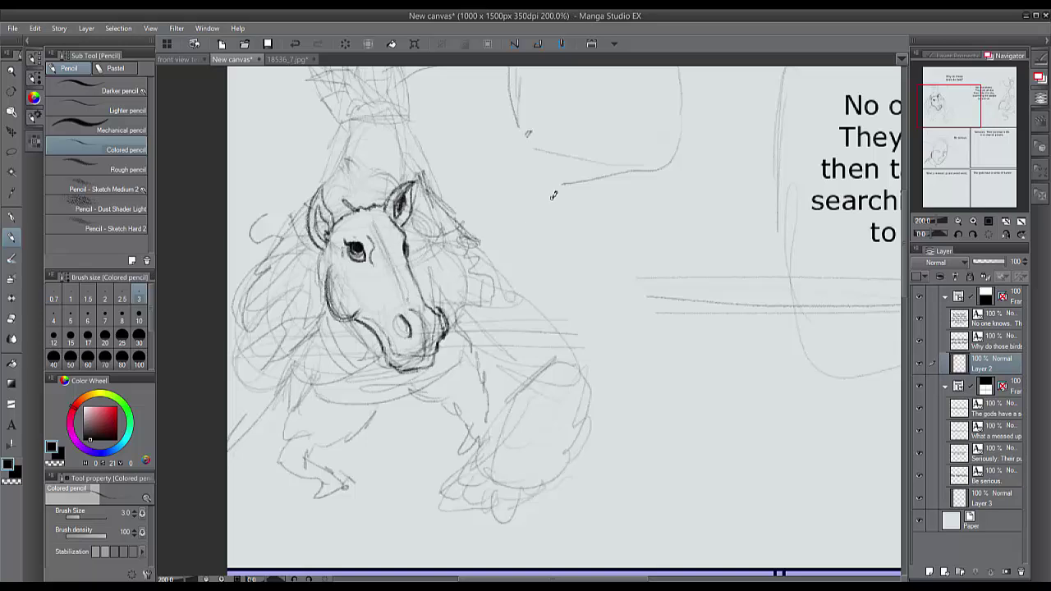
Draw the bridle straps across the horse's cheek and around its muzzle, and fade the first eye drawing
mouse_move(321, 253)
left_mouse_down()
mouse_move(313, 297)
mouse_move(330, 283)
left_mouse_up()
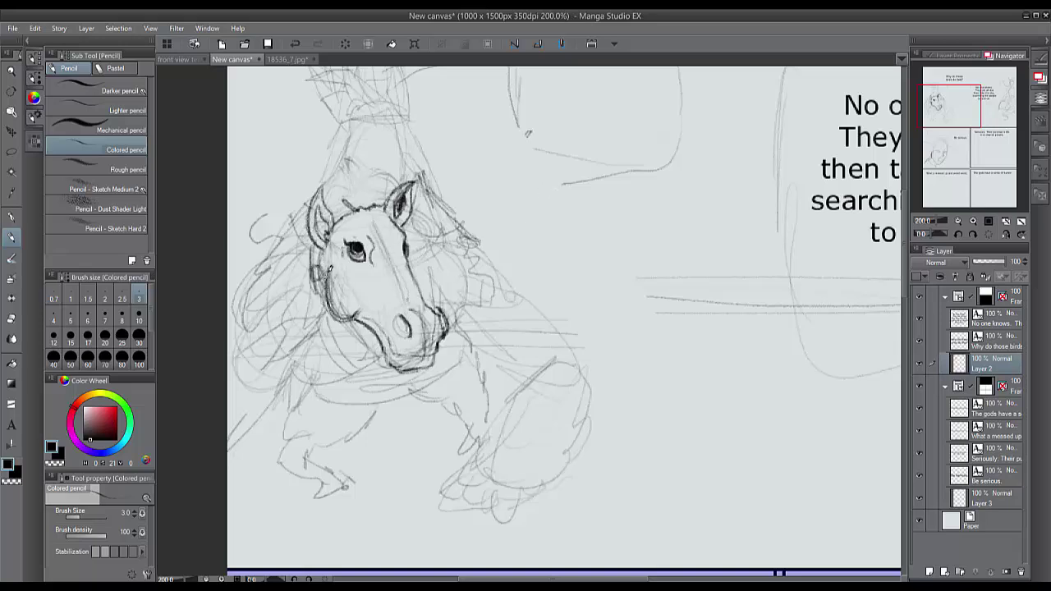
mouse_move(433, 301)
left_mouse_down()
mouse_move(388, 306)
mouse_move(379, 351)
left_mouse_up()
left_click_drag(381, 309, 384, 356)
mouse_move(321, 261)
left_mouse_down()
mouse_move(395, 304)
mouse_move(348, 268)
mouse_move(376, 289)
left_mouse_up()
mouse_move(402, 216)
left_mouse_down()
mouse_move(400, 275)
mouse_move(359, 245)
mouse_move(415, 242)
mouse_move(423, 300)
left_mouse_up()
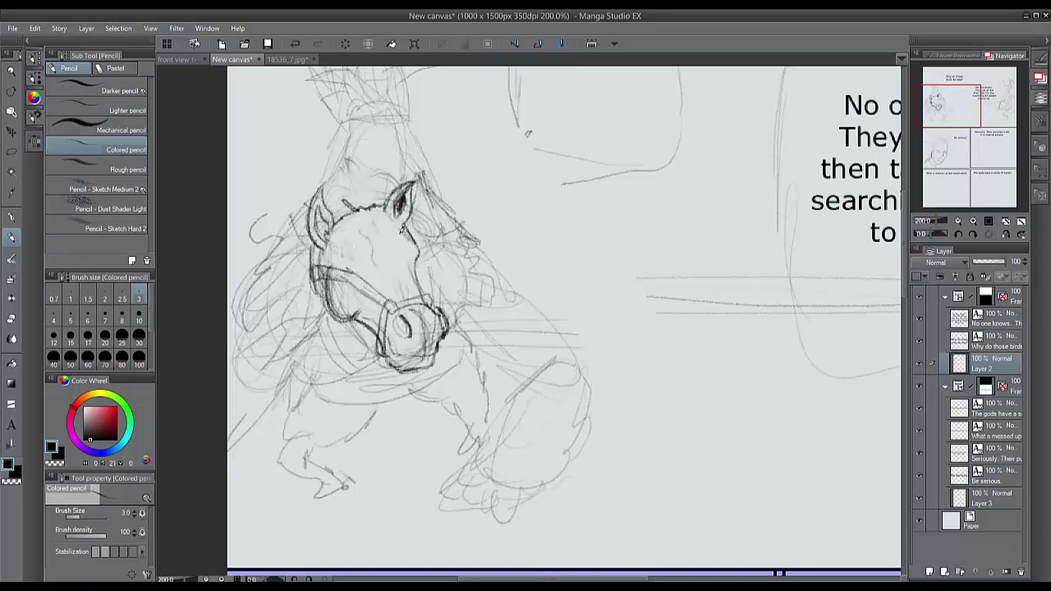
Redraw the horse's eyes and brow lines, undoing the strokes that miss
left_click_drag(374, 237, 387, 279)
left_click_drag(404, 232, 418, 267)
mouse_move(346, 253)
left_mouse_down()
mouse_move(377, 254)
mouse_move(345, 254)
mouse_move(366, 242)
mouse_move(354, 241)
mouse_move(370, 271)
mouse_move(377, 256)
mouse_move(376, 301)
left_mouse_up()
key("ctrl+z")
key("ctrl+z")
left_click_drag(385, 239, 381, 252)
Darken the horse's nostril and redraw the muzzle and mouth with heavier contours
mouse_move(415, 338)
left_mouse_down()
mouse_move(387, 382)
mouse_move(406, 379)
left_mouse_up()
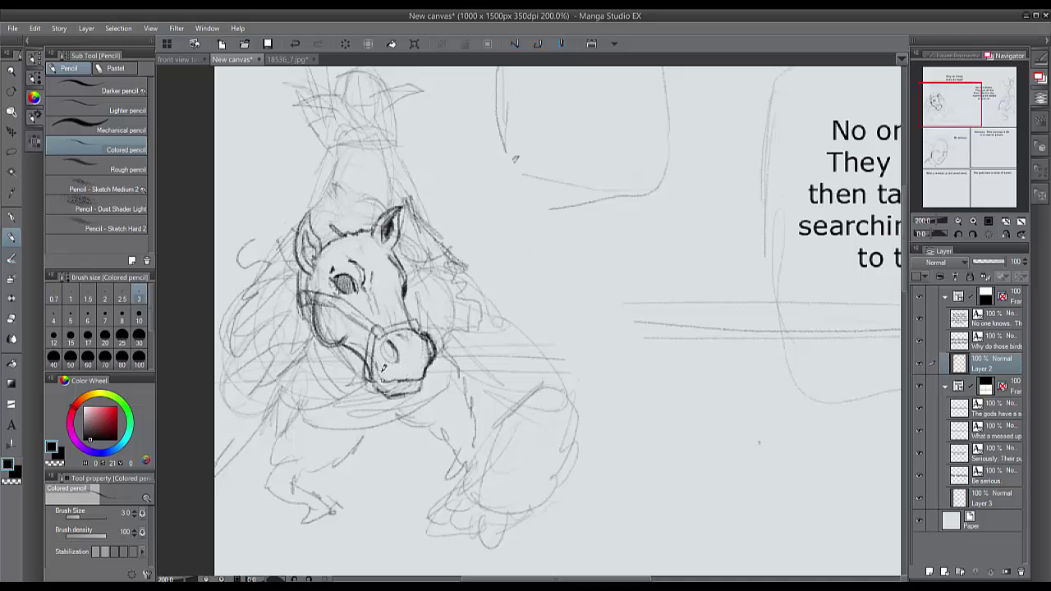
left_click_drag(390, 333, 404, 362)
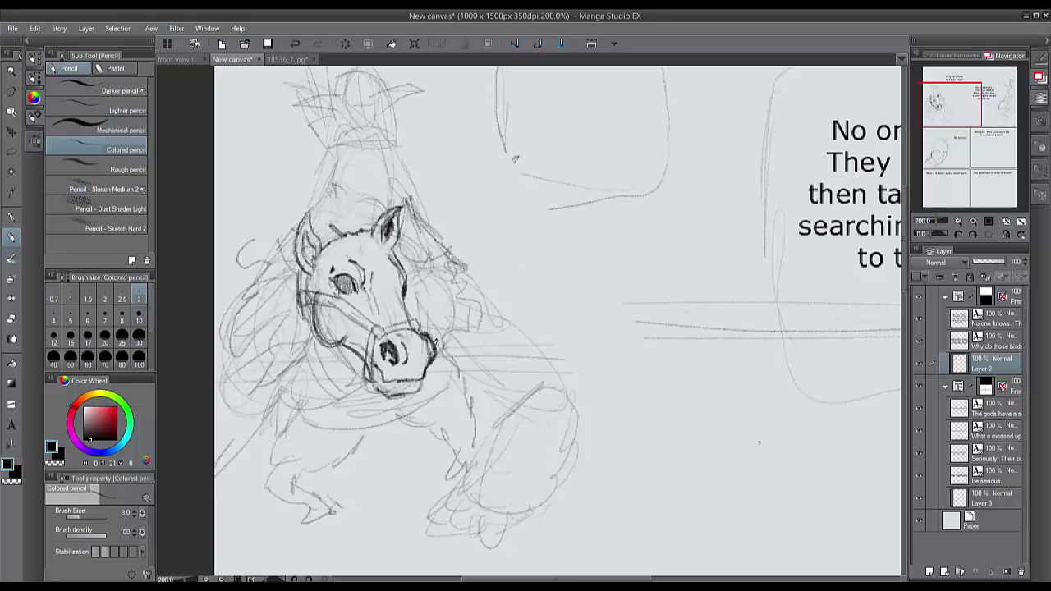
left_click_drag(442, 251, 450, 237)
mouse_move(435, 322)
left_mouse_down()
mouse_move(441, 355)
mouse_move(429, 328)
mouse_move(383, 379)
left_mouse_up()
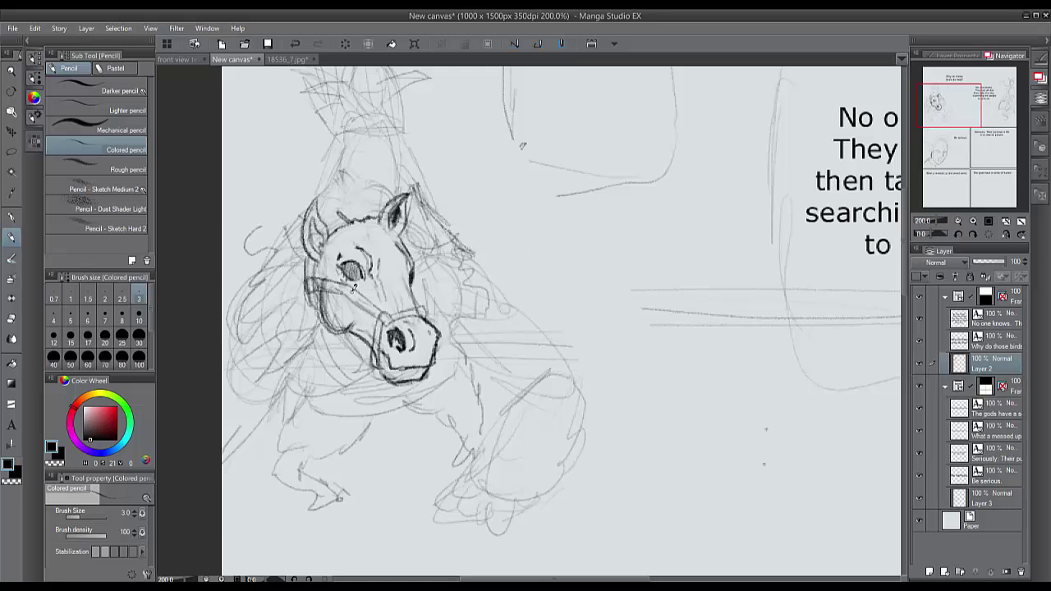
Draw the horse's forelock and flowing mane, and firm up the body contours on both sides of the head
mouse_move(394, 194)
left_mouse_down()
mouse_move(345, 152)
mouse_move(353, 190)
mouse_move(320, 189)
mouse_move(297, 203)
mouse_move(243, 286)
left_mouse_up()
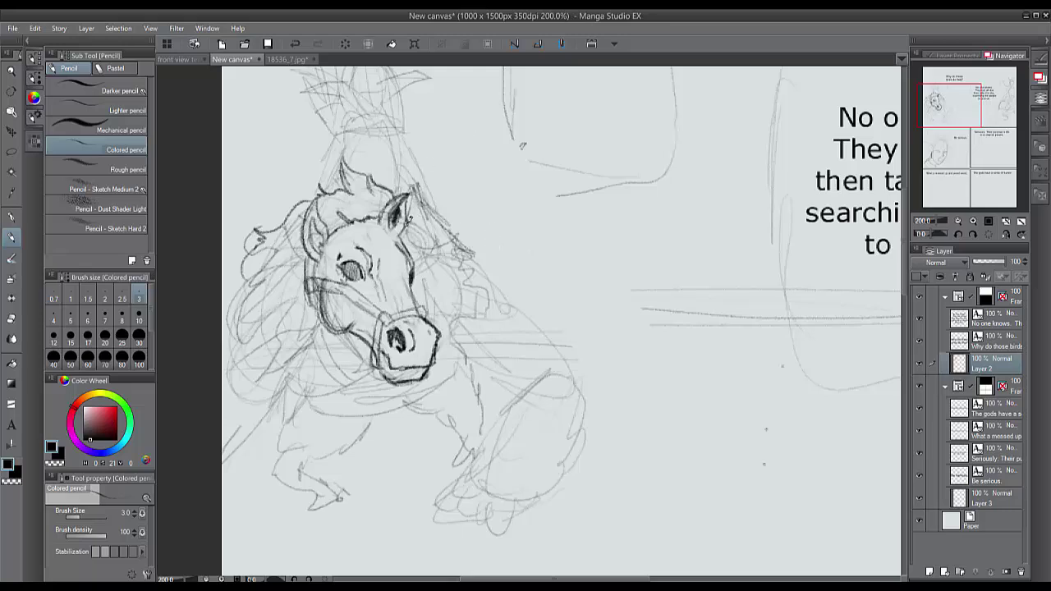
mouse_move(411, 220)
left_mouse_down()
mouse_move(479, 251)
mouse_move(502, 287)
mouse_move(427, 317)
left_mouse_up()
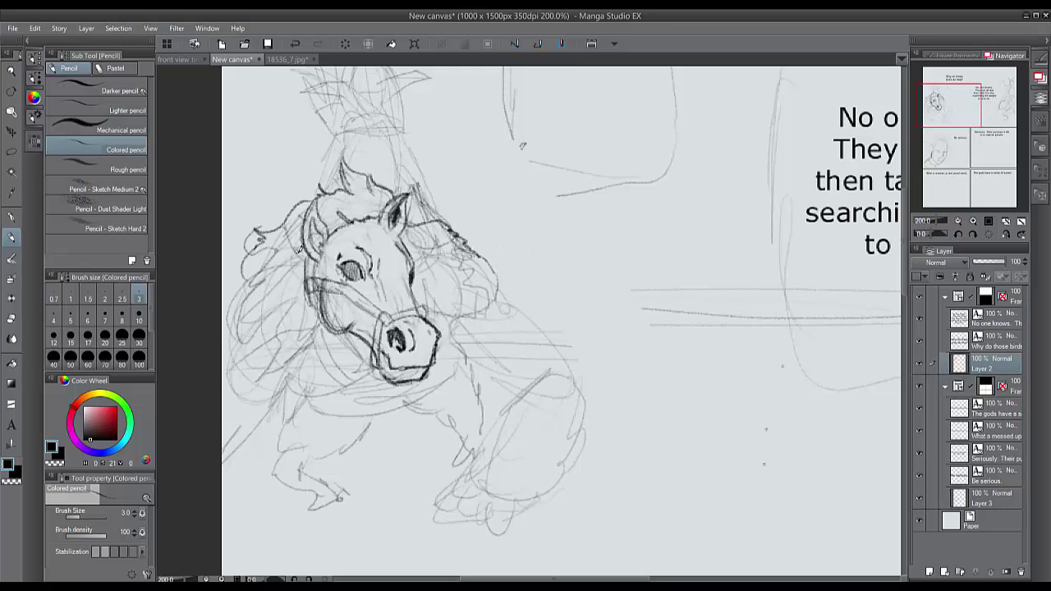
left_click_drag(301, 246, 236, 342)
left_click_drag(326, 332, 279, 363)
left_click_drag(302, 356, 274, 403)
mouse_move(275, 400)
left_mouse_down()
mouse_move(340, 415)
mouse_move(289, 489)
left_mouse_up()
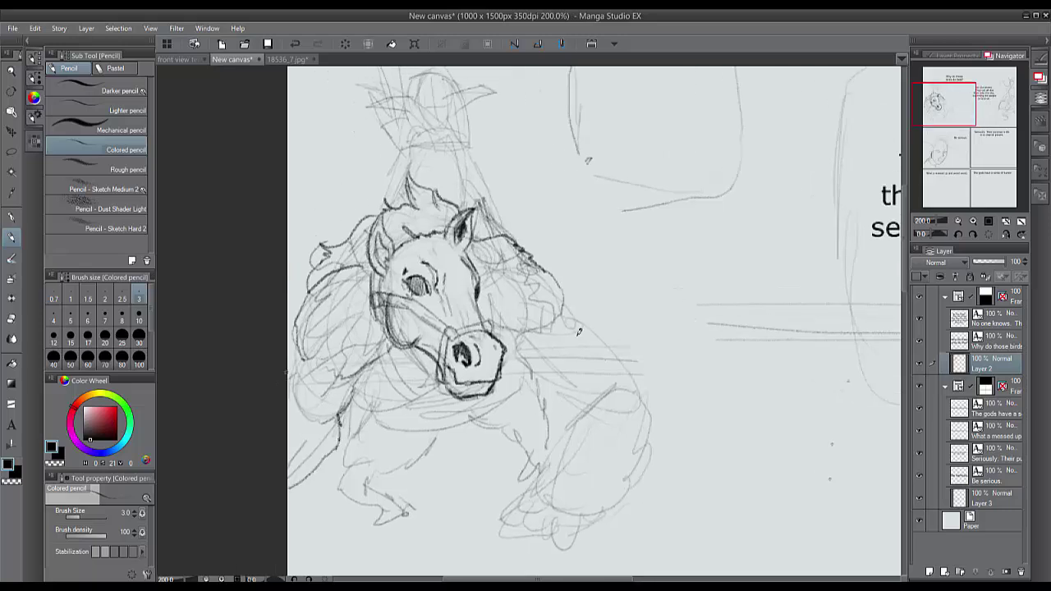
Firm up the shoulder, outer and inner contours of the left creature's large foreleg with ragged fur edges
mouse_move(564, 309)
left_mouse_down()
mouse_move(630, 362)
mouse_move(633, 391)
left_mouse_up()
mouse_move(520, 336)
left_mouse_down()
mouse_move(563, 412)
mouse_move(533, 489)
left_mouse_up()
left_click_drag(643, 395, 634, 486)
left_click_drag(532, 464, 542, 503)
mouse_move(618, 486)
left_mouse_down()
mouse_move(611, 535)
mouse_move(576, 525)
left_mouse_up()
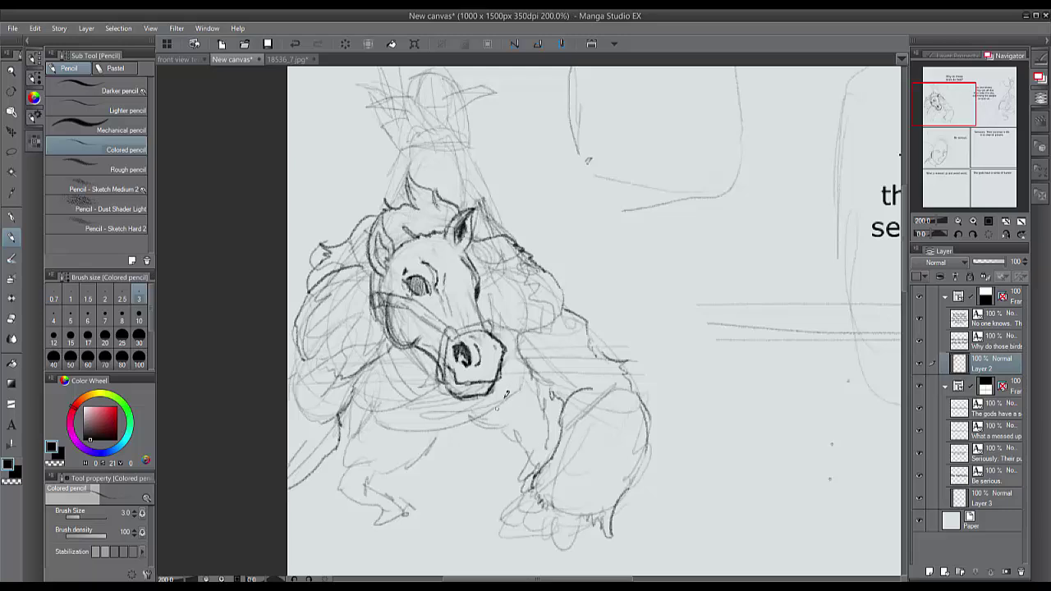
Try outlining the toes of the left creature's large forefoot, undoing the strokes that miss
mouse_move(534, 484)
left_mouse_down()
mouse_move(505, 536)
mouse_move(542, 510)
mouse_move(525, 548)
left_mouse_up()
left_click_drag(568, 512, 575, 549)
left_click_drag(532, 486, 507, 501)
mouse_move(588, 516)
left_mouse_down()
mouse_move(615, 534)
mouse_move(617, 512)
mouse_move(615, 532)
mouse_move(597, 536)
mouse_move(614, 552)
mouse_move(632, 543)
mouse_move(609, 527)
left_mouse_up()
key("ctrl+z")
key("ctrl+z")
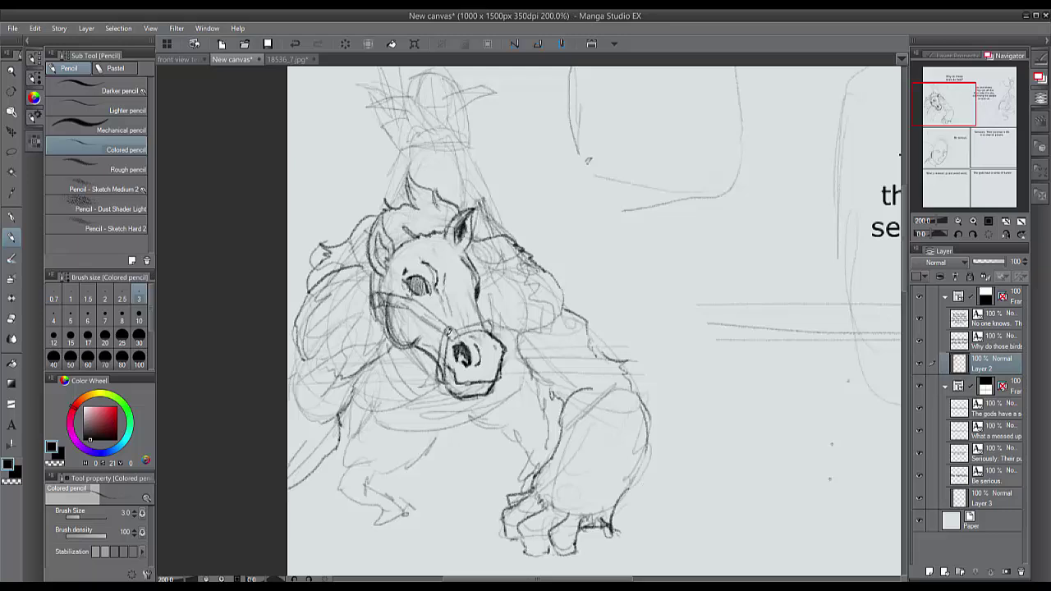
Draw the curved chest line beneath the horse's head with a furry underside, and outline the far foreleg
mouse_move(527, 366)
left_mouse_down()
mouse_move(449, 396)
mouse_move(358, 409)
left_mouse_up()
mouse_move(456, 402)
left_mouse_down()
mouse_move(377, 418)
mouse_move(354, 407)
left_mouse_up()
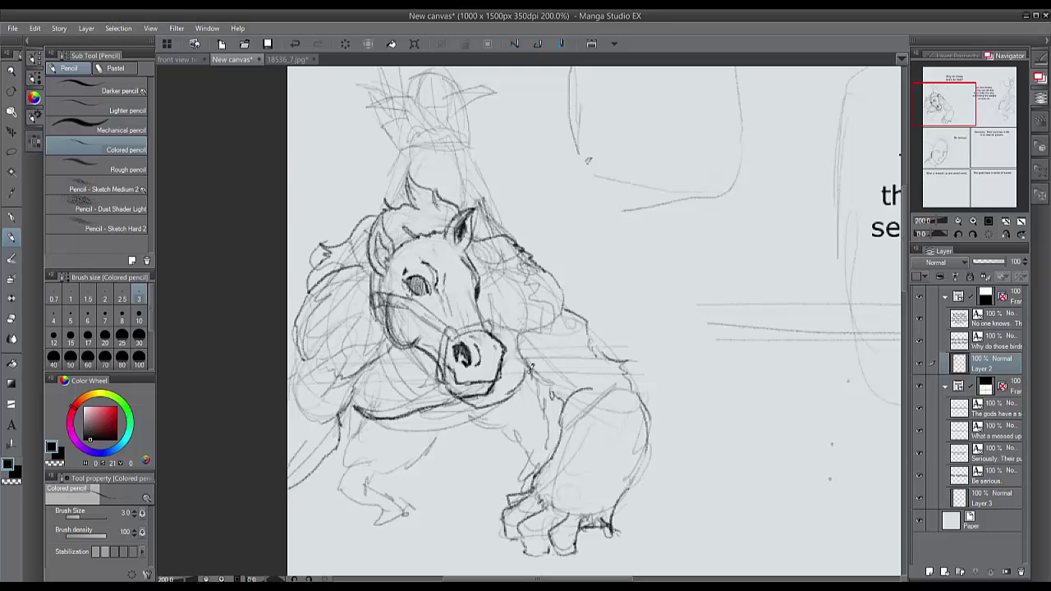
left_click_drag(527, 366, 519, 390)
mouse_move(395, 421)
left_mouse_down()
mouse_move(484, 414)
mouse_move(340, 480)
left_mouse_up()
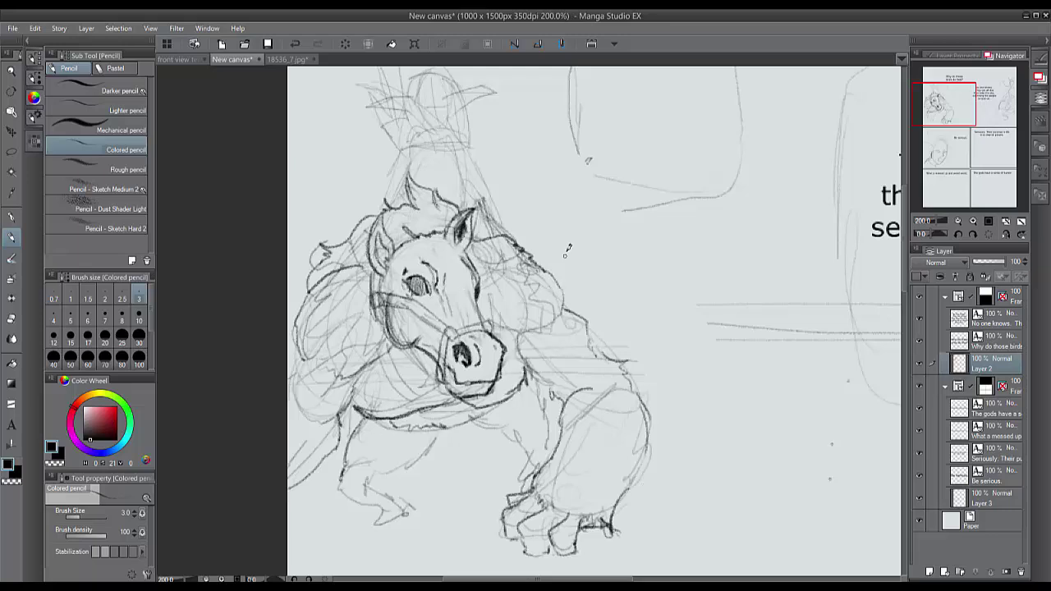
Draw shaggy fur contours along both shoulders of the left creature
left_click_drag(537, 256, 565, 328)
left_click_drag(374, 358, 332, 379)
mouse_move(308, 294)
left_mouse_down()
mouse_move(292, 310)
mouse_move(302, 411)
left_mouse_up()
left_click_drag(359, 383, 324, 424)
Draw the rein straps looping down both sides of the horse's head and meeting the chest line
mouse_move(389, 320)
left_mouse_down()
mouse_move(379, 362)
mouse_move(430, 417)
mouse_move(502, 390)
mouse_move(512, 333)
mouse_move(486, 245)
mouse_move(514, 394)
left_mouse_up()
left_click_drag(483, 238, 504, 338)
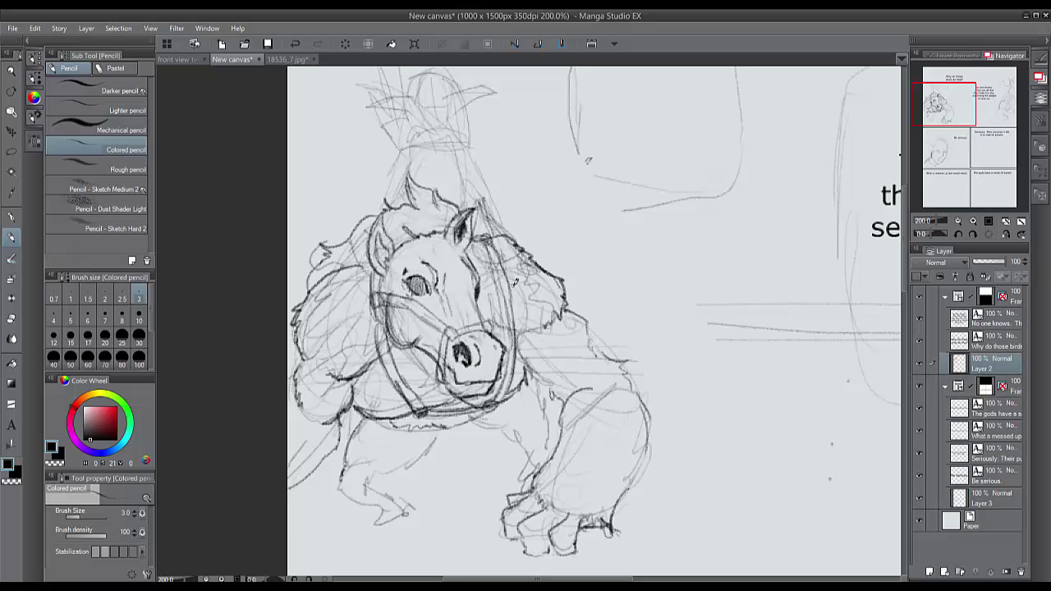
left_click_drag(391, 325, 375, 262)
left_click_drag(376, 316, 387, 349)
Darken the large foreleg's contours and add fur strokes at its knee, sides and lower edge
left_click_drag(591, 390, 567, 399)
left_click_drag(568, 396, 560, 425)
mouse_move(630, 385)
left_mouse_down()
mouse_move(654, 435)
mouse_move(625, 488)
left_mouse_up()
left_click_drag(580, 404, 546, 491)
left_click_drag(562, 495, 575, 505)
left_click_drag(553, 344, 524, 414)
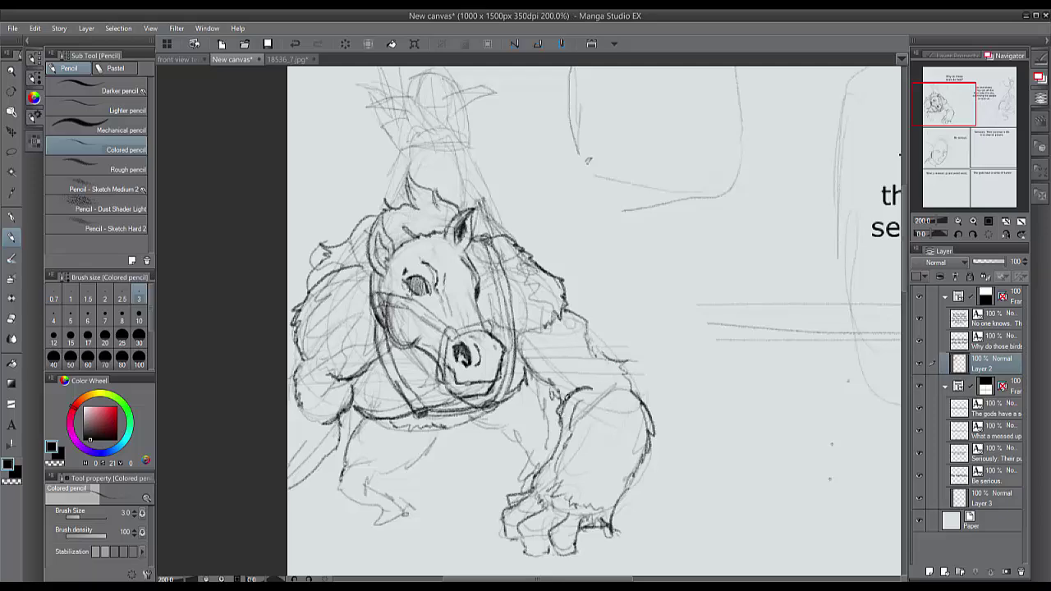
Erase the toes drawn on the left creature's large forefoot
scroll(431, 302, "down", 3)
left_click_drag(493, 344, 441, 300)
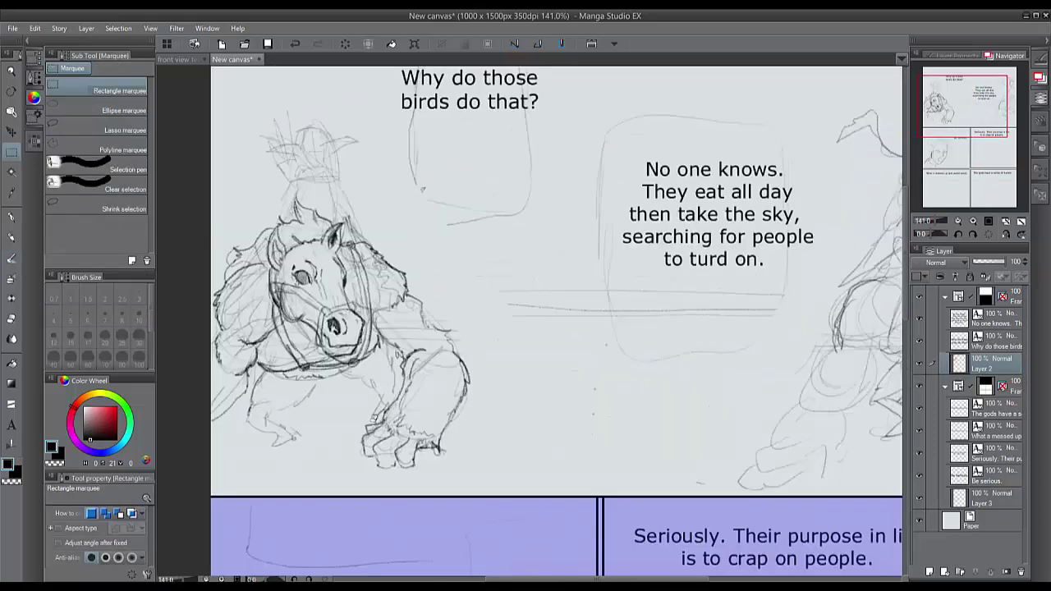
left_click_drag(375, 421, 420, 466)
Lasso the left rider, scale the sketch down onto the creature's back, and deselect it
left_click(65, 123)
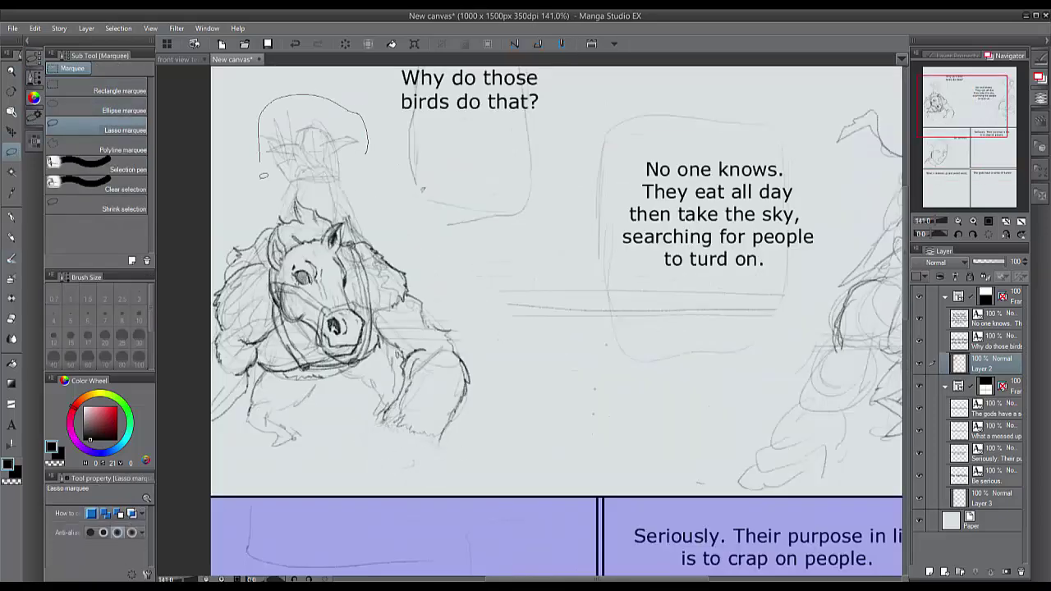
mouse_move(347, 209)
left_mouse_down()
mouse_move(361, 234)
mouse_move(255, 123)
mouse_move(353, 103)
left_mouse_up()
key("ctrl+t")
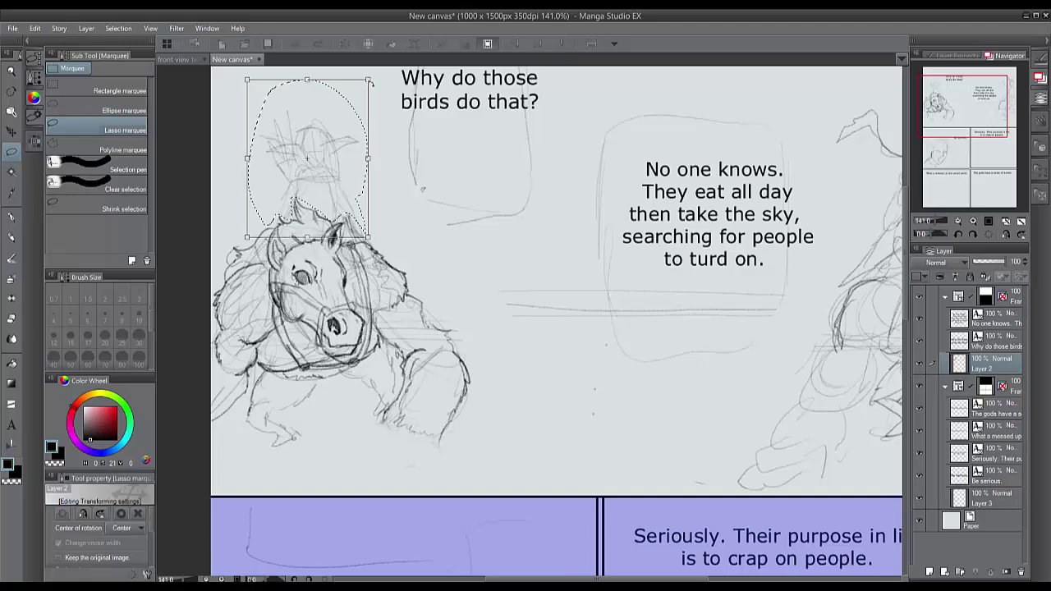
mouse_move(333, 205)
left_mouse_down()
mouse_move(333, 190)
mouse_move(275, 207)
mouse_move(267, 228)
left_mouse_up()
key("Return")
key("ctrl+d")
Redraw the left rider's side contour down to the creature's mane with the Colored pencil
key("p")
left_click_drag(328, 171, 336, 198)
left_click_drag(336, 195, 351, 226)
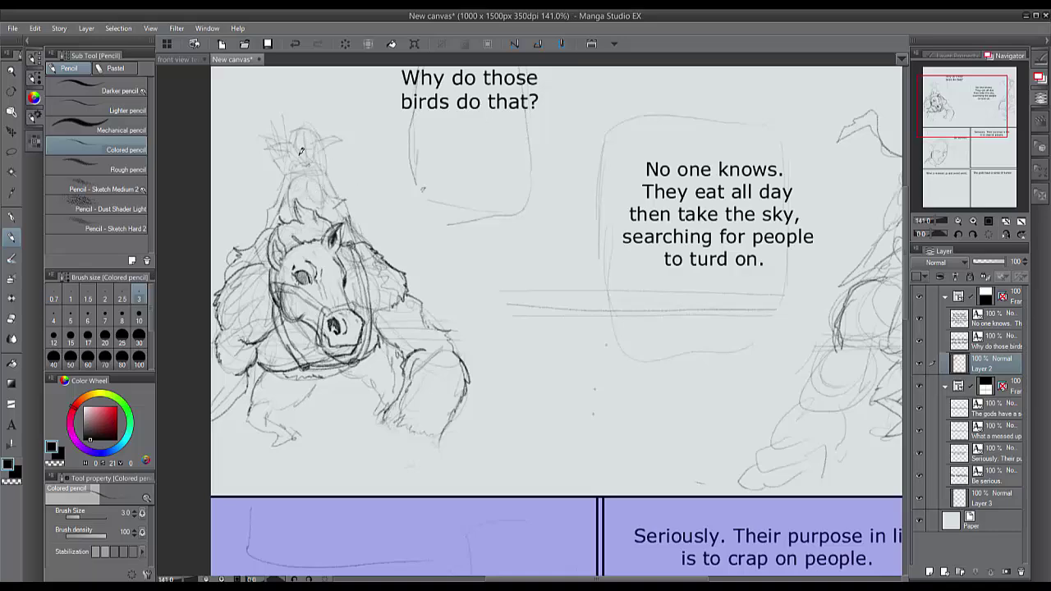
Lasso the left creature with its rider and enlarge them together in the top panel
scroll(323, 90, "down", 3)
key("m")
mouse_move(339, 197)
left_mouse_down()
mouse_move(225, 344)
mouse_move(338, 195)
left_mouse_up()
key("ctrl+t")
mouse_move(428, 142)
left_mouse_down()
mouse_move(464, 94)
mouse_move(458, 104)
left_mouse_up()
left_click(121, 513)
left_click(283, 412)
Select the rider in the right half of the top panel, scale the figure down and reposition it on its mount
mouse_move(704, 167)
left_mouse_down()
mouse_move(687, 141)
mouse_move(703, 249)
mouse_move(693, 166)
left_mouse_up()
key("ctrl+t")
left_click_drag(605, 141, 630, 175)
left_click_drag(667, 224, 659, 213)
key("Return")
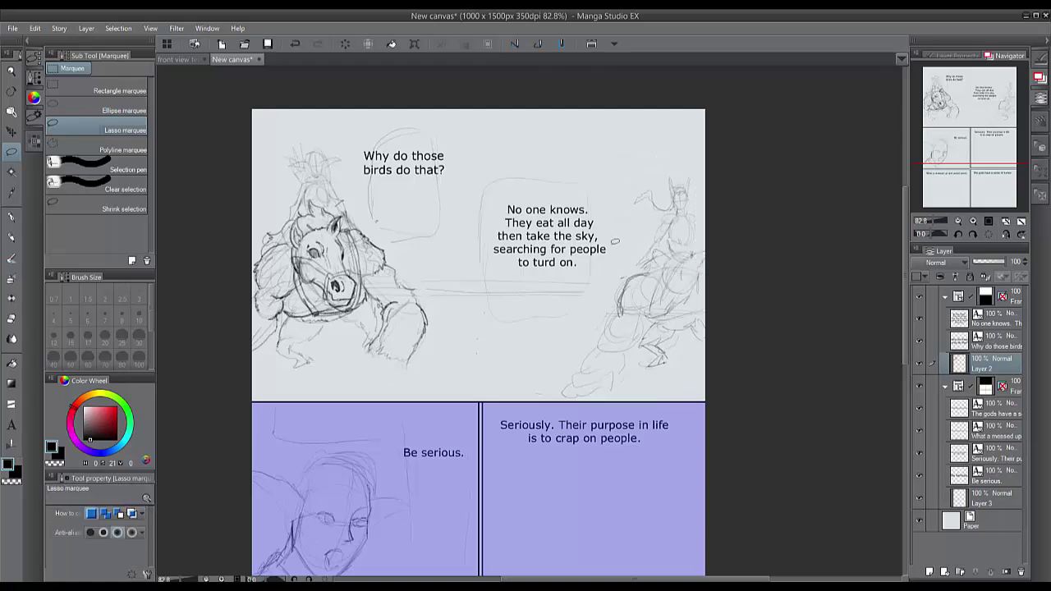
Lasso the right rider together with the mount, enlarge them slightly, and return to the Colored pencil
key("p")
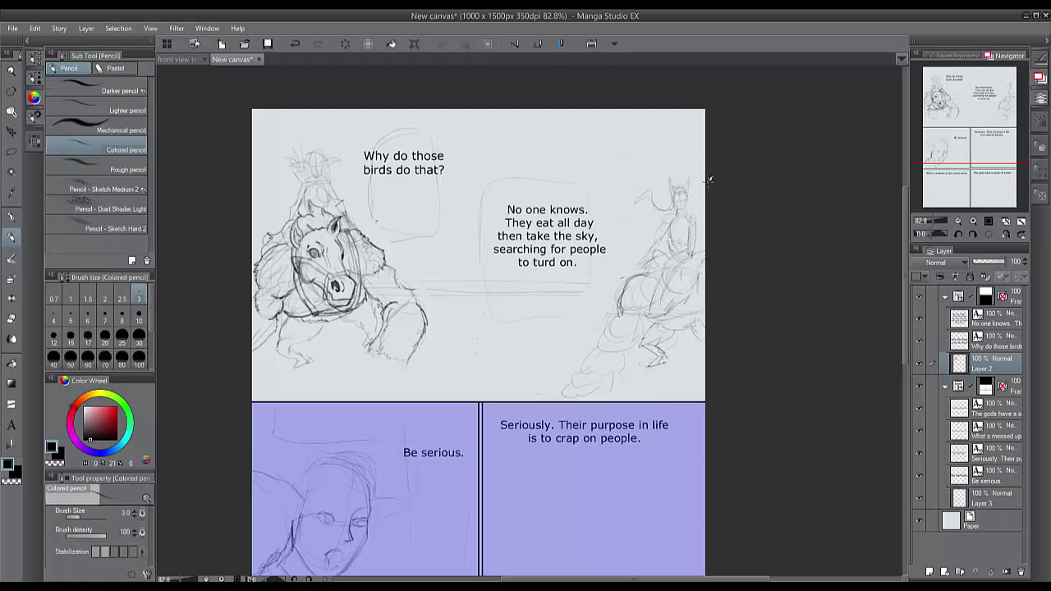
key("m")
mouse_move(702, 162)
left_mouse_down()
mouse_move(747, 286)
mouse_move(708, 167)
left_mouse_up()
key("ctrl+t")
left_click_drag(548, 161, 531, 135)
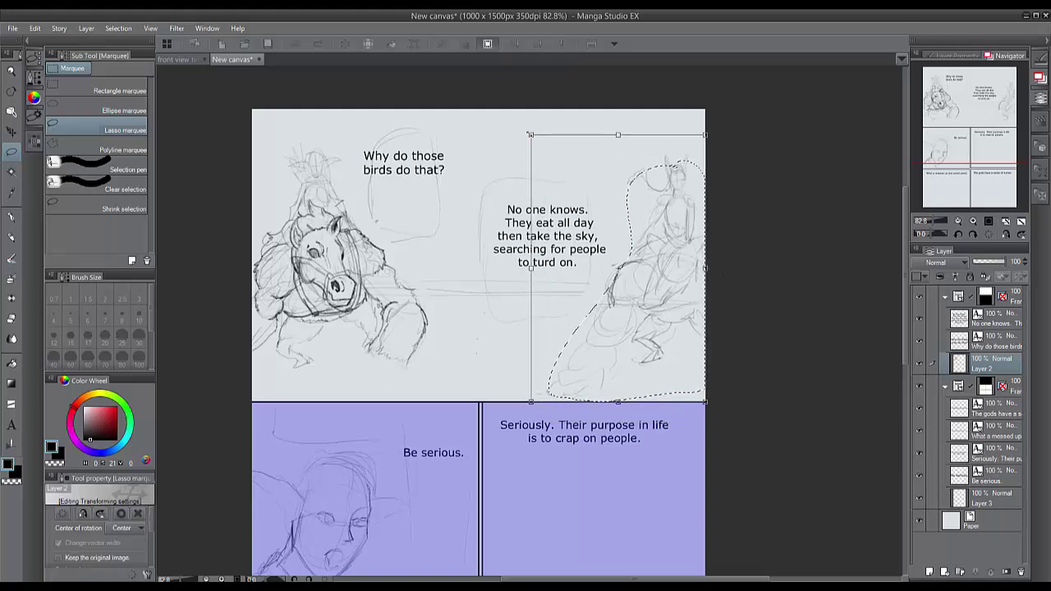
left_click(12, 238)
left_click(476, 227)
left_click(13, 237)
Redraw the left creature's large forefoot with a hooked thumb, the back of the foot and the first toe
scroll(532, 322, "up", 4)
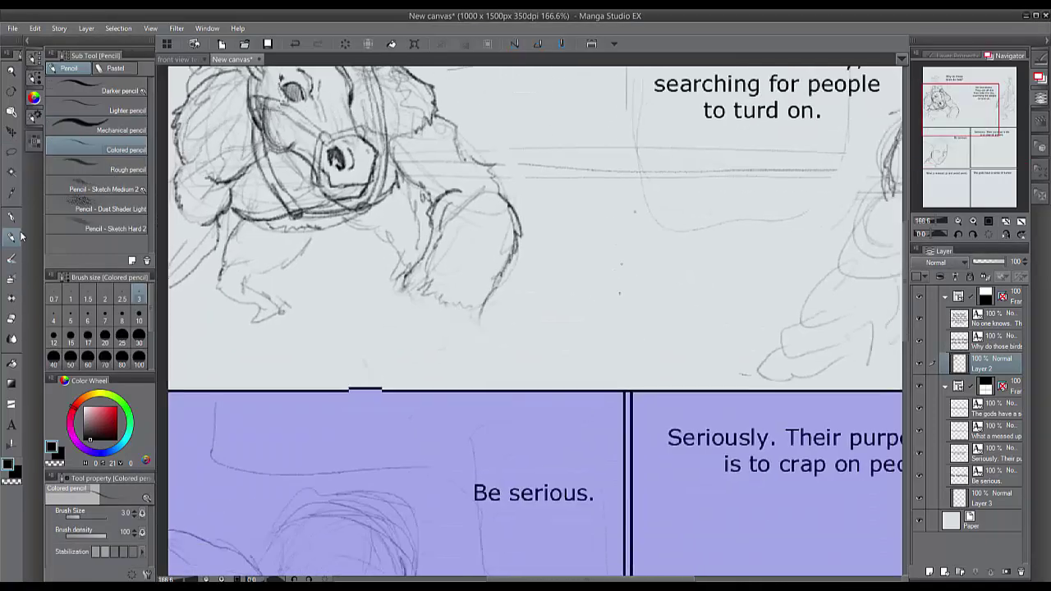
left_click_drag(440, 252, 417, 290)
left_click_drag(504, 288, 492, 322)
left_click_drag(433, 284, 426, 288)
left_click_drag(498, 314, 509, 343)
mouse_move(496, 333)
left_mouse_down()
mouse_move(435, 336)
mouse_move(474, 360)
left_mouse_up()
mouse_move(427, 279)
left_mouse_down()
mouse_move(418, 329)
mouse_move(438, 332)
left_mouse_up()
left_click_drag(468, 322, 466, 335)
mouse_move(447, 336)
left_mouse_down()
mouse_move(471, 338)
mouse_move(428, 332)
mouse_move(450, 359)
left_mouse_up()
left_click_drag(456, 342, 457, 350)
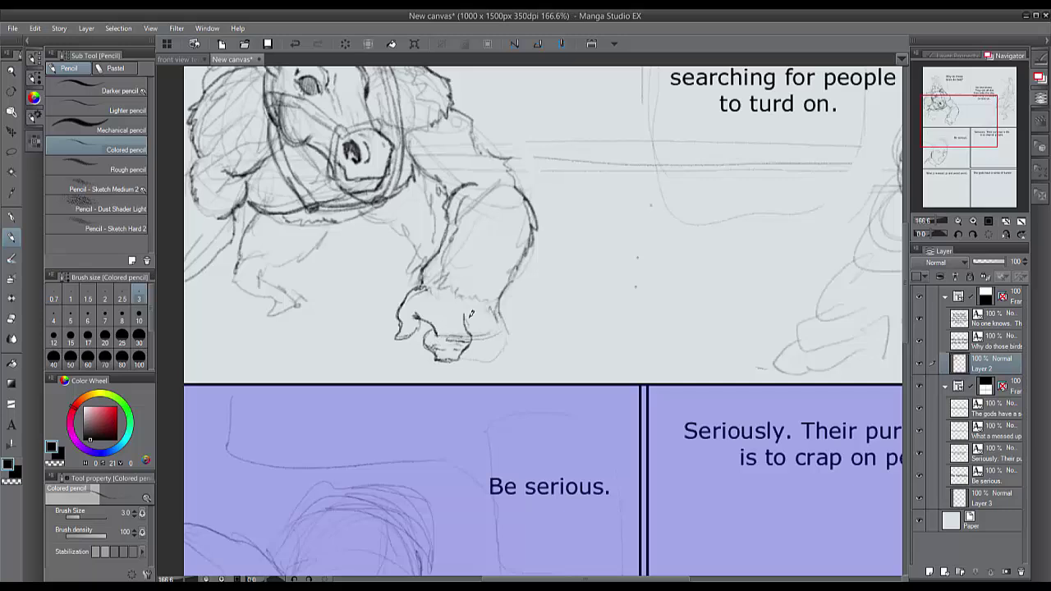
Draw the remaining toes and the outer edge of the large forefoot
left_click_drag(484, 306, 492, 346)
left_click_drag(500, 304, 514, 343)
mouse_move(478, 337)
left_mouse_down()
mouse_move(491, 338)
mouse_move(490, 364)
mouse_move(463, 360)
left_mouse_up()
left_click_drag(505, 318, 511, 360)
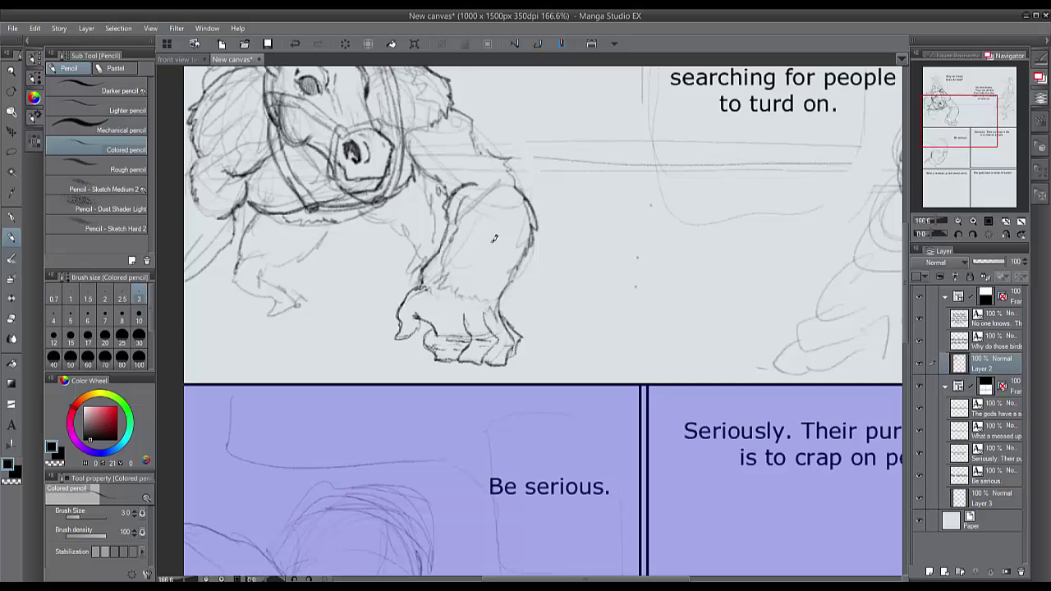
Draw a ragged fur cuff above the large forefoot and add short fur strokes on the foreleg
mouse_move(522, 256)
left_mouse_down()
mouse_move(511, 306)
mouse_move(460, 317)
left_mouse_up()
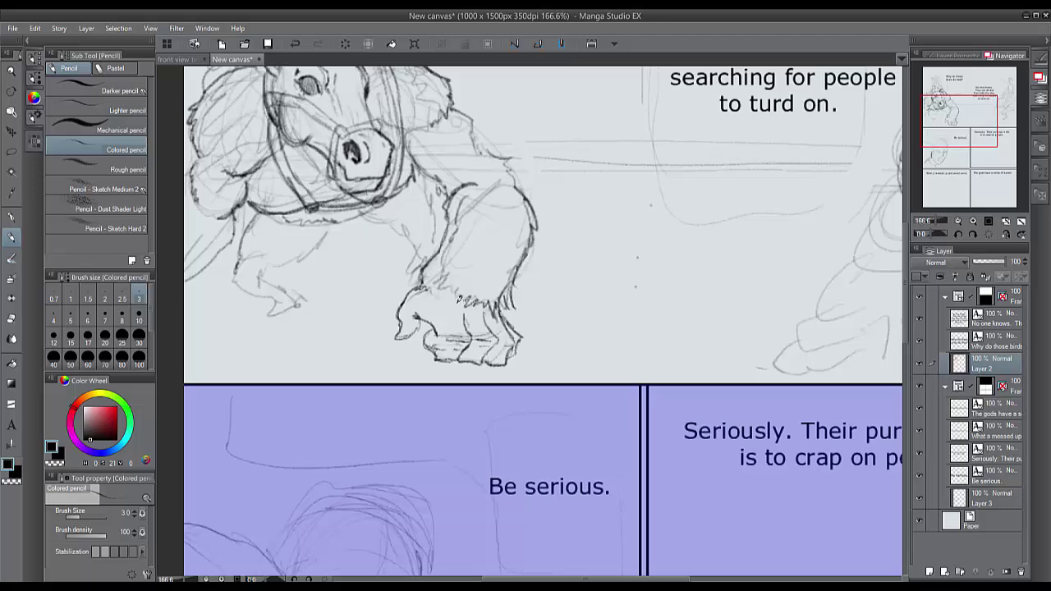
mouse_move(464, 279)
left_mouse_down()
mouse_move(427, 292)
mouse_move(459, 268)
mouse_move(493, 276)
left_mouse_up()
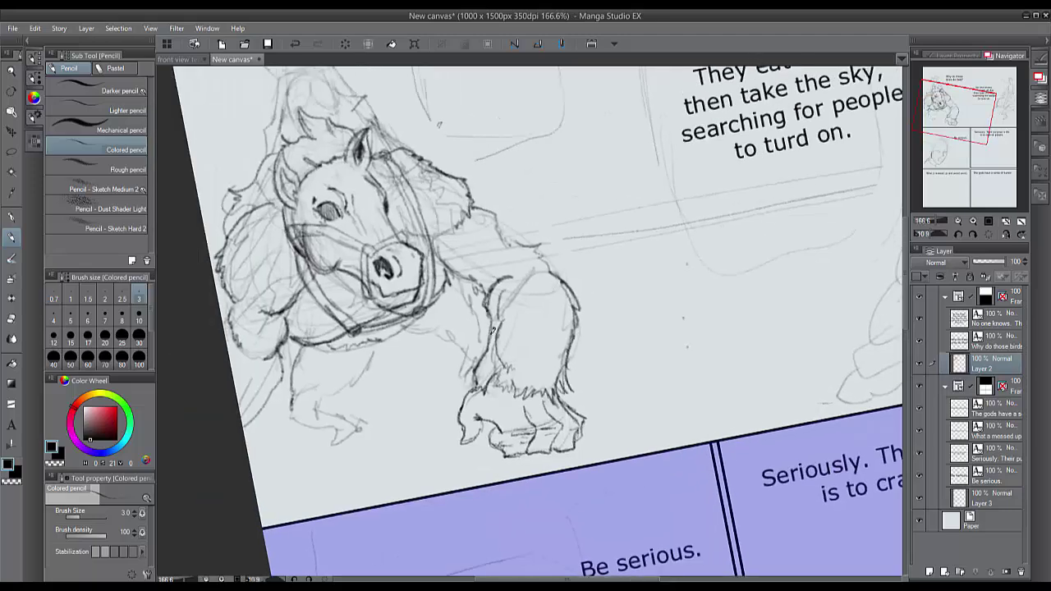
left_click_drag(493, 330, 489, 353)
left_click_drag(562, 320, 553, 347)
left_click(988, 217)
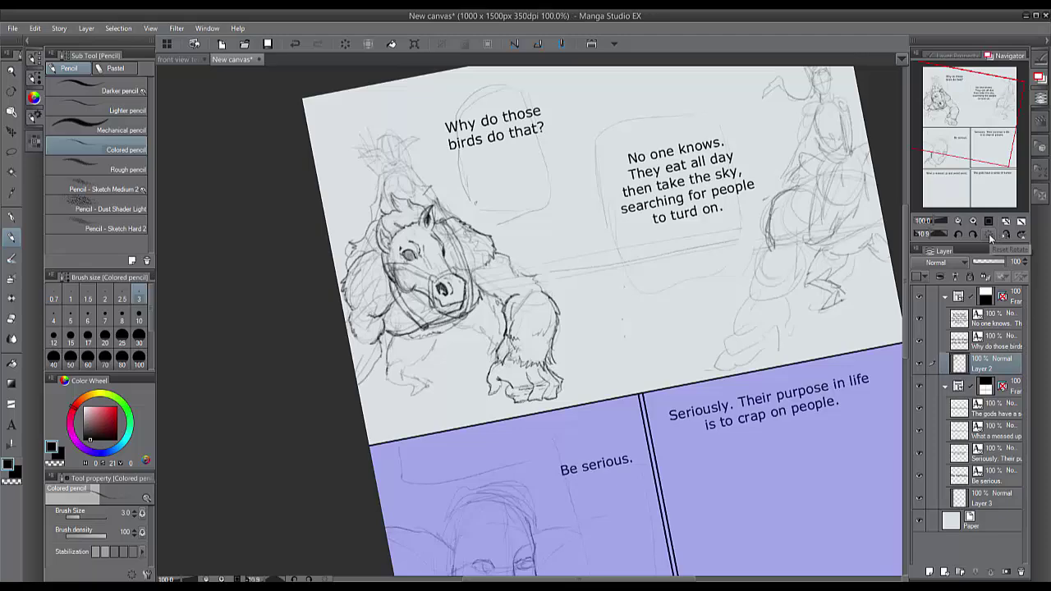
left_click(988, 234)
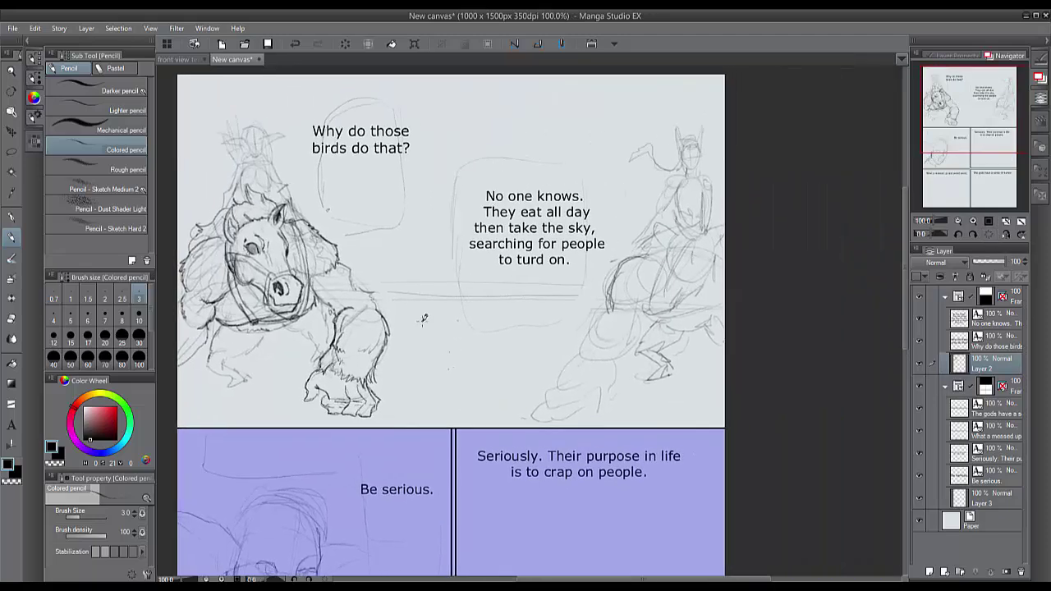
Draw the left creature's other foreleg with a furry lower edge, and the hoofed leg behind it
key("ctrl+plus")
left_click_drag(423, 319, 797, 297)
left_click_drag(268, 364, 261, 387)
mouse_move(375, 321)
left_mouse_down()
mouse_move(297, 380)
mouse_move(348, 366)
mouse_move(317, 424)
mouse_move(356, 416)
left_mouse_up()
mouse_move(288, 306)
left_mouse_down()
mouse_move(268, 361)
mouse_move(274, 404)
mouse_move(331, 359)
mouse_move(323, 353)
left_mouse_up()
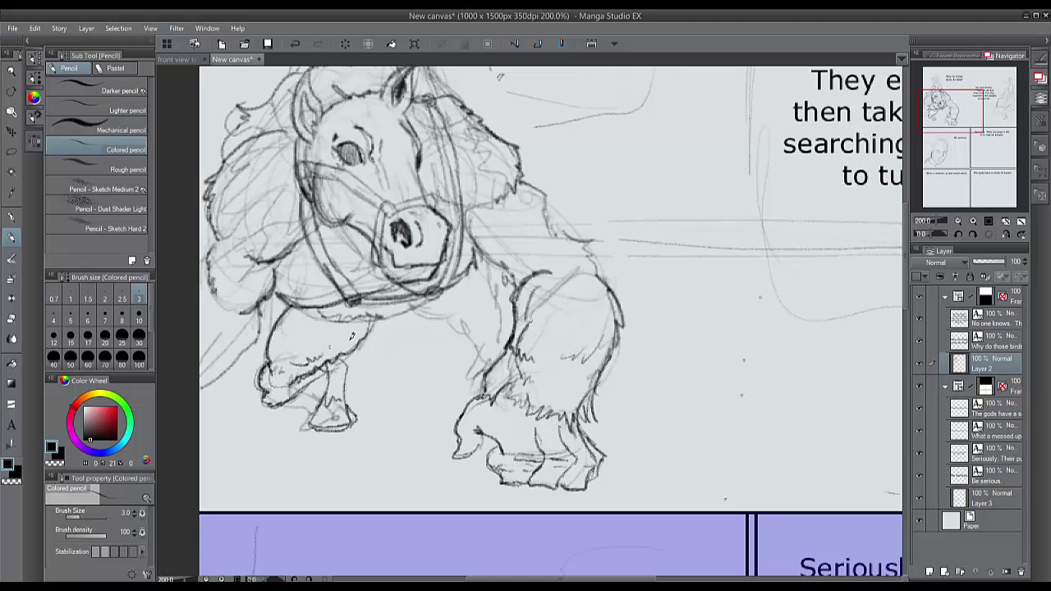
Draw the small hoofed leg beside the large foreleg, and hatch the shadows under the left creature's body
left_click_drag(414, 310, 470, 341)
mouse_move(475, 264)
left_mouse_down()
mouse_move(499, 335)
mouse_move(436, 327)
mouse_move(458, 371)
mouse_move(450, 387)
mouse_move(437, 324)
mouse_move(469, 355)
mouse_move(450, 319)
mouse_move(494, 361)
mouse_move(453, 337)
left_mouse_up()
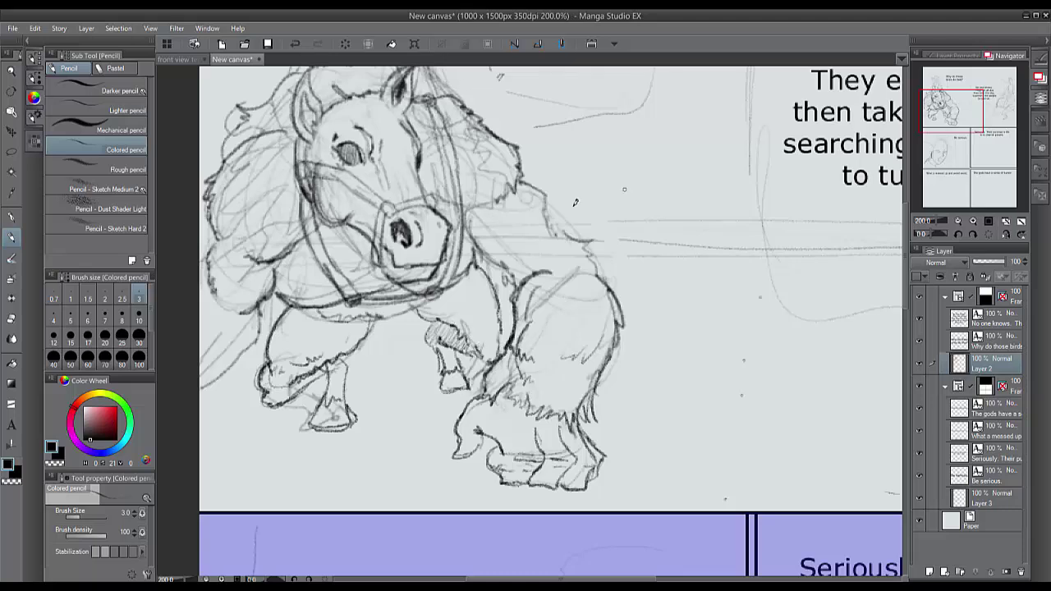
mouse_move(416, 297)
left_mouse_down()
mouse_move(447, 316)
mouse_move(369, 326)
mouse_move(297, 386)
mouse_move(305, 342)
mouse_move(330, 425)
mouse_move(346, 366)
mouse_move(327, 388)
mouse_move(285, 382)
left_mouse_up()
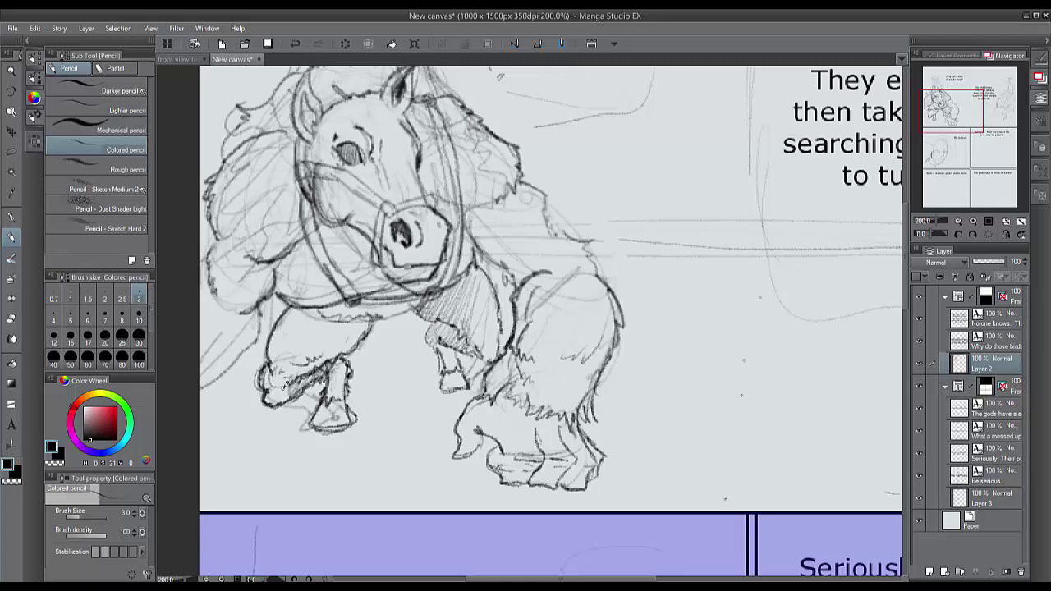
mouse_move(424, 324)
left_mouse_down()
mouse_move(436, 355)
mouse_move(473, 383)
left_mouse_up()
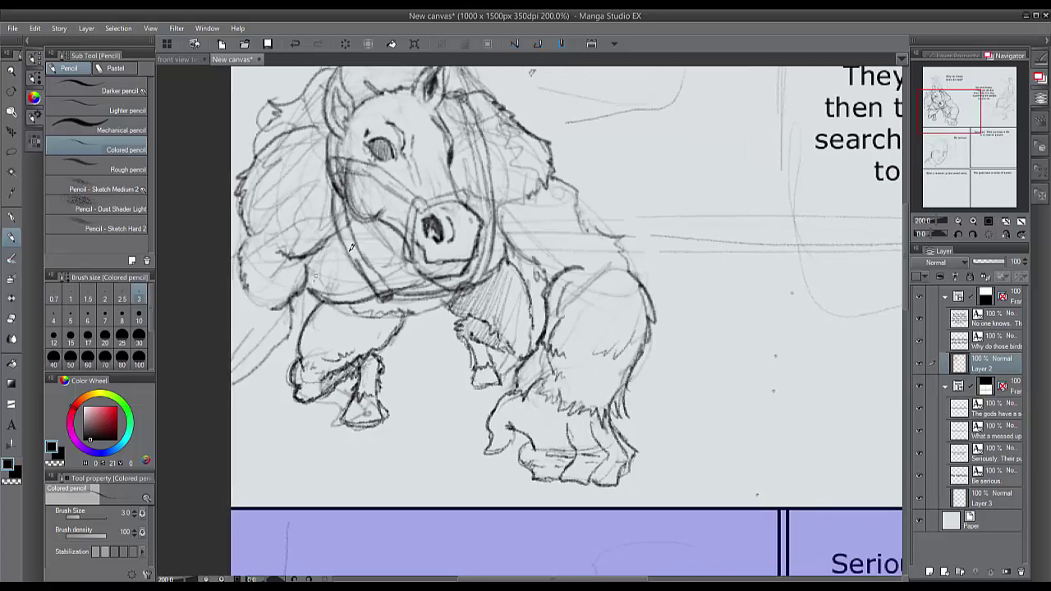
Draw the strap across the left creature's chest with two round studs, and add fur along the chest line
left_click_drag(425, 285, 329, 304)
left_click_drag(309, 268, 316, 295)
mouse_move(502, 243)
left_mouse_down()
mouse_move(470, 288)
mouse_move(411, 300)
left_mouse_up()
left_click_drag(469, 273, 460, 278)
mouse_move(446, 290)
left_mouse_down()
mouse_move(386, 304)
mouse_move(452, 295)
left_mouse_up()
left_click_drag(377, 296, 371, 304)
left_click_drag(449, 271, 404, 279)
left_click_drag(435, 234, 440, 240)
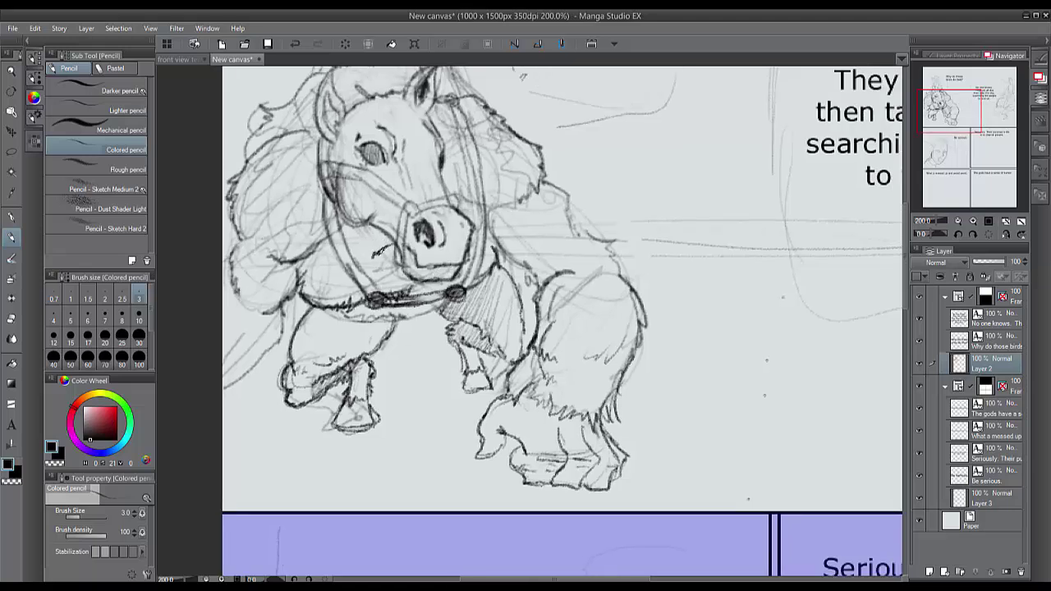
Add crease lines beside the horse's muzzle and firm up the ragged feathers at the panel's edge
left_click_drag(376, 253, 374, 265)
mouse_move(320, 239)
left_mouse_down()
mouse_move(295, 261)
mouse_move(365, 287)
left_mouse_up()
mouse_move(361, 323)
left_mouse_down()
mouse_move(356, 353)
mouse_move(303, 399)
left_mouse_up()
left_click_drag(338, 347, 313, 376)
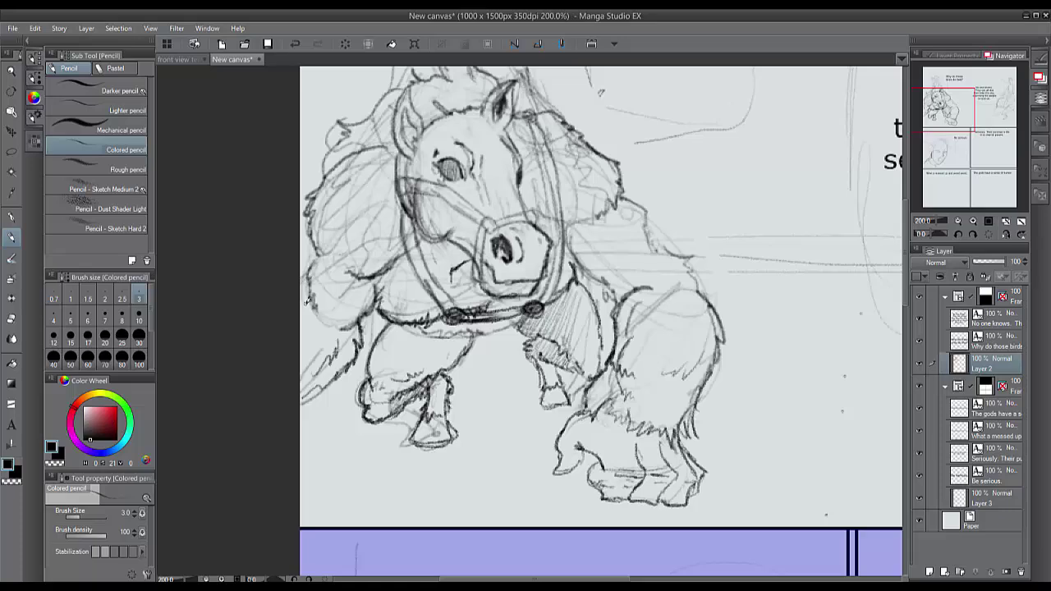
left_click_drag(373, 302, 197, 302)
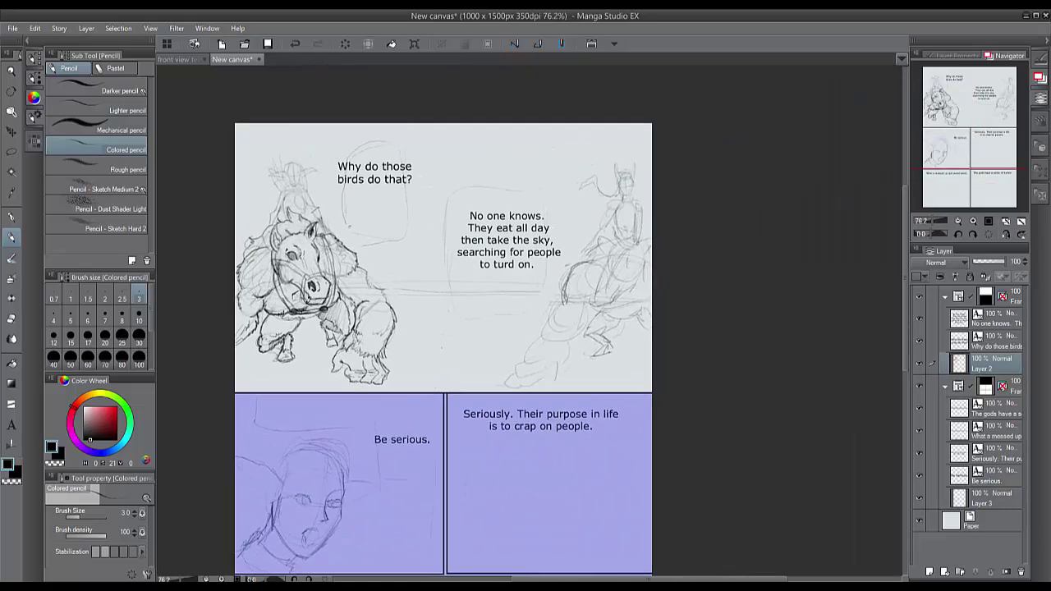
Darken the horse's eye and brow markings, redraw the forelock, and add a string of round beads behind the mane
key("ctrl+plus")
key("ctrl+plus")
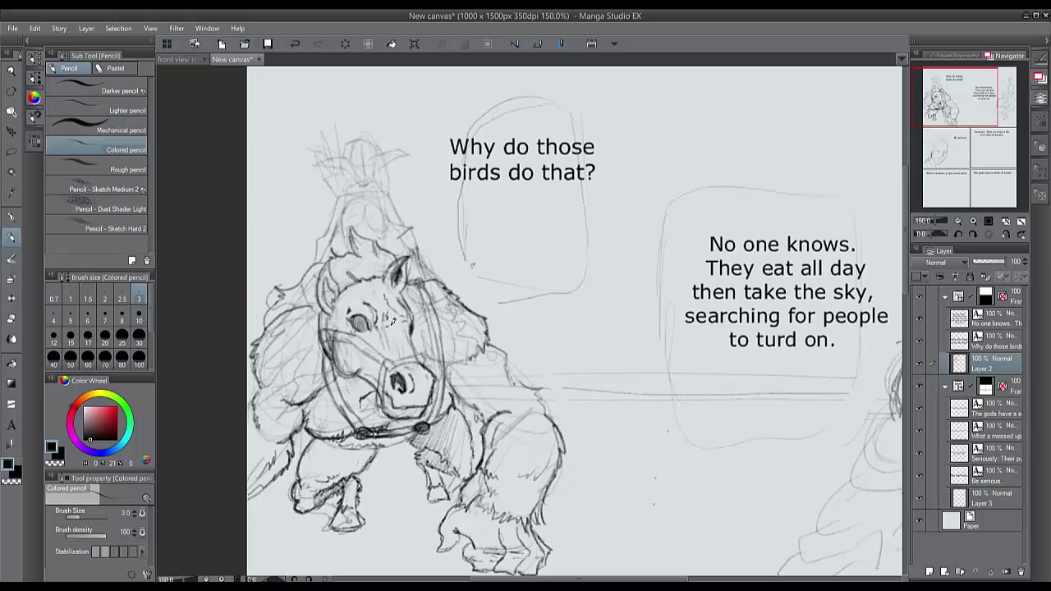
left_click_drag(403, 355, 398, 325)
mouse_move(346, 230)
left_mouse_down()
mouse_move(339, 247)
mouse_move(288, 270)
mouse_move(286, 285)
left_mouse_up()
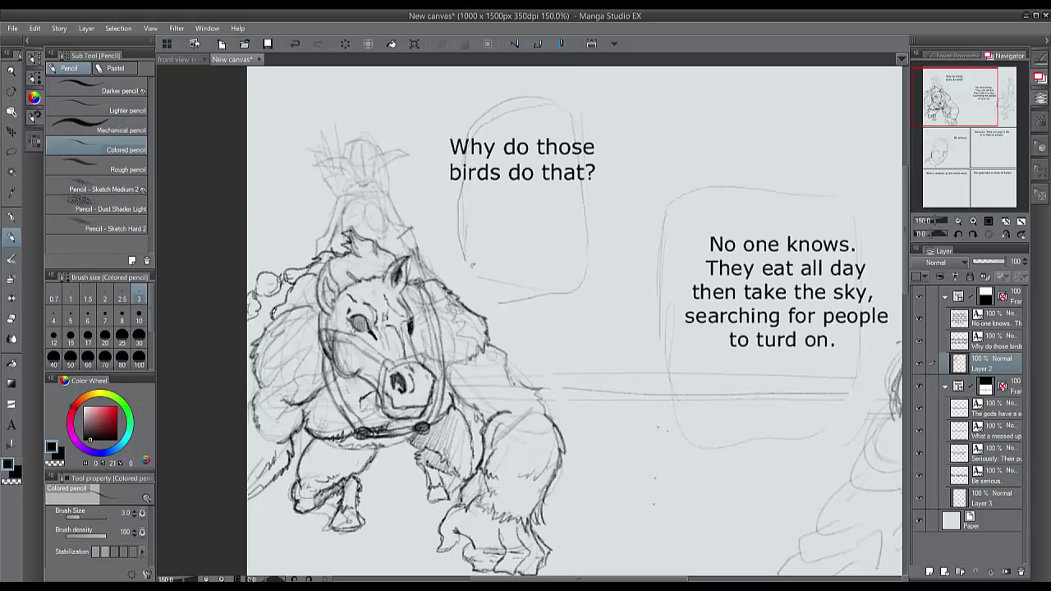
left_click_drag(278, 332, 334, 293)
mouse_move(478, 254)
left_mouse_down()
mouse_move(488, 379)
mouse_move(504, 333)
left_mouse_up()
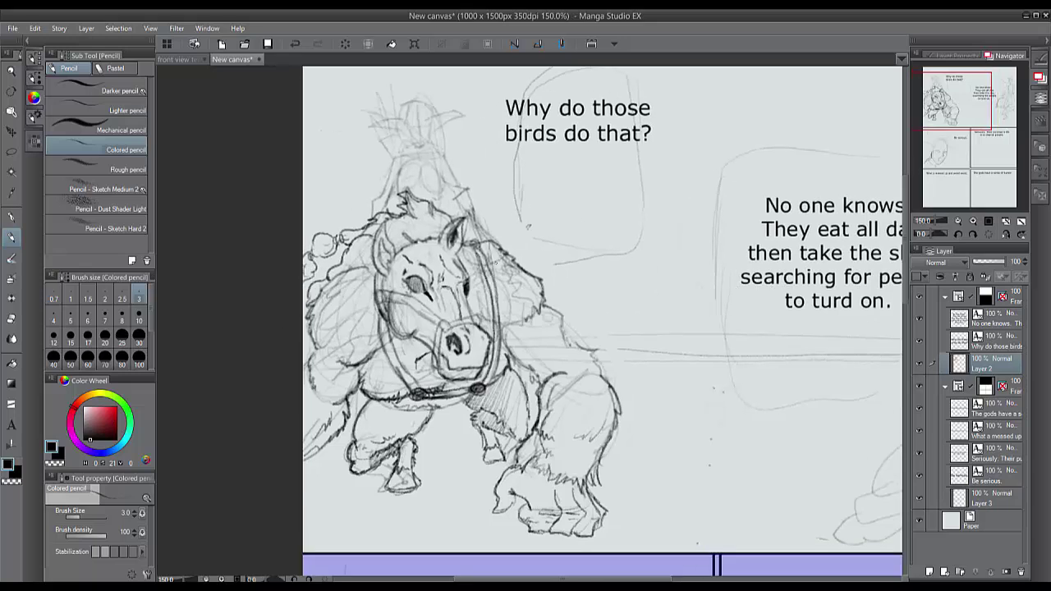
Draw the left rider's face over the rough head, with narrow brows, eyes, nose, full lips and a pointed chin
mouse_move(485, 273)
left_mouse_down()
mouse_move(373, 259)
mouse_move(301, 290)
mouse_move(333, 173)
left_mouse_up()
scroll(372, 260, "down", 3)
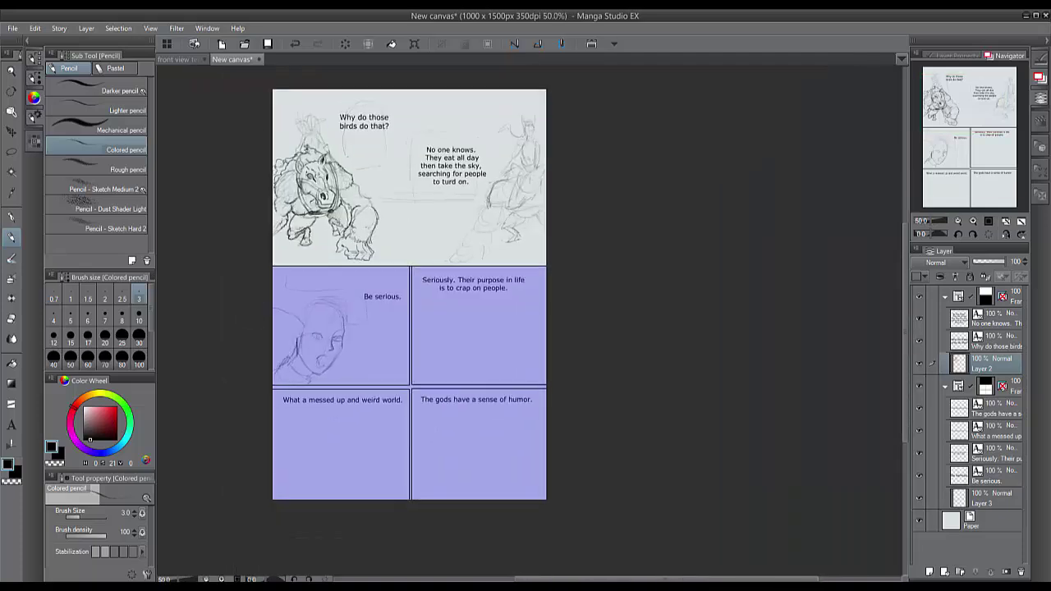
scroll(292, 128, "up", 2)
left_click_drag(411, 235, 390, 311)
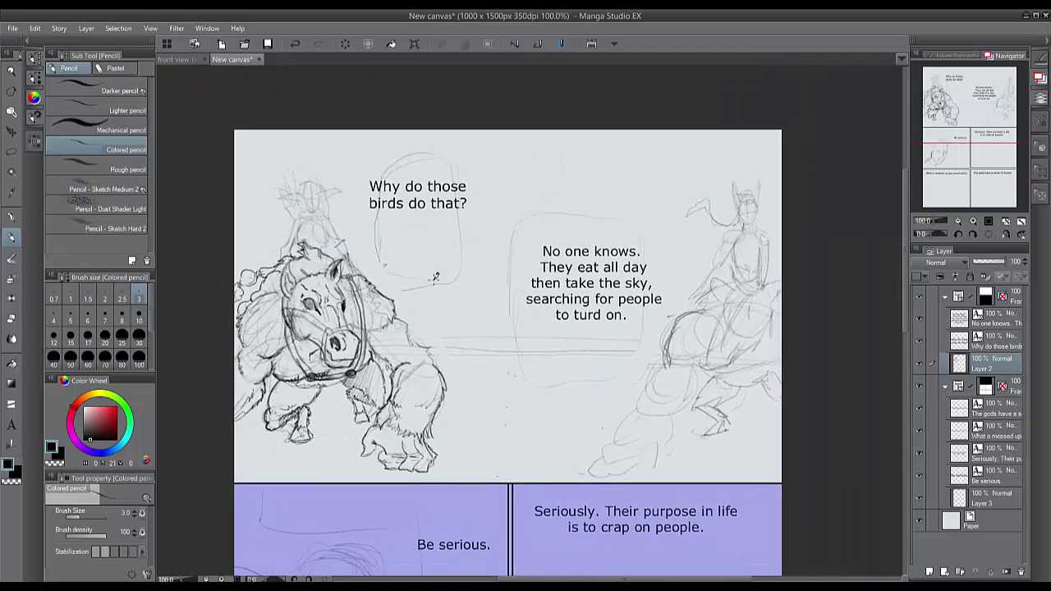
scroll(436, 277, "up", 3)
left_click_drag(316, 253, 583, 395)
scroll(368, 254, "up", 2)
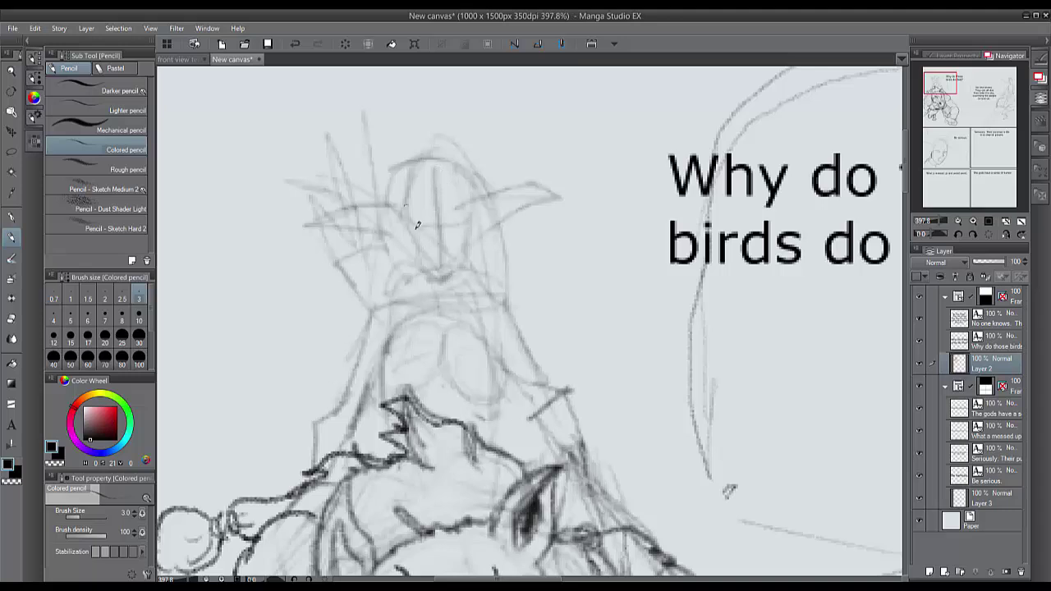
left_click_drag(404, 223, 435, 275)
left_click_drag(470, 218, 434, 266)
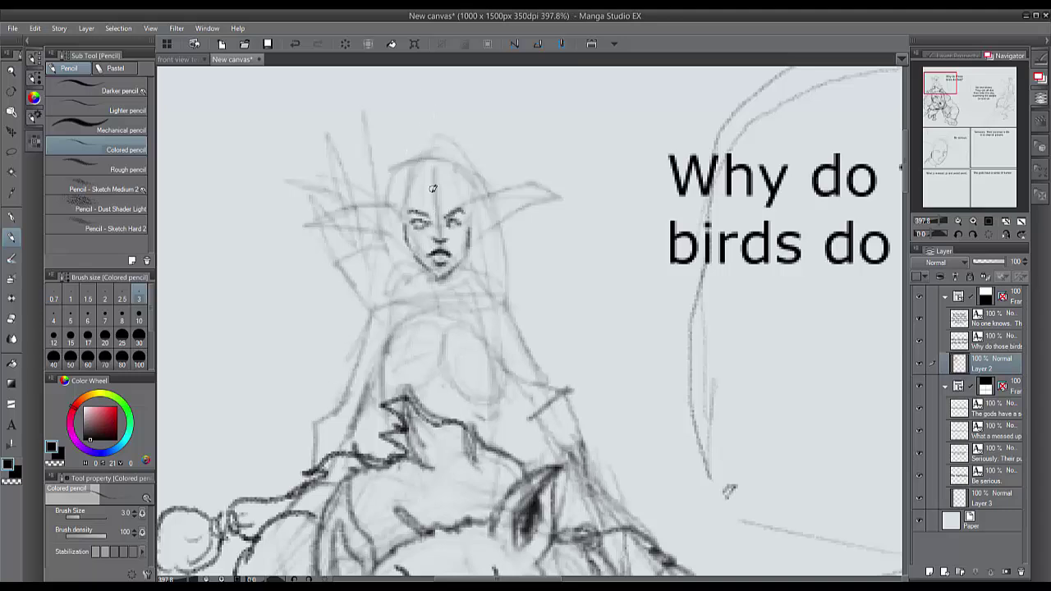
Frame the left rider's face with wavy hair strands and a centre-parted hairline coming to a point on the forehead
mouse_move(420, 185)
left_mouse_down()
mouse_move(406, 207)
mouse_move(400, 291)
left_mouse_up()
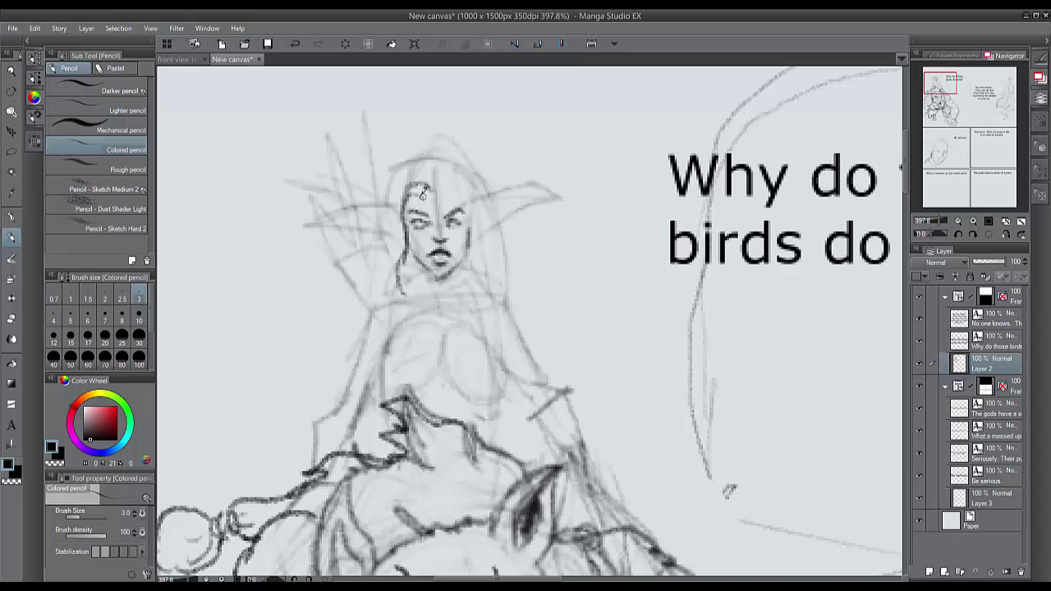
mouse_move(415, 166)
left_mouse_down()
mouse_move(390, 213)
mouse_move(403, 289)
left_mouse_up()
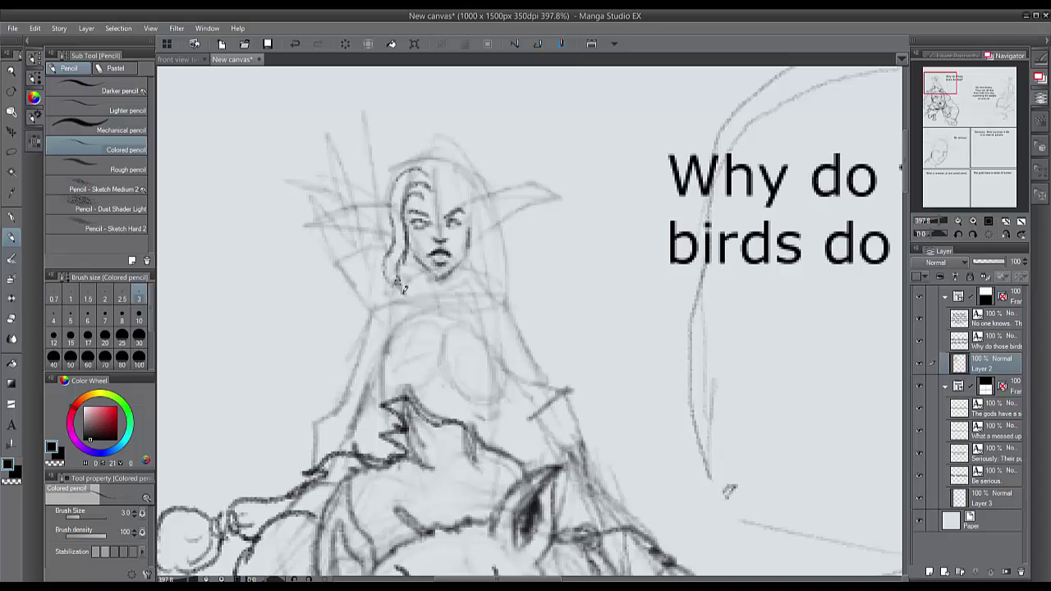
mouse_move(462, 185)
left_mouse_down()
mouse_move(449, 162)
mouse_move(486, 296)
left_mouse_up()
left_click_drag(462, 164, 493, 283)
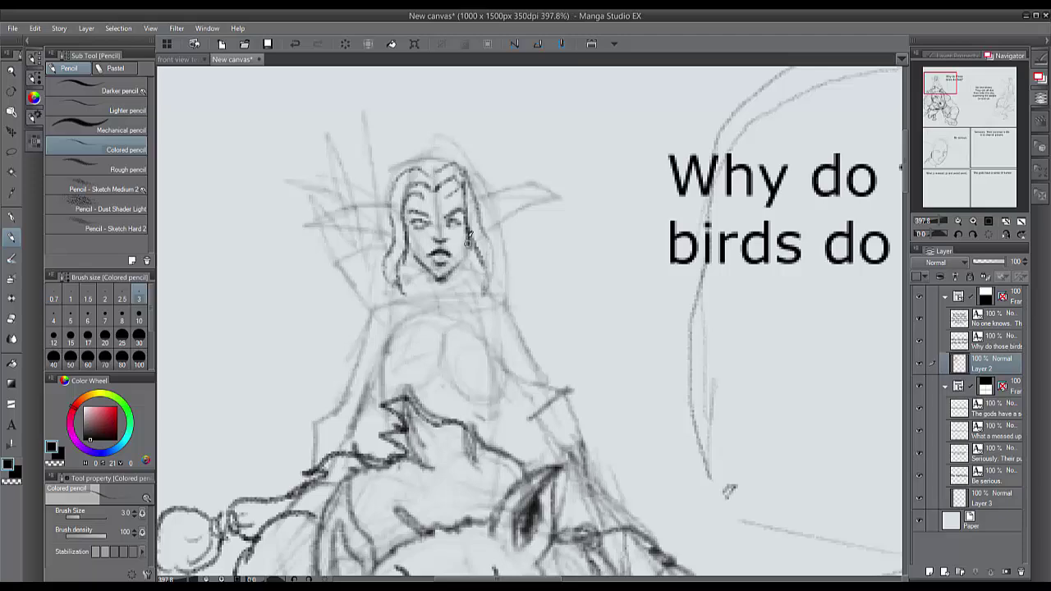
mouse_move(467, 238)
left_mouse_down()
mouse_move(413, 249)
mouse_move(441, 282)
left_mouse_up()
Fill in the left rider's eyes dark, firm up the jawline, and add hair curls beside the neck
scroll(350, 320, "down", 7)
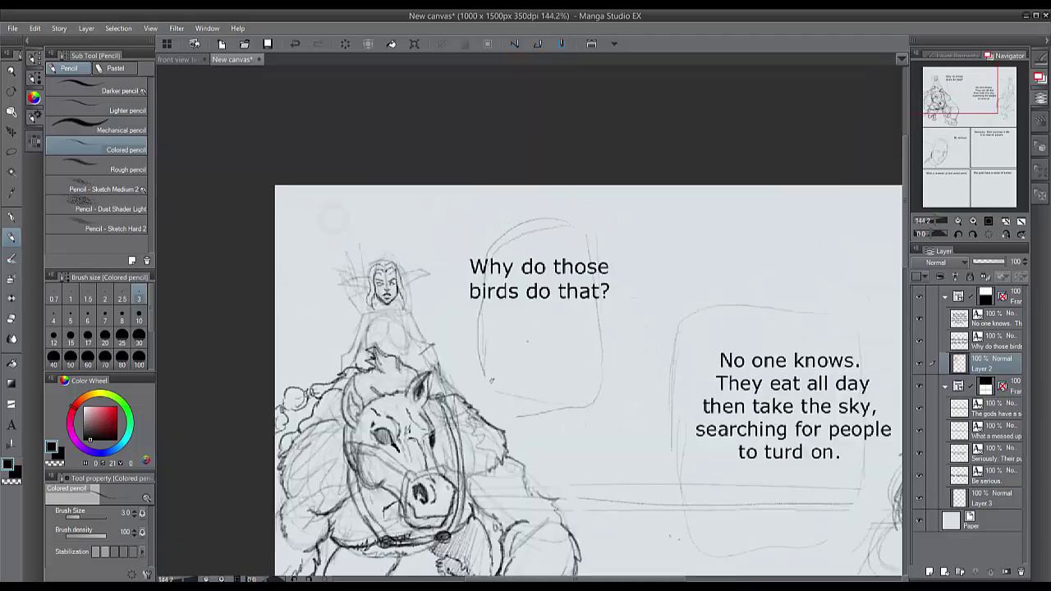
scroll(351, 321, "up", 9)
left_click_drag(436, 186, 493, 177)
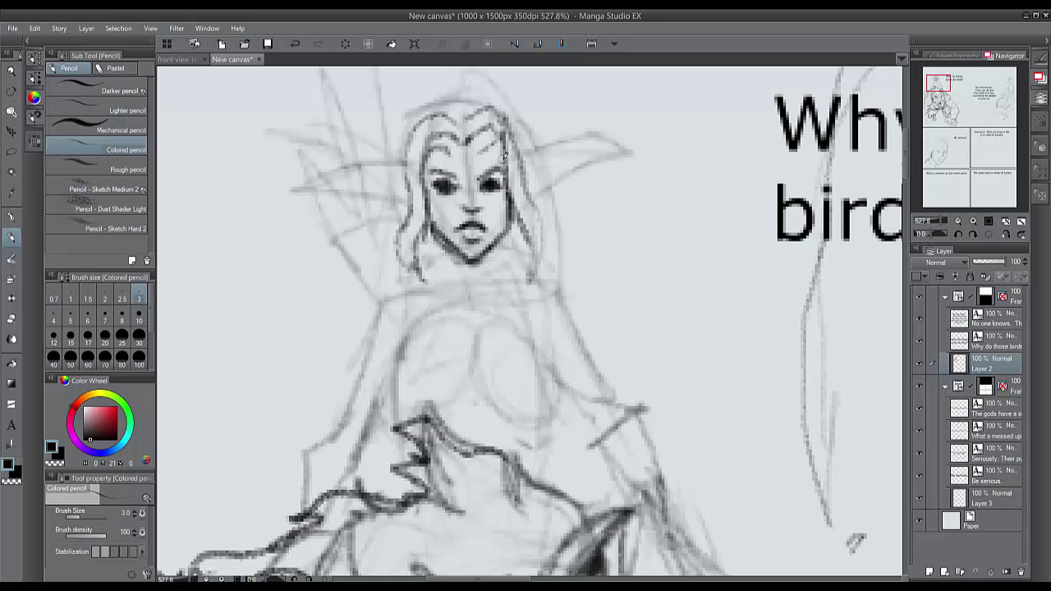
mouse_move(467, 257)
left_mouse_down()
mouse_move(461, 269)
mouse_move(496, 257)
mouse_move(497, 279)
left_mouse_up()
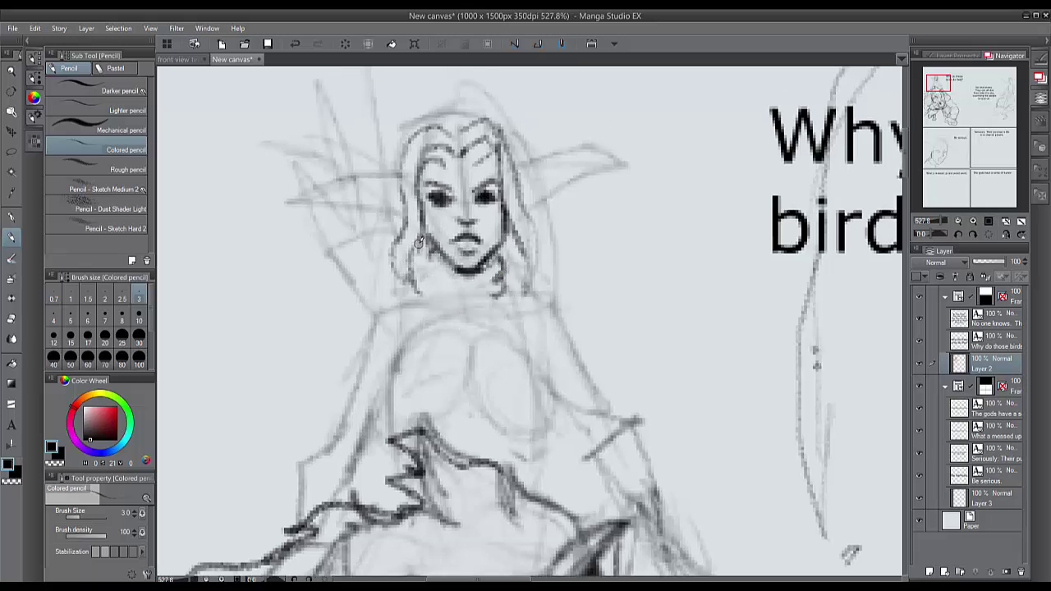
Outline the left rider's shoulders, arms, bust and flared sleeve edges over the rough body sketch
mouse_move(422, 243)
left_mouse_down()
mouse_move(431, 283)
mouse_move(386, 287)
mouse_move(305, 461)
mouse_move(301, 514)
left_mouse_up()
mouse_move(401, 351)
left_mouse_down()
mouse_move(397, 410)
mouse_move(486, 407)
left_mouse_up()
mouse_move(540, 360)
left_mouse_down()
mouse_move(554, 398)
mouse_move(482, 415)
left_mouse_up()
mouse_move(555, 397)
left_mouse_down()
mouse_move(490, 356)
mouse_move(518, 263)
mouse_move(621, 417)
mouse_move(569, 420)
mouse_move(589, 447)
left_mouse_up()
left_click_drag(595, 456, 633, 516)
left_click_drag(646, 455, 656, 501)
Shade the hair on both sides of the left rider's neck and draw the crown of the head
mouse_move(417, 235)
left_mouse_down()
mouse_move(400, 284)
mouse_move(422, 288)
left_mouse_up()
left_click_drag(504, 235, 522, 268)
mouse_move(456, 93)
left_mouse_down()
mouse_move(401, 156)
mouse_move(517, 178)
left_mouse_up()
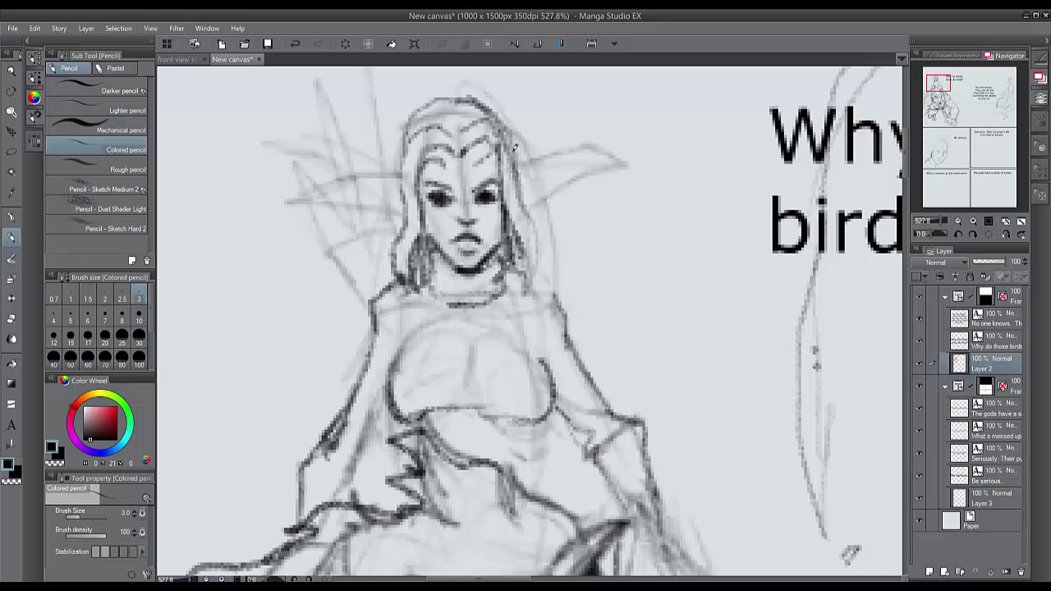
Draw the left rider's long pointed ears extending outward on both sides of the head
mouse_move(409, 123)
left_mouse_down()
mouse_move(399, 199)
mouse_move(297, 196)
mouse_move(410, 197)
mouse_move(334, 218)
left_mouse_up()
mouse_move(515, 173)
left_mouse_down()
mouse_move(565, 159)
mouse_move(535, 212)
mouse_move(608, 159)
mouse_move(532, 209)
left_mouse_up()
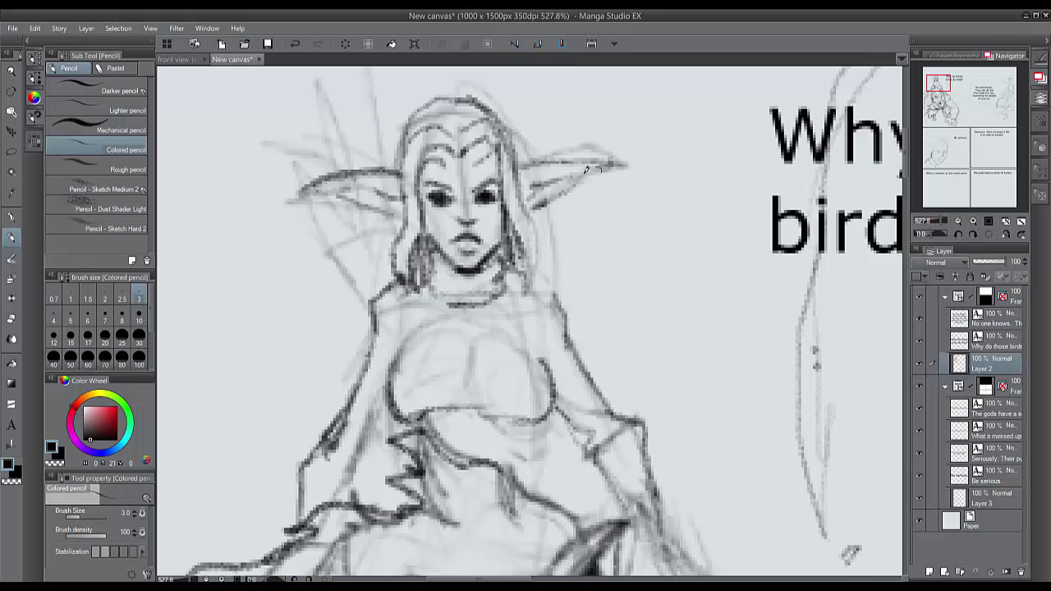
left_click_drag(624, 166, 532, 209)
left_click_drag(304, 194, 376, 196)
left_click_drag(399, 141, 391, 175)
Draw long wavy hair falling behind both of the left rider's shoulders down to the elbows
left_click_drag(379, 234, 289, 412)
left_click_drag(292, 427, 317, 460)
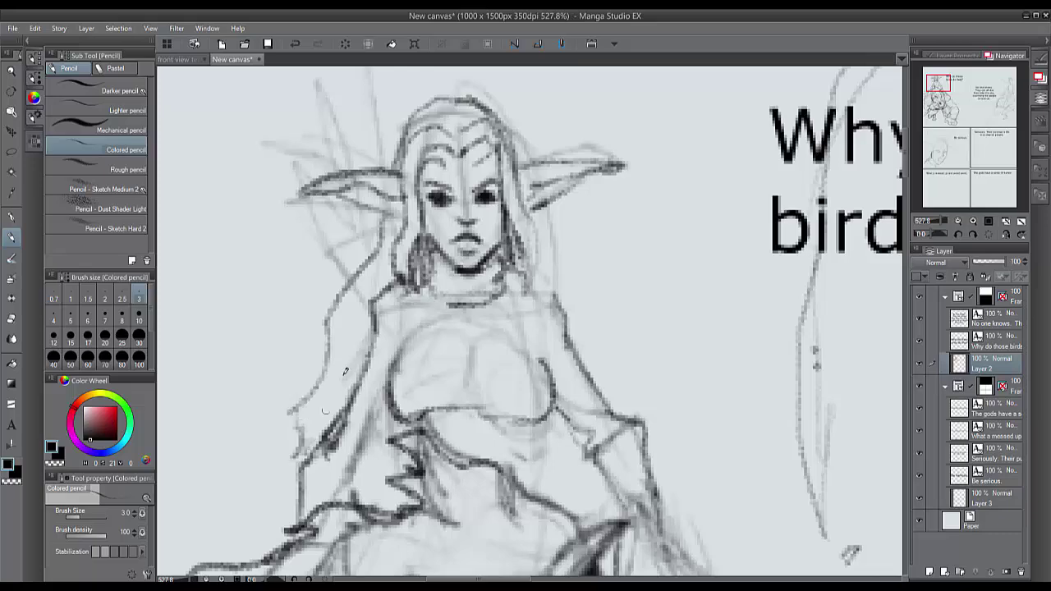
left_click_drag(526, 212, 545, 278)
left_click_drag(516, 140, 621, 412)
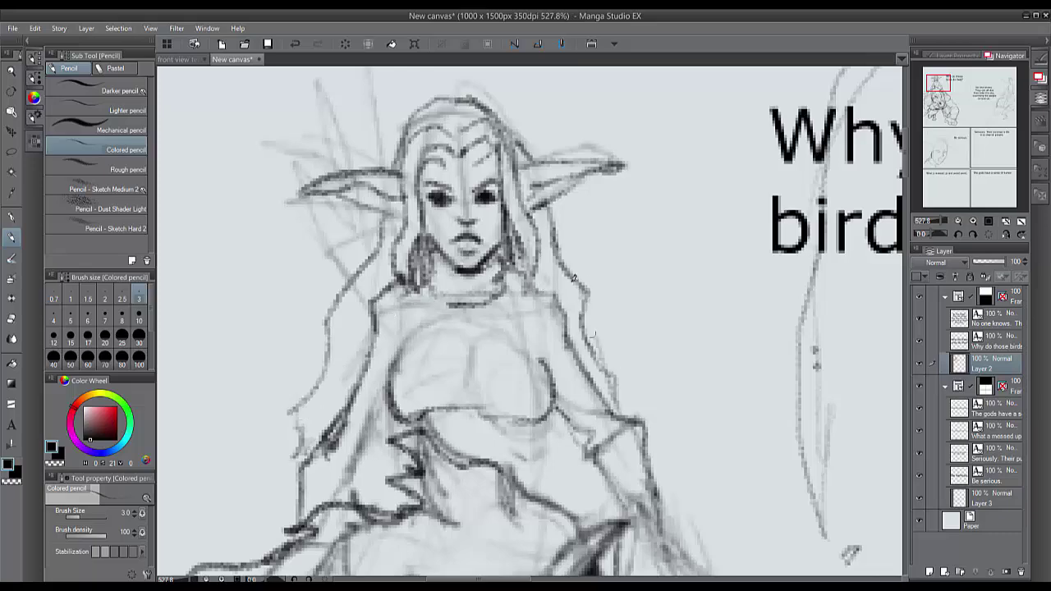
left_click_drag(369, 251, 297, 353)
Replace the long hair beside the bubble-side shoulder with a shorter curved lock, and add strands to the opposite side
scroll(674, 92, "down", 8)
scroll(674, 92, "up", 6)
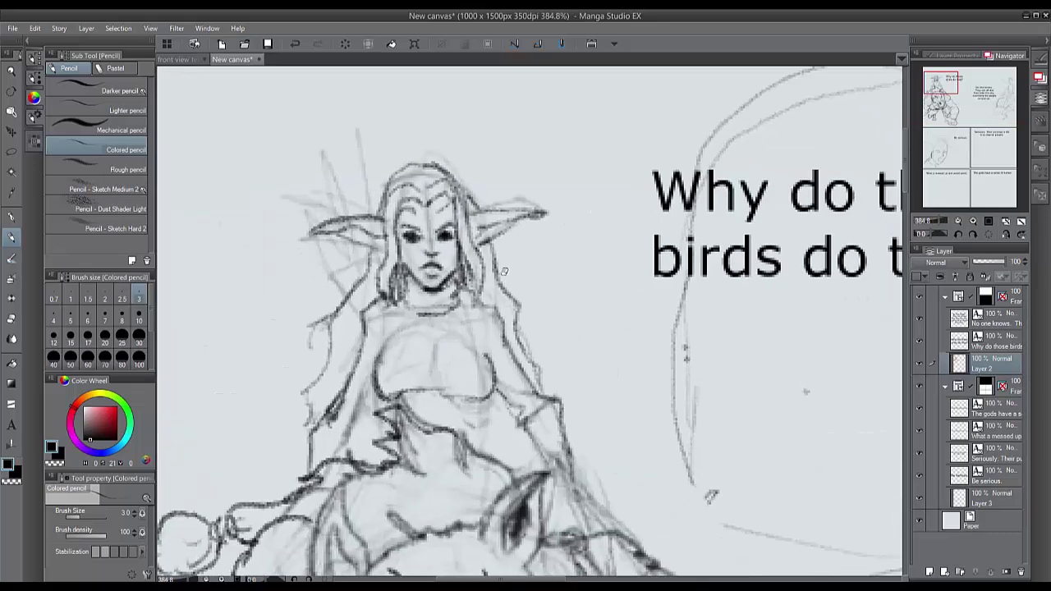
mouse_move(506, 259)
left_mouse_down()
mouse_move(532, 360)
mouse_move(488, 302)
left_mouse_up()
left_click_drag(492, 240, 502, 306)
left_click_drag(376, 248, 335, 403)
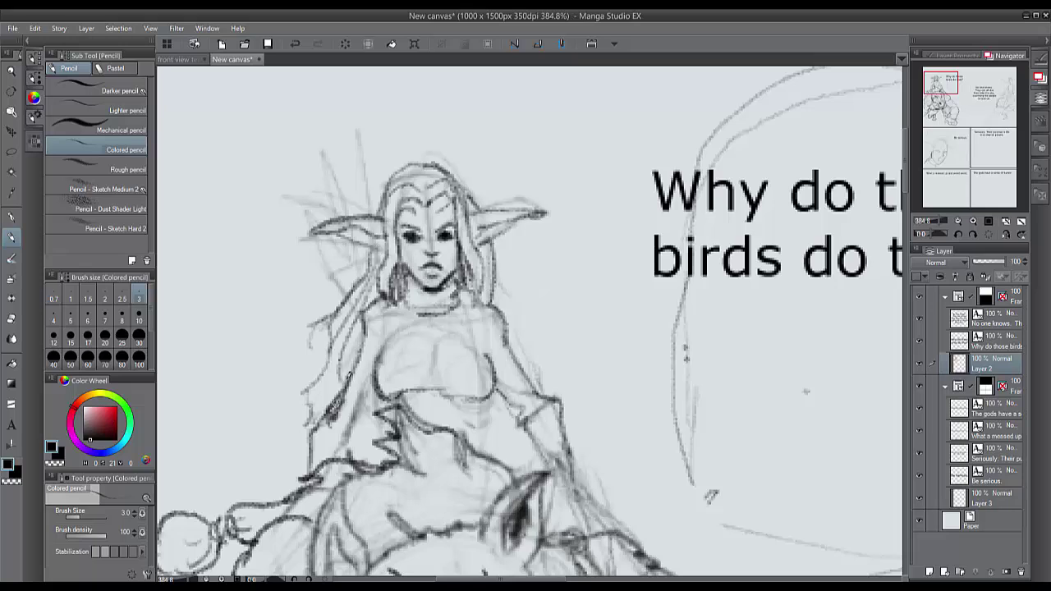
Add the left rider's collar mark and waist folds, and draw a diagonal strap across the chest
left_click_drag(417, 321, 433, 332)
left_click_drag(492, 397, 481, 443)
left_click_drag(420, 404, 463, 409)
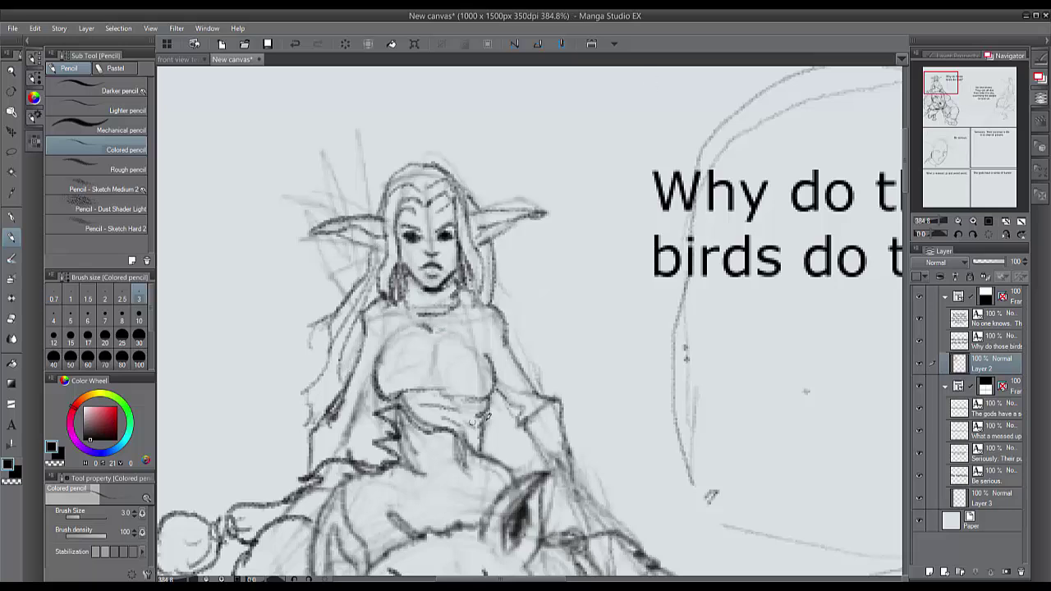
mouse_move(351, 423)
left_mouse_down()
mouse_move(373, 386)
mouse_move(357, 428)
left_mouse_up()
mouse_move(398, 297)
left_mouse_down()
mouse_move(433, 372)
mouse_move(484, 415)
mouse_move(462, 406)
left_mouse_up()
left_click_drag(402, 314, 457, 399)
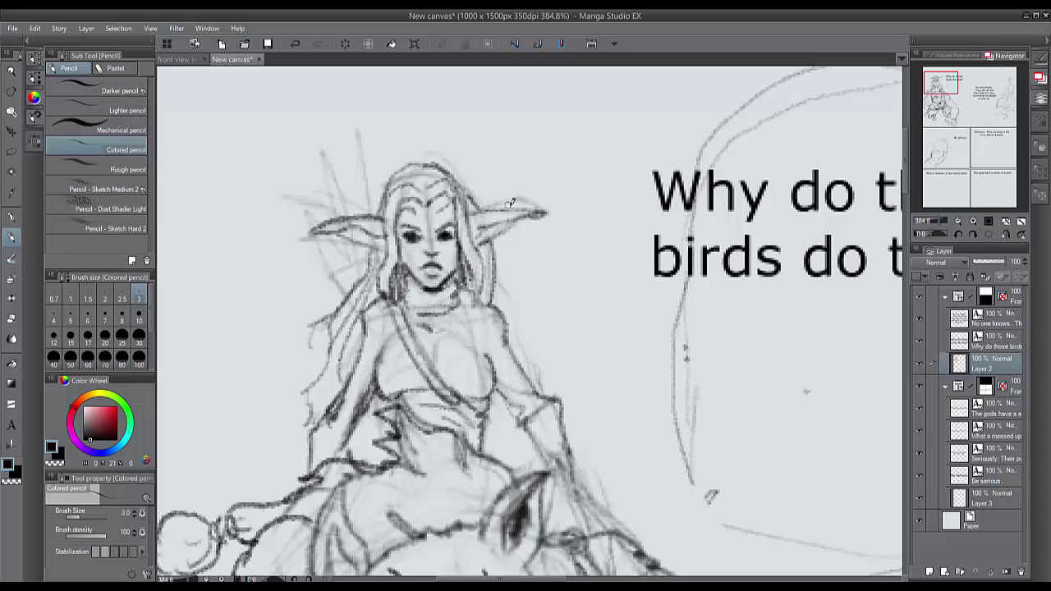
Draw the quiver behind the left rider's shoulder with a fletched arrow end sticking out
mouse_move(376, 248)
left_mouse_down()
mouse_move(354, 264)
mouse_move(334, 248)
mouse_move(337, 283)
mouse_move(349, 289)
mouse_move(299, 229)
mouse_move(347, 267)
mouse_move(270, 220)
mouse_move(264, 229)
mouse_move(284, 243)
left_mouse_up()
mouse_move(289, 236)
left_mouse_down()
mouse_move(331, 274)
mouse_move(322, 199)
left_mouse_up()
mouse_move(322, 199)
left_mouse_down()
mouse_move(314, 169)
mouse_move(327, 198)
left_mouse_up()
left_click_drag(344, 164, 351, 264)
left_click_drag(342, 192, 371, 197)
mouse_move(353, 194)
left_mouse_down()
mouse_move(348, 167)
mouse_move(316, 202)
left_mouse_up()
mouse_move(345, 213)
left_mouse_down()
mouse_move(435, 208)
mouse_move(344, 212)
mouse_move(337, 269)
left_mouse_up()
key("ctrl+z")
key("ctrl+z")
key("ctrl+z")
key("ctrl+z")
key("ctrl+z")
key("ctrl+z")
key("ctrl+z")
key("ctrl+z")
Draw a row of arrow shafts with notched ends rising from the quiver behind the left rider's ear
left_click_drag(335, 184, 346, 259)
left_click_drag(358, 184, 348, 258)
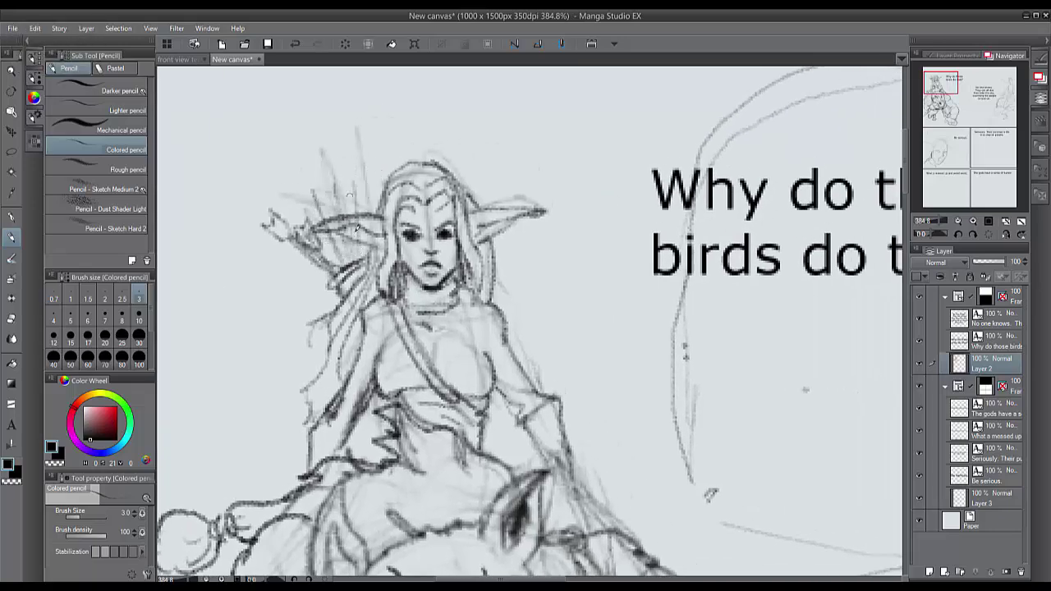
mouse_move(312, 194)
left_mouse_down()
mouse_move(325, 211)
mouse_move(316, 205)
left_mouse_up()
left_click_drag(329, 182, 337, 199)
left_click_drag(351, 183, 357, 213)
mouse_move(361, 222)
left_mouse_down()
mouse_move(310, 245)
mouse_move(299, 289)
left_mouse_up()
Erase and redraw both of the left rider's pointed ears in a shorter shape, and touch up the hair beside them
scroll(308, 296, "down", 3)
scroll(308, 296, "down", 4)
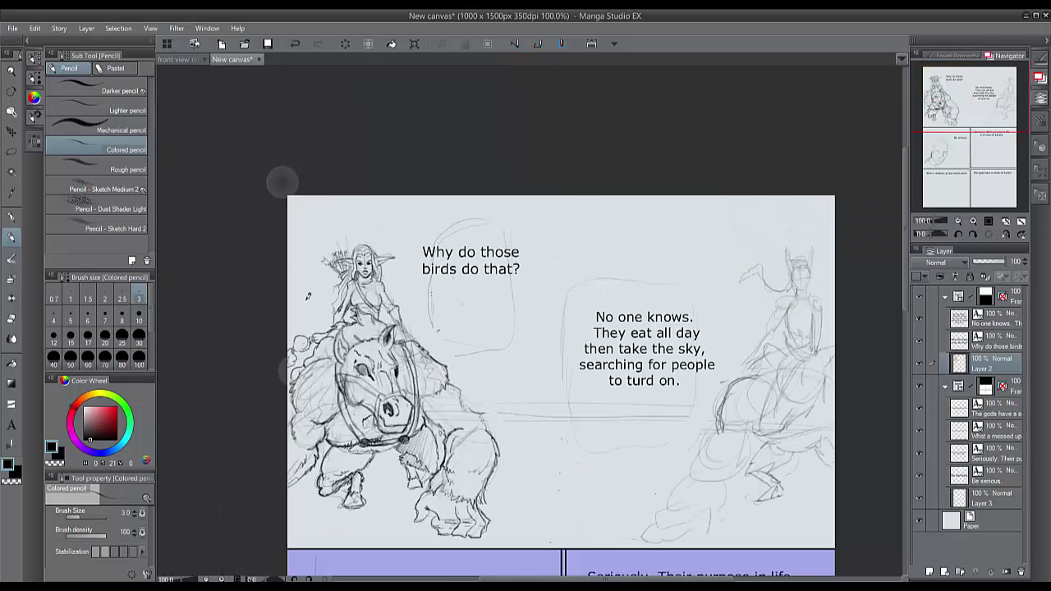
scroll(308, 296, "up", 3)
scroll(419, 245, "up", 3)
left_click_drag(486, 223, 492, 257)
mouse_move(430, 220)
left_mouse_down()
mouse_move(494, 216)
mouse_move(464, 220)
mouse_move(435, 244)
left_mouse_up()
left_click_drag(463, 230, 438, 248)
mouse_move(308, 218)
left_mouse_down()
mouse_move(279, 238)
mouse_move(316, 256)
left_mouse_up()
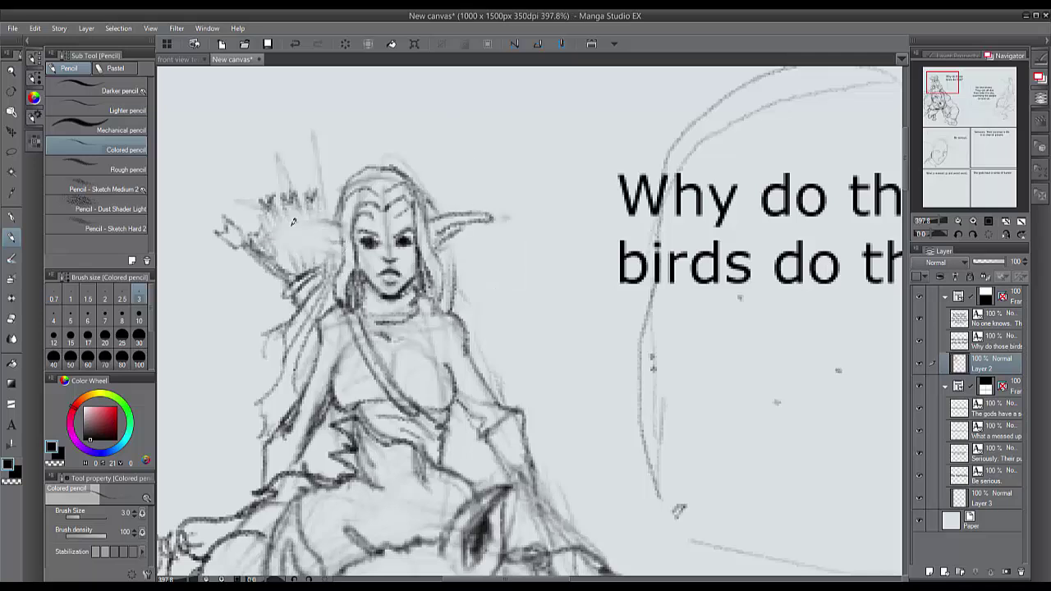
mouse_move(340, 223)
left_mouse_down()
mouse_move(279, 226)
mouse_move(341, 243)
left_mouse_up()
left_click_drag(339, 197, 343, 277)
mouse_move(462, 270)
left_mouse_down()
mouse_move(447, 261)
mouse_move(454, 309)
left_mouse_up()
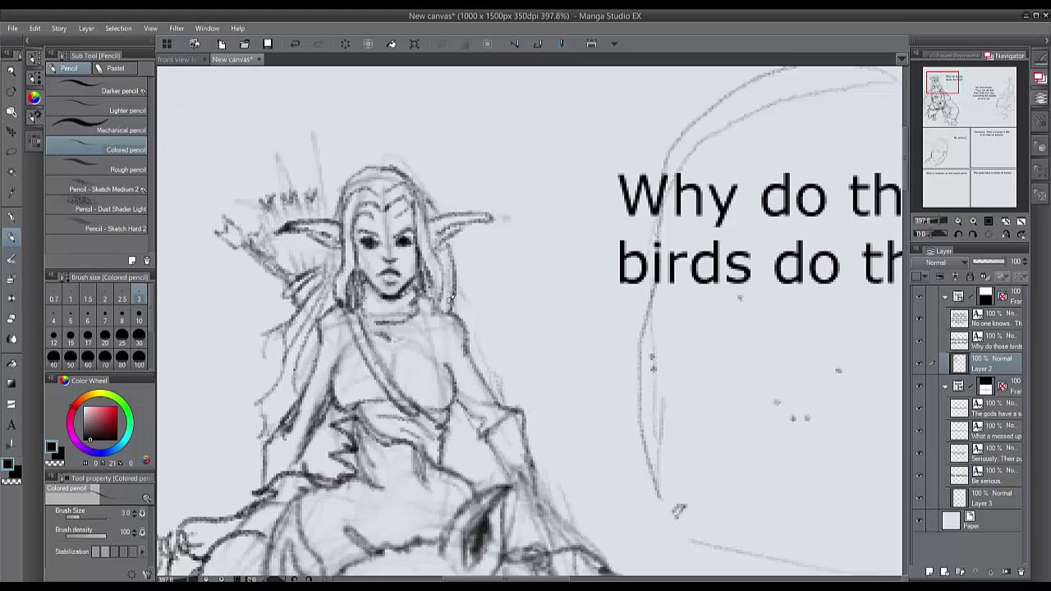
Erase and redraw the left rider's chest contours, add a shoulder detail, and hatch the top and waist
scroll(452, 297, "down", 6)
scroll(452, 297, "up", 4)
scroll(453, 297, "up", 1)
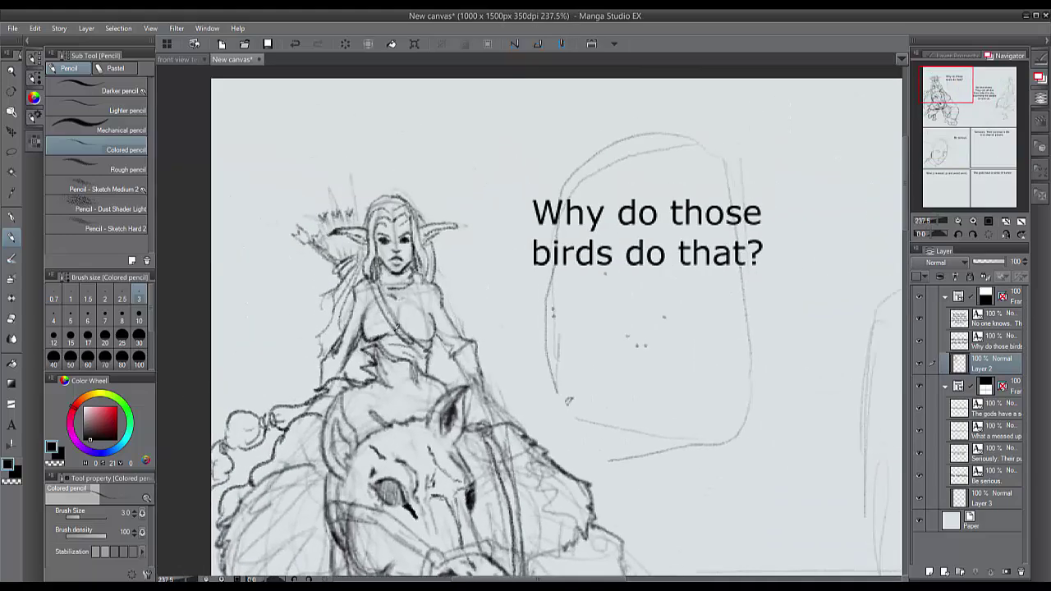
scroll(390, 304, "up", 2)
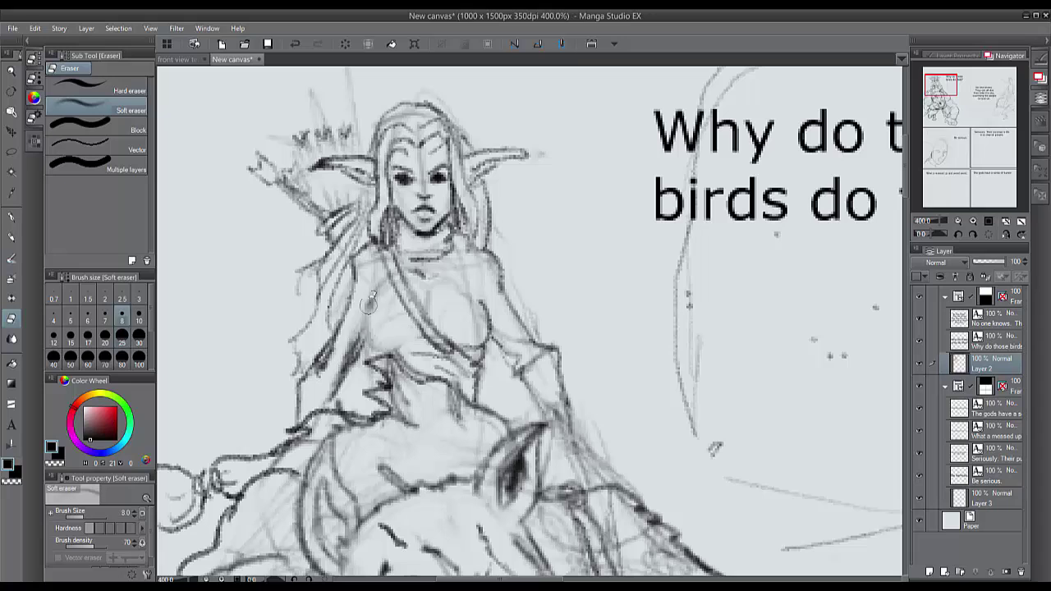
left_click_drag(380, 288, 361, 351)
mouse_move(481, 283)
left_mouse_down()
mouse_move(489, 315)
mouse_move(476, 297)
left_mouse_up()
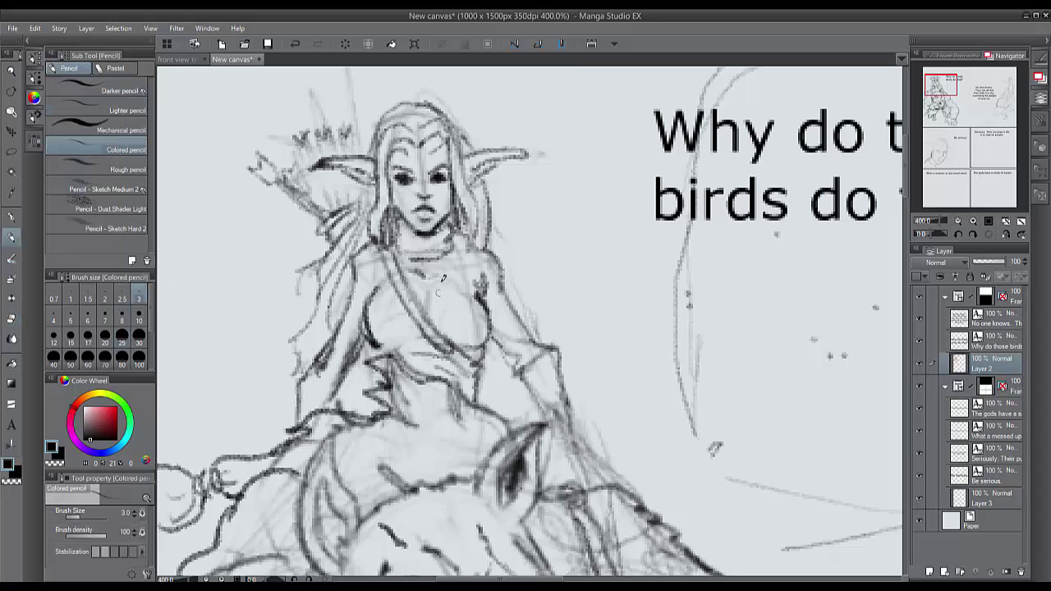
mouse_move(384, 378)
left_mouse_down()
mouse_move(435, 345)
mouse_move(370, 304)
mouse_move(444, 230)
mouse_move(519, 217)
left_mouse_up()
Sketch a curved bow behind the left rider's shoulder and draw its string crossing the chest strap
mouse_move(509, 255)
left_mouse_down()
mouse_move(562, 73)
mouse_move(525, 152)
mouse_move(505, 267)
mouse_move(565, 113)
left_mouse_up()
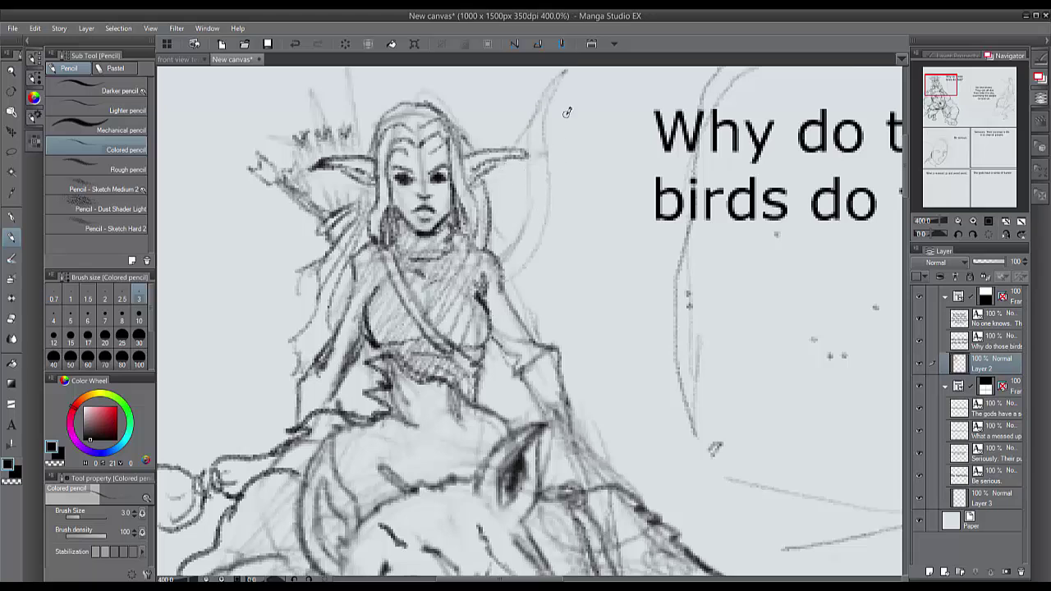
left_click_drag(496, 182, 412, 297)
left_click_drag(385, 247, 464, 361)
left_click_drag(358, 353, 337, 406)
left_click_drag(472, 220, 379, 341)
left_click_drag(373, 350, 323, 425)
Darken the bow's limbs and give its upper end a rounded, curled tip
left_click_drag(508, 173, 565, 70)
mouse_move(545, 109)
left_mouse_down()
mouse_move(579, 79)
mouse_move(547, 154)
mouse_move(542, 228)
left_mouse_up()
mouse_move(532, 192)
left_mouse_down()
mouse_move(497, 267)
mouse_move(502, 281)
left_mouse_up()
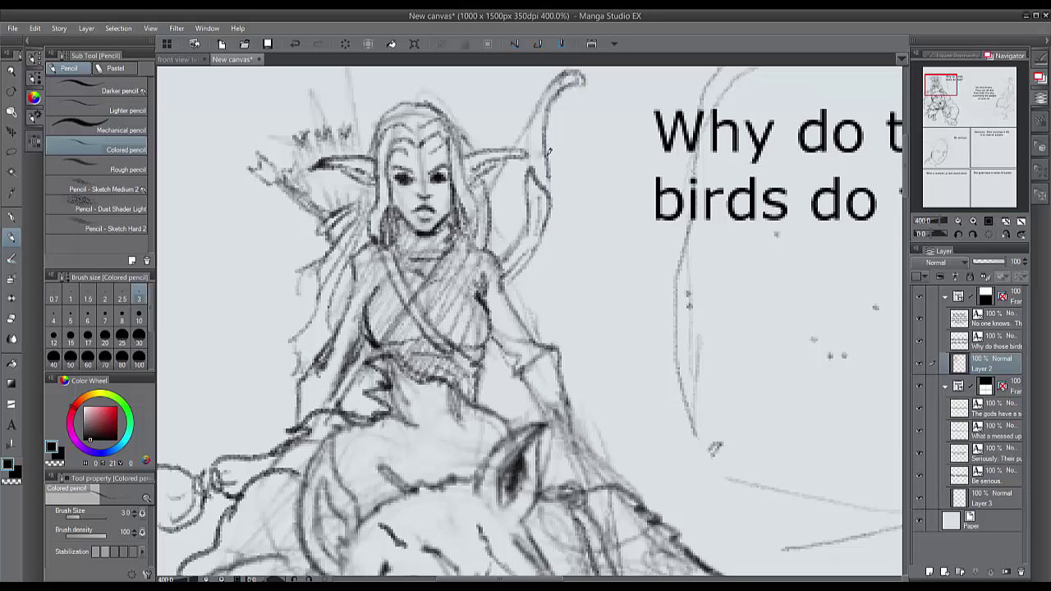
Erase the rough face sketch from the "Be serious." panel on Layer 3 with a size 100 soft eraser
scroll(309, 397, "down", 2)
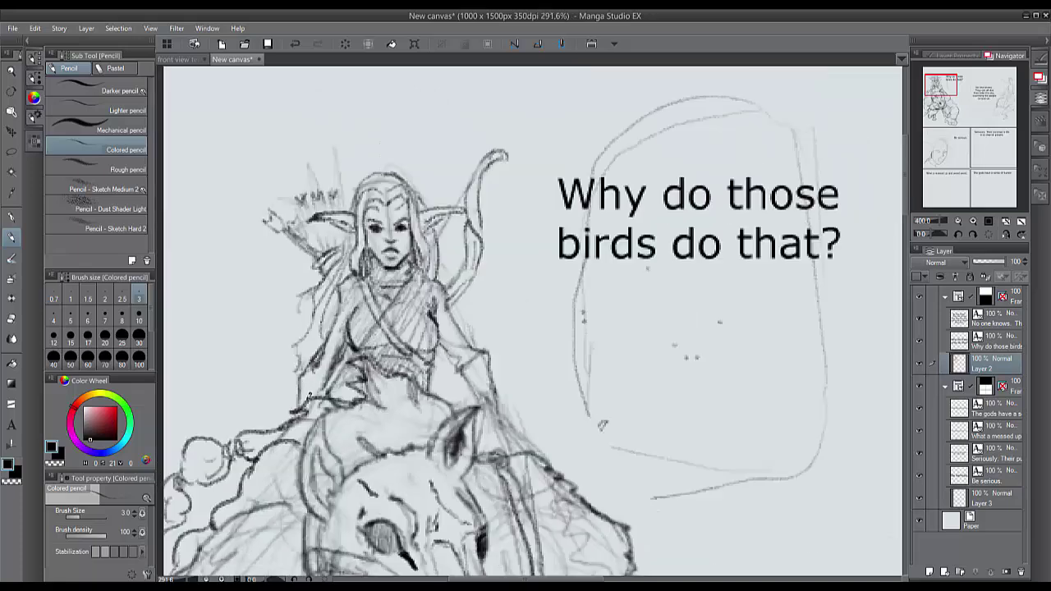
scroll(309, 398, "down", 5)
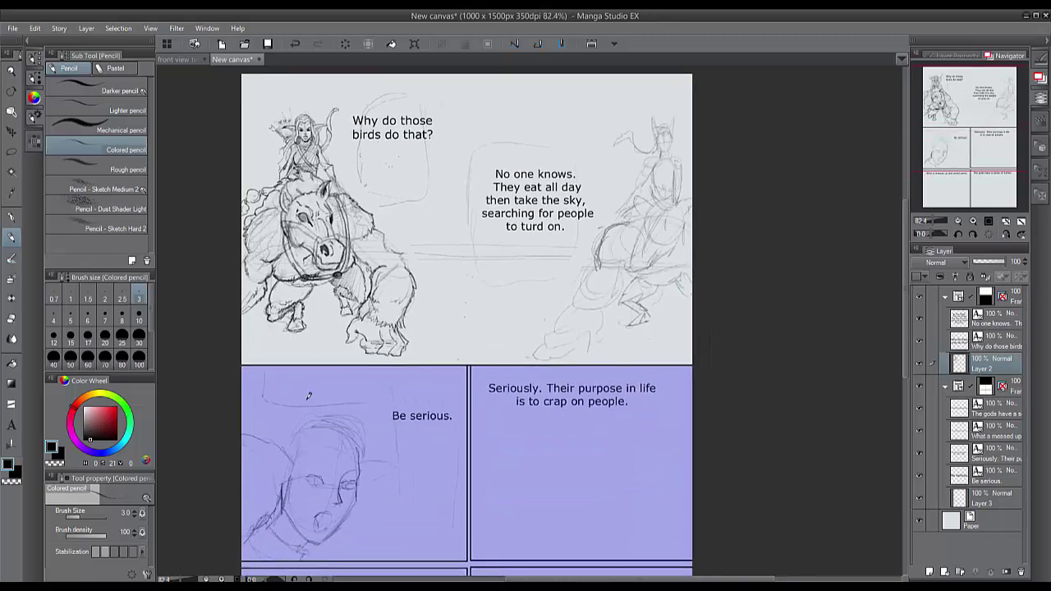
left_click(984, 501)
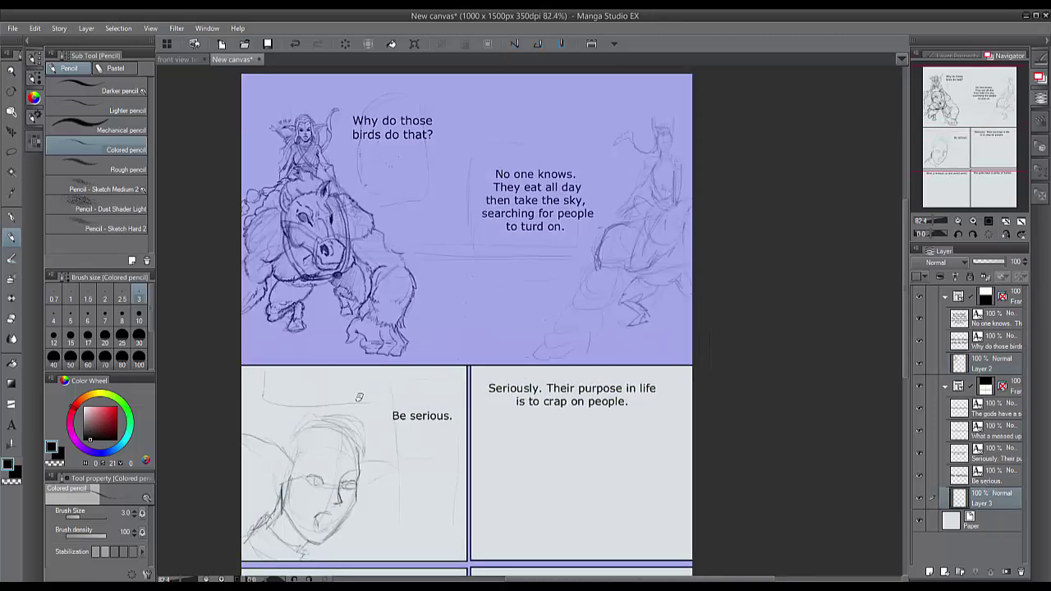
key("e")
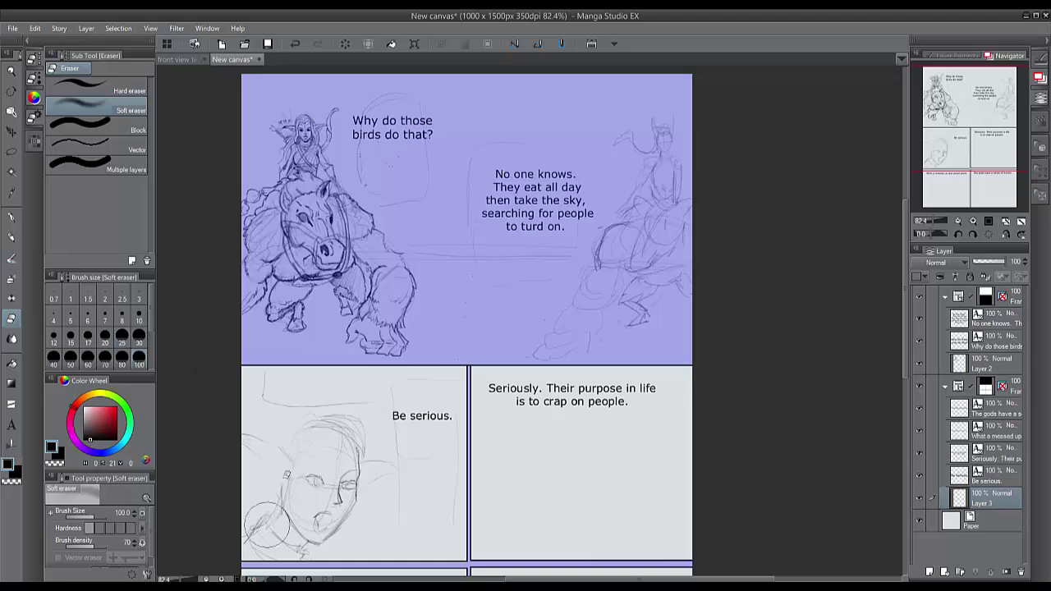
mouse_move(265, 526)
left_mouse_down()
mouse_move(266, 547)
mouse_move(273, 437)
mouse_move(325, 509)
left_mouse_up()
key("p")
key("ctrl+z")
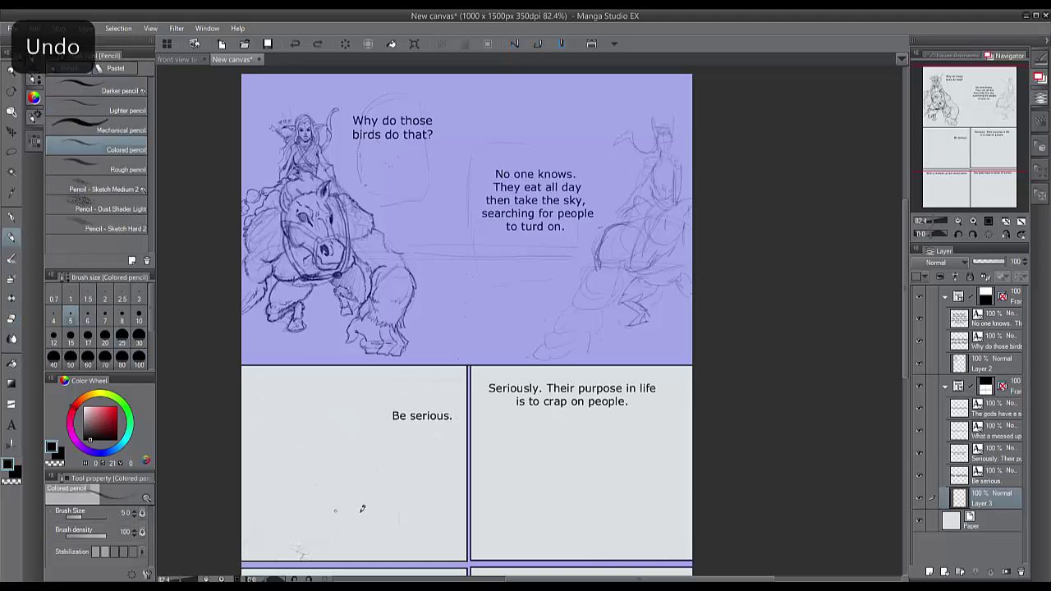
Sketch a tilted elf head with pointed ears, hairline, neck, eyes, nose and round open mouth in the "Be serious." panel
left_click_drag(366, 423, 366, 461)
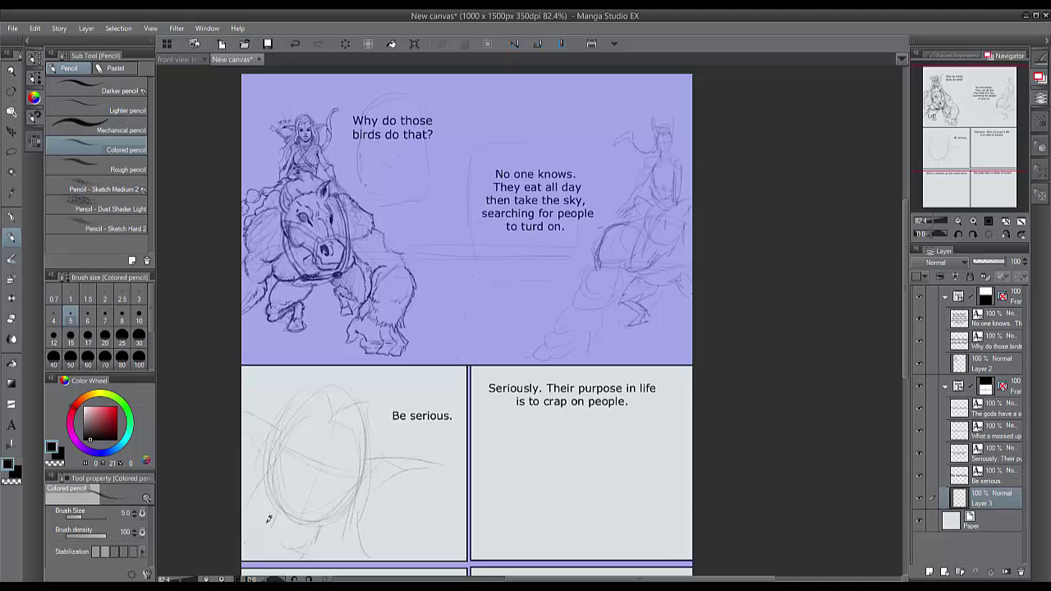
left_click_drag(286, 458, 301, 523)
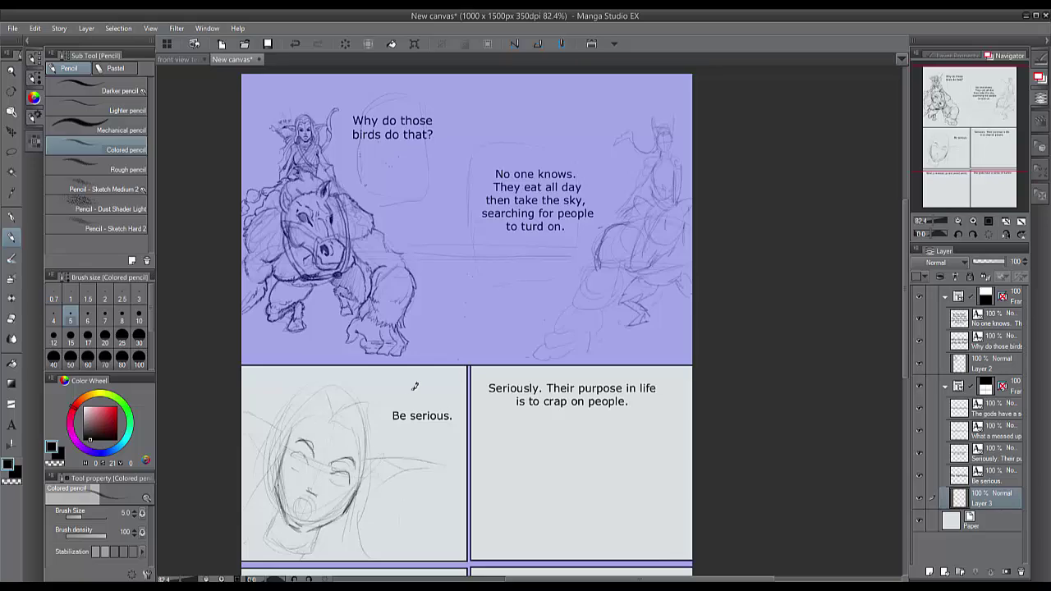
Soften the rough brow and eye lines of the "Be serious." elf with the eraser and pencil in bold arched eyebrows
scroll(414, 386, "up", 5)
key("ctrl+z")
key("e")
left_click_drag(392, 321, 442, 317)
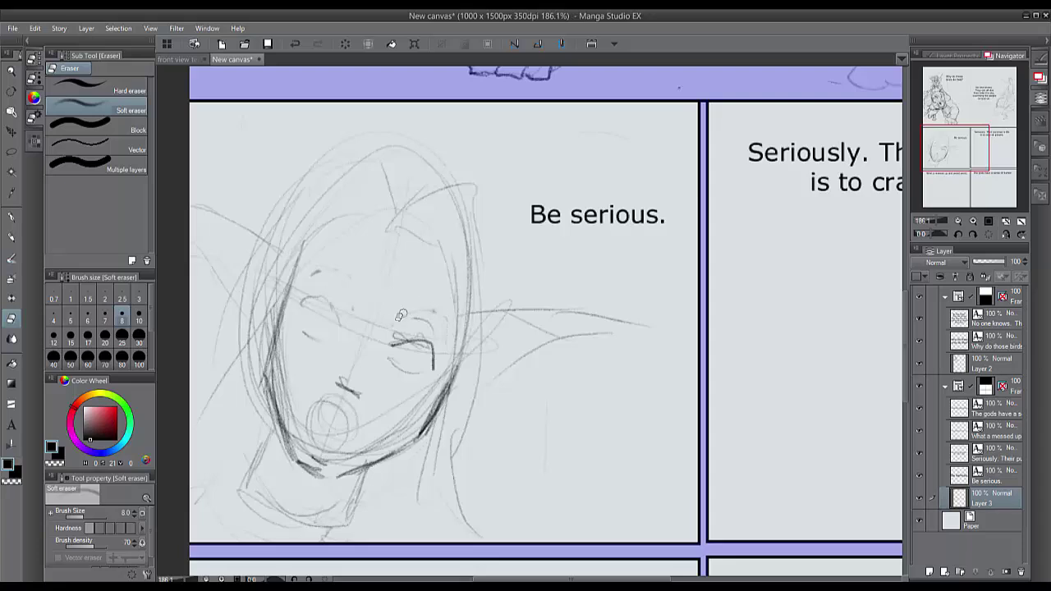
key("p")
left_click_drag(315, 275, 349, 279)
left_click_drag(417, 305, 447, 314)
Draw wide-open eyes on the elf with dark lids, round shaded pupils, lower lid lines and outer lashes
left_click_drag(295, 305, 437, 365)
left_click_drag(300, 329, 317, 340)
left_click_drag(409, 360, 415, 373)
mouse_move(312, 297)
left_mouse_down()
mouse_move(336, 328)
mouse_move(332, 321)
left_mouse_up()
left_click_drag(406, 337, 428, 365)
mouse_move(326, 296)
left_mouse_down()
mouse_move(332, 305)
mouse_move(329, 295)
mouse_move(302, 294)
left_mouse_up()
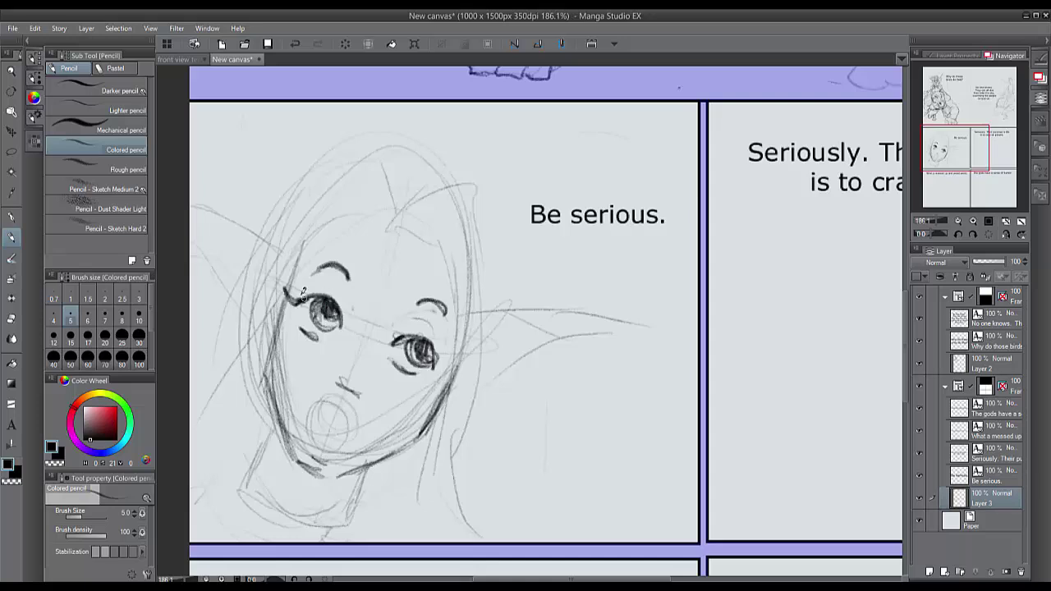
left_click_drag(434, 348, 453, 359)
left_click_drag(409, 357, 426, 382)
left_click_drag(289, 319, 309, 337)
Define the elf's nose and round open mouth and darken the cheek, chin and jaw outline
mouse_move(337, 376)
left_mouse_down()
mouse_move(367, 390)
mouse_move(330, 434)
mouse_move(350, 417)
mouse_move(336, 444)
left_mouse_up()
left_click_drag(286, 416, 329, 476)
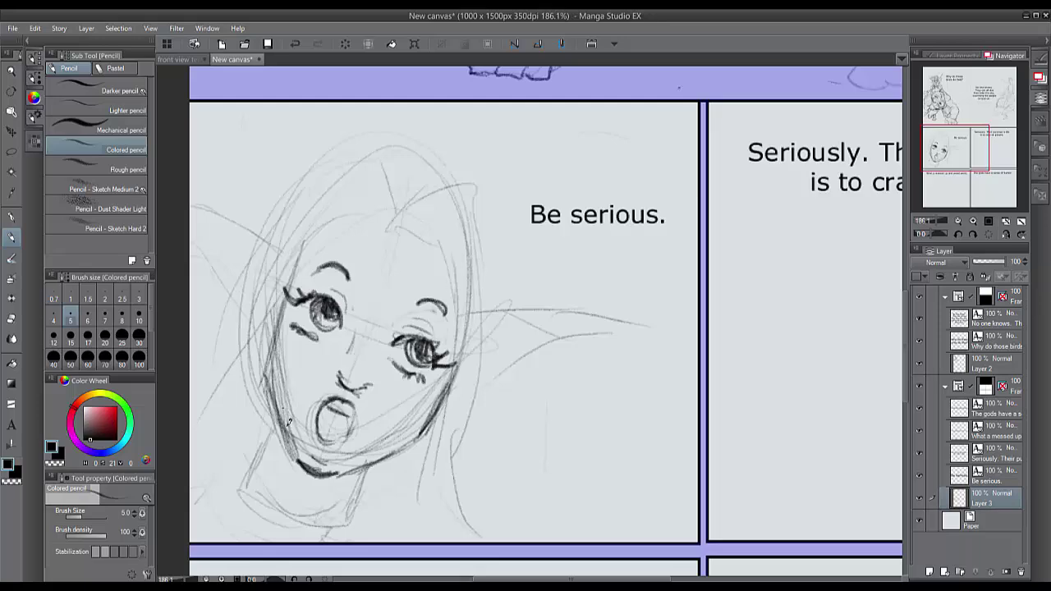
left_click_drag(276, 305, 297, 456)
mouse_move(332, 474)
left_mouse_down()
mouse_move(409, 448)
mouse_move(431, 419)
left_mouse_up()
key("ctrl+minus")
key("ctrl+minus")
key("ctrl+minus")
key("ctrl+minus")
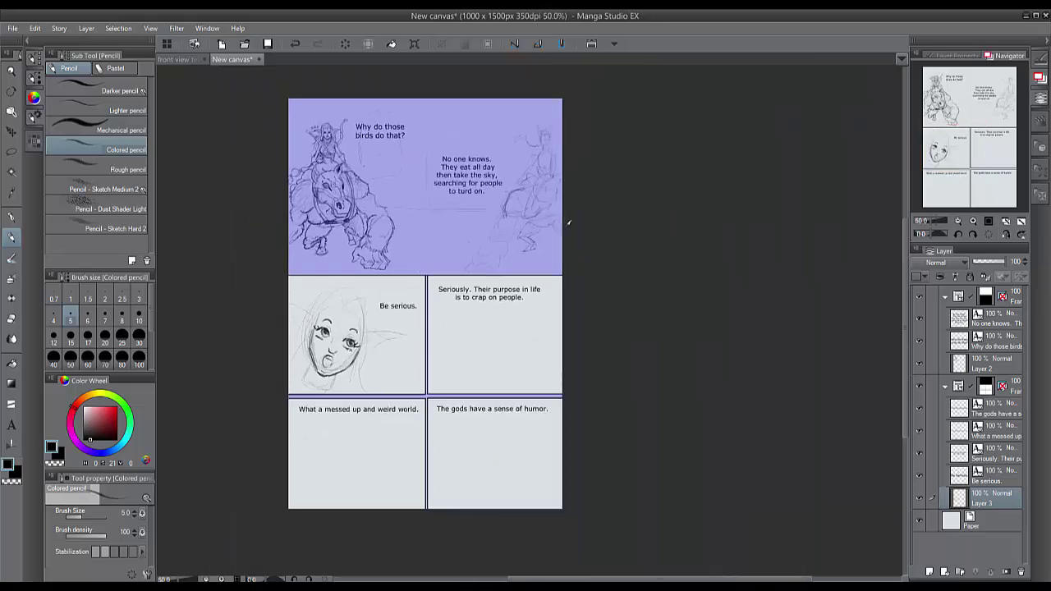
Lasso the elf's eyes and adjust their placement with a transform
scroll(568, 222, "up", 5)
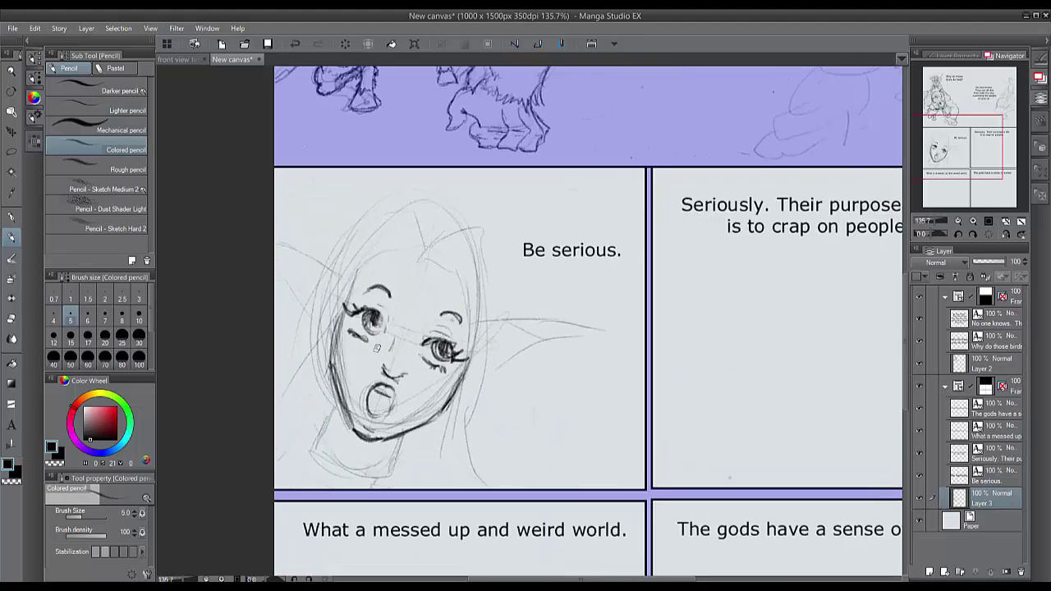
key("ctrl+z")
key("m")
mouse_move(365, 300)
left_mouse_down()
mouse_move(388, 306)
mouse_move(386, 320)
mouse_move(451, 325)
mouse_move(462, 359)
mouse_move(457, 352)
left_mouse_up()
key("ctrl+t")
key("Return")
key("ctrl+t")
key("Return")
left_click_drag(430, 400, 435, 396)
scroll(374, 366, "down", 3)
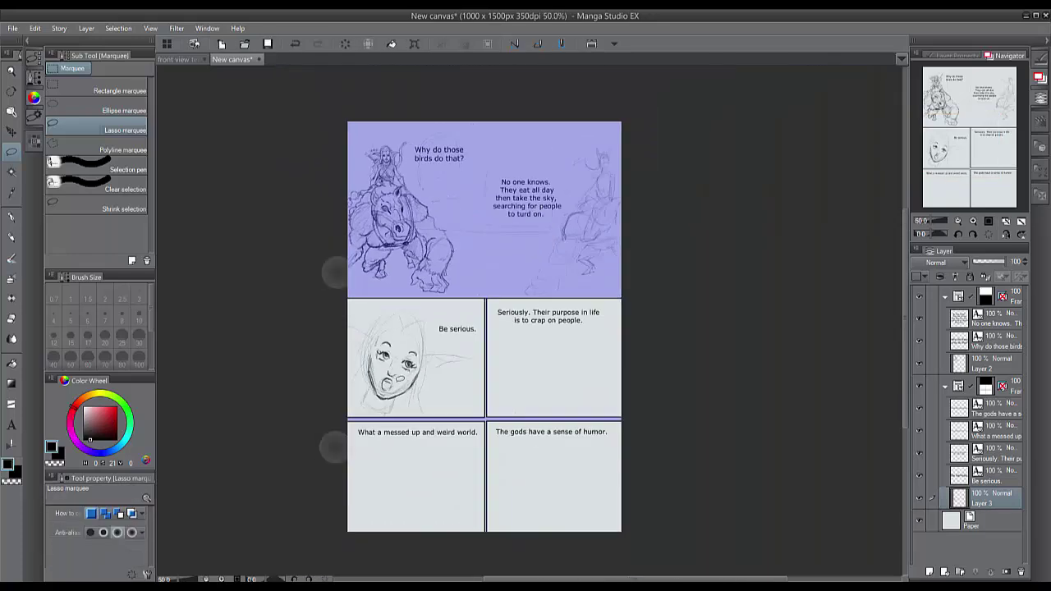
Erase both of the elf's eyes down to faint guides and start new upper lid lines
scroll(399, 380, "up", 3)
key("e")
mouse_move(338, 310)
left_mouse_down()
mouse_move(321, 335)
mouse_move(302, 321)
left_mouse_up()
left_click_drag(407, 314, 380, 351)
key("p")
left_click_drag(337, 316, 353, 324)
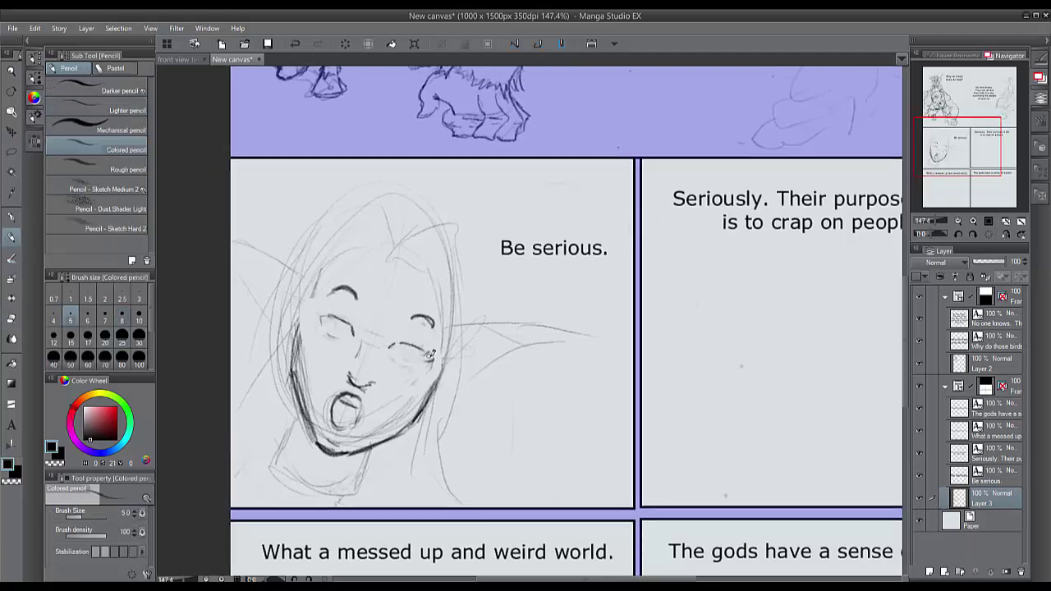
Darken the elf's jaw and draw a folded turtleneck collar with shoulder lines beneath the chin
mouse_move(299, 321)
left_mouse_down()
mouse_move(295, 380)
mouse_move(316, 444)
left_mouse_up()
left_click_drag(444, 369, 358, 487)
left_click_drag(302, 409, 313, 443)
left_click_drag(299, 409, 295, 425)
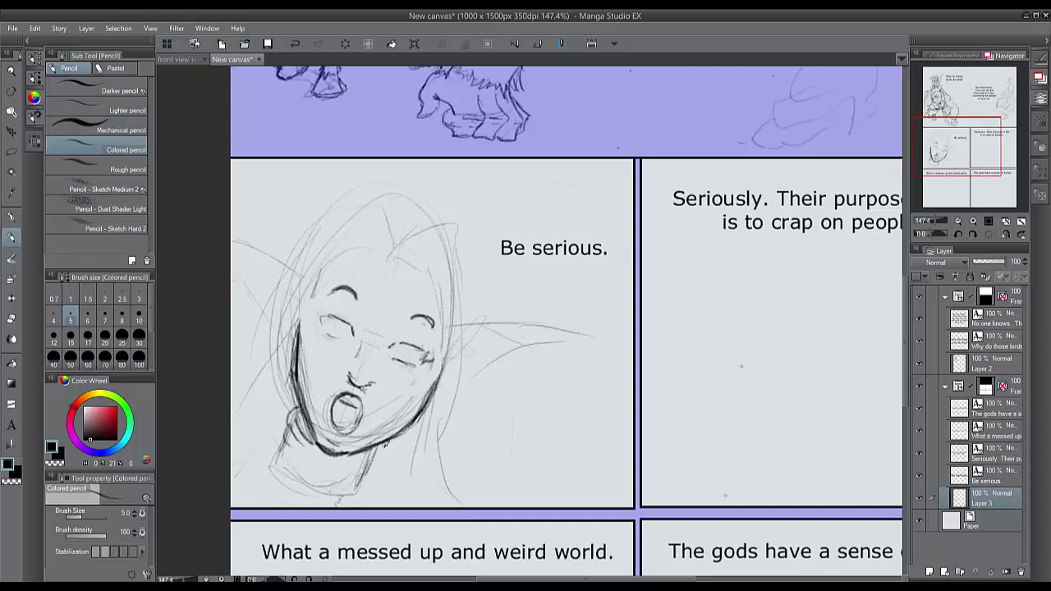
left_click_drag(386, 443, 381, 462)
left_click_drag(381, 460, 366, 495)
mouse_move(288, 425)
left_mouse_down()
mouse_move(272, 466)
mouse_move(338, 485)
left_mouse_up()
left_click_drag(371, 488, 399, 507)
mouse_move(275, 468)
left_mouse_down()
mouse_move(240, 464)
mouse_move(329, 445)
left_mouse_up()
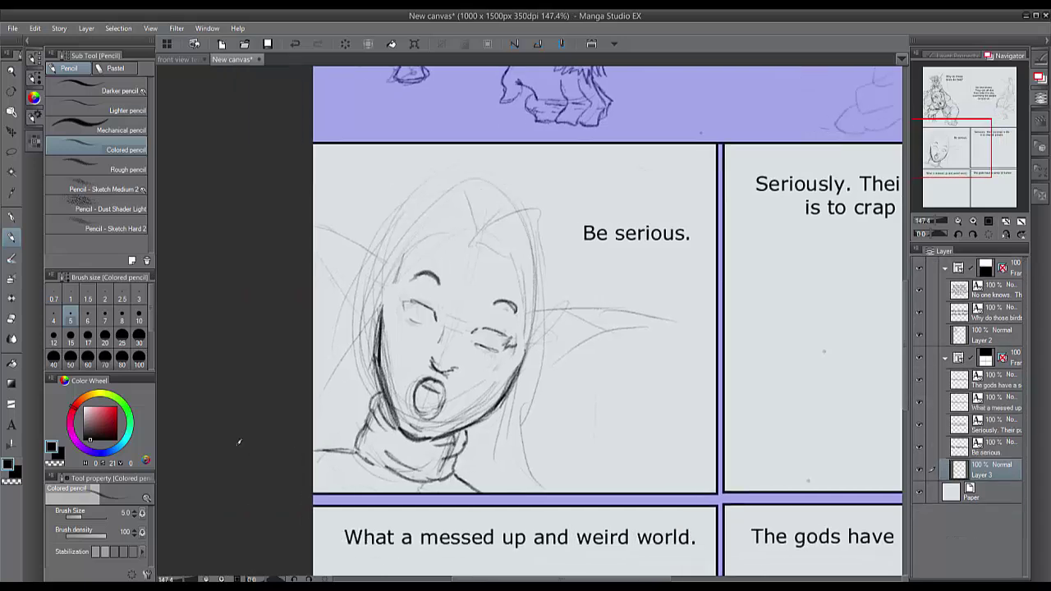
Draw the long hair strands right of the face, the jagged hairline and the locks sweeping from the center part
left_click_drag(519, 273, 492, 466)
left_click_drag(542, 309, 511, 481)
left_click_drag(475, 247, 540, 348)
mouse_move(427, 183)
left_mouse_down()
mouse_move(460, 228)
mouse_move(415, 235)
left_mouse_up()
mouse_move(462, 210)
left_mouse_down()
mouse_move(406, 251)
mouse_move(416, 243)
left_mouse_up()
left_click_drag(443, 186, 369, 259)
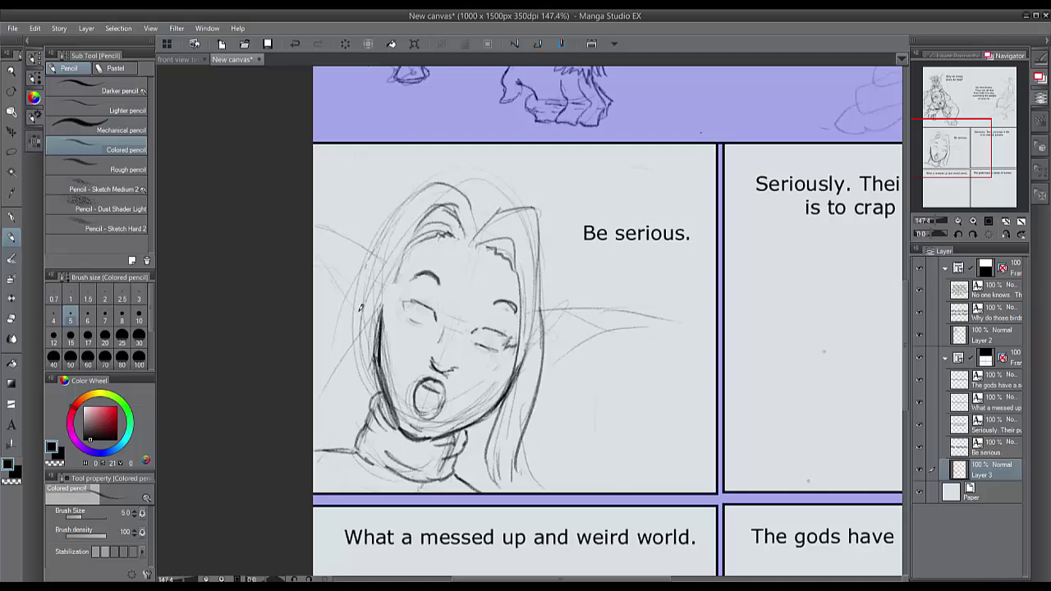
Draw long strands down the left of the face and firm up the outlines of both pointed ears
left_click_drag(411, 231, 317, 378)
left_click_drag(406, 245, 314, 392)
mouse_move(544, 312)
left_mouse_down()
mouse_move(662, 337)
mouse_move(552, 346)
left_mouse_up()
left_click_drag(593, 345, 545, 369)
mouse_move(369, 248)
left_mouse_down()
mouse_move(315, 230)
mouse_move(349, 281)
left_mouse_up()
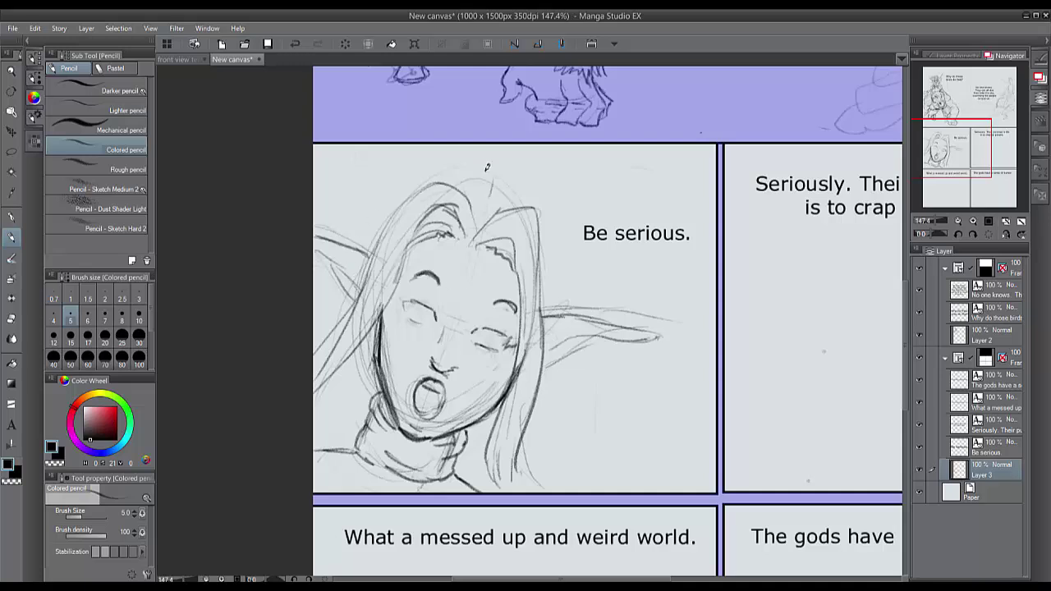
Outline the crown of the hair, add outer strands on both sides and hatch the hair beside the neck
left_click_drag(487, 166, 365, 237)
left_click_drag(371, 343, 335, 439)
left_click_drag(542, 248, 588, 488)
left_click_drag(561, 428, 535, 485)
left_click_drag(476, 430, 465, 484)
mouse_move(492, 411)
left_mouse_down()
mouse_move(476, 489)
mouse_move(513, 485)
left_mouse_up()
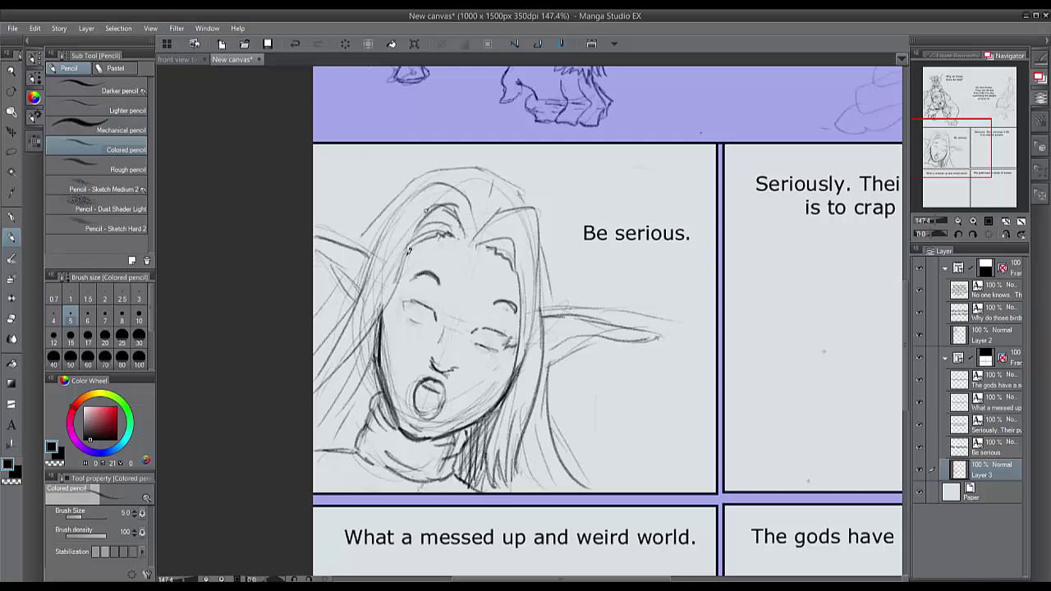
Darken the hair along the left temple and deepen the shadow under the right side of the jaw
left_click_drag(427, 210, 384, 311)
left_click_drag(519, 355, 458, 432)
left_click_drag(498, 397, 450, 432)
left_click_drag(523, 366, 495, 454)
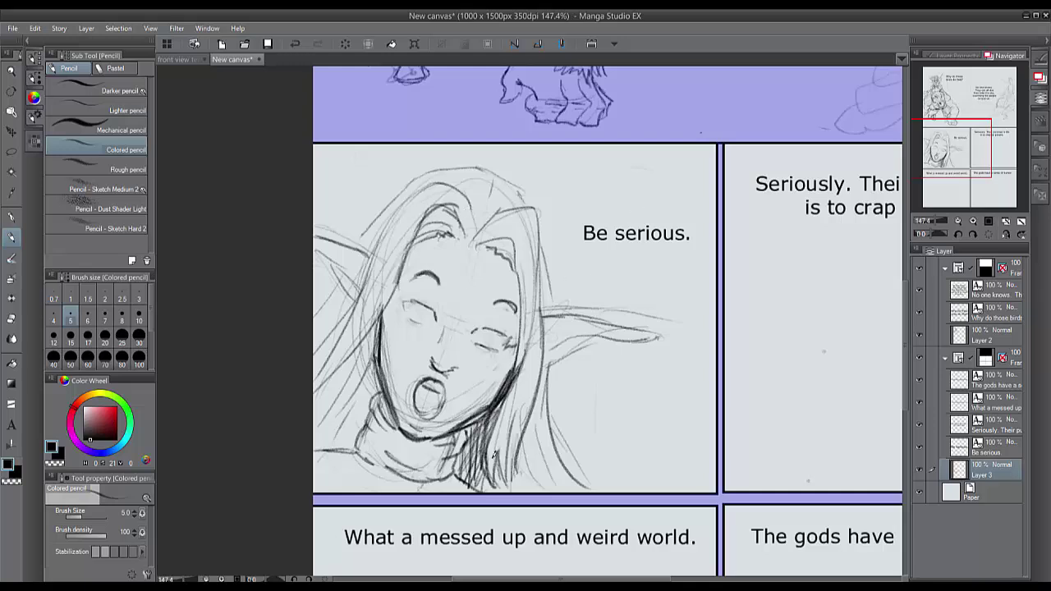
left_click_drag(486, 410, 462, 432)
left_click_drag(483, 418, 454, 463)
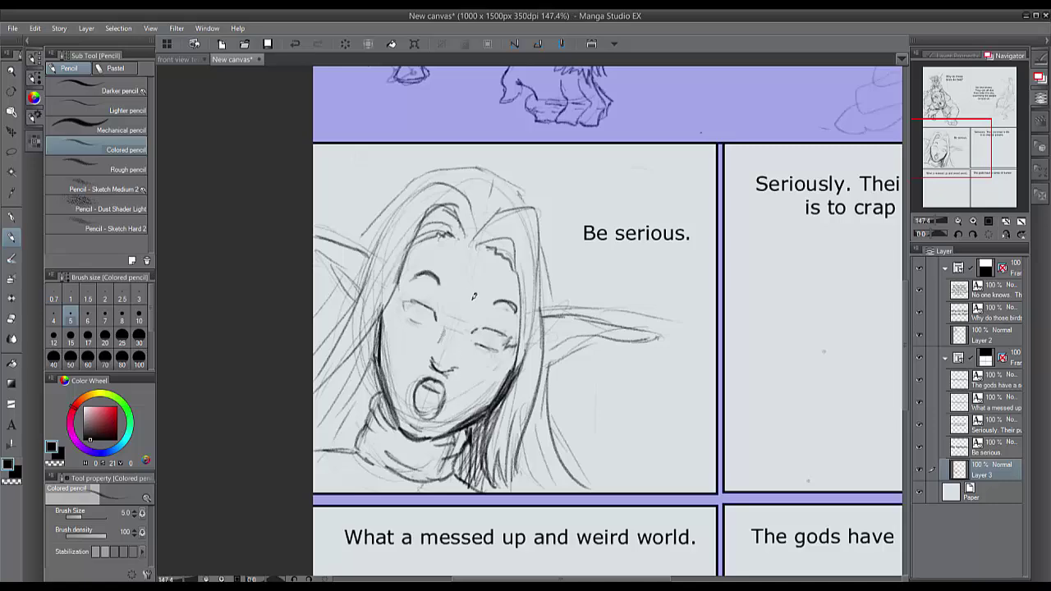
Erase the nose and redraw it with a size 3 pencil, and firm up the elf's upper and lower eyelids
left_click_drag(437, 363, 452, 311)
scroll(409, 349, "up", 3)
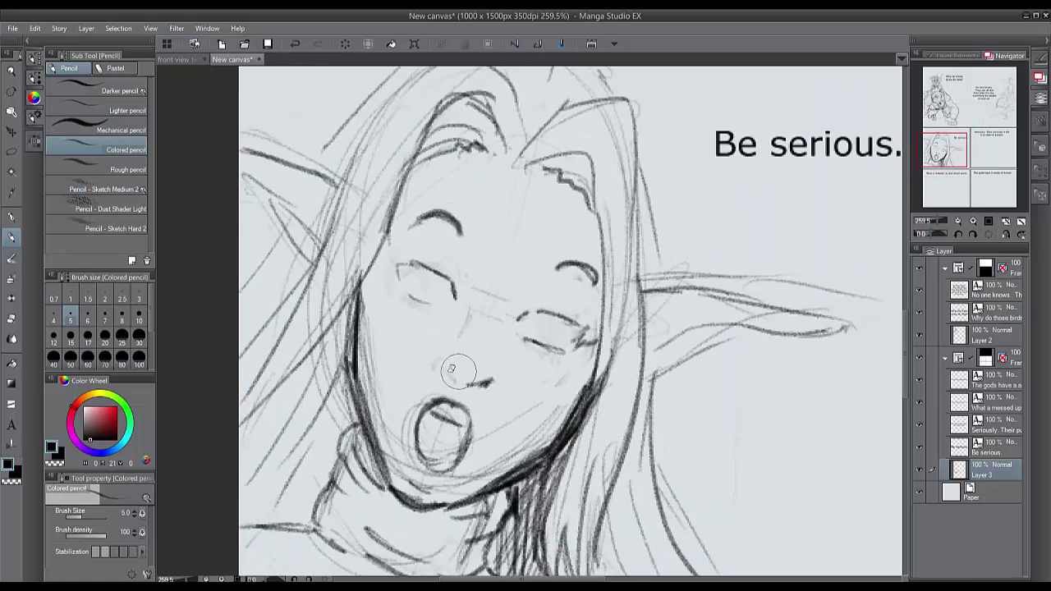
key("bracketleft")
key("bracketleft")
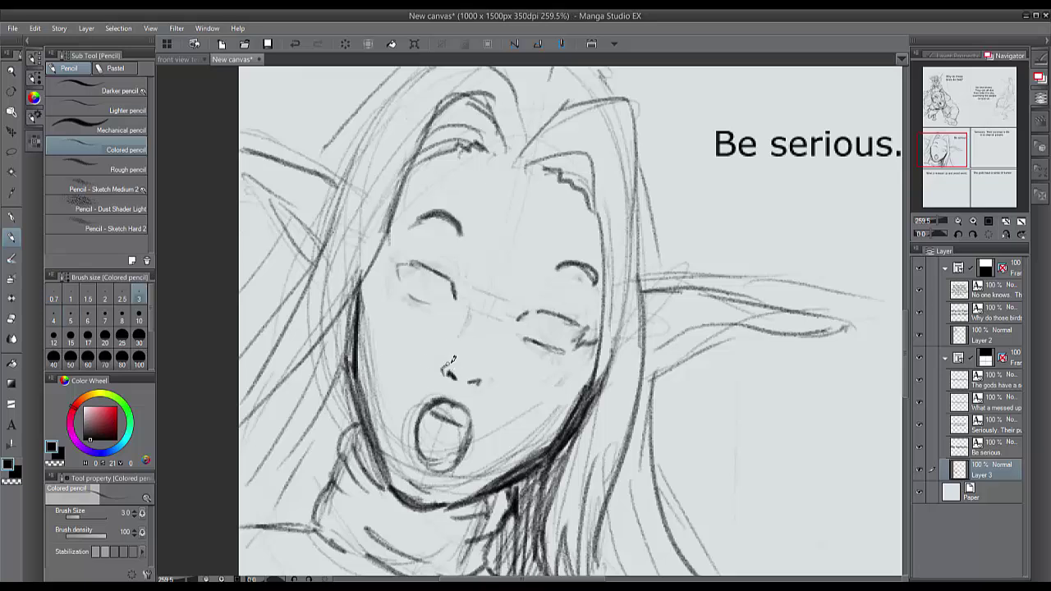
left_click_drag(458, 292, 410, 264)
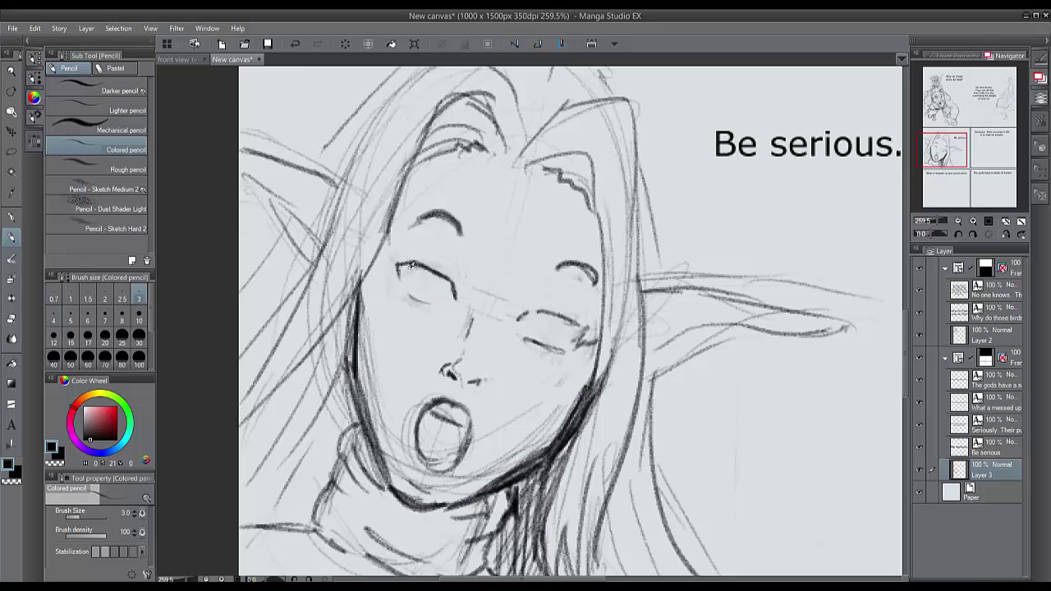
mouse_move(587, 332)
left_mouse_down()
mouse_move(530, 312)
mouse_move(552, 309)
left_mouse_up()
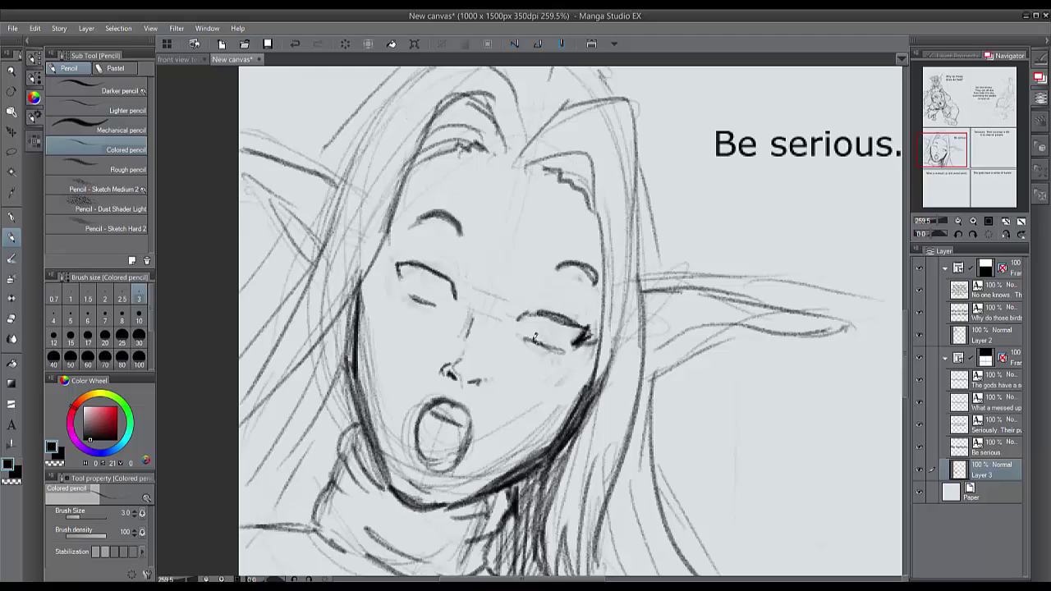
key("ctrl+z")
Try round irises with shaded pupils in both of the elf's eyes and undo them
left_click_drag(427, 274, 451, 295)
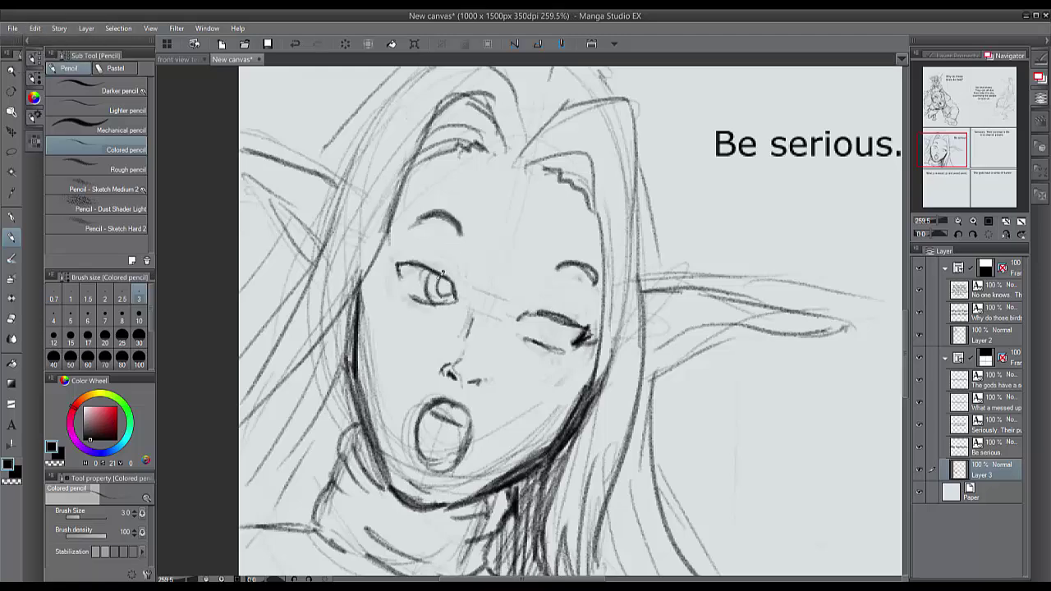
left_click_drag(552, 336, 558, 330)
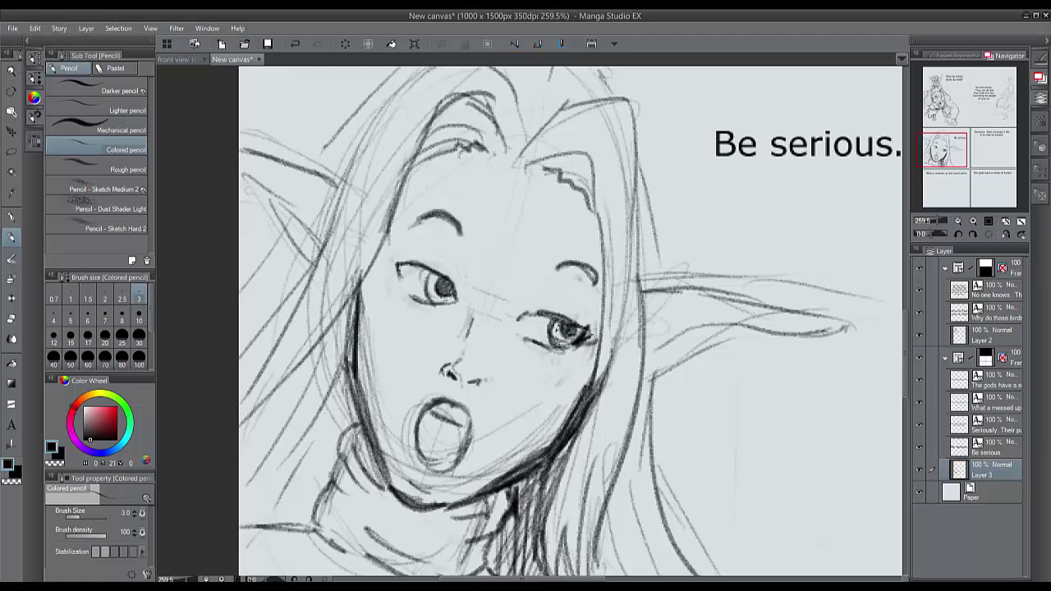
scroll(593, 231, "down", 3)
scroll(593, 232, "up", 2)
key("ctrl+z")
key("ctrl+z")
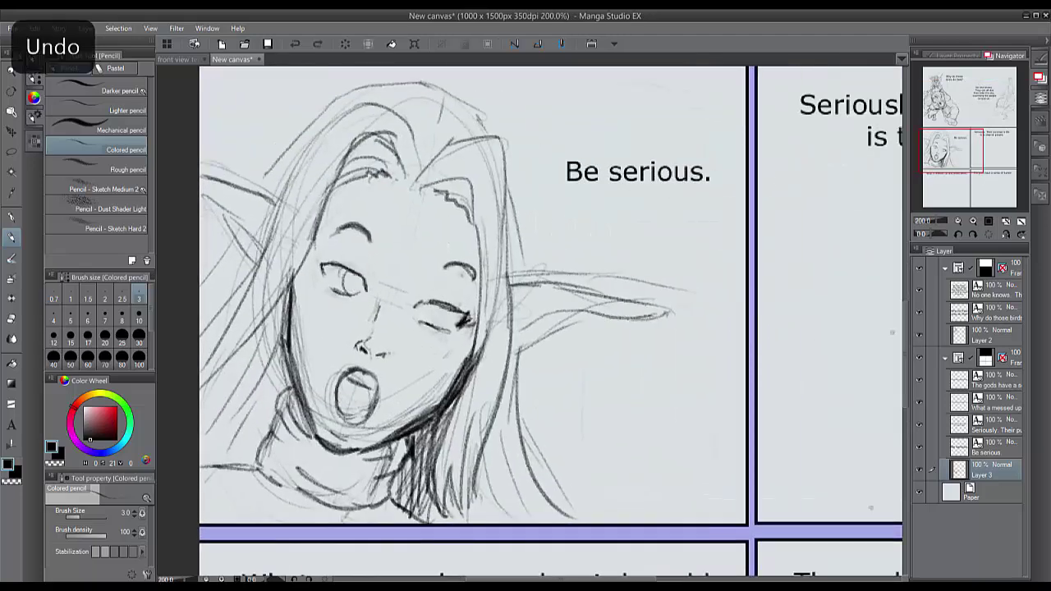
mouse_move(549, 237)
left_mouse_down()
mouse_move(588, 238)
mouse_move(567, 394)
mouse_move(595, 480)
mouse_move(529, 385)
left_mouse_up()
key("ctrl+z")
key("ctrl+z")
key("ctrl+z")
key("ctrl+z")
Draw dark, upward-rolling irises tucked under the upper lids and thicken the lid lines of both eyes
mouse_move(351, 276)
left_mouse_down()
mouse_move(333, 261)
mouse_move(340, 272)
left_mouse_up()
left_click_drag(453, 304, 440, 309)
mouse_move(328, 265)
left_mouse_down()
mouse_move(340, 274)
mouse_move(330, 268)
left_mouse_up()
left_click_drag(416, 307, 427, 302)
key("ctrl+minus")
key("ctrl+minus")
key("ctrl+minus")
key("ctrl+minus")
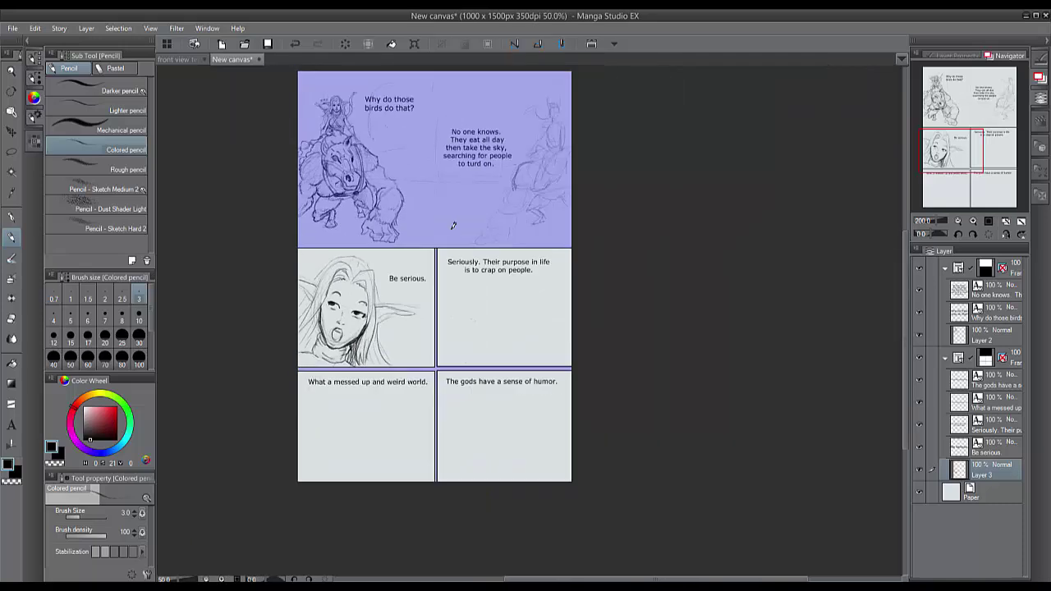
Erase the elf's round mouth and rework the jaw edge and the hair shadow beside the neck
key("ctrl+plus")
key("ctrl+plus")
key("ctrl+plus")
left_click_drag(452, 225, 464, 174)
mouse_move(376, 309)
left_mouse_down()
mouse_move(323, 270)
mouse_move(368, 329)
left_mouse_up()
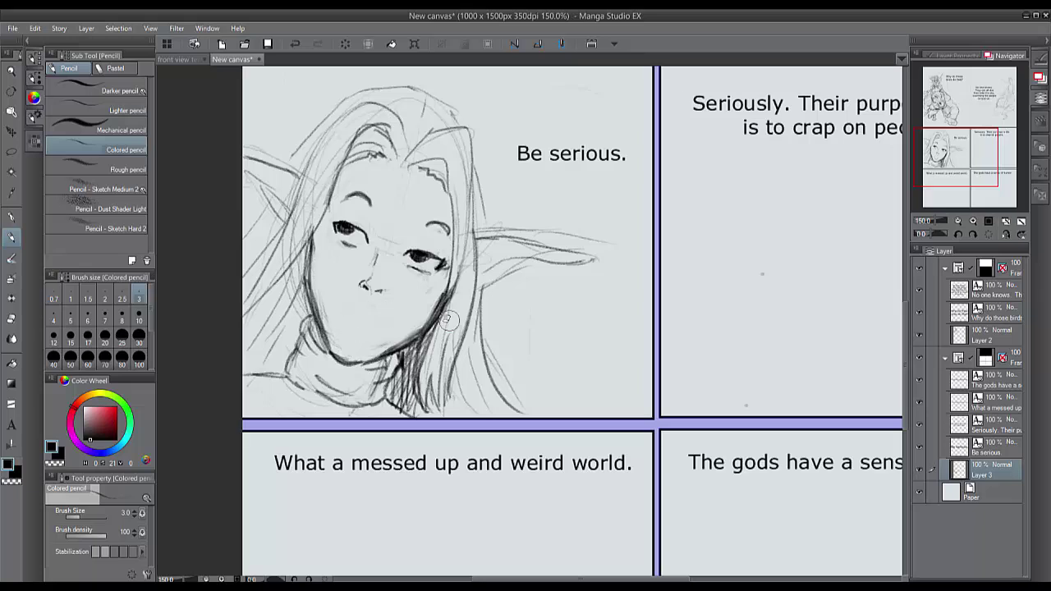
mouse_move(449, 321)
left_mouse_down()
mouse_move(435, 300)
mouse_move(377, 342)
left_mouse_up()
mouse_move(451, 274)
left_mouse_down()
mouse_move(427, 329)
mouse_move(361, 362)
mouse_move(437, 305)
mouse_move(390, 400)
left_mouse_up()
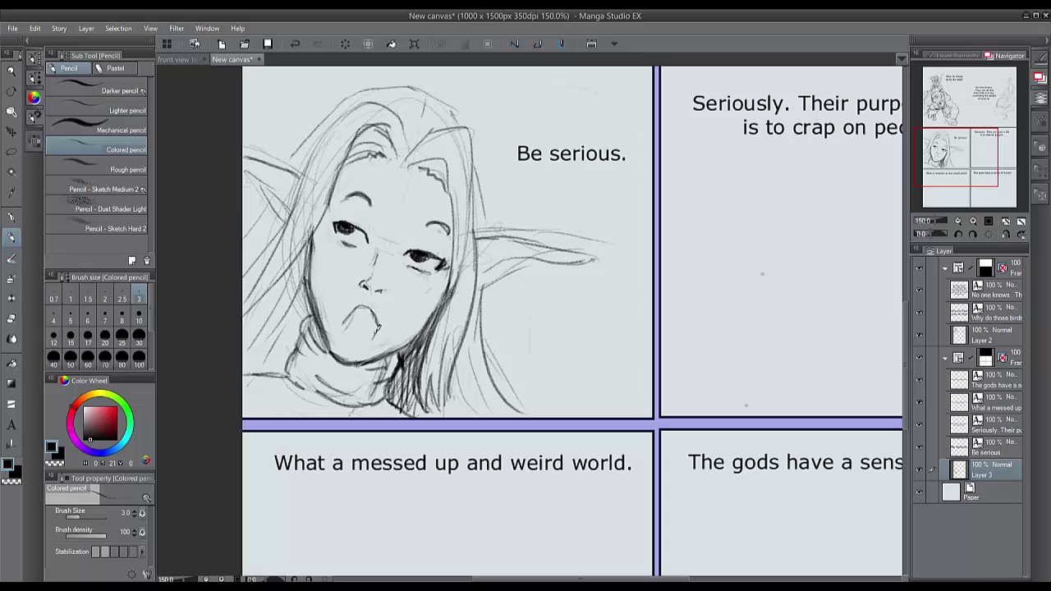
Try an oval open mouth with lips and inner detail on the elf and undo it
mouse_move(344, 317)
left_mouse_down()
mouse_move(380, 324)
mouse_move(384, 336)
mouse_move(369, 348)
mouse_move(340, 325)
mouse_move(371, 352)
left_mouse_up()
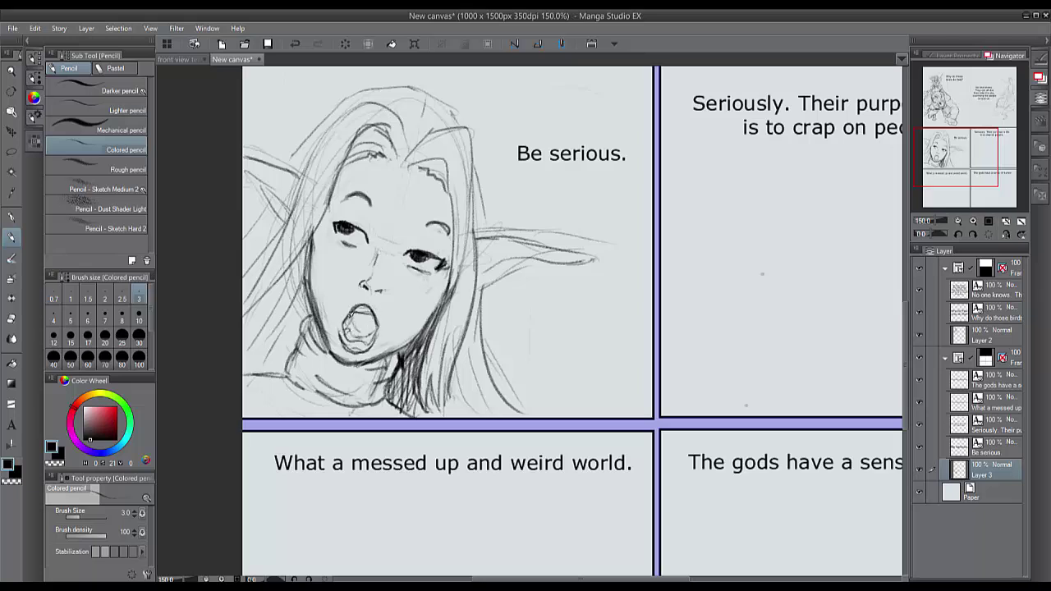
left_click_drag(350, 317, 357, 336)
key("ctrl+plus")
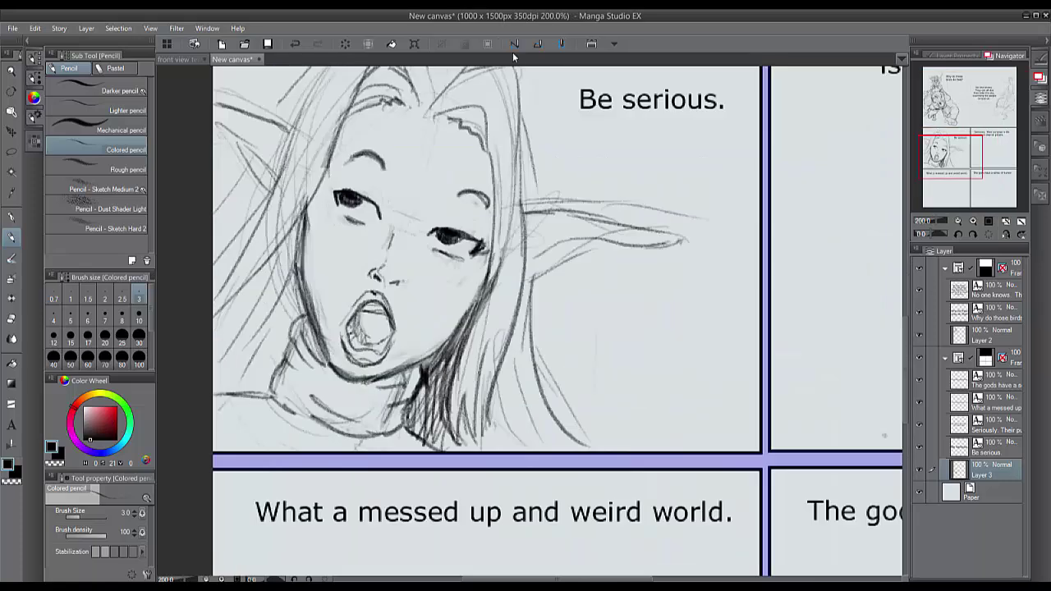
key("ctrl+z")
key("ctrl+z")
key("ctrl+z")
key("ctrl+z")
key("ctrl+z")
key("ctrl+z")
key("ctrl+z")
key("ctrl+z")
key("ctrl+z")
key("ctrl+z")
key("ctrl+z")
key("ctrl+z")
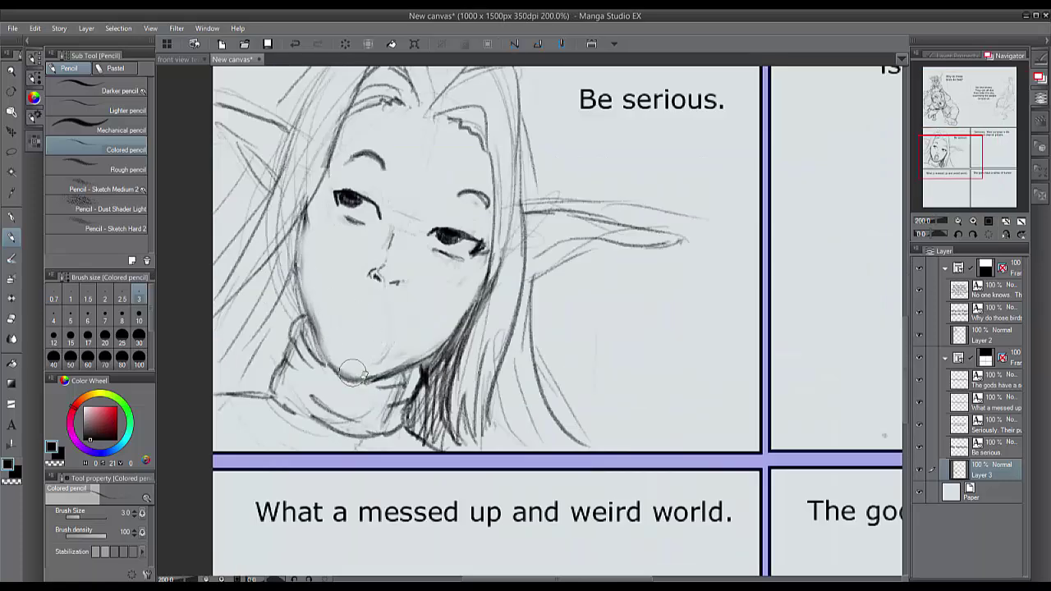
Clean up the heavy chin line and redraw the elf's cheeks and jaw tapering to a narrower chin
mouse_move(391, 307)
left_mouse_down()
mouse_move(348, 324)
mouse_move(378, 344)
left_mouse_up()
mouse_move(484, 285)
left_mouse_down()
mouse_move(374, 391)
mouse_move(335, 381)
left_mouse_up()
mouse_move(307, 211)
left_mouse_down()
mouse_move(296, 289)
mouse_move(336, 383)
left_mouse_up()
left_click_drag(300, 279, 410, 364)
mouse_move(307, 217)
left_mouse_down()
mouse_move(298, 301)
mouse_move(366, 391)
mouse_move(409, 377)
mouse_move(355, 343)
left_mouse_up()
Draw a wide-open mouth with full lips and teeth on the elf and shade its interior
mouse_move(310, 302)
left_mouse_down()
mouse_move(339, 373)
mouse_move(360, 385)
mouse_move(384, 379)
mouse_move(379, 344)
mouse_move(345, 325)
mouse_move(394, 354)
left_mouse_up()
key("ctrl+z")
key("ctrl+z")
left_click_drag(348, 328, 396, 353)
mouse_move(377, 294)
left_mouse_down()
mouse_move(398, 318)
mouse_move(353, 309)
mouse_move(362, 346)
mouse_move(496, 298)
left_mouse_up()
key("ctrl+z")
key("ctrl+z")
key("ctrl+z")
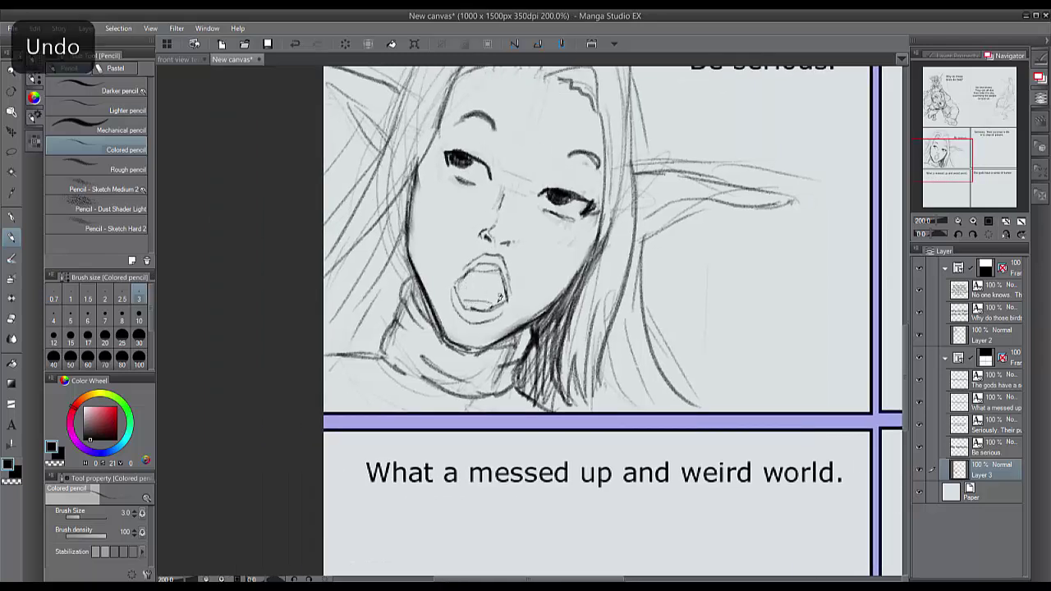
mouse_move(473, 267)
left_mouse_down()
mouse_move(465, 286)
mouse_move(476, 301)
mouse_move(470, 287)
mouse_move(501, 296)
mouse_move(456, 287)
mouse_move(455, 299)
left_mouse_up()
scroll(481, 296, "down", 5)
scroll(335, 277, "up", 4)
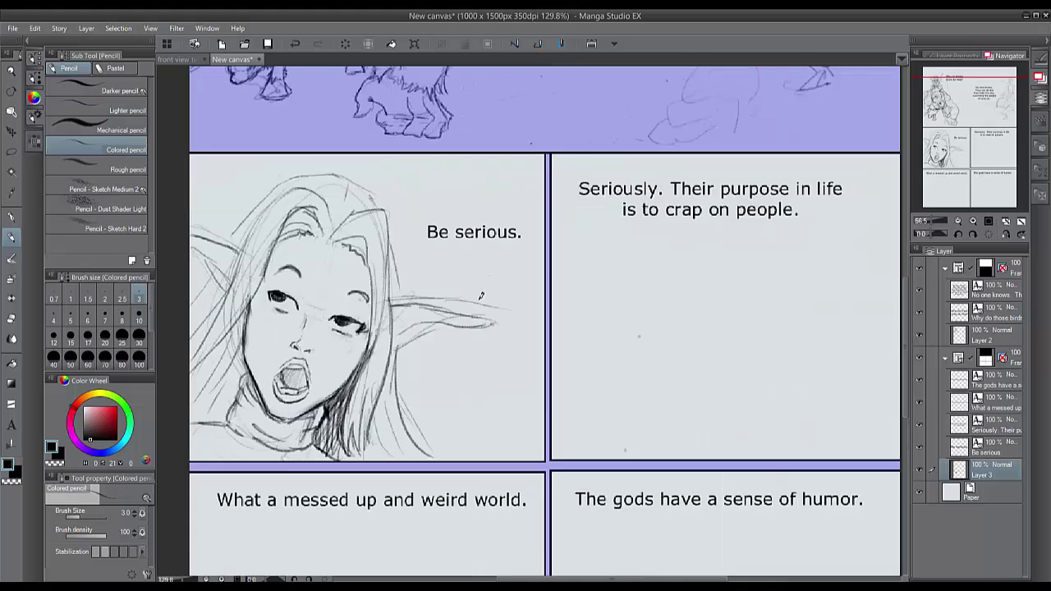
Add thick upper and lower eyelashes and eyelid creases to both of the elf's eyes
mouse_move(335, 281)
left_mouse_down()
mouse_move(373, 290)
mouse_move(354, 272)
mouse_move(332, 307)
mouse_move(360, 312)
left_mouse_up()
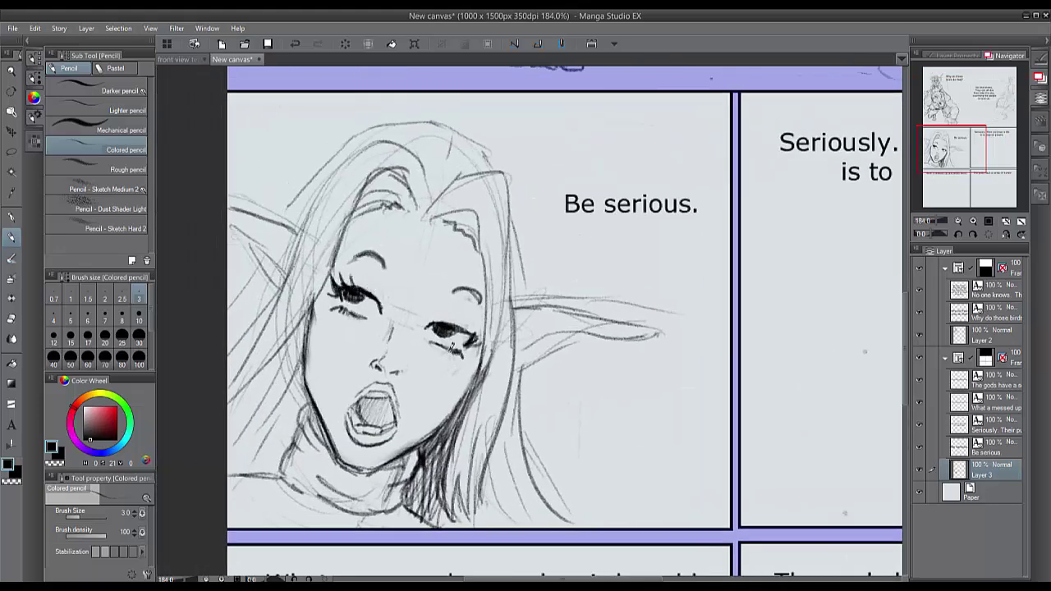
mouse_move(470, 339)
left_mouse_down()
mouse_move(492, 331)
mouse_move(465, 315)
left_mouse_up()
left_click_drag(367, 279, 382, 294)
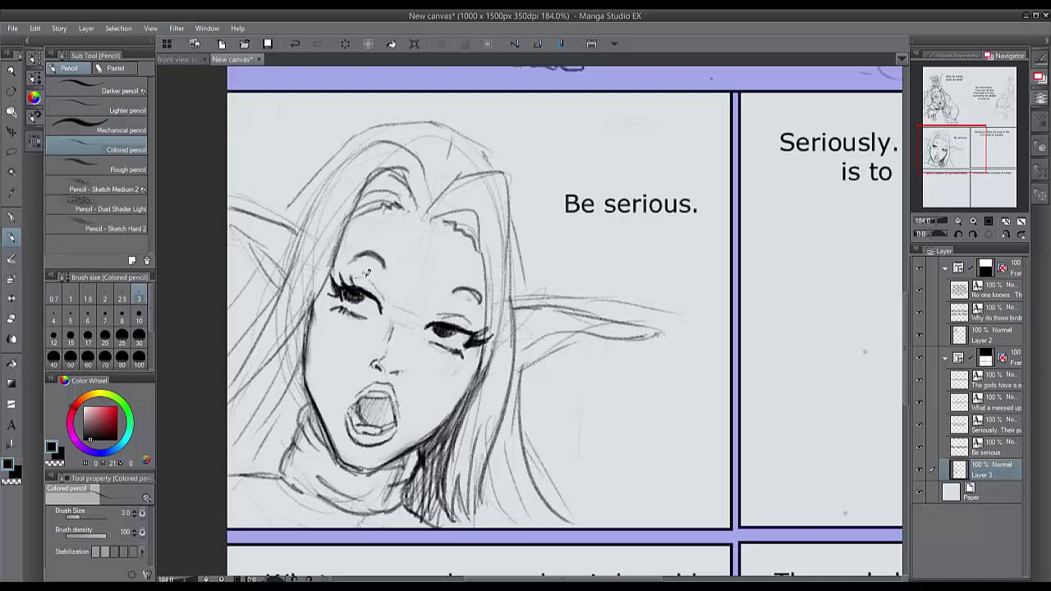
left_click_drag(339, 267, 384, 264)
left_click_drag(459, 319, 478, 329)
left_click_drag(437, 325, 465, 315)
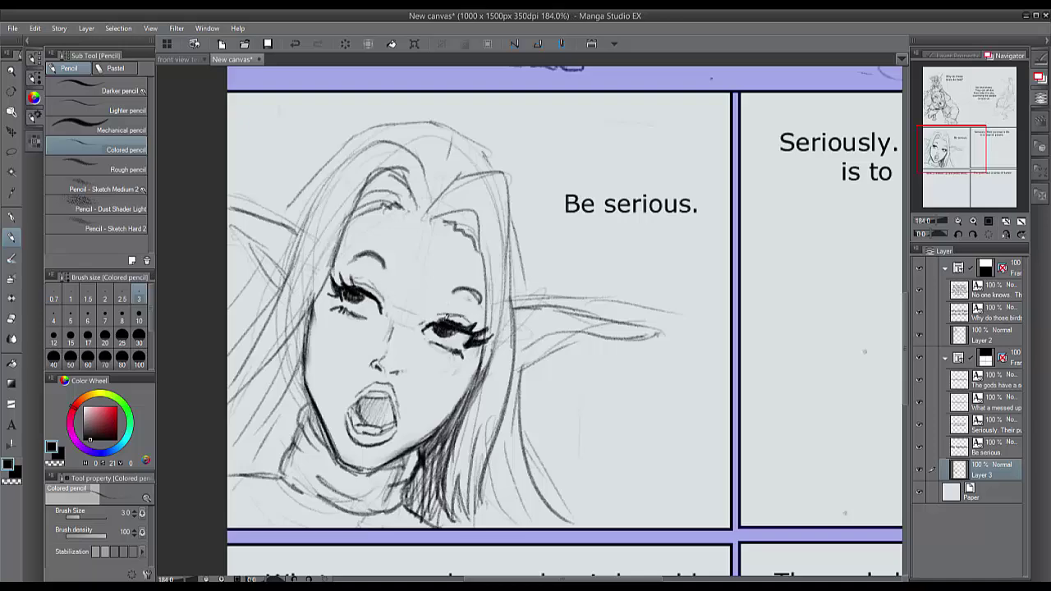
scroll(346, 268, "down", 5)
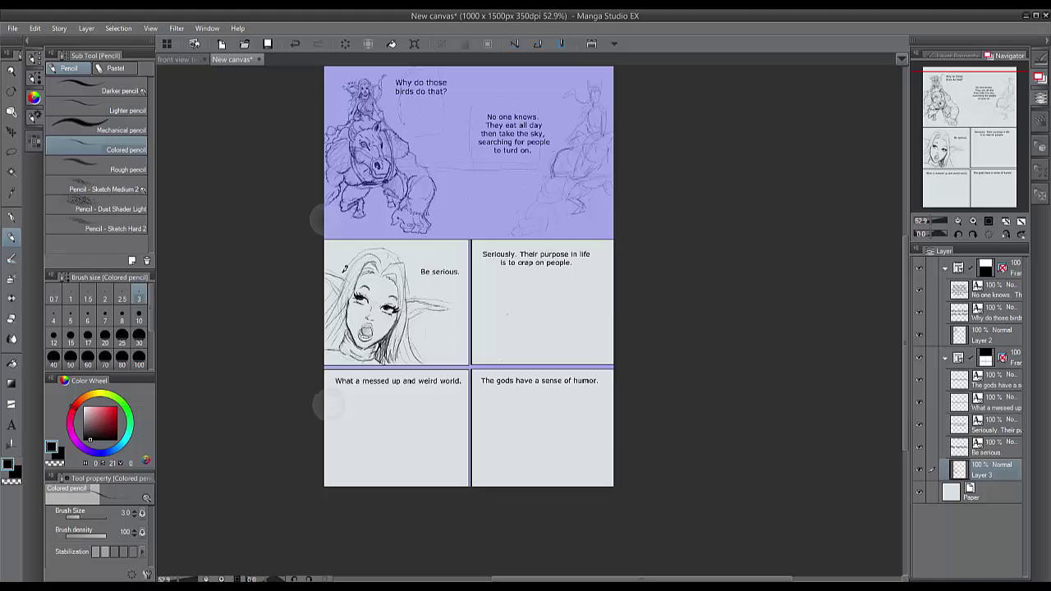
scroll(464, 272, "up", 4)
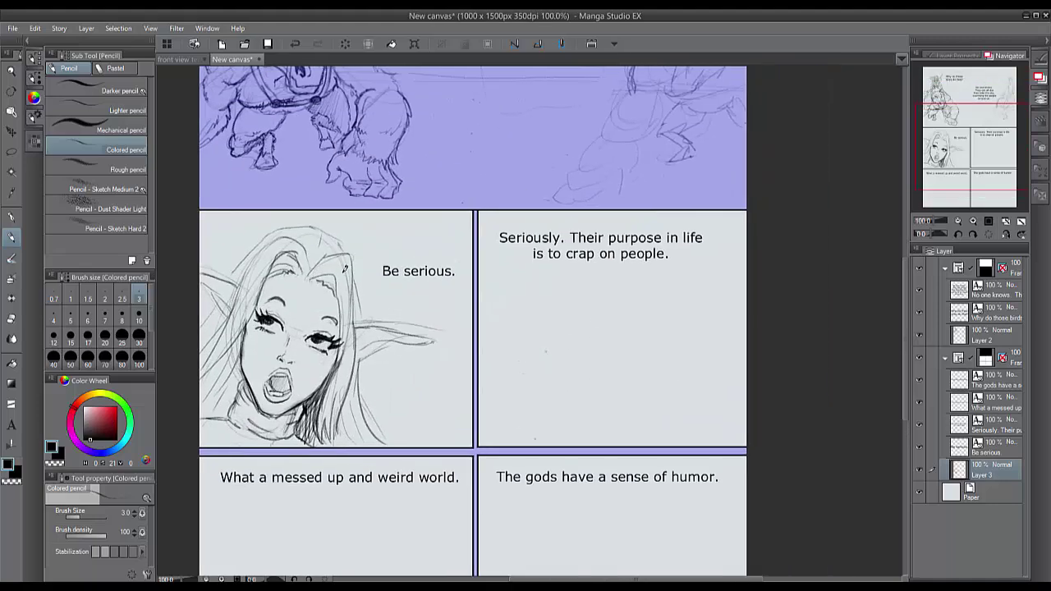
scroll(345, 267, "down", 3)
scroll(345, 267, "up", 2)
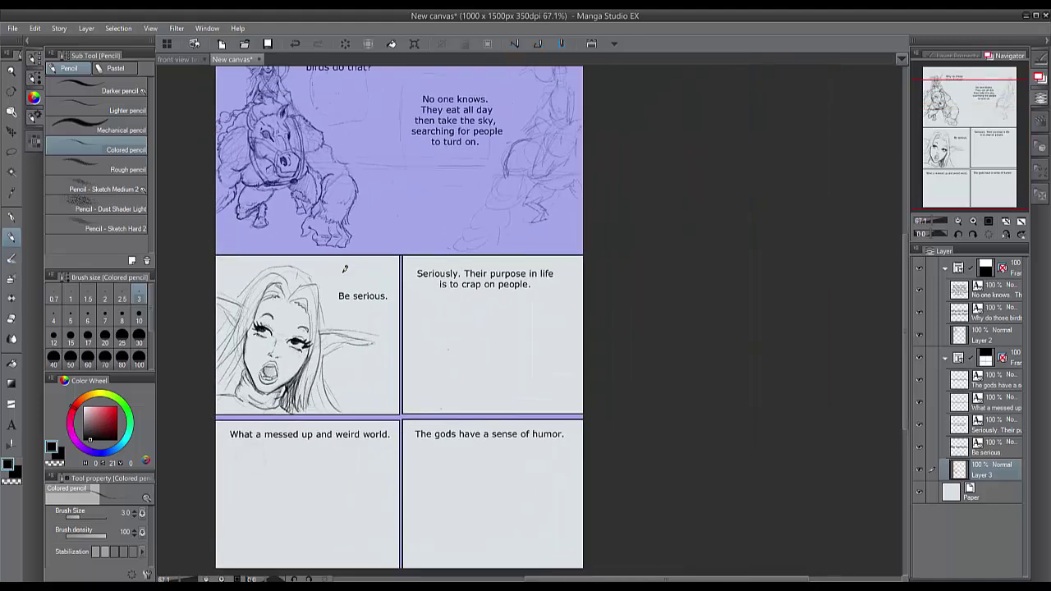
On the top panel's sketch layer, sketch a leaning curved tree behind the dialogue with bushes at its base and a faint cloud
left_click(994, 335)
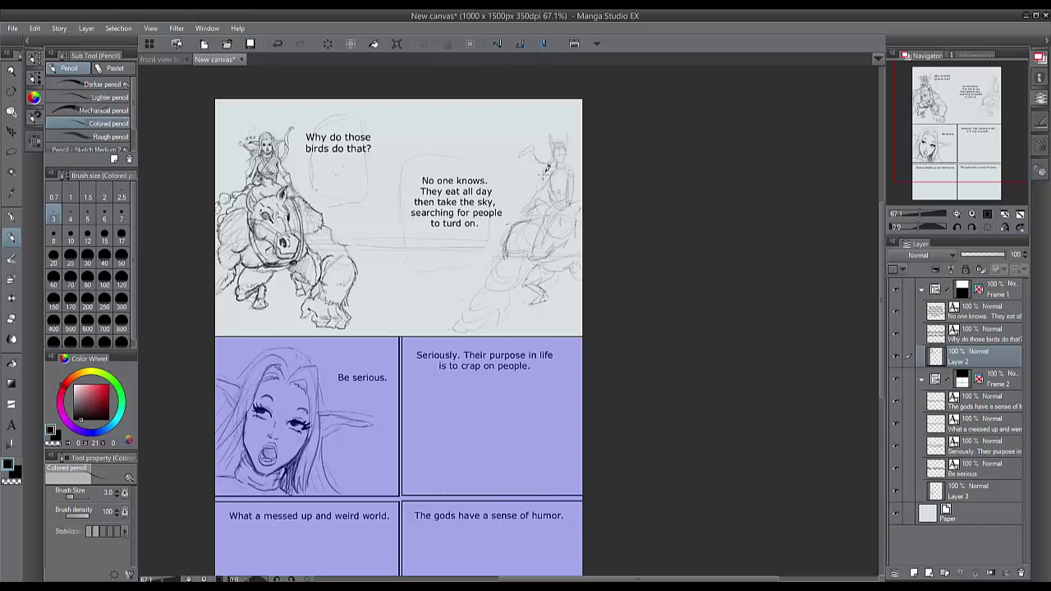
left_click_drag(499, 121, 468, 108)
key("ctrl+z")
mouse_move(538, 190)
left_mouse_down()
mouse_move(454, 148)
mouse_move(475, 160)
left_mouse_up()
left_click_drag(423, 271, 467, 262)
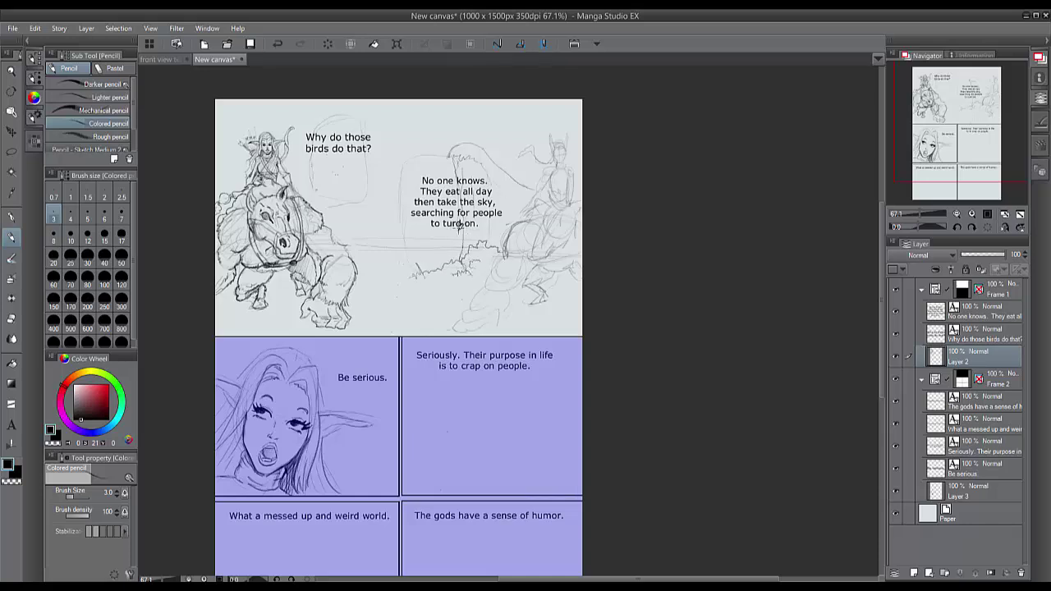
left_click_drag(460, 228, 444, 264)
left_click_drag(490, 176, 511, 218)
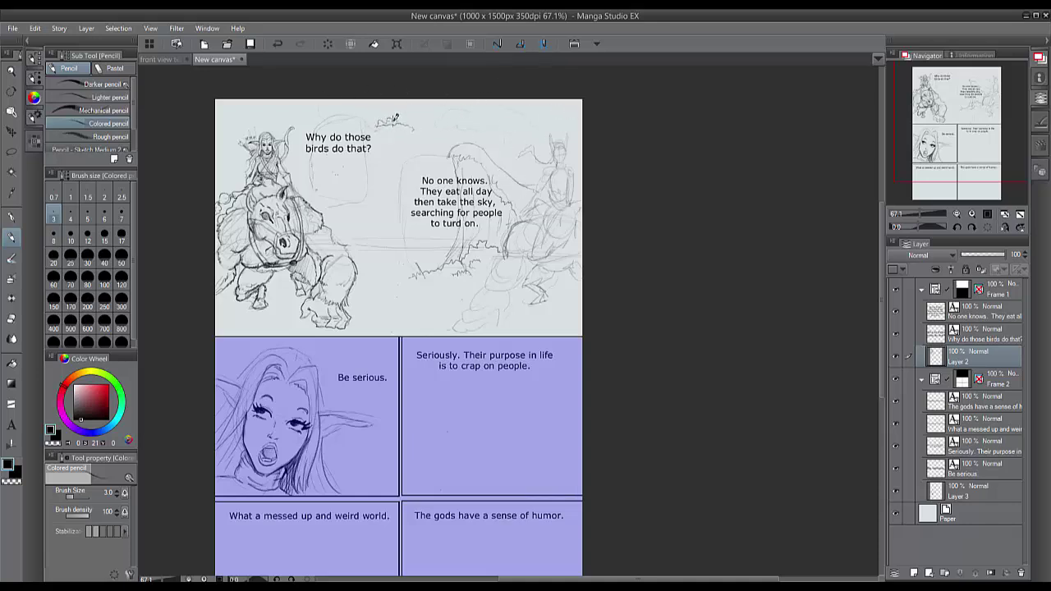
Sketch a small floating rock island in the sky, and fill the horizon between the riders with bushes and mountains
key("ctrl+z")
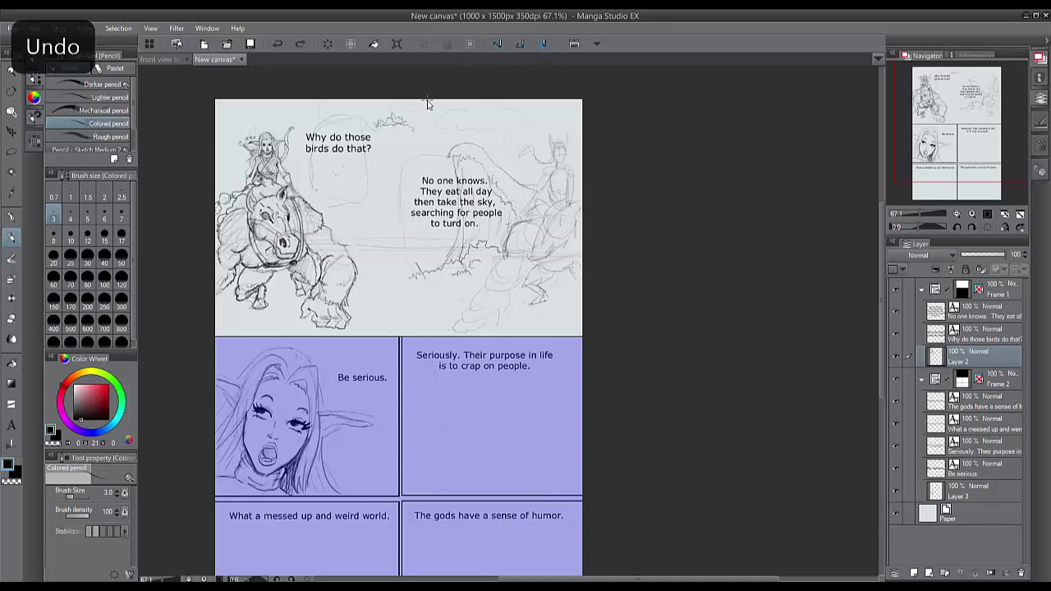
mouse_move(376, 127)
left_mouse_down()
mouse_move(404, 141)
mouse_move(391, 129)
left_mouse_up()
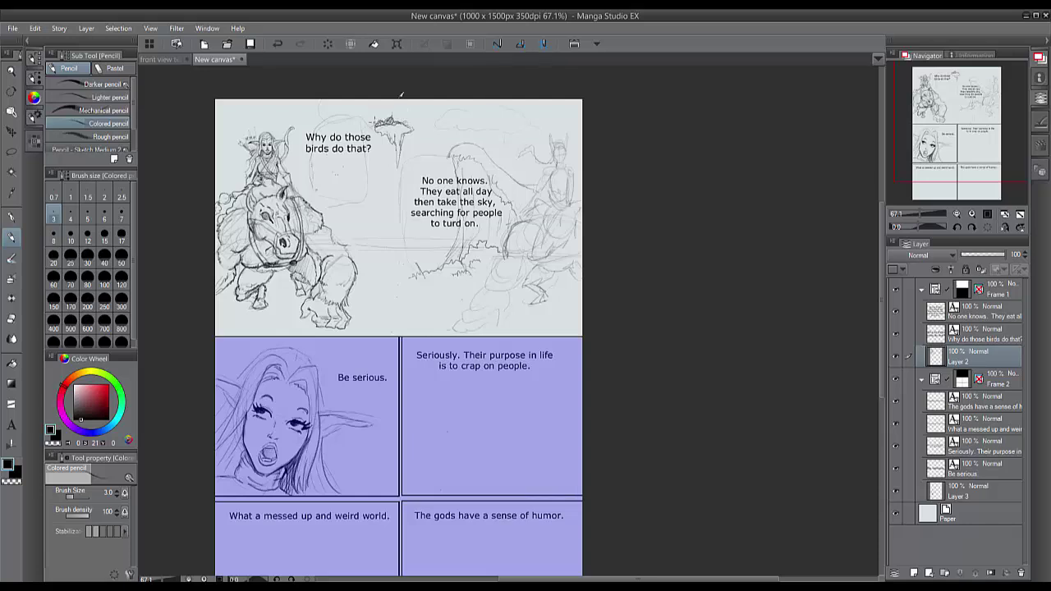
mouse_move(408, 280)
left_mouse_down()
mouse_move(386, 271)
mouse_move(367, 236)
left_mouse_up()
mouse_move(461, 248)
left_mouse_down()
mouse_move(430, 257)
mouse_move(400, 241)
mouse_move(445, 248)
left_mouse_up()
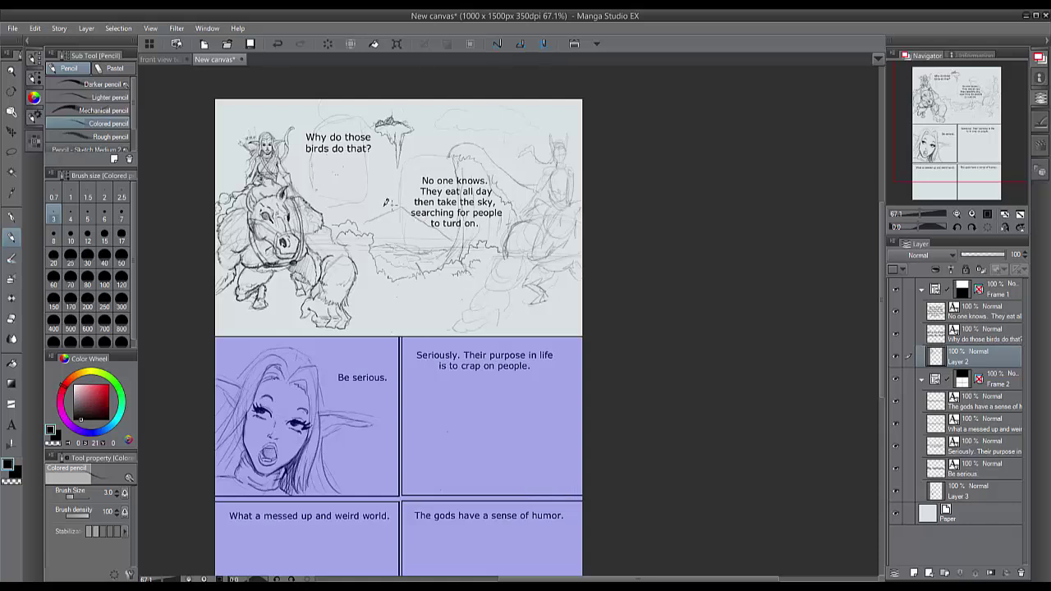
mouse_move(370, 194)
left_mouse_down()
mouse_move(336, 194)
mouse_move(361, 208)
left_mouse_up()
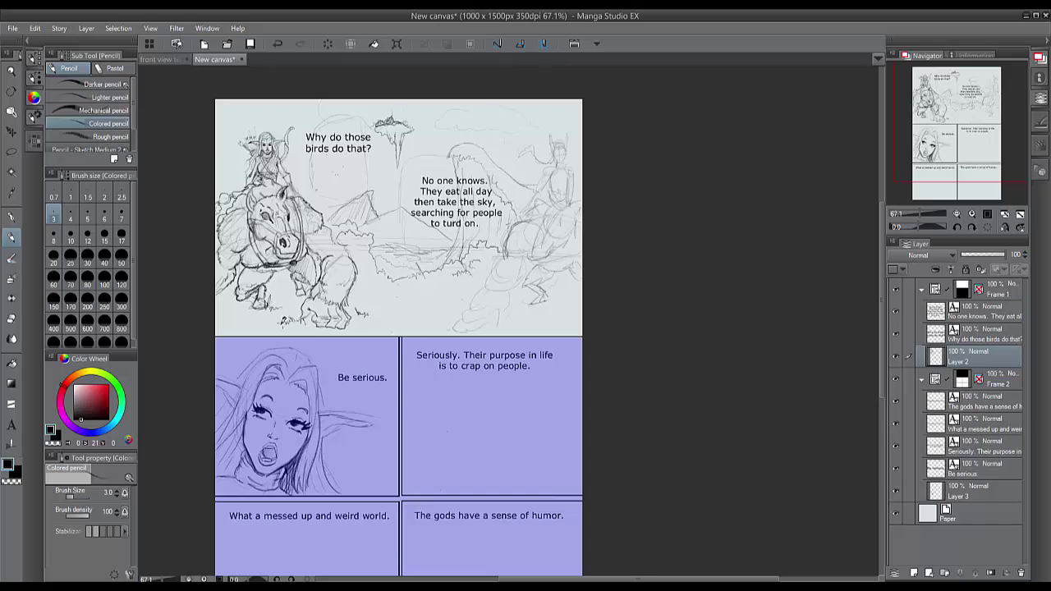
Sketch grass tufts, pointed leaves and small rocks across the top panel's foreground
left_click_drag(447, 316, 422, 315)
left_click_drag(385, 285, 361, 287)
left_click_drag(396, 331, 385, 308)
mouse_move(397, 330)
left_mouse_down()
mouse_move(416, 304)
mouse_move(424, 319)
left_mouse_up()
left_click_drag(425, 325, 437, 315)
mouse_move(577, 305)
left_mouse_down()
mouse_move(565, 331)
mouse_move(534, 325)
left_mouse_up()
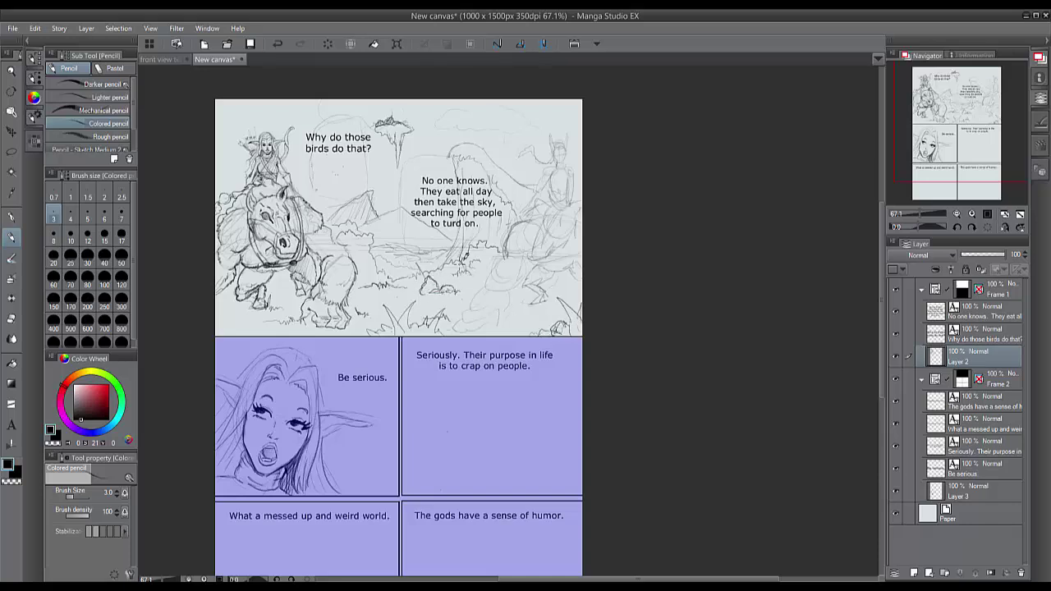
key("ctrl+z")
left_click_drag(443, 279, 425, 292)
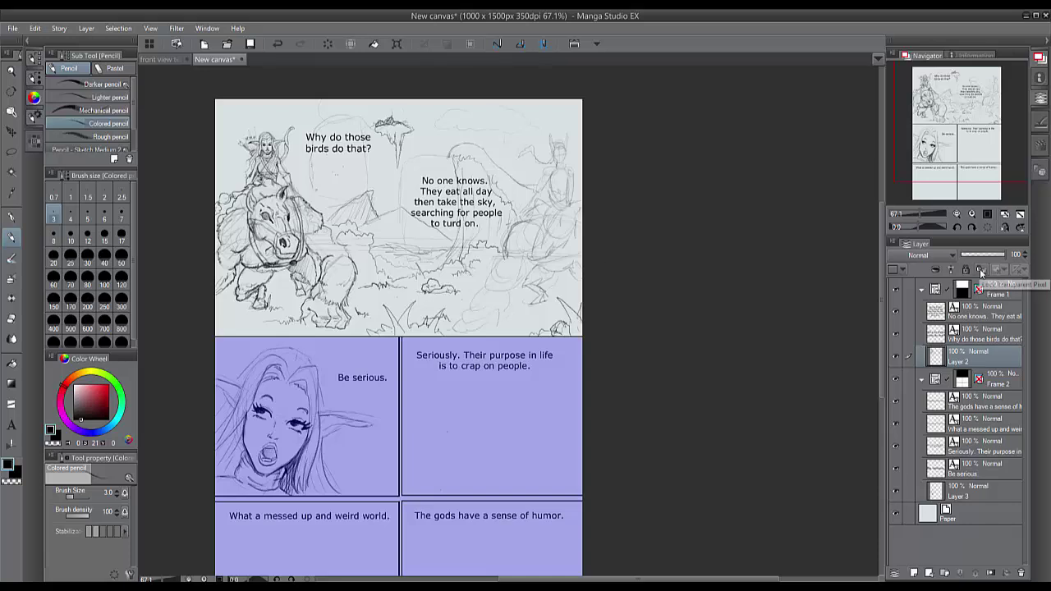
Lock the top panel sketch layer's transparent pixels and recolor its lines blue with the Colored pencil at size 800
left_click(966, 269)
left_click(121, 322)
left_click(102, 398)
left_click(105, 429)
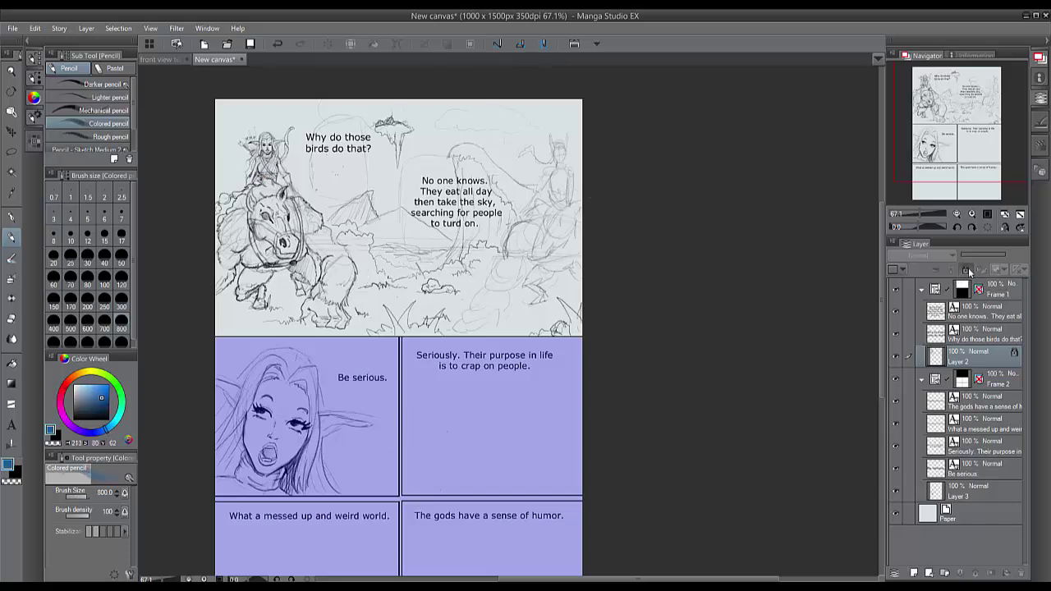
mouse_move(246, 164)
left_mouse_down()
mouse_move(304, 117)
mouse_move(575, 140)
mouse_move(292, 158)
left_mouse_up()
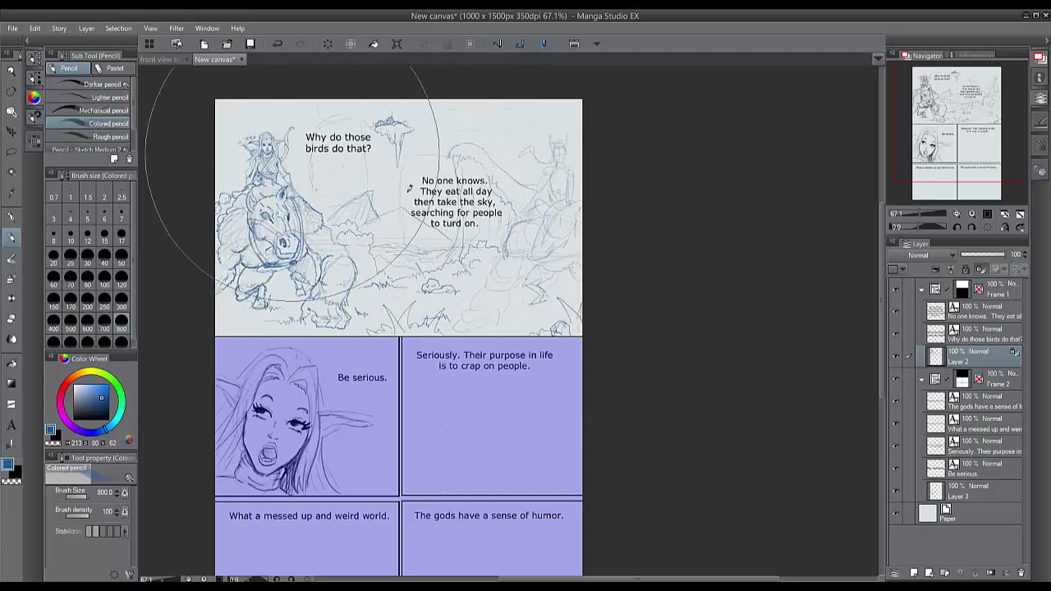
left_click_drag(410, 189, 349, 355)
Add a new layer above the blue sketch, set its palette color to black, and choose the G-pen at size 4
left_click(914, 573)
left_click(903, 269)
left_click(920, 367)
left_click(424, 372)
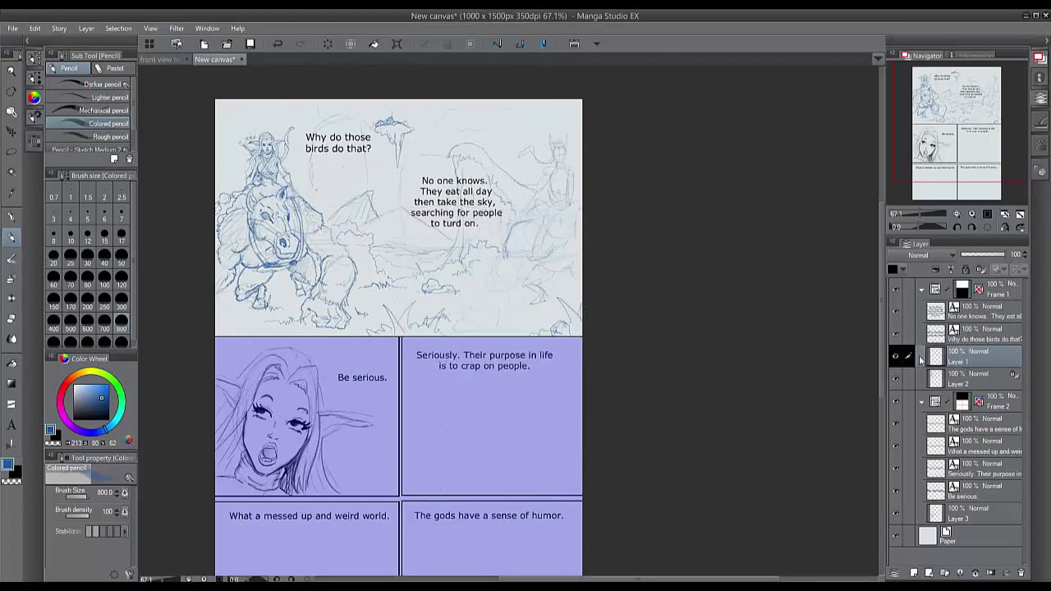
left_click(12, 217)
left_click(72, 215)
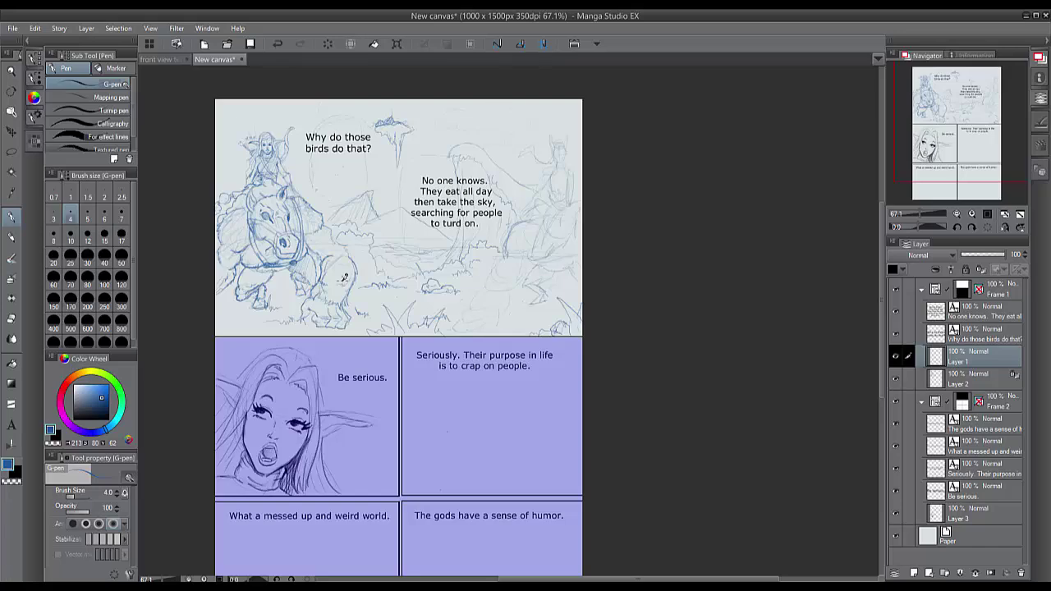
Ink the horse-like mount's near eye in solid black with lashes, brow creases and light grey highlights
scroll(344, 278, "up", 6)
left_click_drag(344, 278, 403, 296)
left_click(90, 418)
left_click_drag(349, 208, 377, 233)
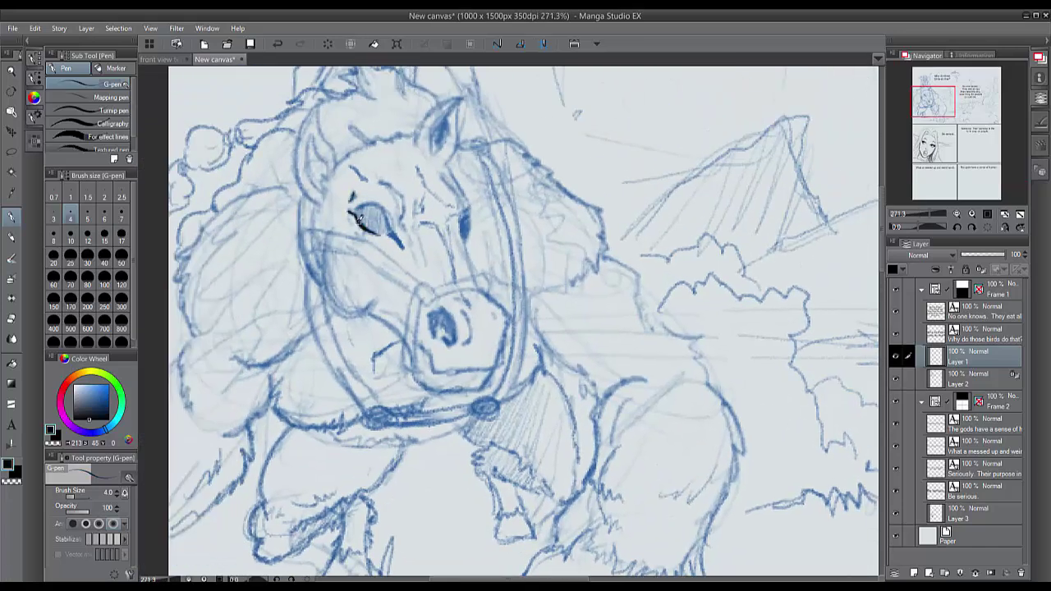
left_click_drag(413, 167, 423, 210)
mouse_move(382, 177)
left_mouse_down()
mouse_move(411, 212)
mouse_move(402, 250)
left_mouse_up()
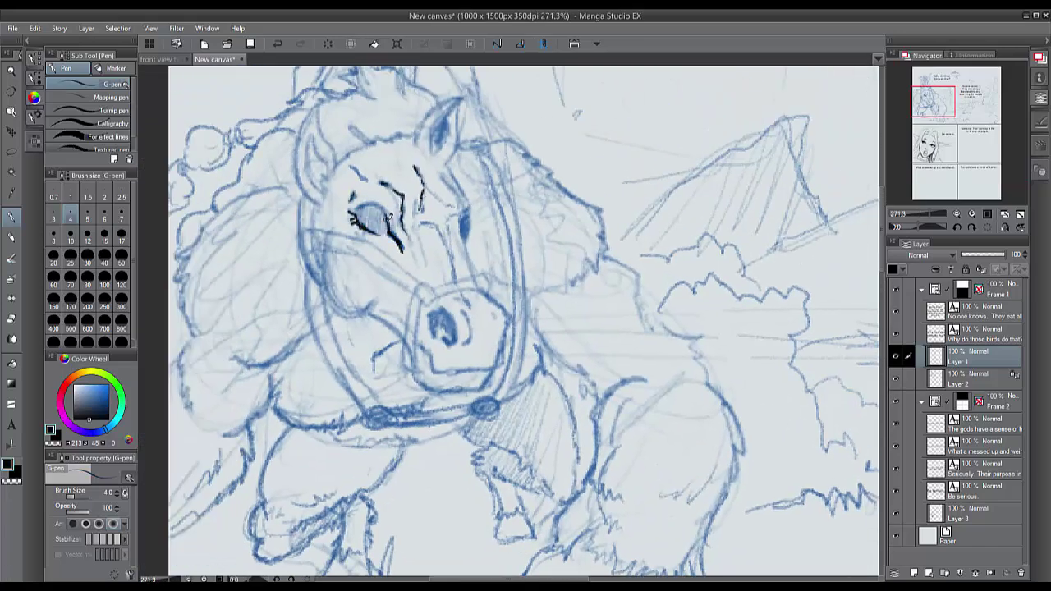
left_click_drag(368, 200, 394, 222)
mouse_move(353, 210)
left_mouse_down()
mouse_move(380, 228)
mouse_move(372, 212)
left_mouse_up()
left_click(73, 394)
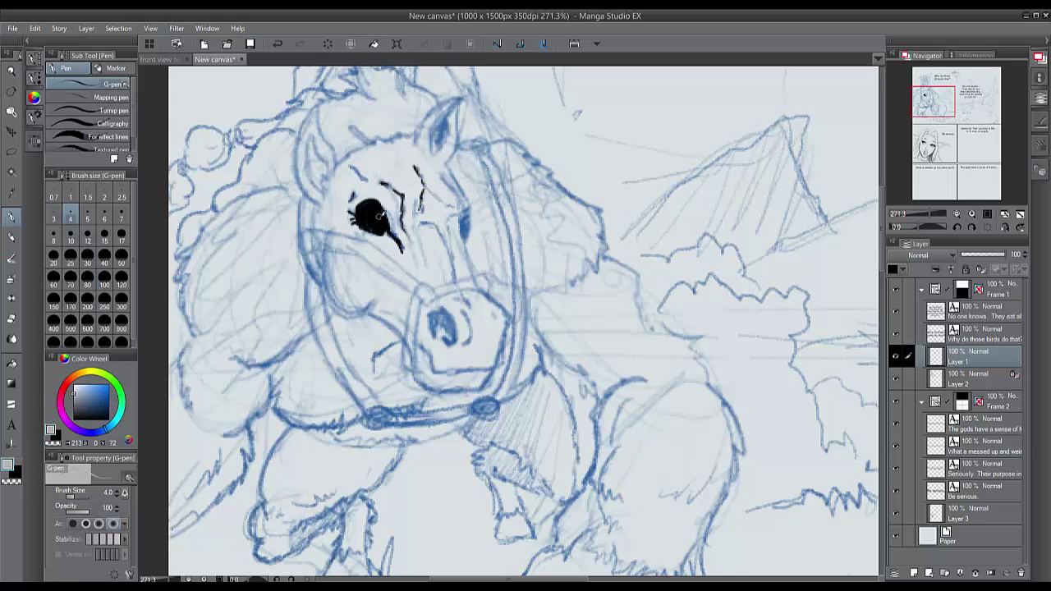
key("x")
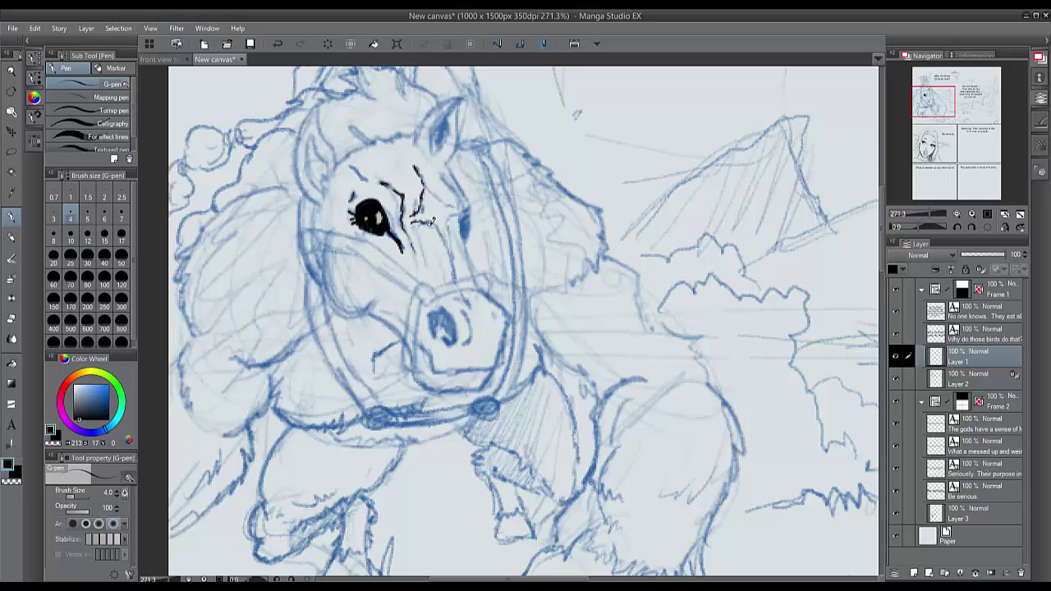
Ink the mount's star-shaped forehead marking, far eye, nose bridge and the noseband across it
left_click_drag(416, 166, 465, 236)
mouse_move(448, 153)
left_mouse_down()
mouse_move(473, 207)
mouse_move(473, 275)
mouse_move(440, 294)
left_mouse_up()
mouse_move(487, 292)
left_mouse_down()
mouse_move(460, 279)
mouse_move(432, 285)
left_mouse_up()
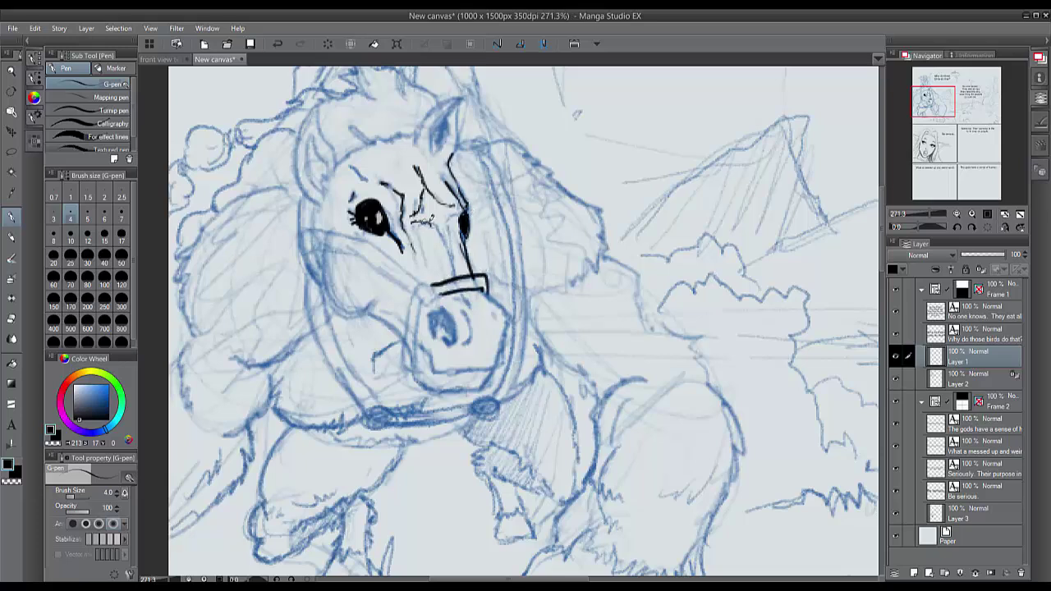
left_click_drag(432, 224, 471, 309)
left_click_drag(445, 215, 465, 293)
left_click_drag(456, 197, 437, 195)
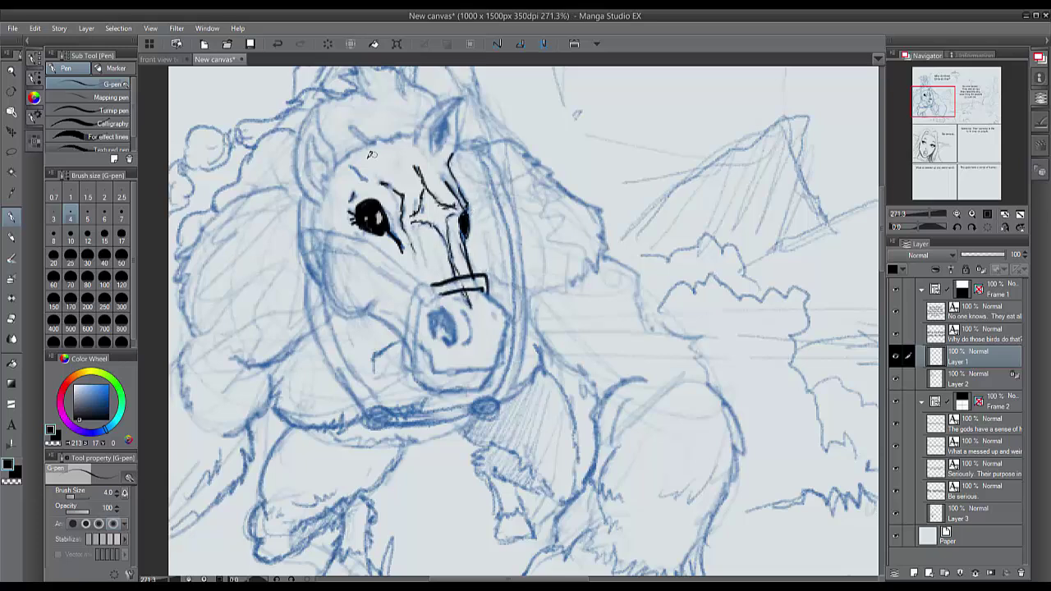
Ink the spiky forelock tuft and the mount's near ear with a dark inner shadow
mouse_move(353, 130)
left_mouse_down()
mouse_move(377, 149)
mouse_move(419, 134)
mouse_move(423, 148)
left_mouse_up()
mouse_move(409, 138)
left_mouse_down()
mouse_move(382, 112)
mouse_move(394, 139)
left_mouse_up()
left_click_drag(327, 169, 307, 130)
left_click_drag(307, 150, 319, 185)
mouse_move(309, 132)
left_mouse_down()
mouse_move(323, 174)
mouse_move(295, 171)
mouse_move(316, 102)
left_mouse_up()
left_click_drag(317, 102, 337, 160)
Ink the bridle's cheek buckle, the straps running to the noseband ring, and the rounded cheek line
left_click_drag(295, 231, 320, 255)
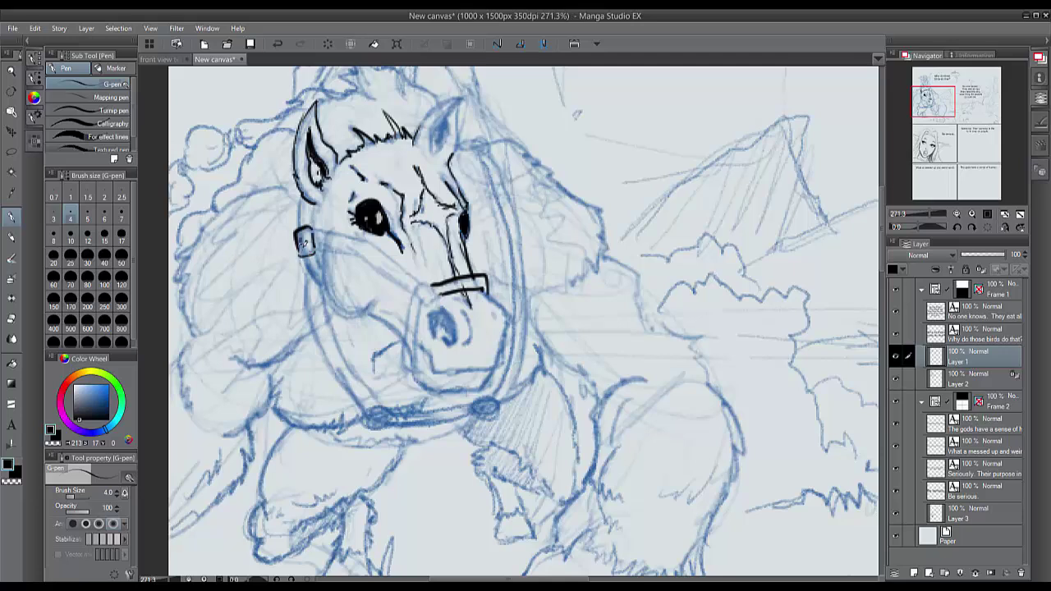
left_click_drag(299, 197, 312, 228)
mouse_move(318, 251)
left_mouse_down()
mouse_move(345, 313)
mouse_move(377, 310)
mouse_move(320, 285)
left_mouse_up()
mouse_move(314, 252)
left_mouse_down()
mouse_move(318, 271)
mouse_move(355, 257)
left_mouse_up()
left_click_drag(355, 257, 417, 296)
left_click_drag(413, 297, 435, 297)
mouse_move(417, 291)
left_mouse_down()
mouse_move(412, 298)
mouse_move(438, 305)
left_mouse_up()
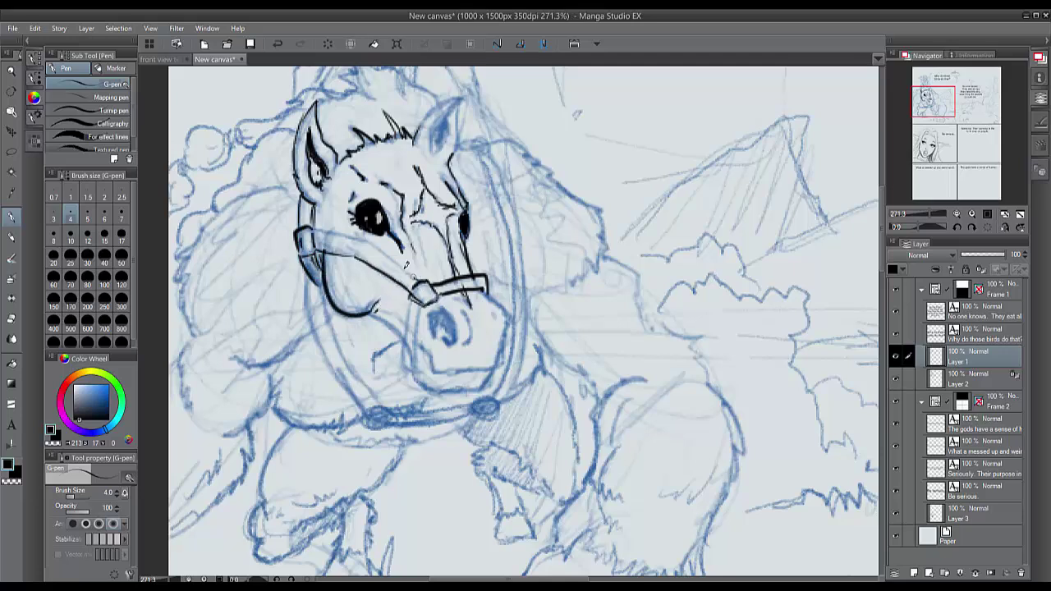
left_click_drag(314, 222, 415, 279)
Ink the mount's muzzle, dark nostril, mouth and chin along with the lower bridle strap and jaw creases
mouse_move(313, 243)
left_mouse_down()
mouse_move(412, 289)
mouse_move(411, 366)
left_mouse_up()
mouse_move(417, 304)
left_mouse_down()
mouse_move(399, 372)
mouse_move(414, 335)
mouse_move(410, 372)
mouse_move(440, 348)
left_mouse_up()
mouse_move(488, 292)
left_mouse_down()
mouse_move(515, 325)
mouse_move(501, 350)
left_mouse_up()
left_click_drag(469, 310, 461, 342)
mouse_move(438, 301)
left_mouse_down()
mouse_move(457, 345)
mouse_move(427, 338)
left_mouse_up()
mouse_move(507, 343)
left_mouse_down()
mouse_move(470, 371)
mouse_move(493, 390)
mouse_move(410, 374)
left_mouse_up()
left_click_drag(374, 318, 398, 354)
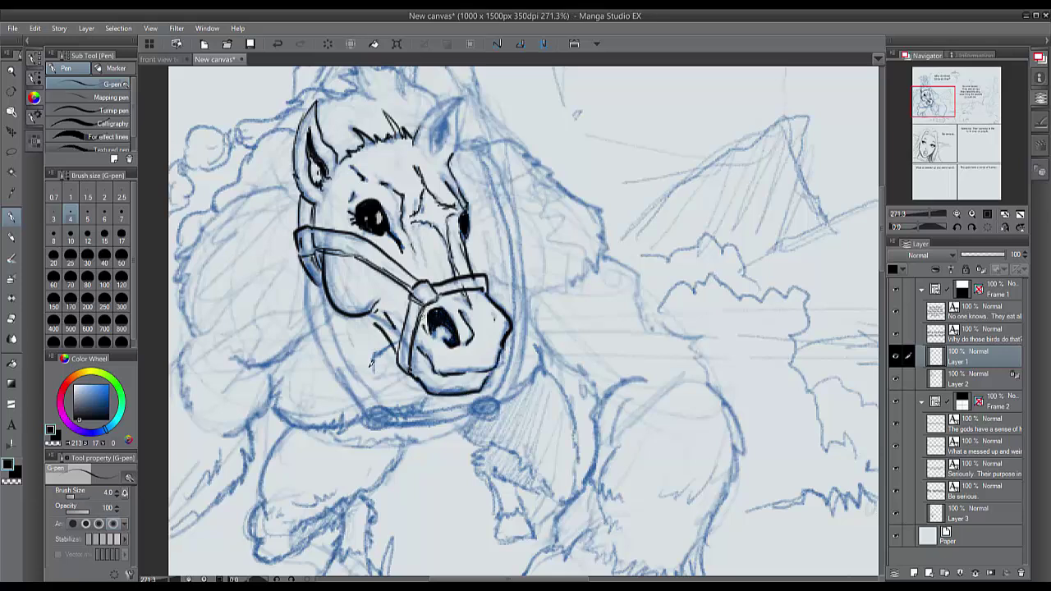
Ink the two round studs of the chest harness as solid black ovals
mouse_move(368, 408)
left_mouse_down()
mouse_move(385, 422)
mouse_move(397, 417)
left_mouse_up()
mouse_move(478, 398)
left_mouse_down()
mouse_move(492, 406)
mouse_move(495, 394)
left_mouse_up()
key("ctrl+z")
key("ctrl+z")
mouse_move(371, 410)
left_mouse_down()
mouse_move(394, 417)
mouse_move(362, 416)
left_mouse_up()
mouse_move(475, 401)
left_mouse_down()
mouse_move(494, 410)
mouse_move(482, 405)
mouse_move(506, 391)
left_mouse_up()
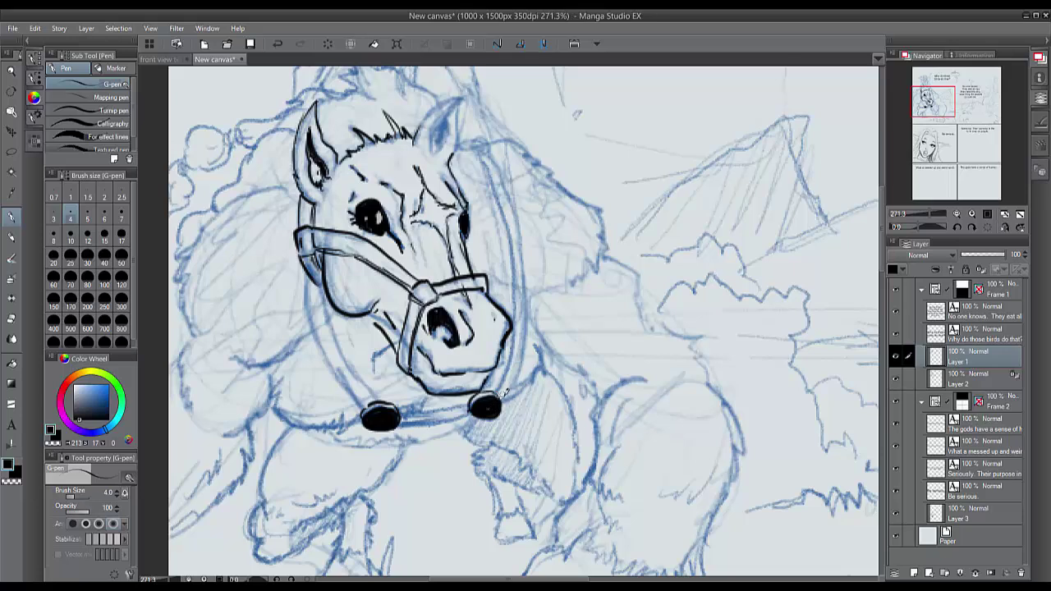
Ink the double-lined reins down both sides of the head and the harness strap joining the two black studs
left_click_drag(514, 353, 501, 399)
mouse_move(465, 154)
left_mouse_down()
mouse_move(491, 153)
mouse_move(511, 356)
left_mouse_up()
left_click_drag(501, 202, 514, 356)
mouse_move(491, 153)
left_mouse_down()
mouse_move(519, 218)
mouse_move(515, 381)
left_mouse_up()
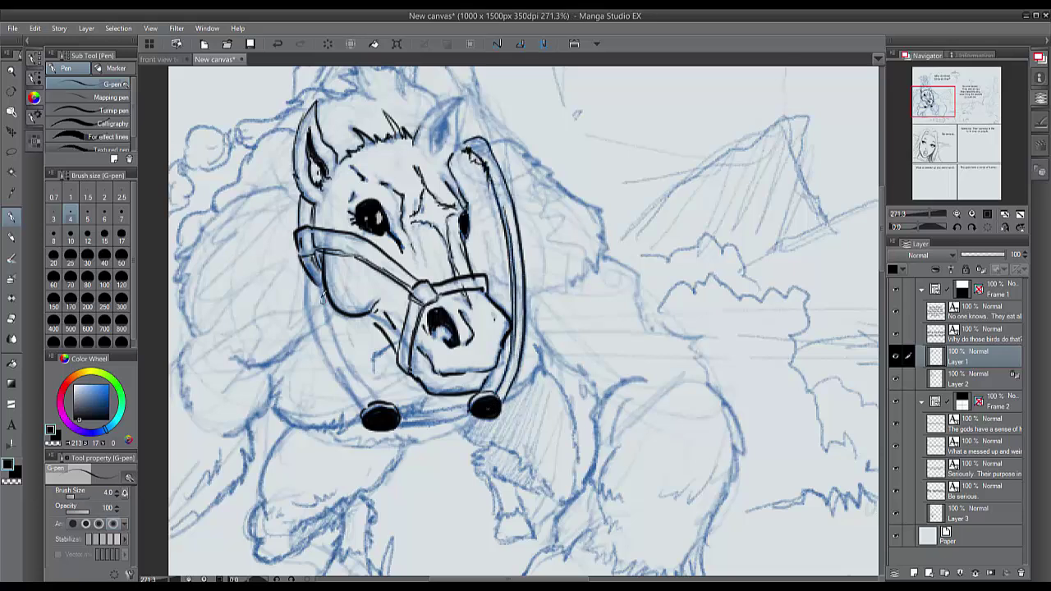
mouse_move(321, 282)
left_mouse_down()
mouse_move(376, 401)
mouse_move(347, 366)
mouse_move(361, 386)
left_mouse_up()
key("ctrl+z")
mouse_move(305, 271)
left_mouse_down()
mouse_move(312, 329)
mouse_move(366, 413)
mouse_move(476, 402)
left_mouse_up()
left_click_drag(409, 420, 483, 417)
Ink the shaggy chest fur around and beneath the harness strap
mouse_move(287, 389)
left_mouse_down()
mouse_move(267, 406)
mouse_move(290, 425)
left_mouse_up()
left_click_drag(282, 424, 356, 418)
left_click_drag(290, 364, 302, 400)
left_click_drag(294, 393, 314, 407)
mouse_move(544, 334)
left_mouse_down()
mouse_move(531, 387)
mouse_move(502, 401)
left_mouse_up()
mouse_move(485, 409)
left_mouse_down()
mouse_move(397, 443)
mouse_move(338, 449)
mouse_move(333, 432)
left_mouse_up()
Ink the mount's bent near foreleg with ragged fur edges, inner fur marks and the lower leg behind it
mouse_move(286, 428)
left_mouse_down()
mouse_move(261, 486)
mouse_move(262, 519)
left_mouse_up()
left_click_drag(322, 490, 327, 499)
left_click_drag(404, 437, 366, 493)
left_click_drag(371, 486, 292, 531)
mouse_move(263, 496)
left_mouse_down()
mouse_move(249, 554)
mouse_move(287, 548)
left_mouse_up()
mouse_move(279, 559)
left_mouse_down()
mouse_move(328, 526)
mouse_move(339, 537)
mouse_move(326, 528)
left_mouse_up()
left_click_drag(360, 496, 378, 516)
mouse_move(373, 516)
left_mouse_down()
mouse_move(371, 546)
mouse_move(331, 562)
left_mouse_up()
left_click_drag(333, 560, 366, 552)
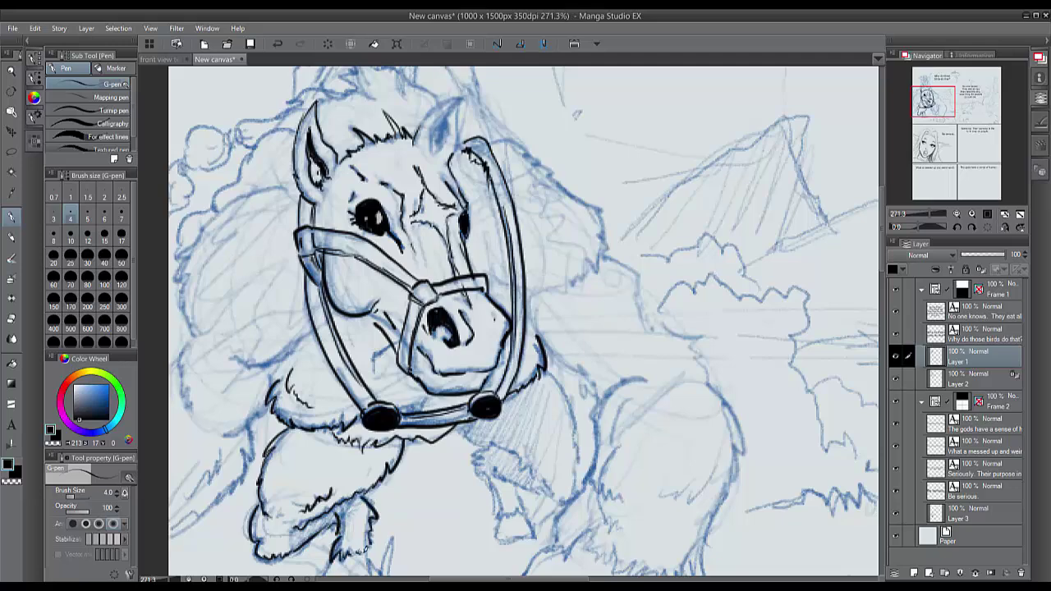
left_click_drag(349, 517, 345, 539)
left_click_drag(344, 531, 357, 546)
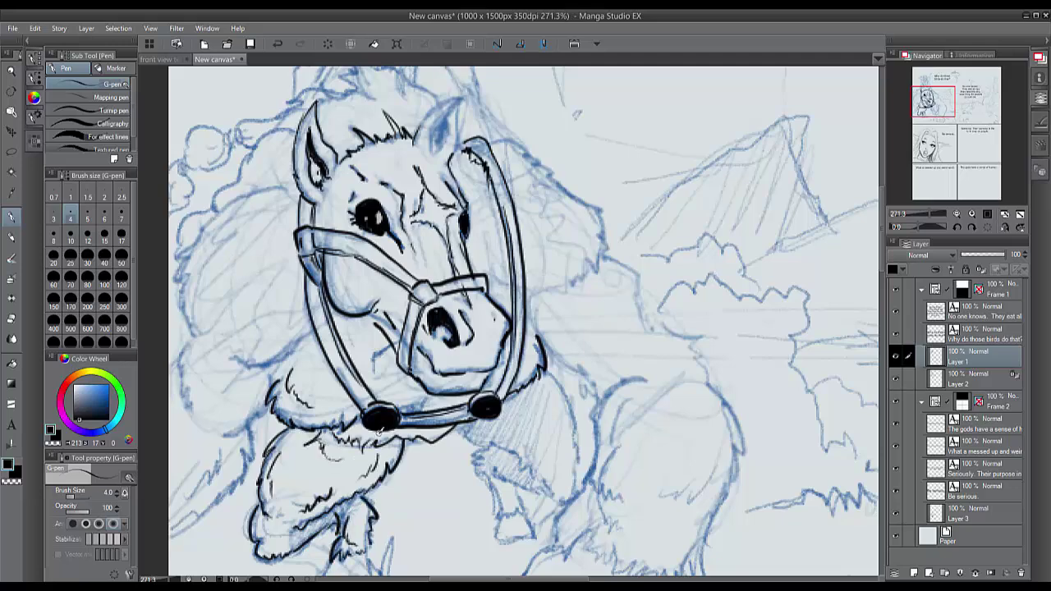
Ink the shaggy outline and fur marks of the mount's near shoulder, flank and hind leg
mouse_move(300, 329)
left_mouse_down()
mouse_move(482, 309)
mouse_move(404, 345)
left_mouse_up()
mouse_move(465, 167)
left_mouse_down()
mouse_move(382, 201)
mouse_move(358, 319)
left_mouse_up()
left_click_drag(450, 191, 427, 319)
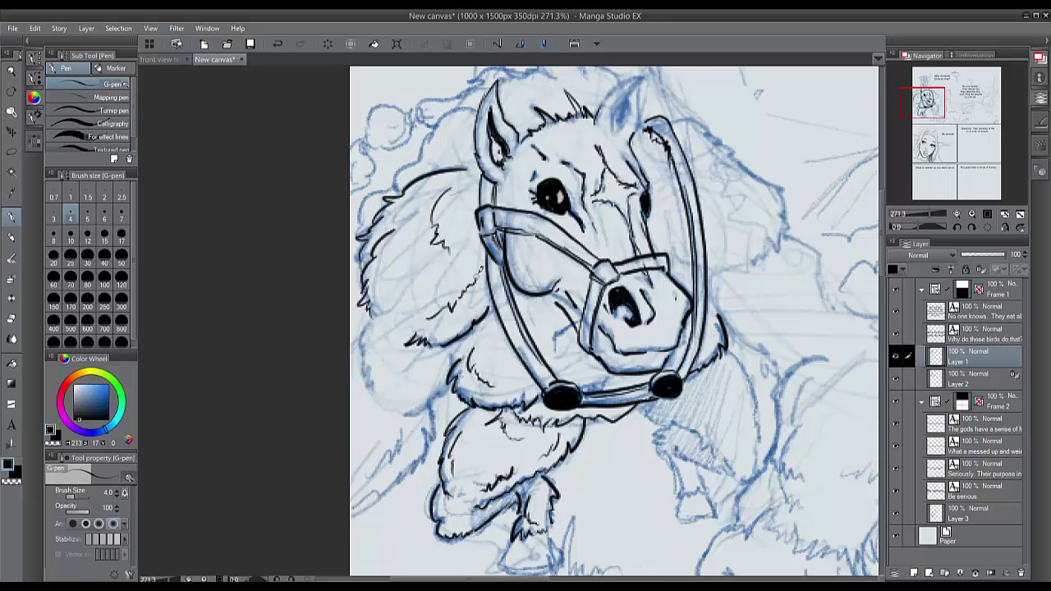
left_click_drag(362, 312, 374, 385)
left_click_drag(456, 363, 352, 524)
left_click_drag(394, 448, 376, 469)
left_click_drag(380, 361, 377, 371)
left_click_drag(364, 335, 353, 355)
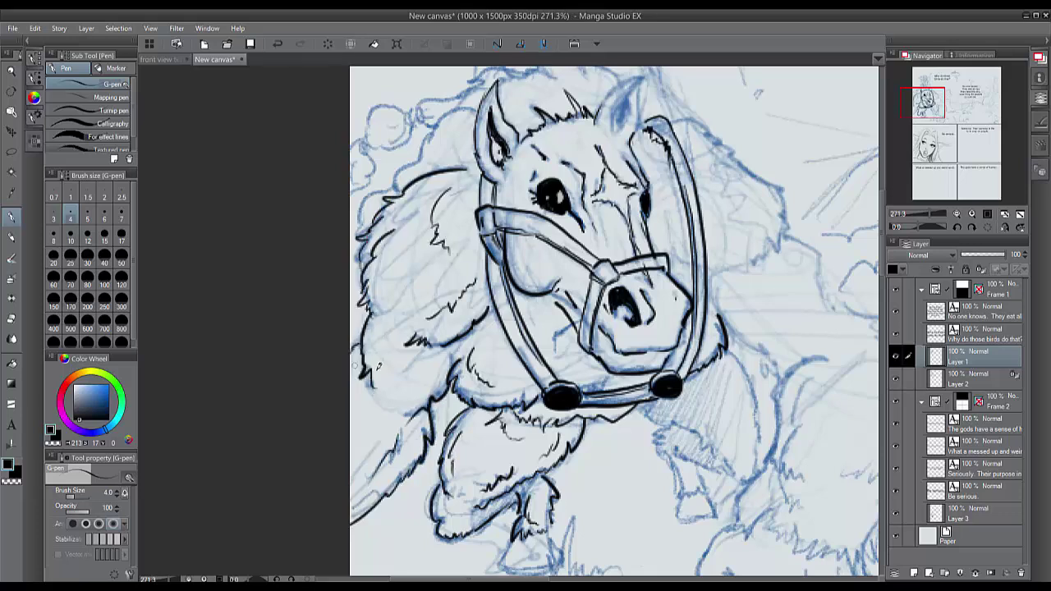
Thicken the shadow lines under the shoulder fur, along the near rein and beneath the chest
left_click_drag(489, 317, 442, 351)
left_click_drag(485, 246, 540, 390)
mouse_move(478, 405)
left_mouse_down()
mouse_move(522, 417)
mouse_move(460, 413)
left_mouse_up()
Ink the wavy mane lock behind the near ear, gathered by a tie with loose strands at its end
mouse_move(498, 182)
left_mouse_down()
mouse_move(480, 167)
mouse_move(484, 177)
left_mouse_up()
mouse_move(476, 110)
left_mouse_down()
mouse_move(453, 106)
mouse_move(422, 151)
left_mouse_up()
left_click_drag(427, 146, 416, 161)
mouse_move(441, 137)
left_mouse_down()
mouse_move(472, 120)
mouse_move(442, 155)
left_mouse_up()
mouse_move(453, 131)
left_mouse_down()
mouse_move(425, 159)
mouse_move(450, 156)
left_mouse_up()
mouse_move(458, 154)
left_mouse_down()
mouse_move(380, 201)
mouse_move(353, 232)
left_mouse_up()
left_click_drag(389, 195, 372, 210)
left_click_drag(428, 170, 399, 190)
left_click_drag(375, 213, 366, 224)
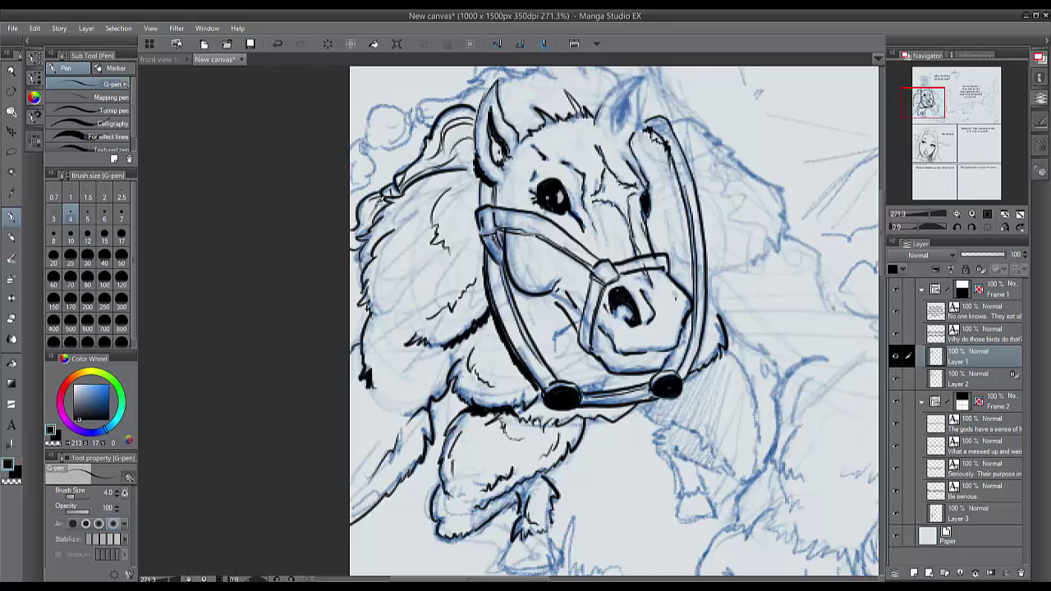
Ink the mount's far ear with a dark inner shadow
mouse_move(607, 131)
left_mouse_down()
mouse_move(551, 268)
mouse_move(589, 213)
mouse_move(558, 248)
left_mouse_up()
mouse_move(571, 233)
left_mouse_down()
mouse_move(555, 268)
mouse_move(565, 269)
left_mouse_up()
left_click_drag(581, 221, 580, 276)
left_click_drag(560, 264, 555, 276)
Ink the upper mane sweeping back from the head into a bead-like tied braid at the panel's edge
mouse_move(562, 215)
left_mouse_down()
mouse_move(492, 175)
mouse_move(440, 182)
mouse_move(524, 216)
mouse_move(410, 215)
mouse_move(361, 245)
mouse_move(348, 268)
mouse_move(355, 259)
left_mouse_up()
left_click_drag(353, 271, 314, 281)
mouse_move(348, 249)
left_mouse_down()
mouse_move(314, 248)
mouse_move(313, 281)
left_mouse_up()
left_click_drag(312, 270, 302, 287)
left_click_drag(320, 253, 315, 274)
left_click_drag(333, 258, 320, 282)
mouse_move(504, 239)
left_mouse_down()
mouse_move(450, 224)
mouse_move(475, 238)
left_mouse_up()
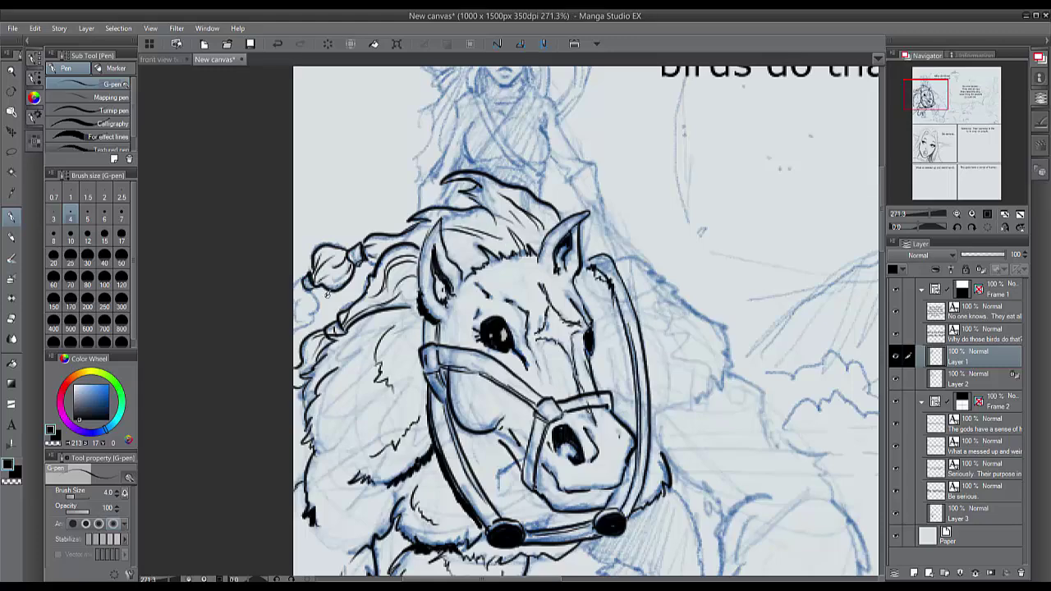
left_click_drag(315, 312, 295, 340)
left_click_drag(308, 277, 294, 288)
Ink the near foreleg's hoof in solid black with hatching and add grass blades beside it
scroll(389, 338, "down", 5)
scroll(389, 338, "up", 4)
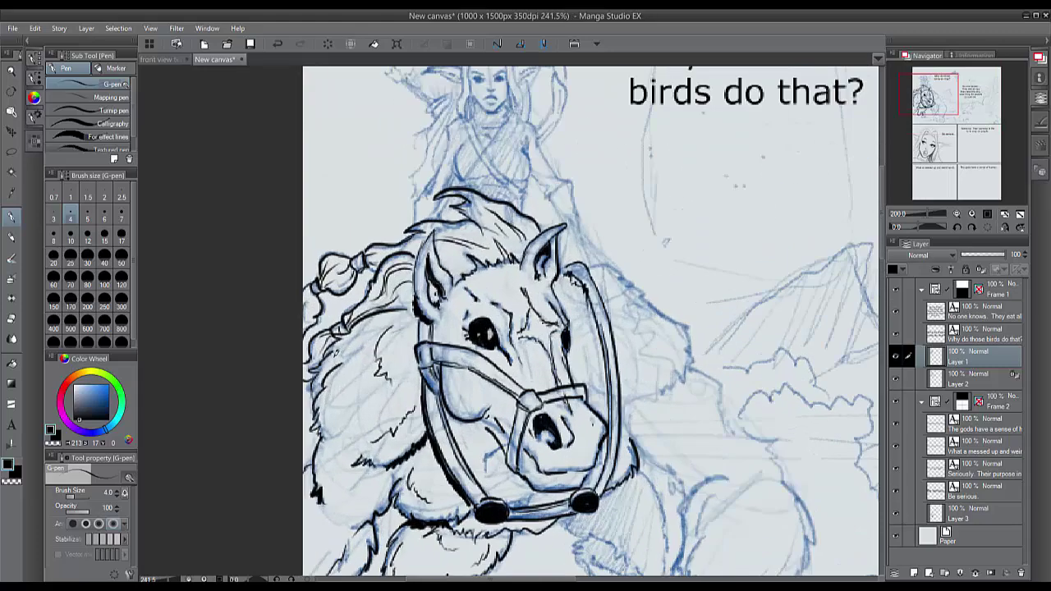
left_click_drag(448, 565, 384, 279)
mouse_move(418, 378)
left_mouse_down()
mouse_move(441, 330)
mouse_move(437, 370)
mouse_move(452, 378)
mouse_move(464, 365)
mouse_move(491, 381)
mouse_move(407, 375)
left_mouse_up()
left_click_drag(412, 358, 418, 331)
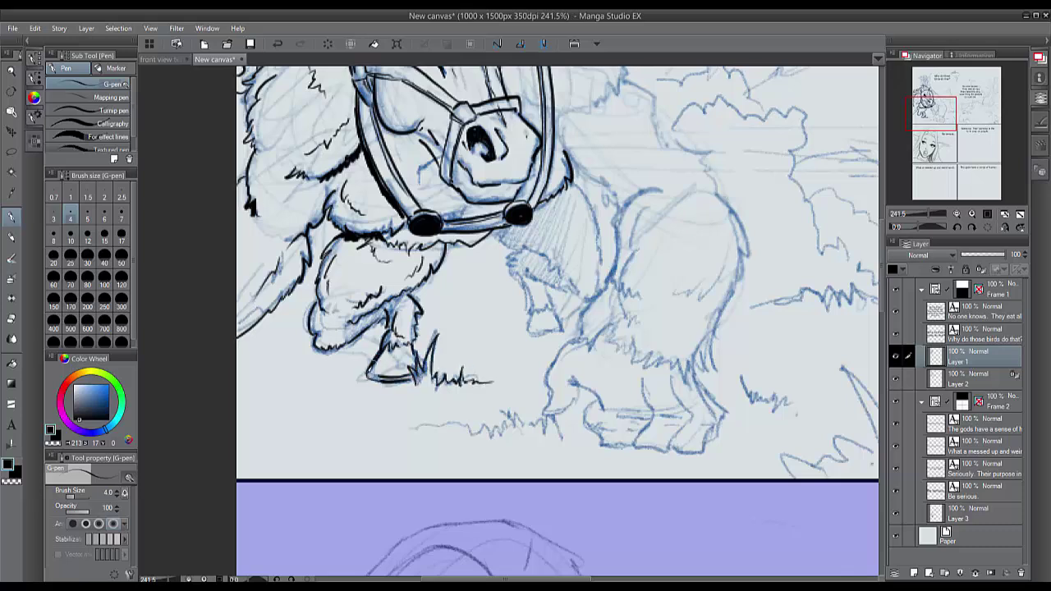
mouse_move(370, 374)
left_mouse_down()
mouse_move(406, 347)
mouse_move(383, 373)
mouse_move(403, 378)
left_mouse_up()
scroll(338, 313, "down", 5)
scroll(341, 309, "up", 6)
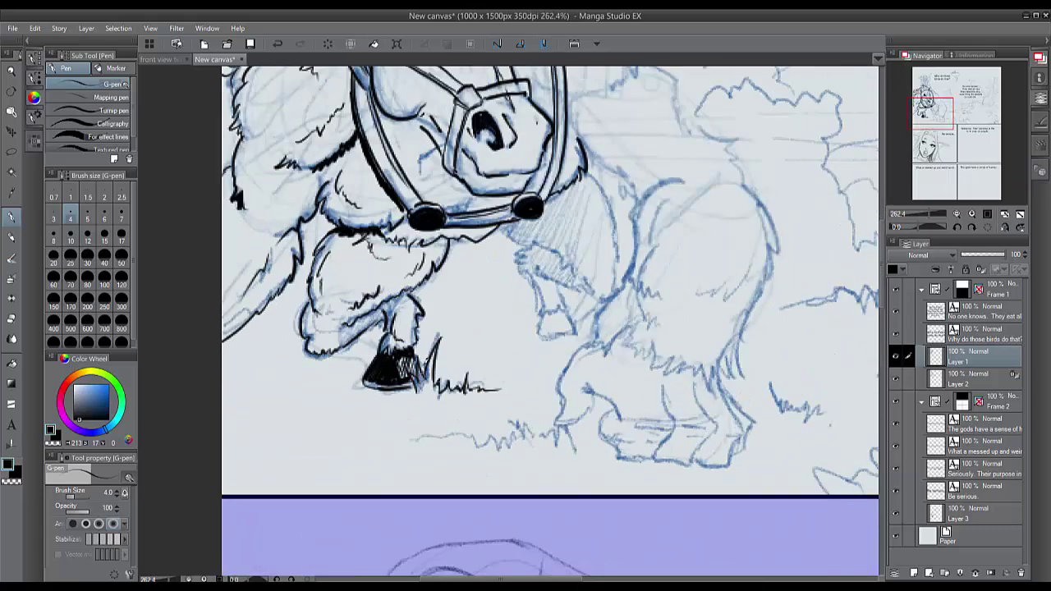
Ink the raised lower leg and hoof behind the chest, and the fur hanging from the adjacent leg
mouse_move(538, 314)
left_mouse_down()
mouse_move(542, 346)
mouse_move(571, 336)
left_mouse_up()
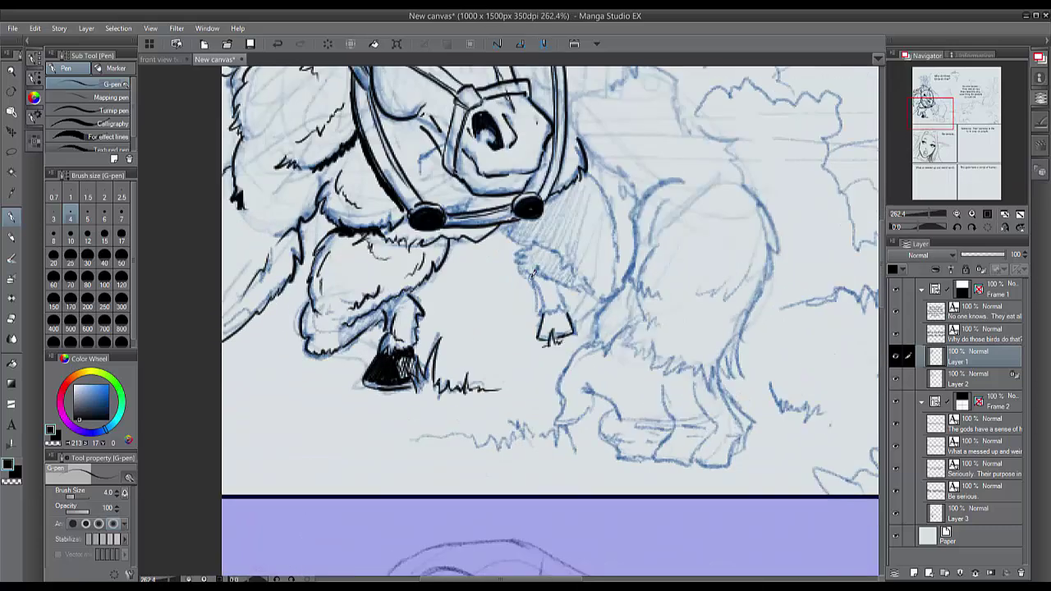
left_click_drag(530, 271, 542, 317)
mouse_move(542, 317)
left_mouse_down()
mouse_move(568, 309)
mouse_move(553, 340)
mouse_move(573, 335)
mouse_move(586, 359)
left_mouse_up()
mouse_move(598, 340)
left_mouse_down()
mouse_move(609, 358)
mouse_move(658, 377)
left_mouse_up()
scroll(732, 272, "down", 5)
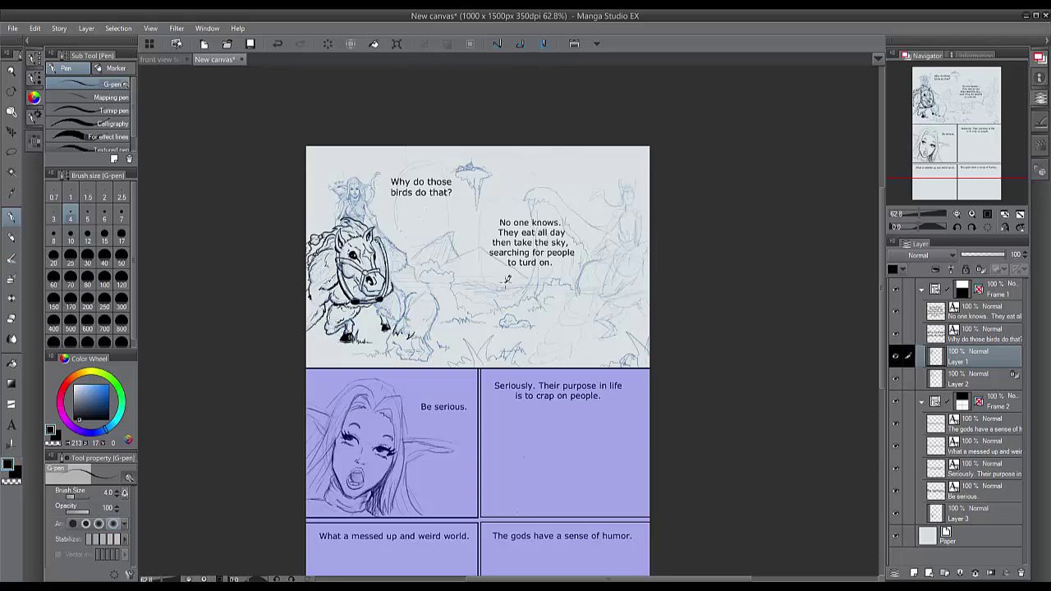
Ink the outline of the mount's raised foreleg and shoulder, adding fur and hatched shadow beneath the harness
scroll(370, 302, "up", 7)
mouse_move(431, 263)
left_mouse_down()
mouse_move(418, 270)
mouse_move(444, 334)
left_mouse_up()
mouse_move(458, 253)
left_mouse_down()
mouse_move(484, 311)
mouse_move(444, 357)
left_mouse_up()
left_click_drag(429, 339, 415, 355)
mouse_move(413, 318)
left_mouse_down()
mouse_move(393, 334)
mouse_move(394, 350)
left_mouse_up()
mouse_move(448, 334)
left_mouse_down()
mouse_move(442, 342)
mouse_move(454, 345)
left_mouse_up()
left_click_drag(412, 319, 435, 329)
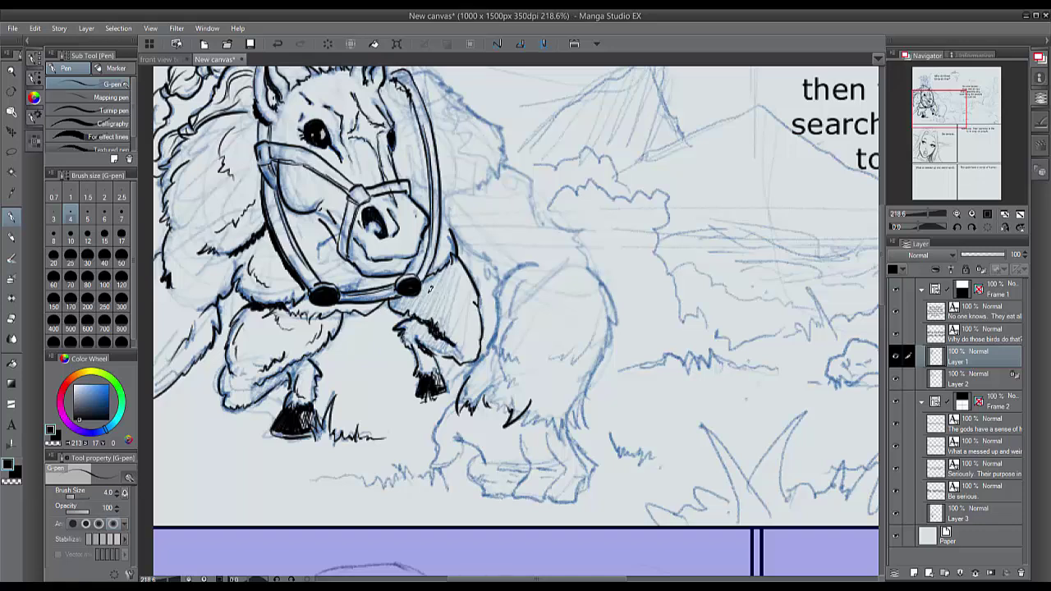
left_click_drag(397, 293, 444, 330)
left_click_drag(435, 279, 426, 305)
Ink the mount's belly line and the furry contour of its hind leg, with shaggy tufts above the foot
left_click_drag(446, 206, 497, 274)
mouse_move(531, 263)
left_mouse_down()
mouse_move(513, 267)
mouse_move(494, 345)
mouse_move(470, 377)
left_mouse_up()
left_click_drag(492, 339, 509, 365)
mouse_move(504, 361)
left_mouse_down()
mouse_move(516, 384)
mouse_move(503, 409)
left_mouse_up()
left_click_drag(587, 267, 614, 330)
mouse_move(594, 330)
left_mouse_down()
mouse_move(563, 371)
mouse_move(580, 429)
left_mouse_up()
mouse_move(522, 276)
left_mouse_down()
mouse_move(504, 354)
mouse_move(497, 321)
mouse_move(496, 352)
left_mouse_up()
Ink the mount's back and rump contour and the shaggy fur edge behind its head and harness
left_click_drag(501, 166, 581, 229)
left_click_drag(575, 229, 587, 268)
left_click_drag(505, 188, 542, 235)
mouse_move(485, 117)
left_mouse_down()
mouse_move(505, 166)
mouse_move(494, 188)
left_mouse_up()
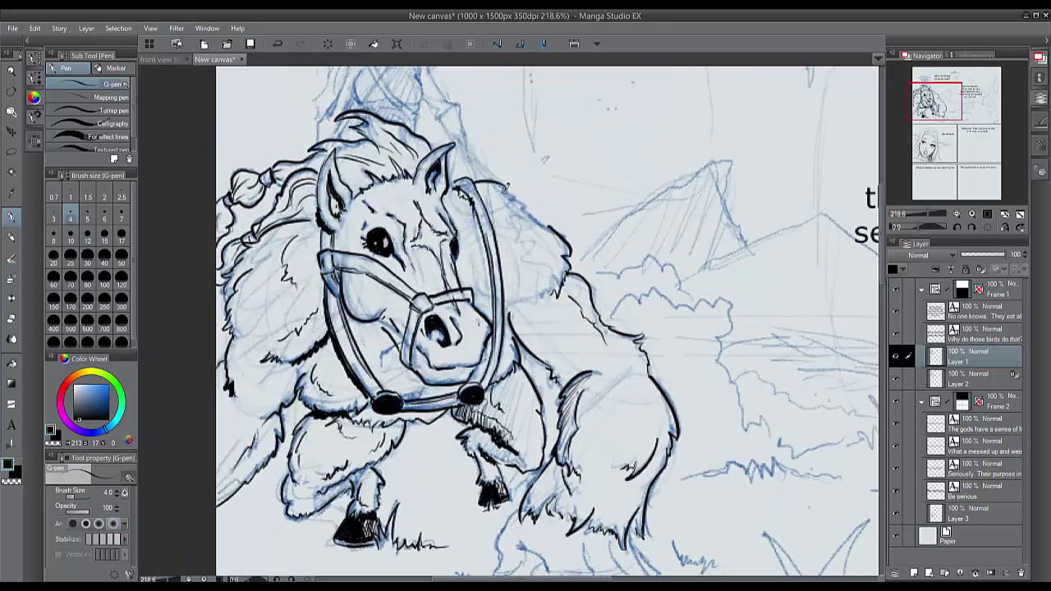
mouse_move(500, 182)
left_mouse_down()
mouse_move(546, 224)
mouse_move(535, 248)
left_mouse_up()
left_click_drag(548, 248, 519, 282)
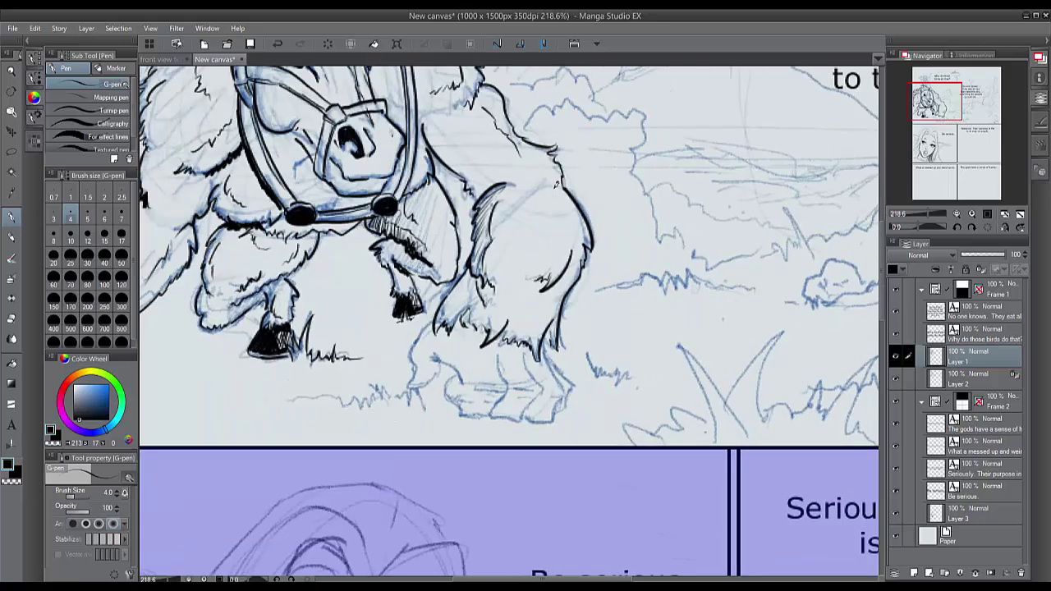
Ink the mount's large clawed hind foot with its separate toes, and the ground line with grass beside it
mouse_move(434, 316)
left_mouse_down()
mouse_move(407, 364)
mouse_move(418, 391)
mouse_move(445, 368)
left_mouse_up()
mouse_move(414, 391)
left_mouse_down()
mouse_move(440, 376)
mouse_move(426, 392)
left_mouse_up()
mouse_move(391, 381)
left_mouse_down()
mouse_move(423, 406)
mouse_move(353, 394)
mouse_move(316, 404)
left_mouse_up()
left_click_drag(432, 358, 469, 386)
left_click_drag(472, 383, 497, 394)
mouse_move(496, 393)
left_mouse_down()
mouse_move(487, 415)
mouse_move(453, 405)
left_mouse_up()
left_click_drag(444, 374, 456, 404)
mouse_move(518, 348)
left_mouse_down()
mouse_move(527, 420)
mouse_move(498, 410)
left_mouse_up()
left_click_drag(514, 388, 540, 392)
mouse_move(545, 353)
left_mouse_down()
mouse_move(560, 404)
mouse_move(549, 422)
mouse_move(491, 416)
mouse_move(562, 406)
left_mouse_up()
Ink grass blades behind the hind foot and extend the broken ground line beneath the mount
left_click_drag(627, 382, 617, 362)
left_click_drag(614, 380, 586, 343)
left_click_drag(585, 378, 575, 352)
left_click_drag(653, 380, 631, 384)
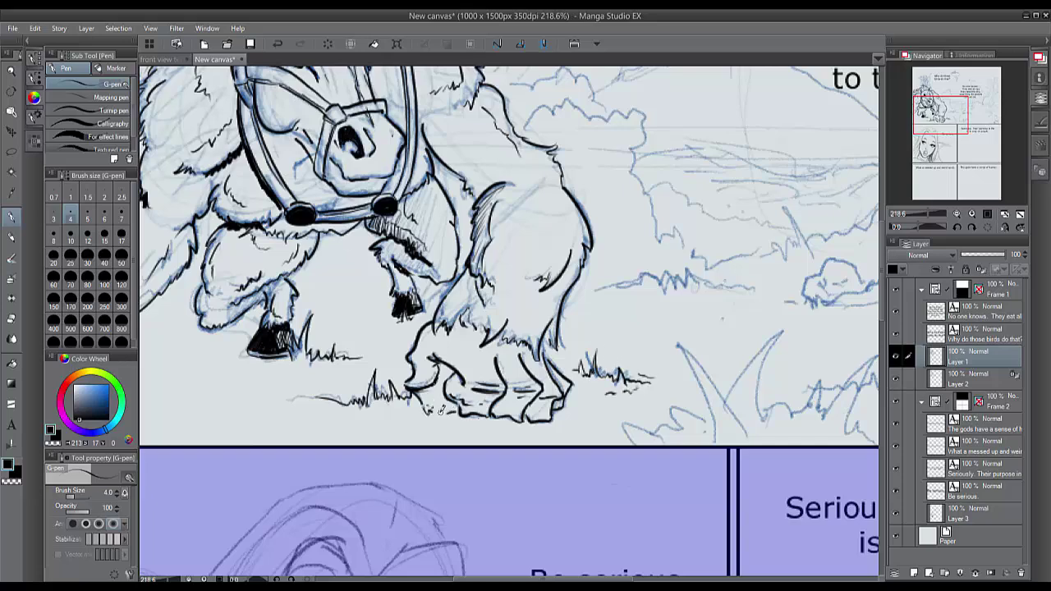
left_click_drag(297, 397, 237, 396)
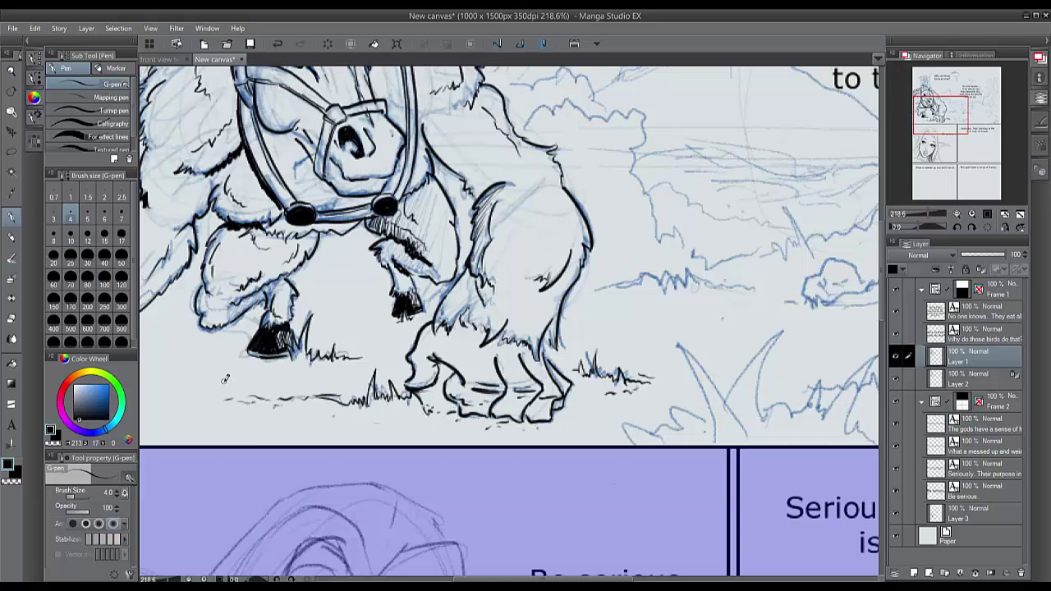
Ink the elf rider's chest edge and diagonal strap, and the curved bow with its string across her body
scroll(225, 380, "down", 5)
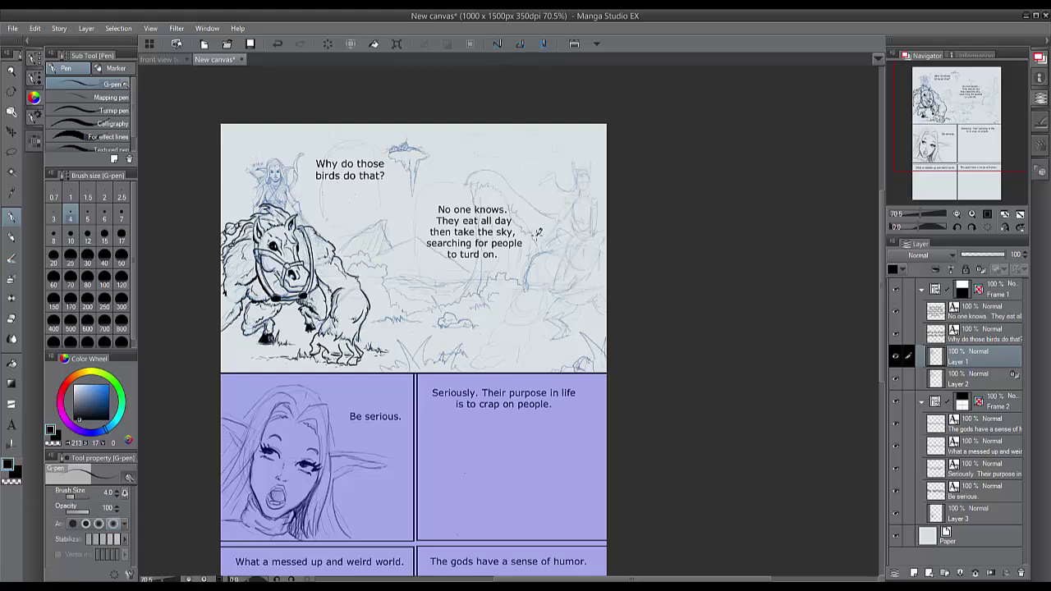
scroll(538, 233, "up", 7)
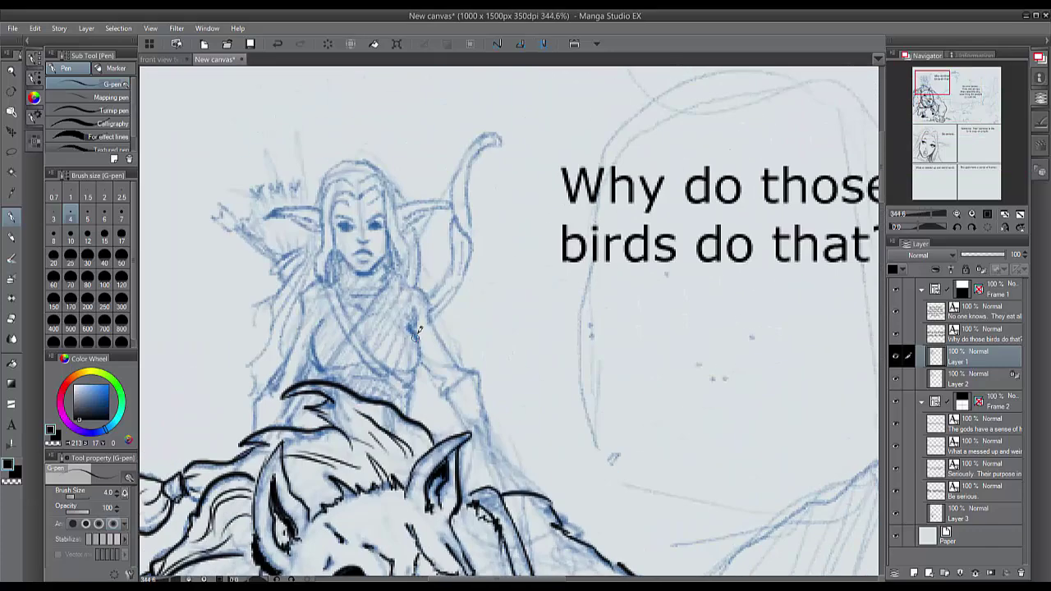
left_click_drag(412, 314, 411, 369)
left_click_drag(335, 285, 369, 363)
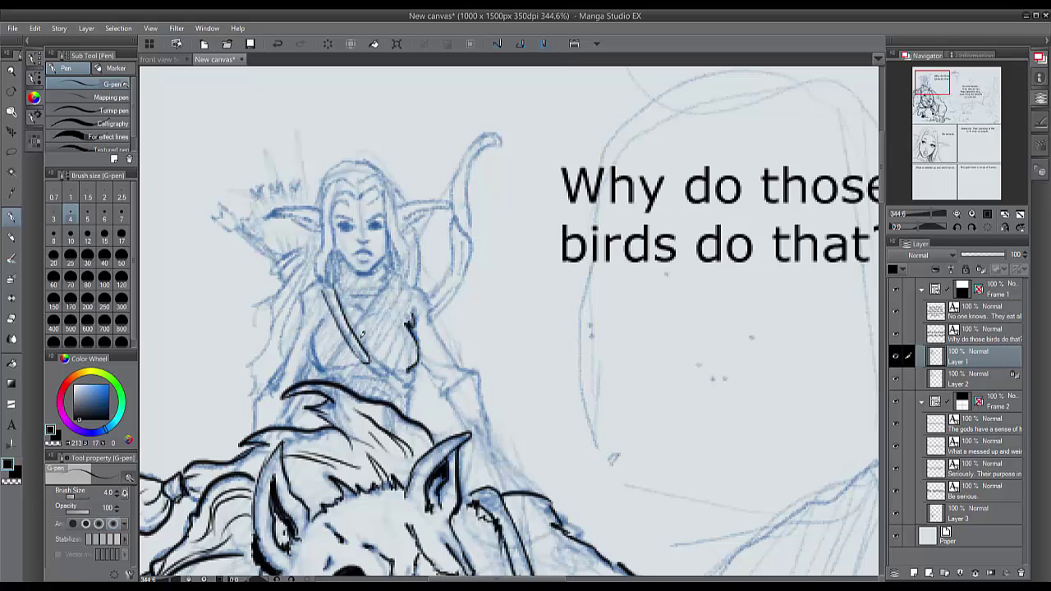
mouse_move(496, 136)
left_mouse_down()
mouse_move(484, 130)
mouse_move(465, 240)
mouse_move(457, 231)
mouse_move(429, 303)
left_mouse_up()
left_click_drag(466, 240, 431, 318)
left_click_drag(479, 133, 316, 370)
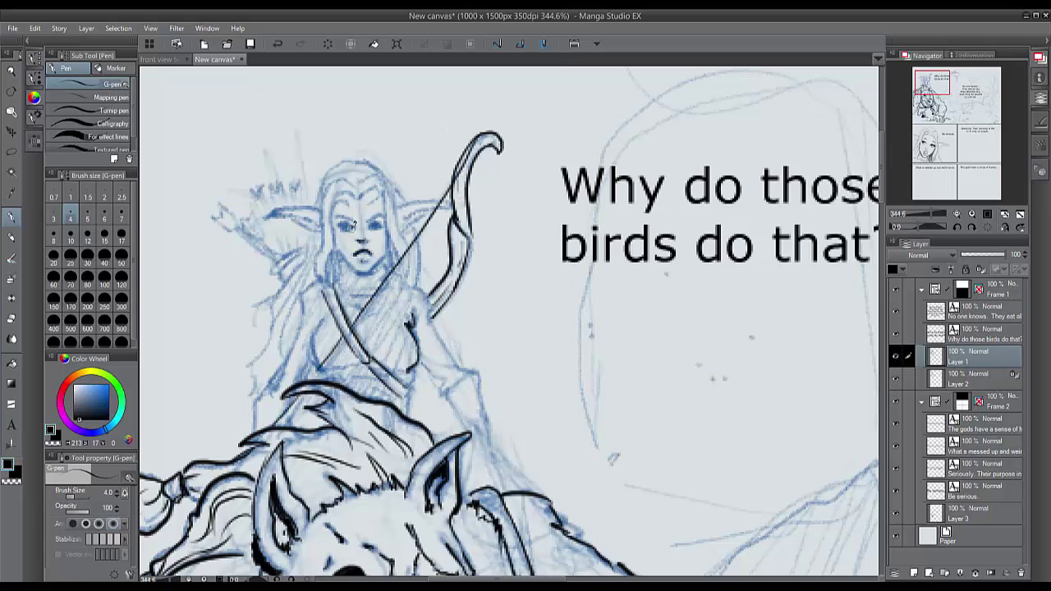
Ink the hair framing the elf rider's face and the top of her head
left_click_drag(343, 201, 317, 281)
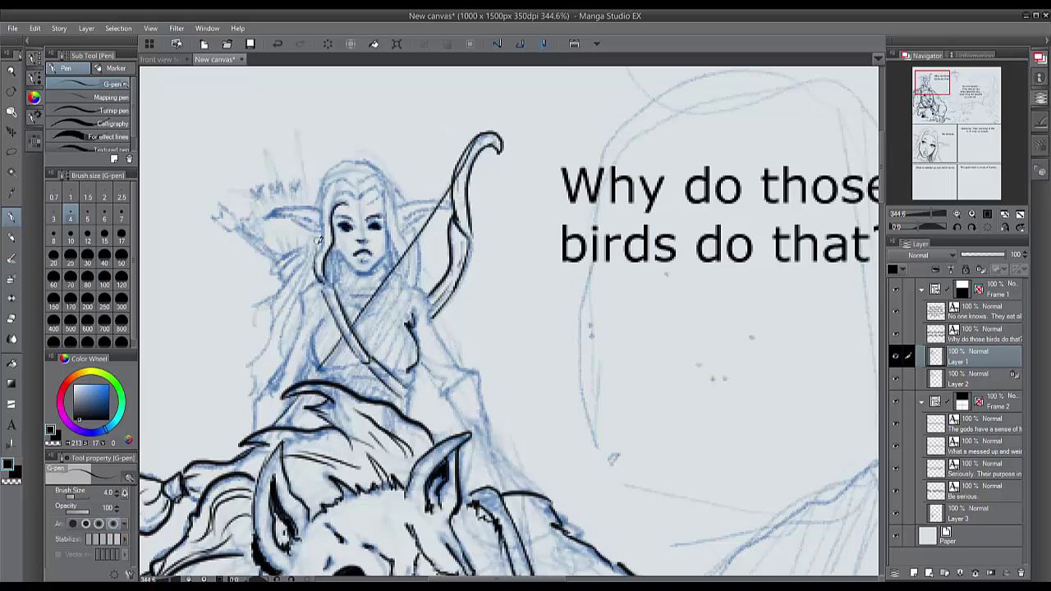
mouse_move(350, 182)
left_mouse_down()
mouse_move(315, 247)
mouse_move(403, 274)
mouse_move(354, 167)
left_mouse_up()
left_click_drag(321, 202, 374, 168)
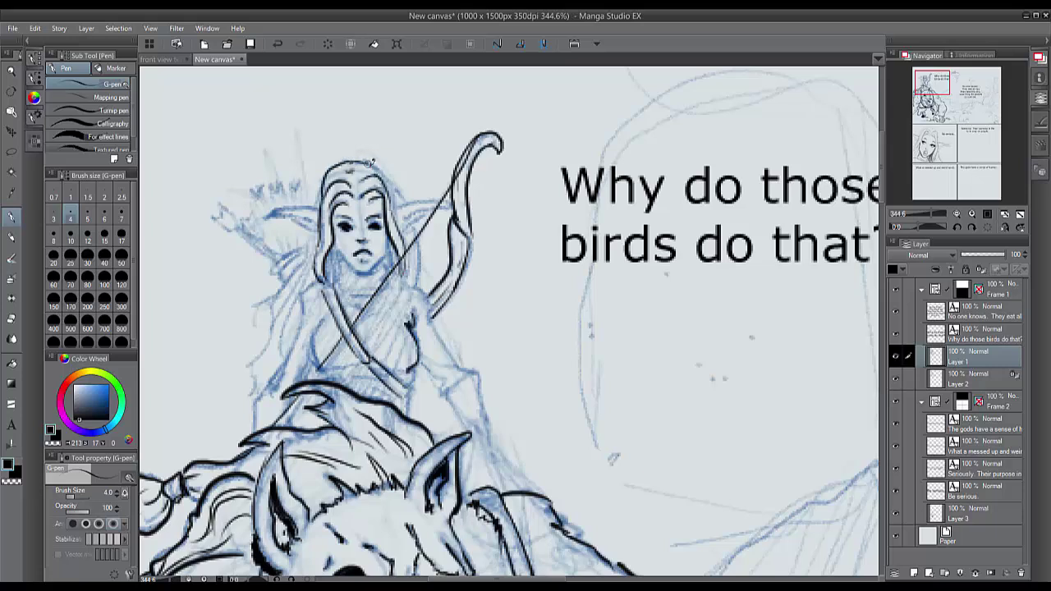
Ink the rider's pointed ear, long hair flowing behind her shoulder, adjacent arm, neckline and waist
mouse_move(318, 220)
left_mouse_down()
mouse_move(268, 215)
mouse_move(318, 207)
left_mouse_up()
mouse_move(295, 218)
left_mouse_down()
mouse_move(312, 230)
mouse_move(265, 296)
left_mouse_up()
mouse_move(306, 250)
left_mouse_down()
mouse_move(239, 315)
mouse_move(238, 402)
left_mouse_up()
left_click_drag(256, 366, 237, 399)
mouse_move(320, 270)
left_mouse_down()
mouse_move(287, 303)
mouse_move(266, 368)
left_mouse_up()
mouse_move(303, 325)
left_mouse_down()
mouse_move(257, 428)
mouse_move(319, 368)
left_mouse_up()
mouse_move(354, 312)
left_mouse_down()
mouse_move(379, 314)
mouse_move(375, 293)
left_mouse_up()
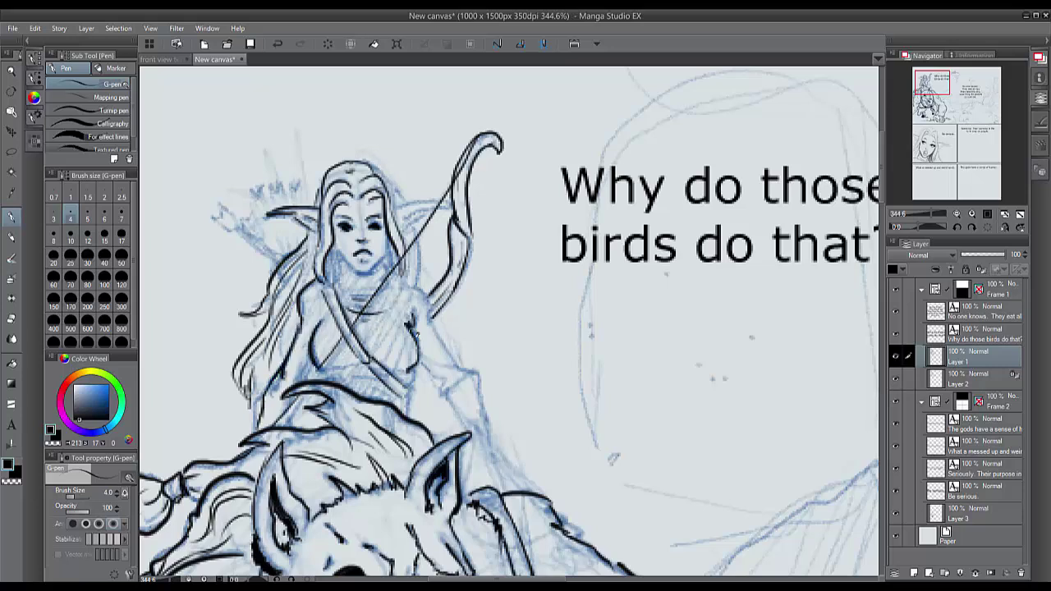
left_click_drag(410, 371, 412, 400)
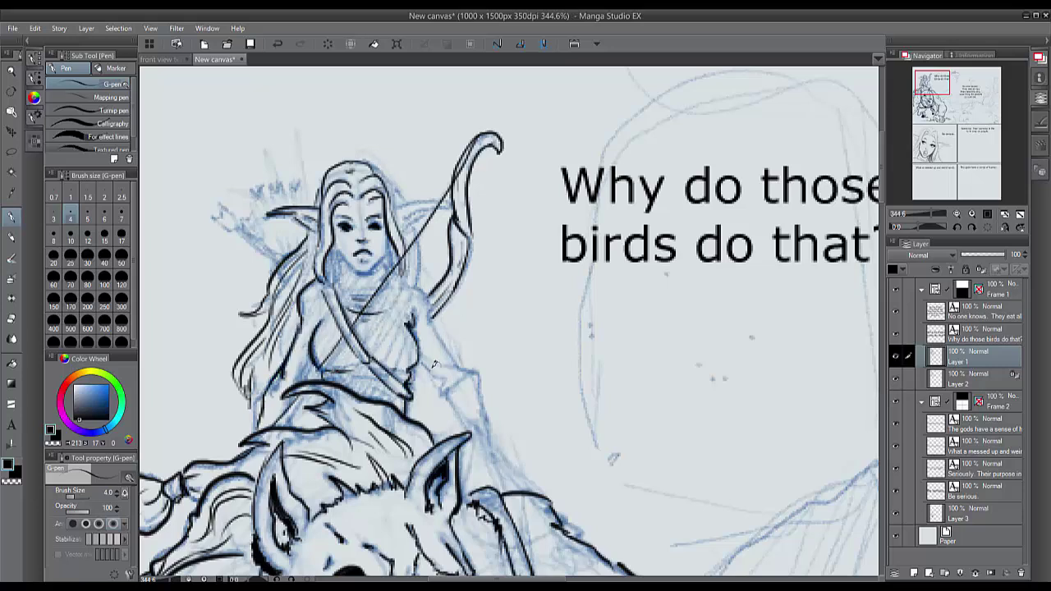
left_click_drag(423, 361, 445, 392)
left_click_drag(398, 283, 426, 298)
mouse_move(424, 301)
left_mouse_down()
mouse_move(461, 373)
mouse_move(478, 379)
left_mouse_up()
left_click_drag(477, 378, 496, 449)
left_click_drag(443, 389, 465, 431)
left_click_drag(482, 533, 471, 419)
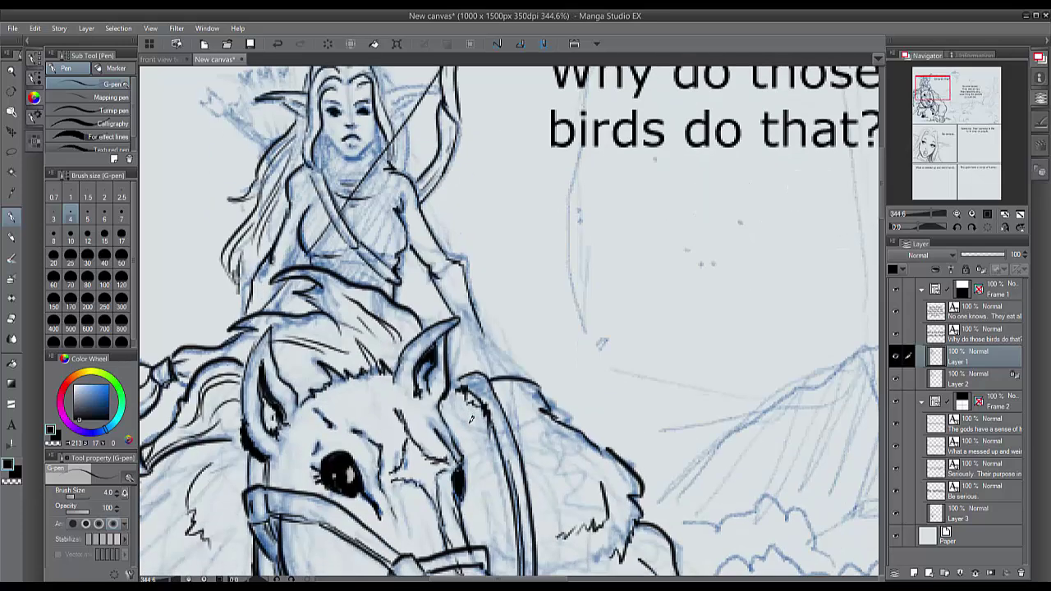
key("ctrl+z")
key("ctrl+z")
key("ctrl+z")
key("ctrl+z")
key("ctrl+z")
key("ctrl+z")
Ink the rider's bow-side arm as a simple line running straight down behind the mount's mane
mouse_move(399, 215)
left_mouse_down()
mouse_move(407, 235)
mouse_move(389, 255)
mouse_move(420, 276)
mouse_move(415, 321)
left_mouse_up()
key("ctrl+minus")
key("ctrl+minus")
key("ctrl+minus")
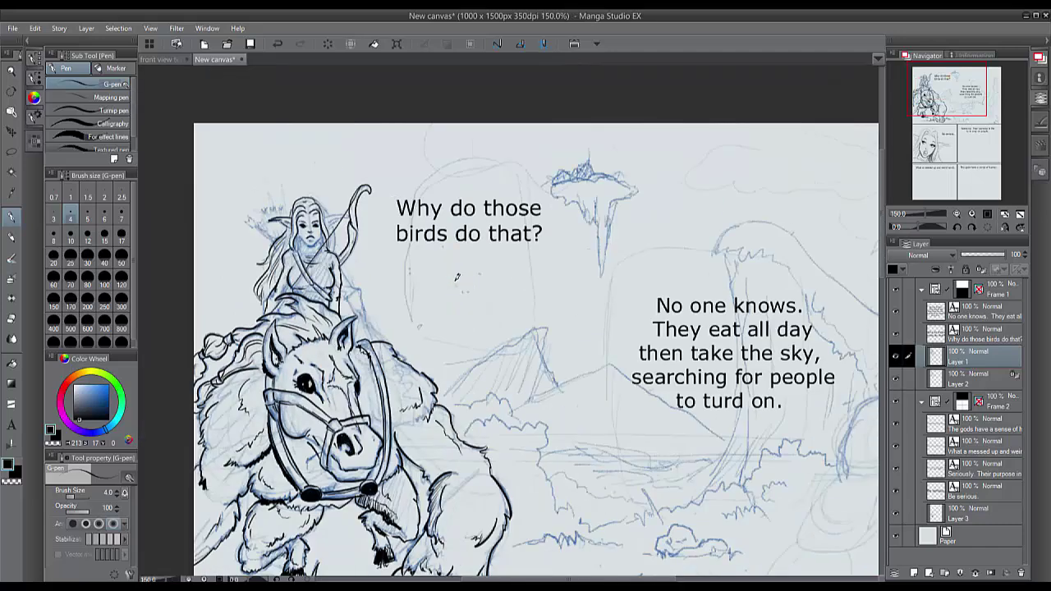
Ink the rider's collar and fill the hair beside her jaw with solid black shadows
scroll(448, 320, "up", 5)
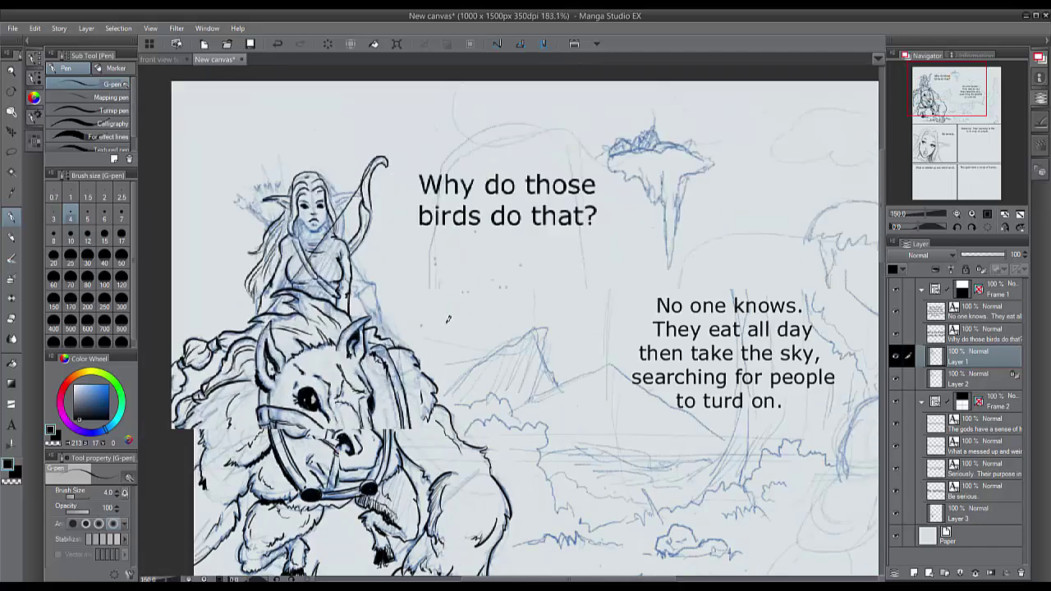
mouse_move(440, 281)
left_mouse_down()
mouse_move(411, 304)
mouse_move(393, 284)
left_mouse_up()
mouse_move(396, 291)
left_mouse_down()
mouse_move(397, 320)
mouse_move(431, 315)
left_mouse_up()
left_click_drag(399, 321, 435, 327)
left_click_drag(391, 283, 397, 307)
mouse_move(388, 284)
left_mouse_down()
mouse_move(382, 309)
mouse_move(438, 299)
mouse_move(442, 273)
mouse_move(375, 267)
mouse_move(369, 305)
left_mouse_up()
Ink the rider's bow-side ear and the hair behind it, and finish the quiver of arrows at her back
left_click_drag(467, 261, 454, 301)
left_click_drag(446, 244, 505, 238)
mouse_move(504, 239)
left_mouse_down()
mouse_move(461, 261)
mouse_move(471, 315)
left_mouse_up()
left_click_drag(458, 261, 455, 297)
left_click_drag(436, 213, 452, 237)
mouse_move(352, 269)
left_mouse_down()
mouse_move(325, 297)
mouse_move(320, 276)
mouse_move(276, 239)
mouse_move(314, 258)
mouse_move(306, 261)
mouse_move(326, 233)
mouse_move(319, 238)
mouse_move(337, 254)
mouse_move(320, 279)
mouse_move(351, 215)
mouse_move(330, 283)
left_mouse_up()
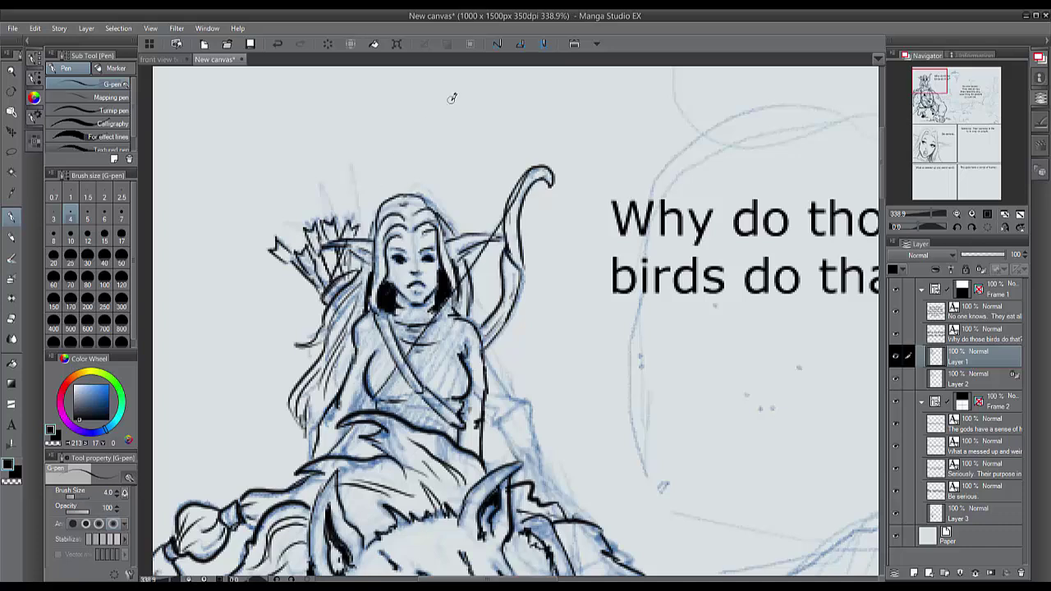
Thicken the shadow lines along the edges of the rider's top at both shoulders
left_click_drag(366, 370, 378, 332)
mouse_move(466, 353)
left_mouse_down()
mouse_move(444, 314)
mouse_move(454, 327)
left_mouse_up()
left_click_drag(370, 356, 376, 334)
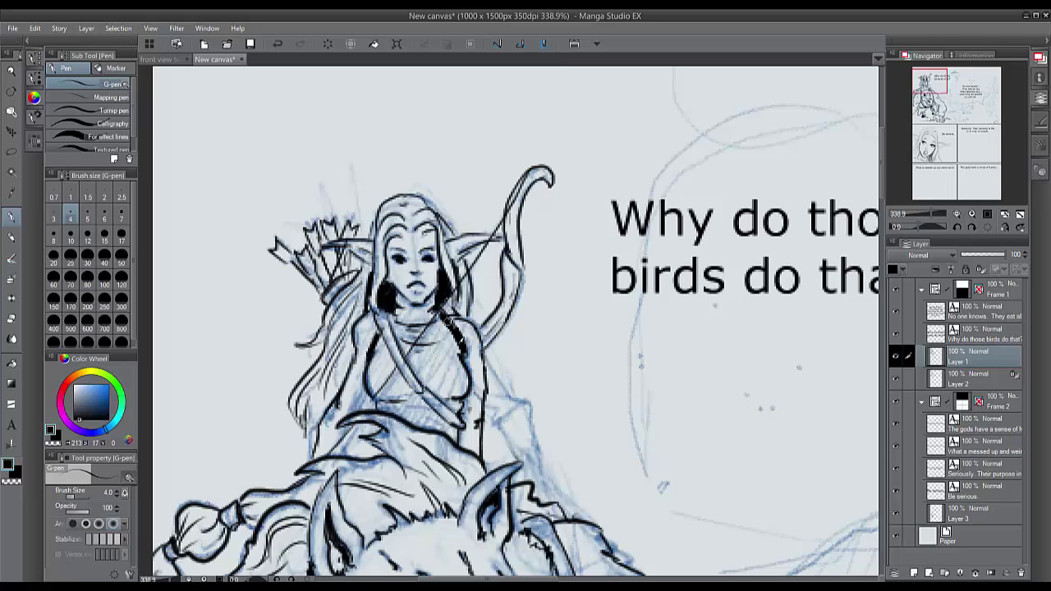
Hide the blue sketch on Layer 2 and check the inked mount and rider on their own
left_click(959, 376)
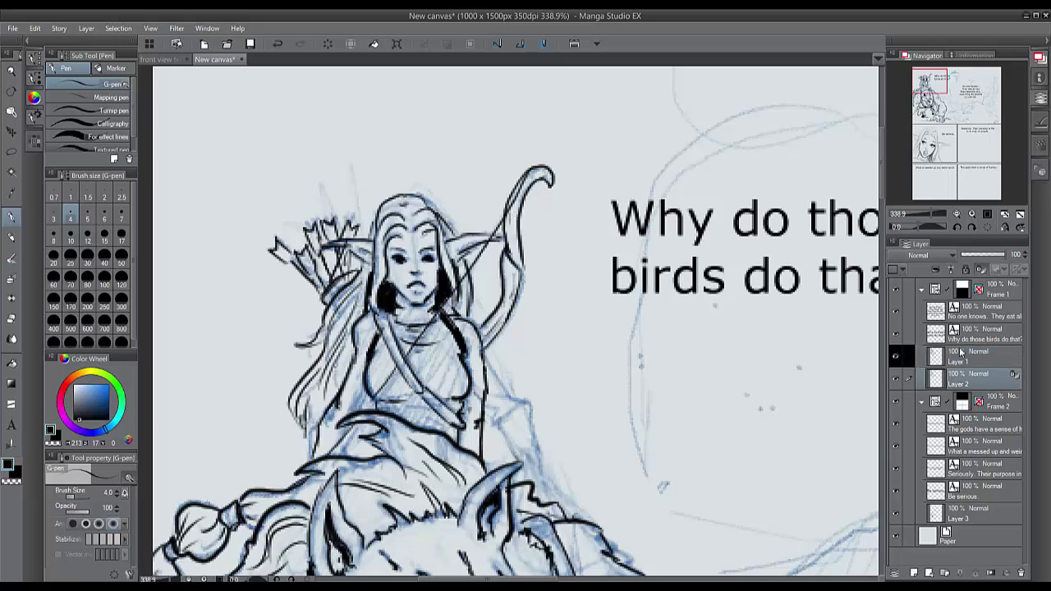
left_click(13, 319)
scroll(518, 395, "down", 6)
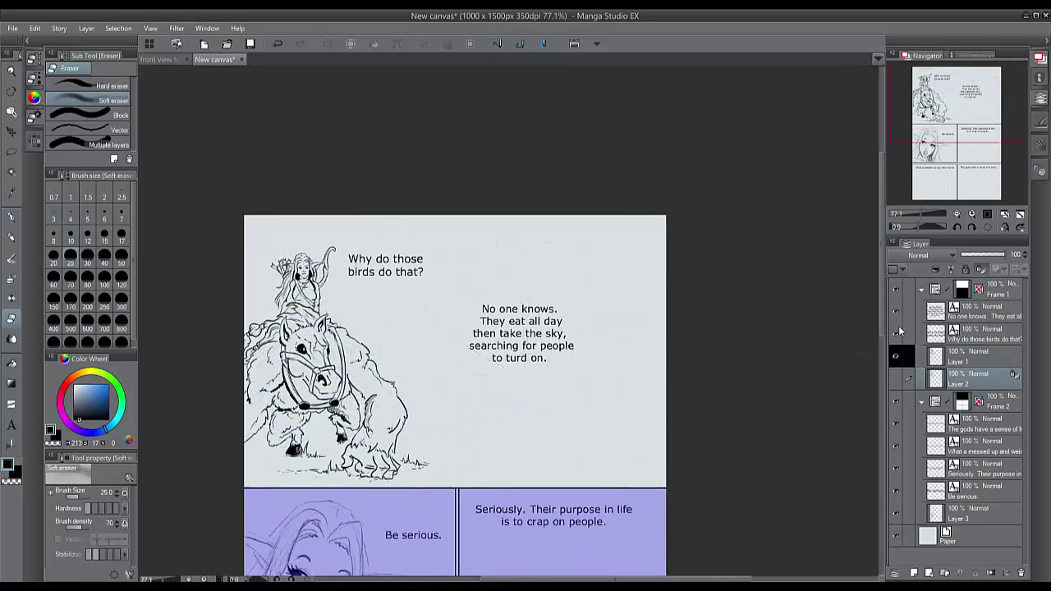
scroll(509, 320, "up", 4)
scroll(509, 321, "down", 1)
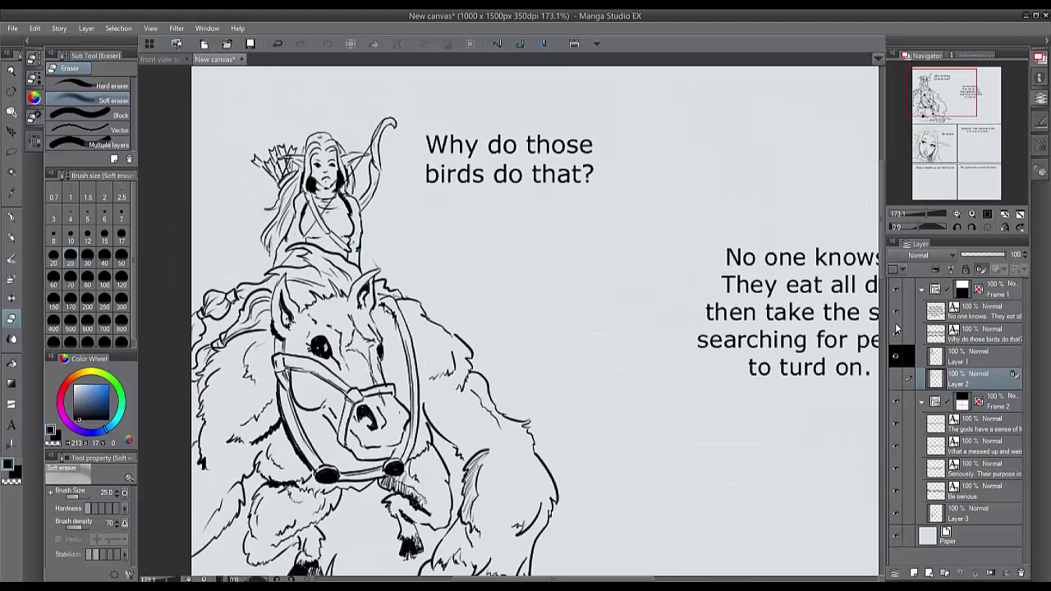
scroll(509, 320, "up", 3)
left_click_drag(493, 246, 470, 499)
On Layer 1, refine the rider's eyes and darken her hair and ears with the G-pen at size 3
left_click(13, 218)
left_click(55, 215)
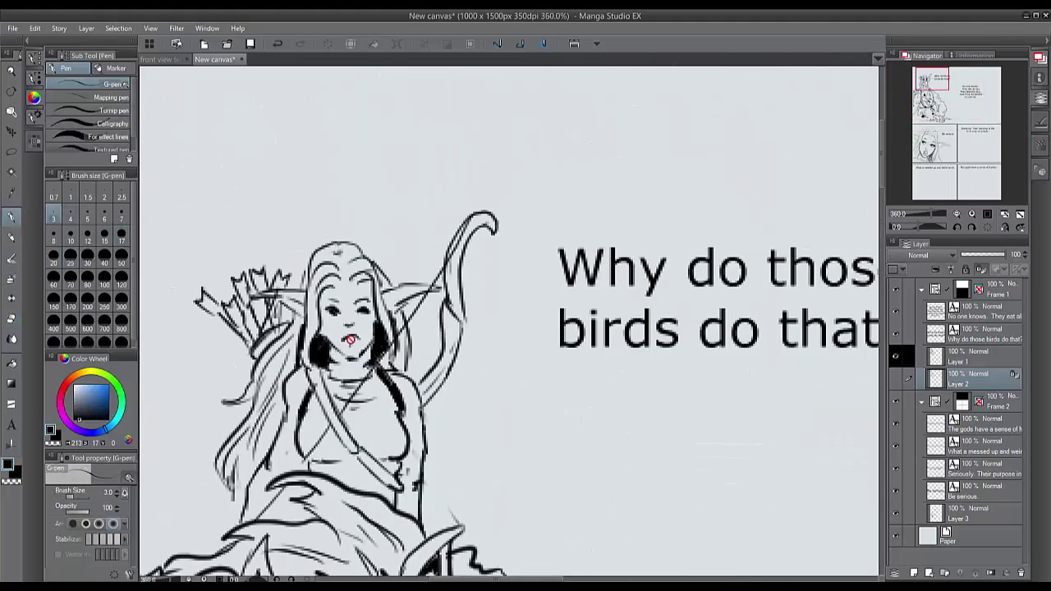
left_click(949, 359)
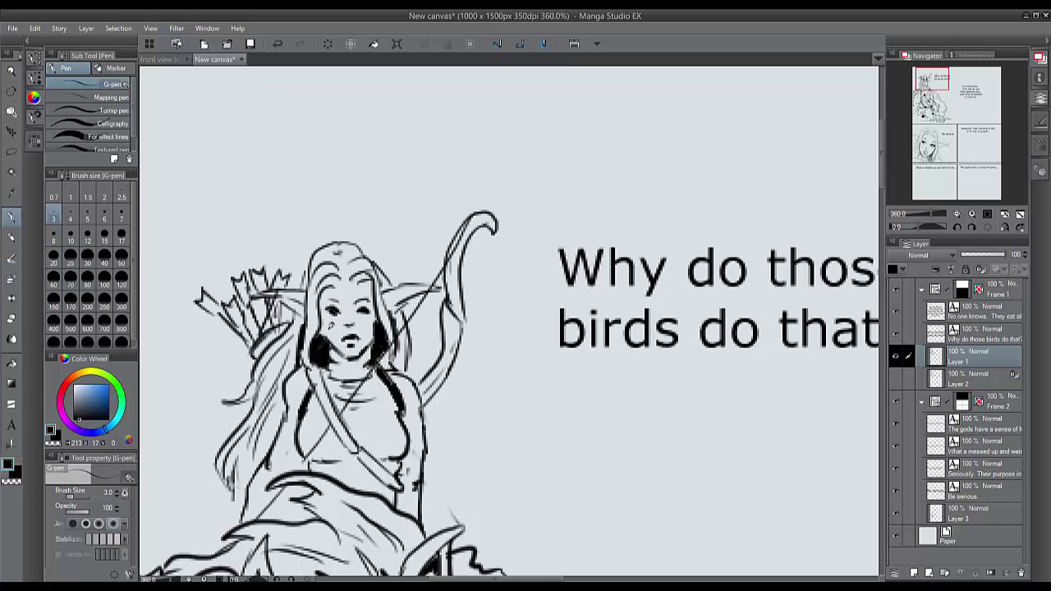
mouse_move(338, 302)
left_mouse_down()
mouse_move(319, 289)
mouse_move(317, 300)
left_mouse_up()
mouse_move(353, 278)
left_mouse_down()
mouse_move(374, 287)
mouse_move(381, 320)
left_mouse_up()
left_click_drag(330, 243, 303, 312)
left_click_drag(396, 304, 434, 294)
mouse_move(401, 309)
left_mouse_down()
mouse_move(407, 333)
mouse_move(389, 373)
left_mouse_up()
left_click_drag(300, 322, 282, 358)
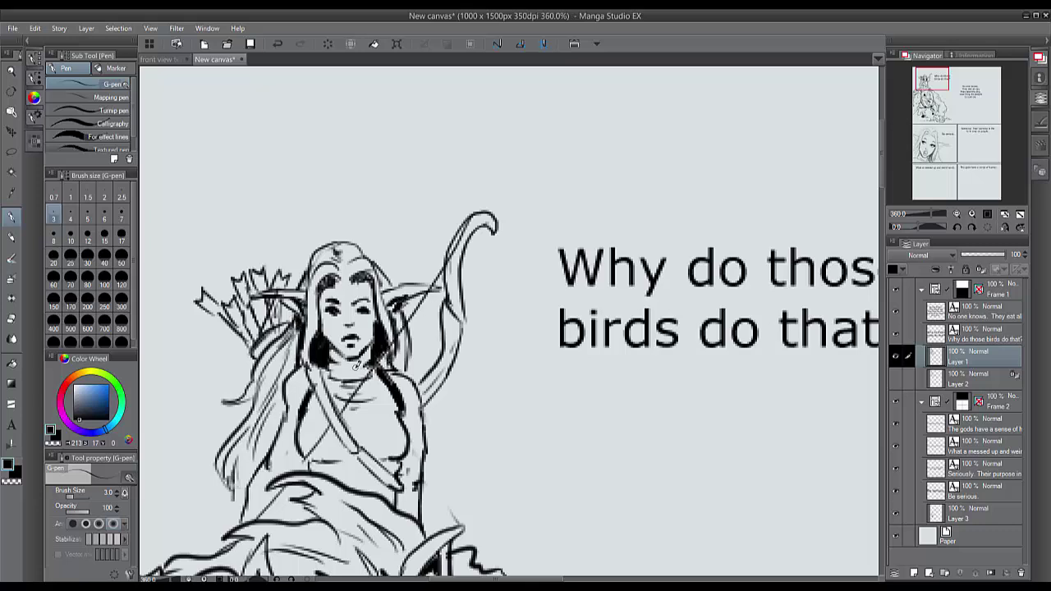
Examine the inked rider and the whole comic page at several magnifications
scroll(416, 329, "down", 5)
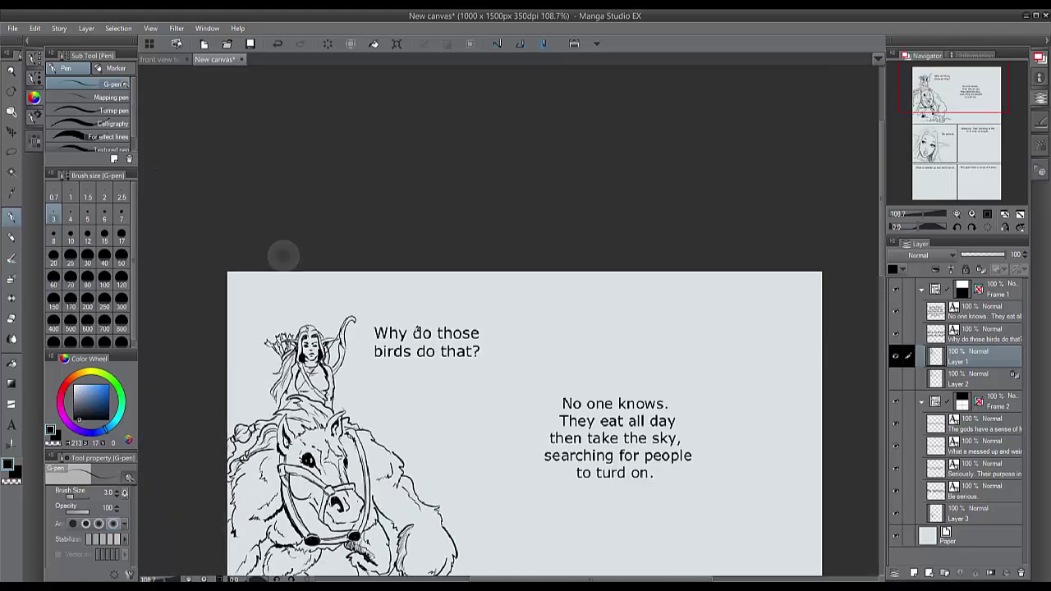
scroll(415, 329, "up", 2)
scroll(416, 330, "down", 3)
scroll(415, 329, "up", 2)
scroll(416, 329, "up", 1)
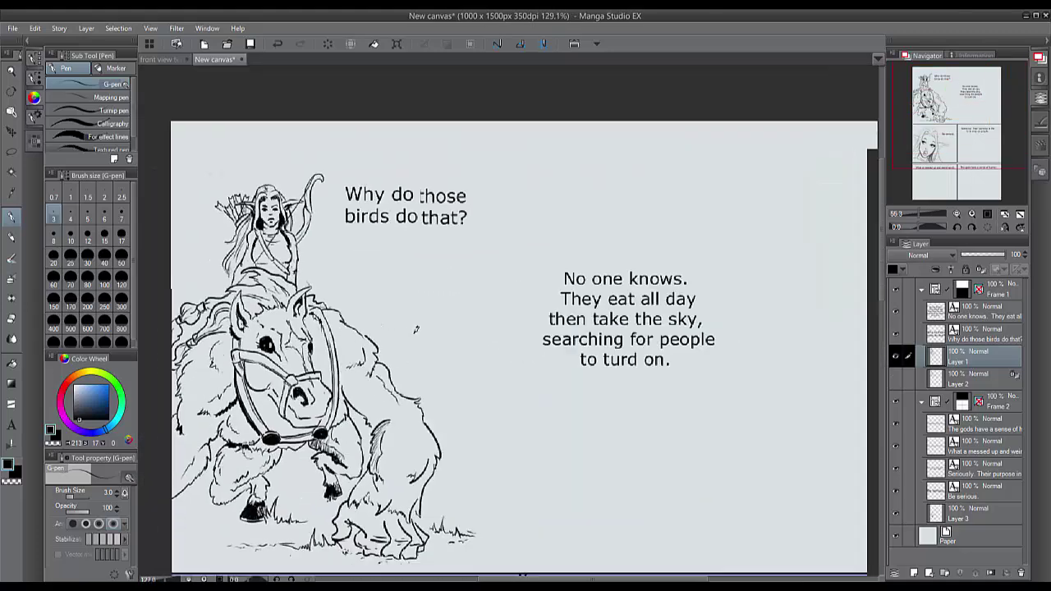
scroll(416, 330, "down", 1)
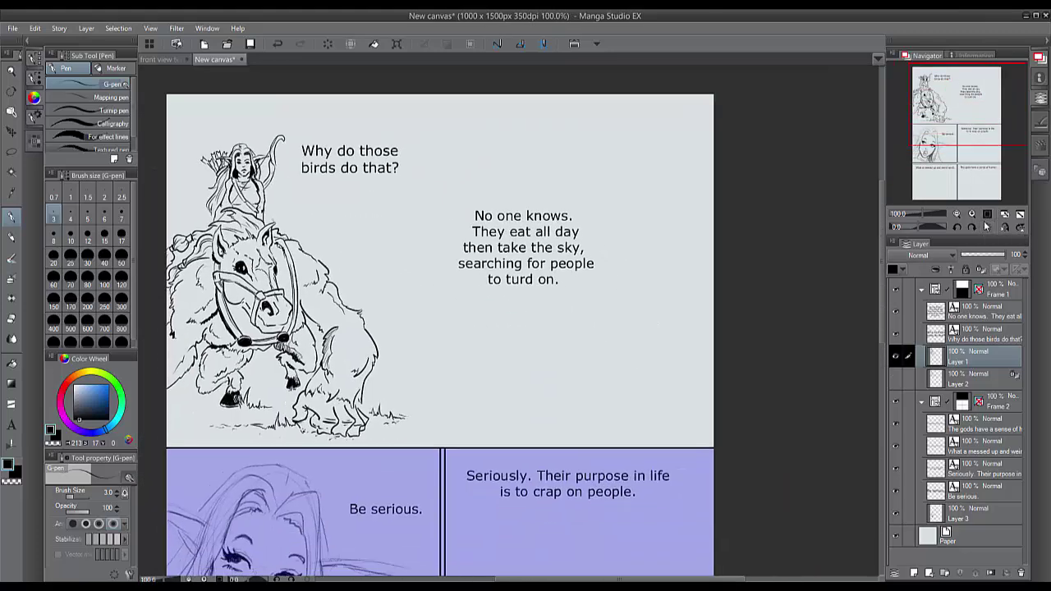
scroll(303, 493, "down", 3)
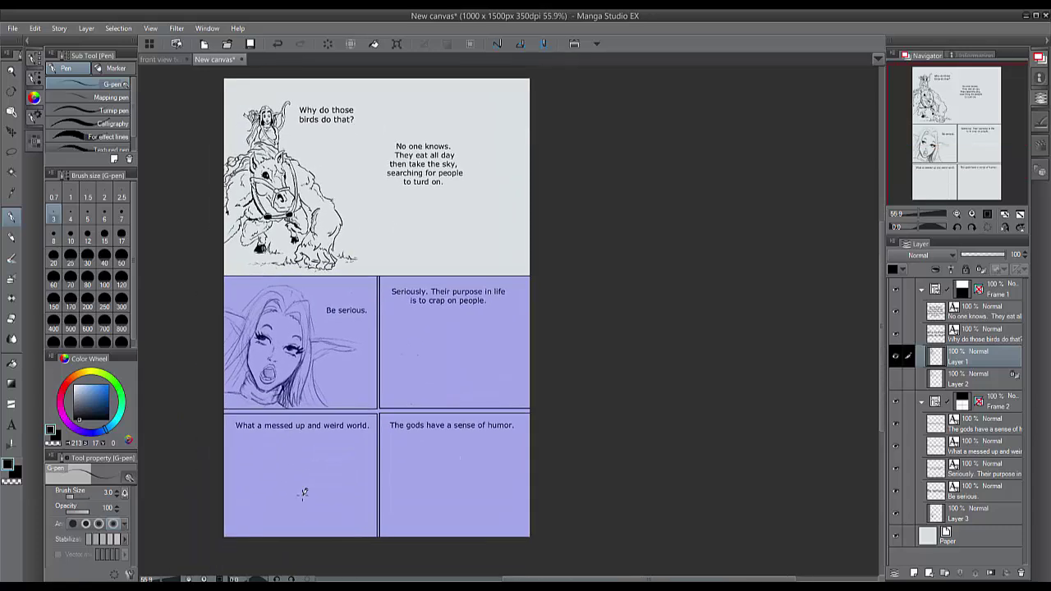
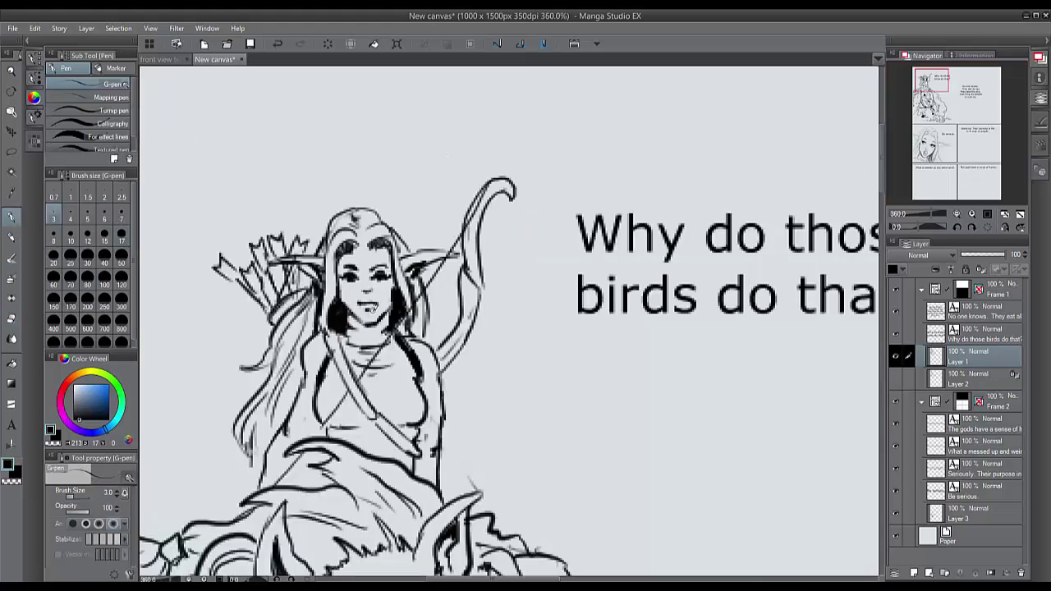
left_click(987, 214)
left_click_drag(960, 103, 932, 86)
left_click(973, 213)
left_click(973, 213)
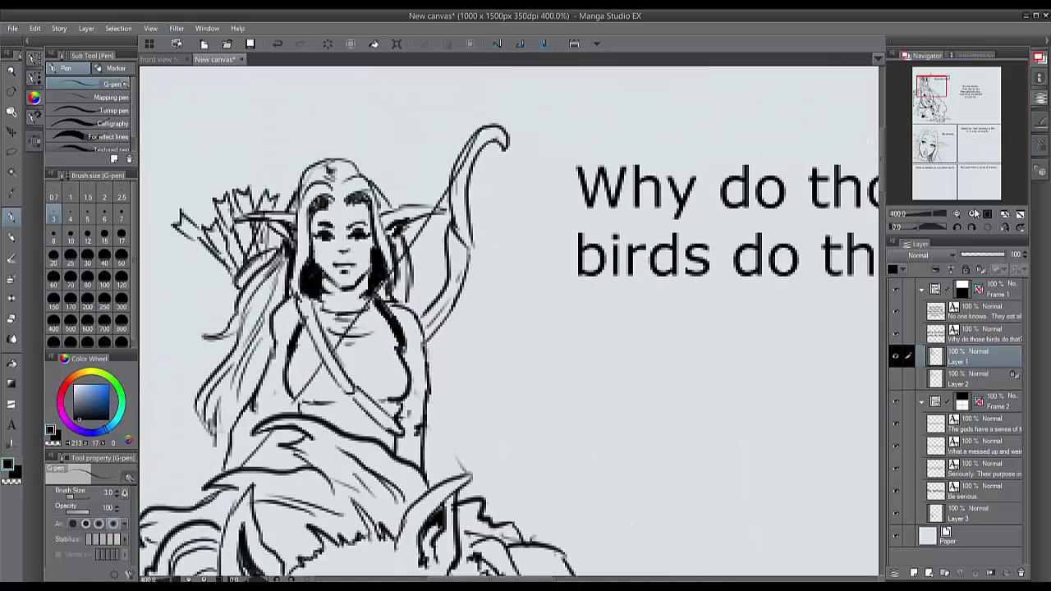
Clean up the linework around the rider's eyes using the eraser at size 3
left_click(331, 235, "alt")
left_click(987, 214)
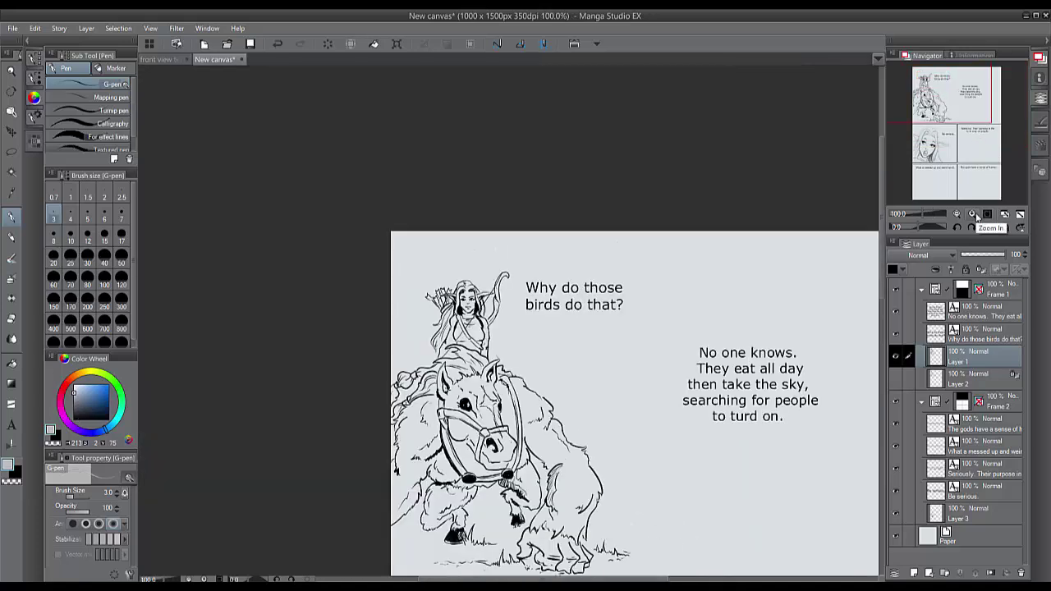
key("ctrl+z")
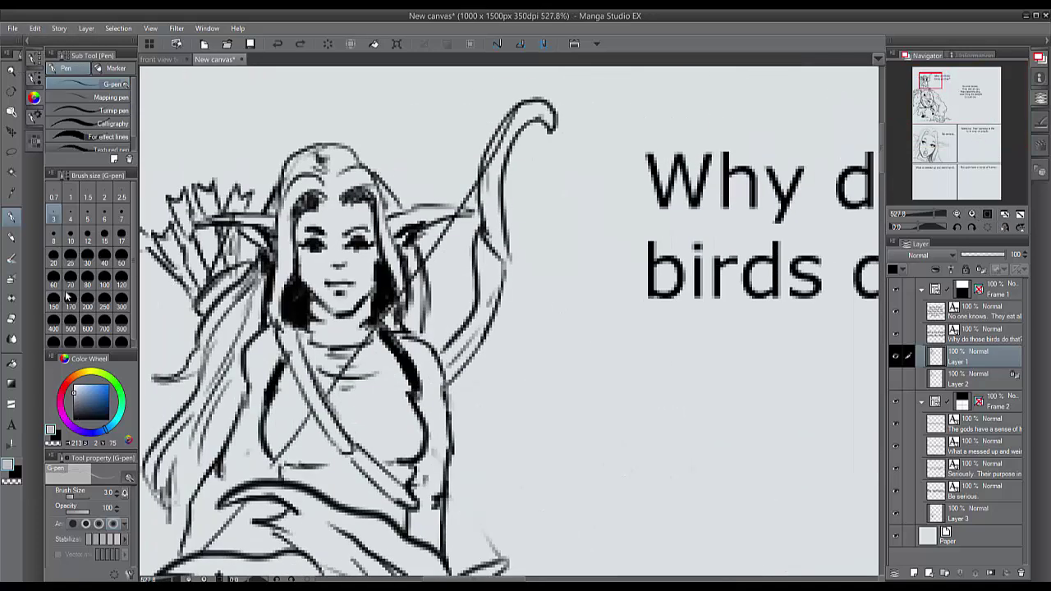
left_click(11, 318)
left_click(53, 214)
left_click_drag(326, 238, 300, 244)
mouse_move(373, 239)
left_mouse_down()
mouse_move(348, 240)
mouse_move(363, 234)
left_mouse_up()
left_click_drag(305, 238, 364, 239)
Return to the G-pen at size 3 with a near-black colour and check the top panel at 100%
left_click(12, 218)
left_click(54, 214)
left_click(74, 419)
left_click(988, 215)
left_click_drag(931, 81, 966, 94)
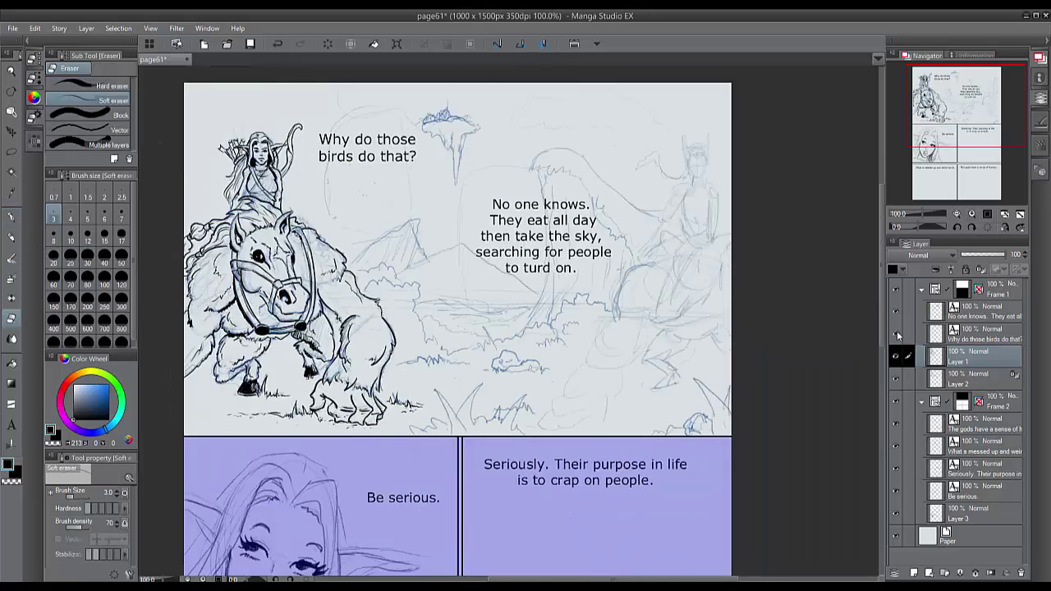
On Layer 3, erase the dark irises of the shouting elf in the "Be serious." panel with a size 15 soft eraser
left_click_drag(525, 459, 564, 246)
left_click_drag(230, 234, 522, 438)
left_click(940, 513)
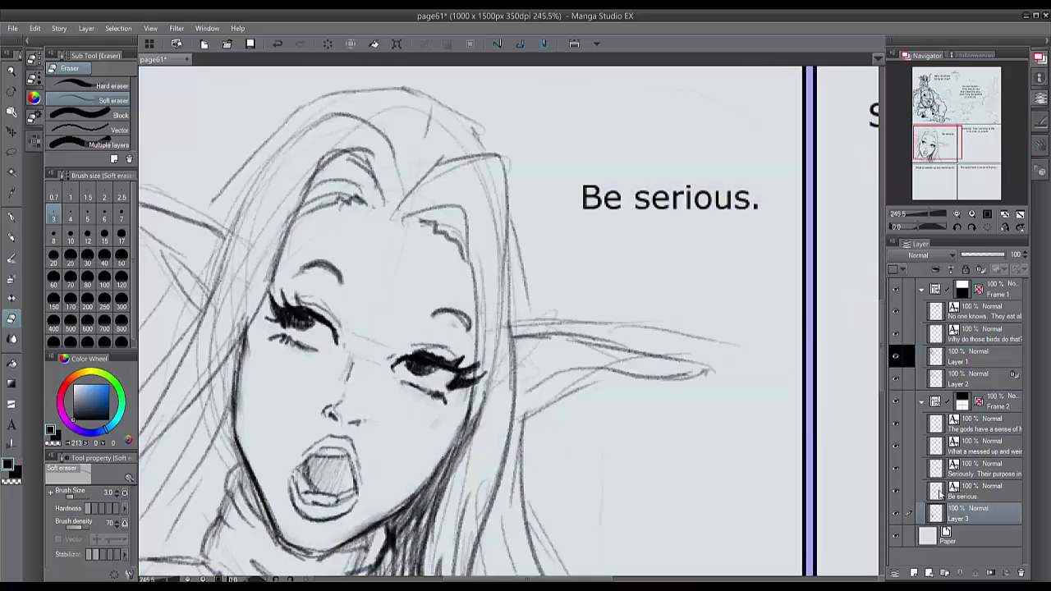
left_click(121, 257)
left_click(104, 236)
left_click_drag(299, 315, 306, 326)
mouse_move(419, 363)
left_mouse_down()
mouse_move(432, 372)
mouse_move(416, 366)
left_mouse_up()
Redraw the shouting elf's irises small and high under the upper lids with the coloured pencil at size 4
left_click(11, 237)
mouse_move(305, 317)
left_mouse_down()
mouse_move(305, 328)
mouse_move(296, 310)
mouse_move(279, 317)
mouse_move(335, 338)
left_mouse_up()
key("ctrl+z")
left_click(71, 215)
mouse_move(457, 369)
left_mouse_down()
mouse_move(401, 358)
mouse_move(414, 352)
left_mouse_up()
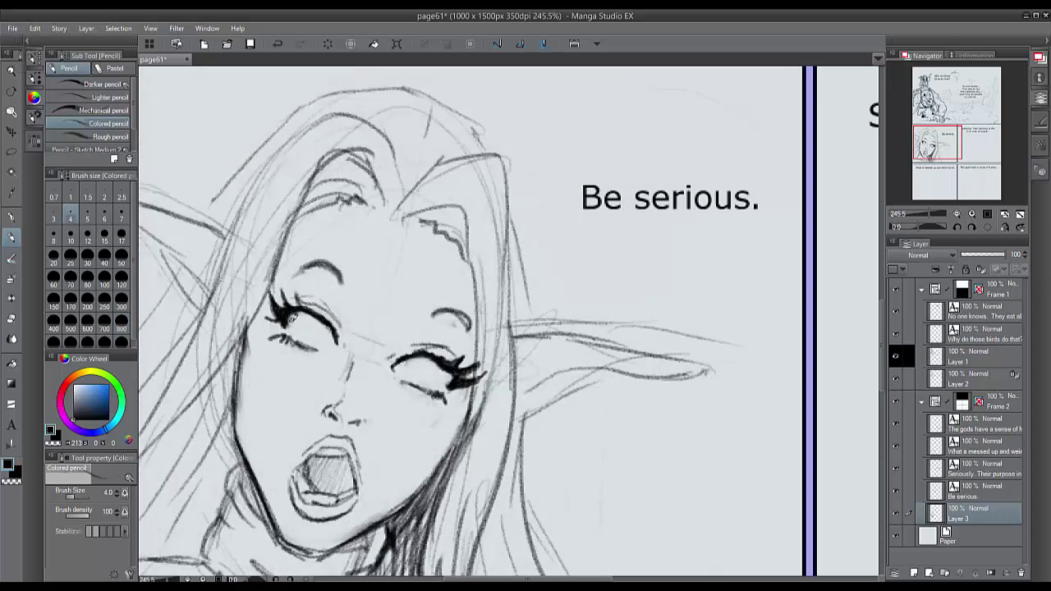
mouse_move(292, 318)
left_mouse_down()
mouse_move(309, 313)
mouse_move(296, 312)
left_mouse_up()
mouse_move(403, 358)
left_mouse_down()
mouse_move(423, 360)
mouse_move(407, 362)
left_mouse_up()
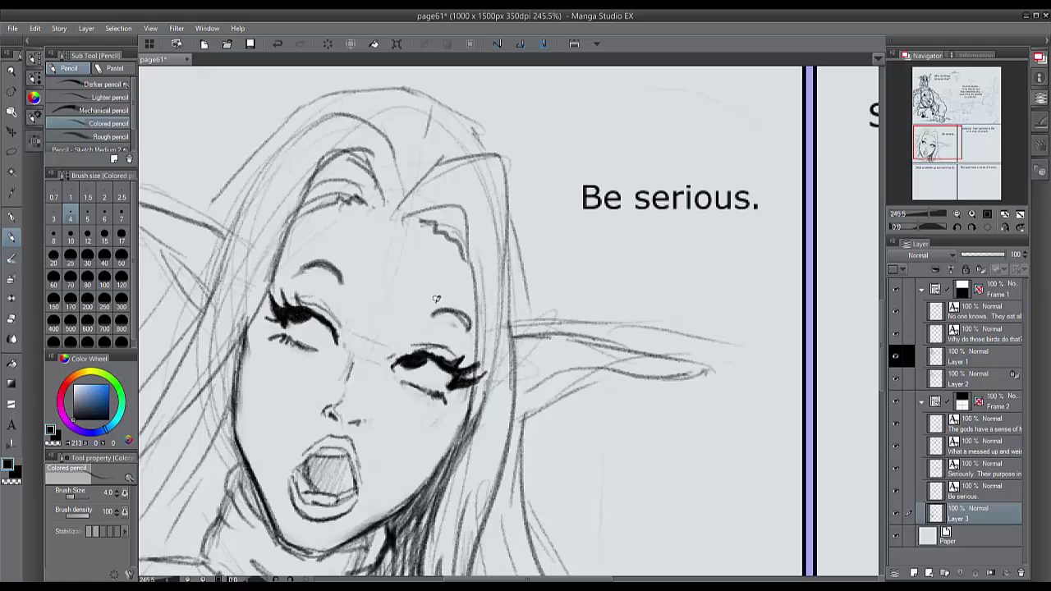
key("ctrl+0")
scroll(449, 305, "up", 2)
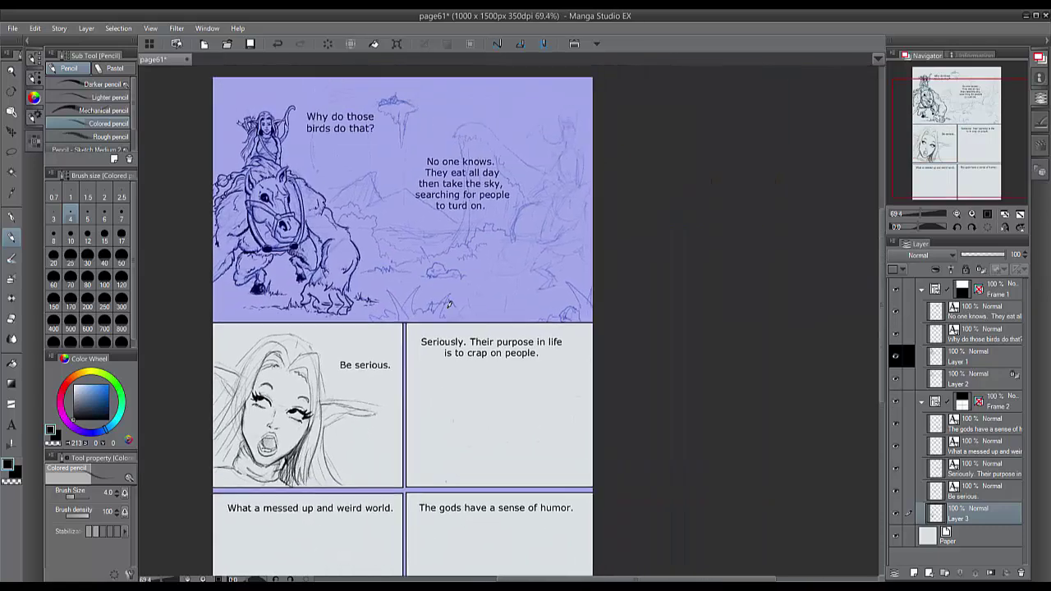
scroll(449, 305, "down", 3)
scroll(449, 305, "up", 4)
Lock Layer 3's transparent pixels and recolour the whole elf sketch blue with the G-pen at size 100
left_click(981, 269)
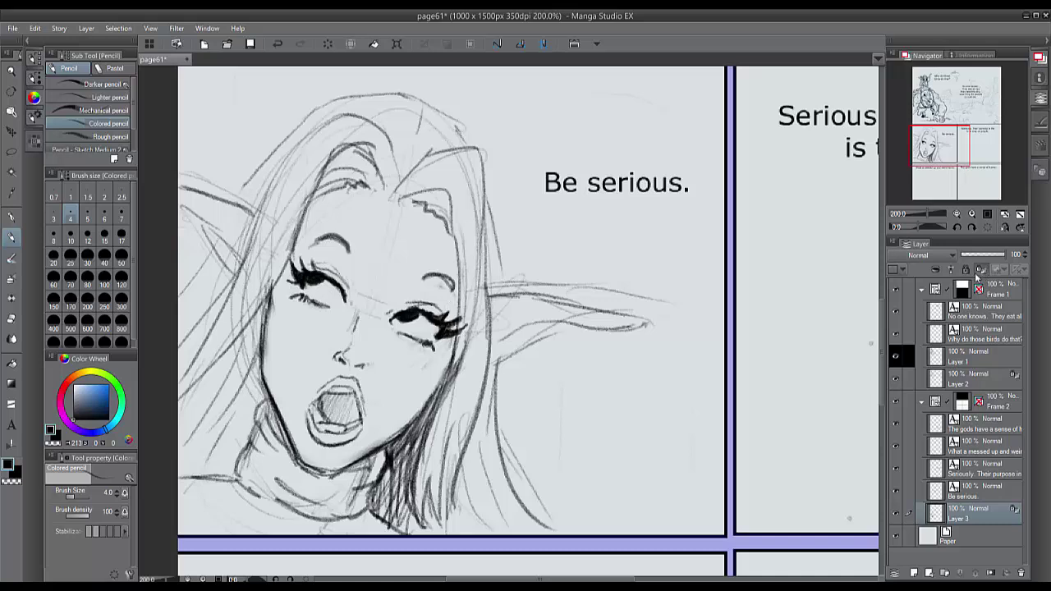
left_click(12, 216)
left_click(101, 404)
left_click_drag(279, 234, 413, 173)
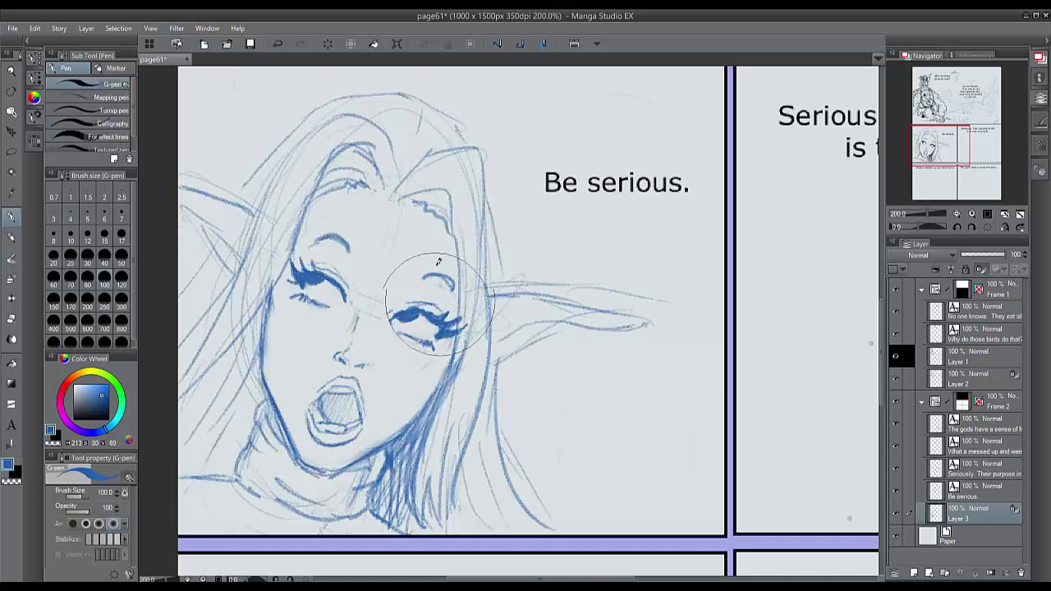
Add a new layer above the blue elf sketch and set the G-pen to near-black at size 5
key("ctrl+shift+n")
left_click(55, 211)
left_click(87, 214)
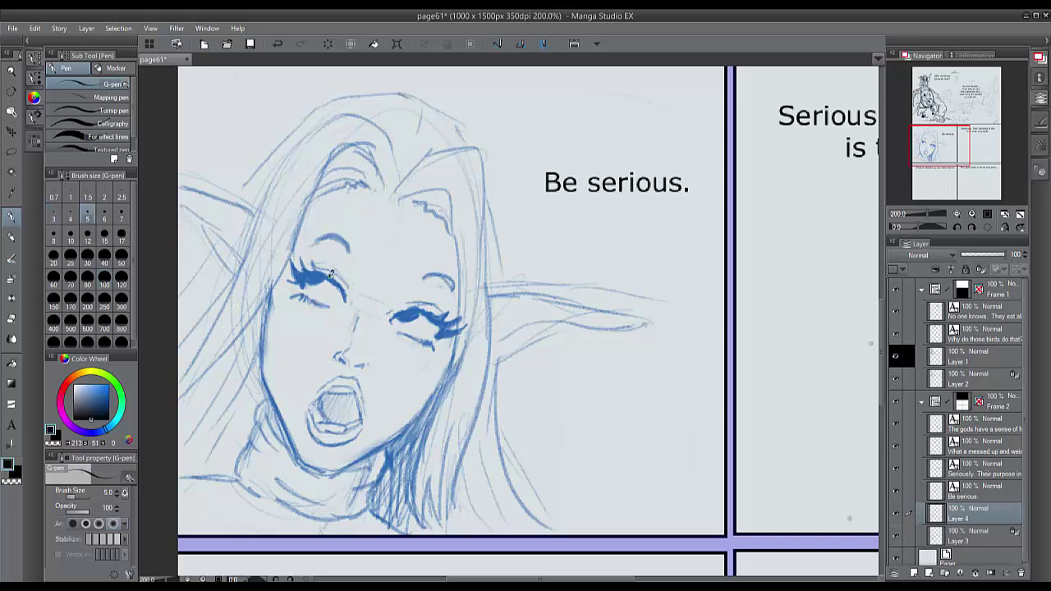
Try inking the upper lid, lashes and iris of the elf's left-hand eye, and undo the strokes
mouse_move(298, 274)
left_mouse_down()
mouse_move(303, 256)
mouse_move(346, 299)
mouse_move(350, 283)
left_mouse_up()
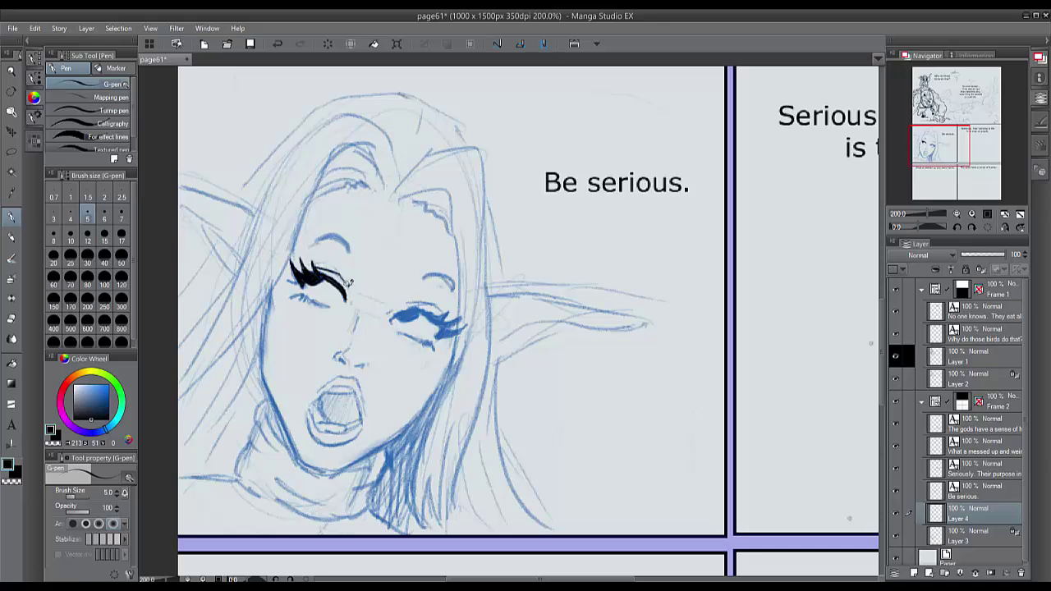
scroll(344, 224, "up", 3)
scroll(343, 224, "down", 5)
scroll(343, 223, "up", 4)
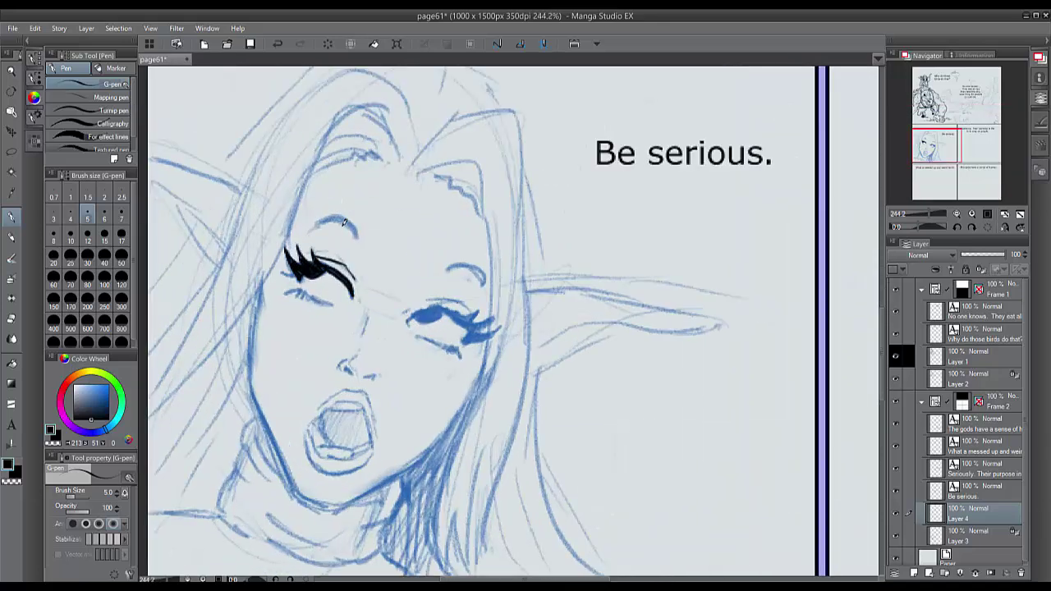
key("ctrl+z")
key("ctrl+z")
On Layer 3, unlock the transparent pixels, sample the sketch's blue for the coloured pencil, and erase both of the elf's eyes
left_click(960, 536)
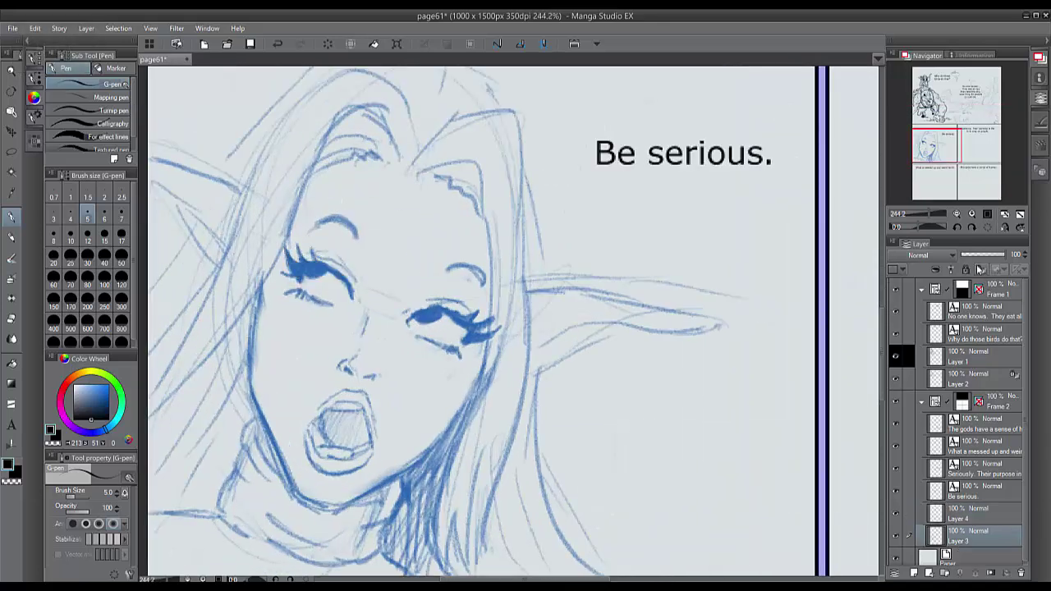
left_click(288, 202, "alt")
mouse_move(350, 298)
left_mouse_down()
mouse_move(287, 284)
mouse_move(436, 316)
mouse_move(443, 352)
left_mouse_up()
left_click(11, 237)
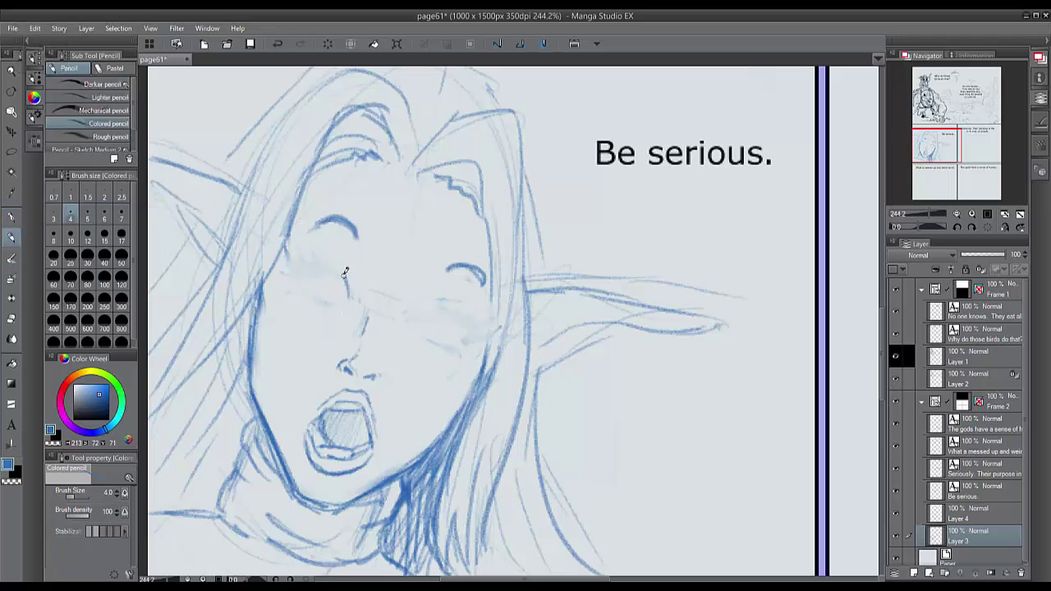
Try redrawing both elf eyes wide open with round irises and short lashes using the size 4 coloured pencil
mouse_move(345, 272)
left_mouse_down()
mouse_move(296, 271)
mouse_move(310, 301)
left_mouse_up()
left_click_drag(444, 304, 472, 337)
left_click_drag(413, 317, 469, 314)
left_click_drag(420, 334, 466, 347)
left_click_drag(280, 250, 301, 264)
left_click_drag(300, 260, 295, 247)
left_click_drag(314, 254, 310, 243)
left_click_drag(471, 332, 499, 327)
left_click_drag(301, 256, 319, 264)
left_click_drag(420, 309, 448, 311)
key("ctrl+alt+0")
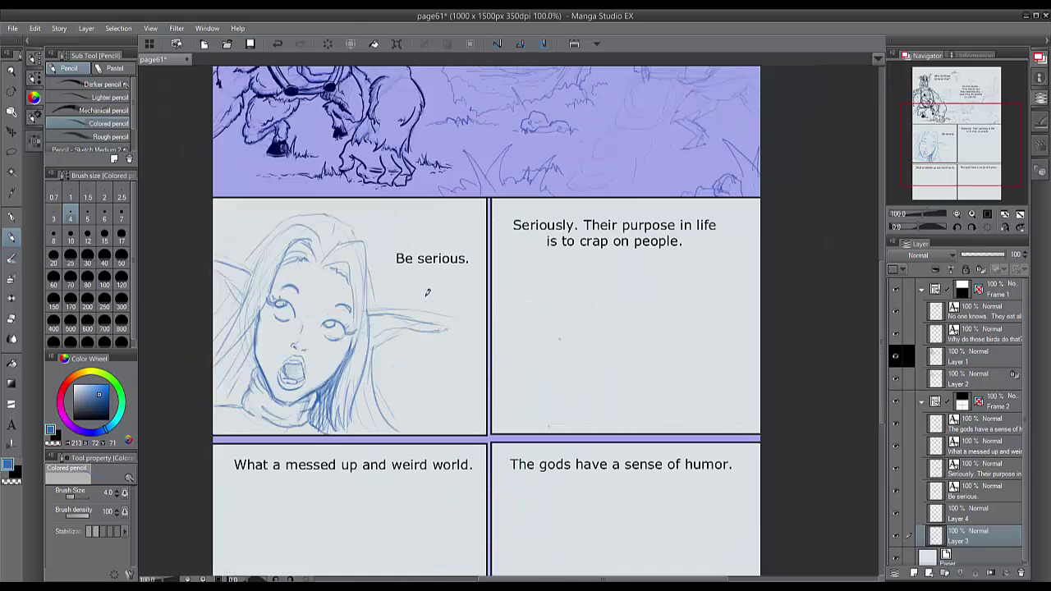
Undo the wide-open eye redraw and the erasing of the original eyes
key("ctrl+z")
key("ctrl+z")
key("ctrl+z")
key("ctrl+z")
key("ctrl+z")
key("ctrl+z")
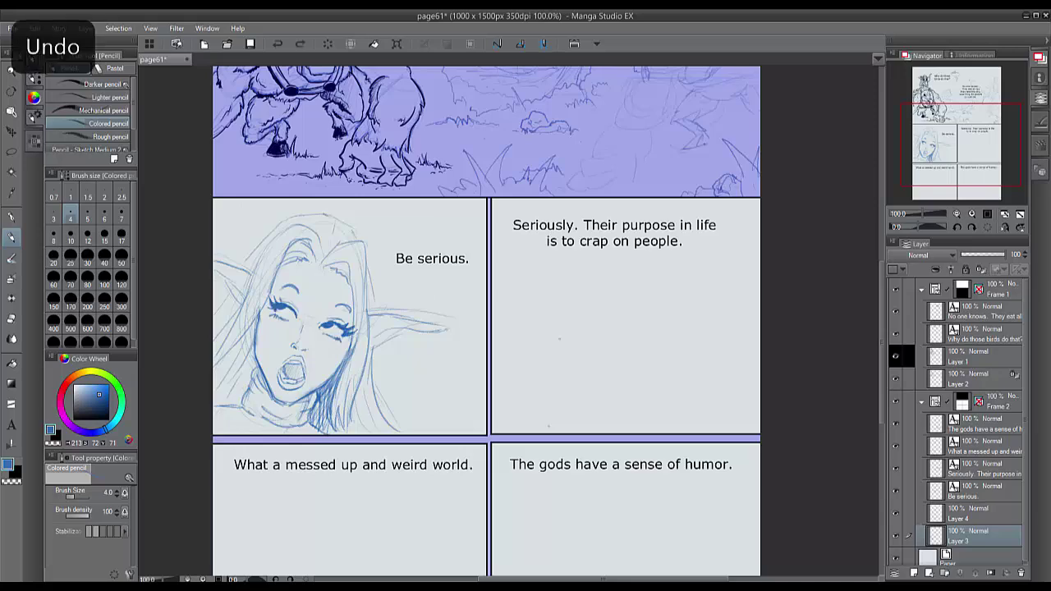
Try erasing and redrawing the elf's eyes with new lid and lash strokes, and undo the attempt
left_click_drag(269, 324, 368, 323)
mouse_move(348, 281)
left_mouse_down()
mouse_move(286, 303)
mouse_move(345, 279)
left_mouse_up()
mouse_move(457, 326)
left_mouse_down()
mouse_move(430, 335)
mouse_move(468, 325)
left_mouse_up()
mouse_move(292, 289)
left_mouse_down()
mouse_move(354, 303)
mouse_move(332, 281)
mouse_move(347, 285)
mouse_move(257, 242)
mouse_move(281, 269)
mouse_move(273, 242)
mouse_move(339, 277)
mouse_move(290, 269)
mouse_move(317, 276)
mouse_move(289, 278)
left_mouse_up()
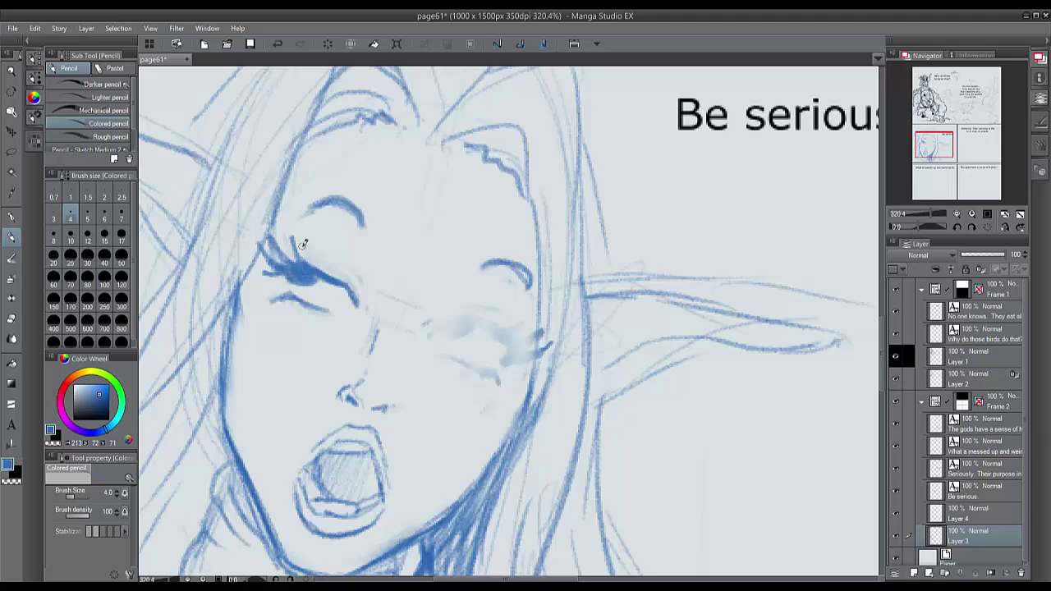
scroll(479, 291, "down", 4)
scroll(481, 291, "up", 2)
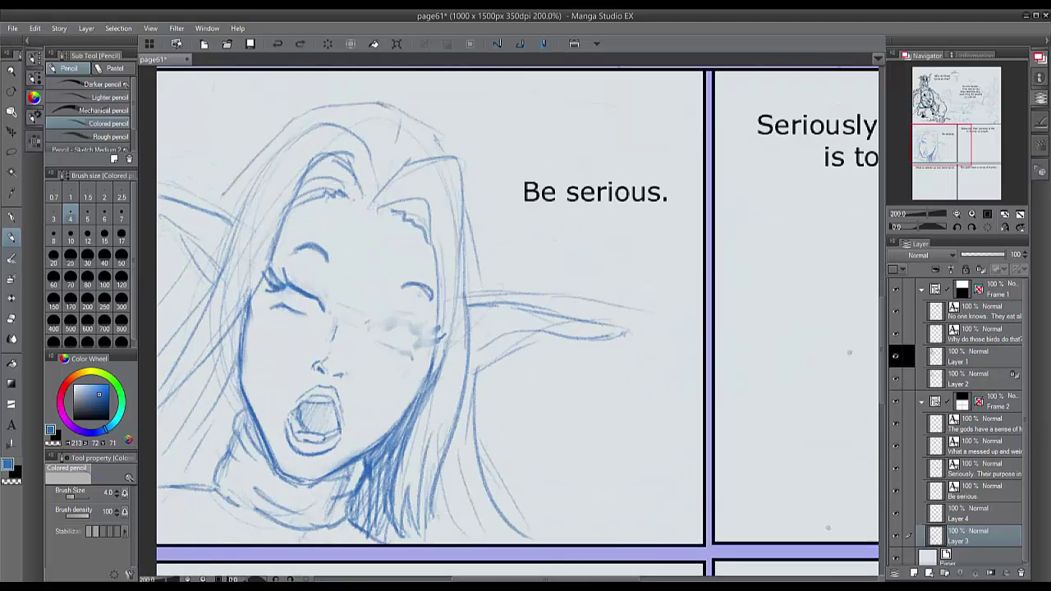
key("ctrl+z")
key("ctrl+z")
key("ctrl+z")
key("ctrl+z")
key("ctrl+z")
key("ctrl+z")
Thicken both of the elf's eyebrows and rework the crease and lash strokes above the eyes in blue pencil
scroll(287, 314, "up", 5)
left_click_drag(309, 144, 403, 171)
mouse_move(698, 278)
left_mouse_down()
mouse_move(637, 238)
mouse_move(670, 227)
left_mouse_up()
left_click_drag(340, 197, 405, 292)
left_click_drag(529, 319, 664, 332)
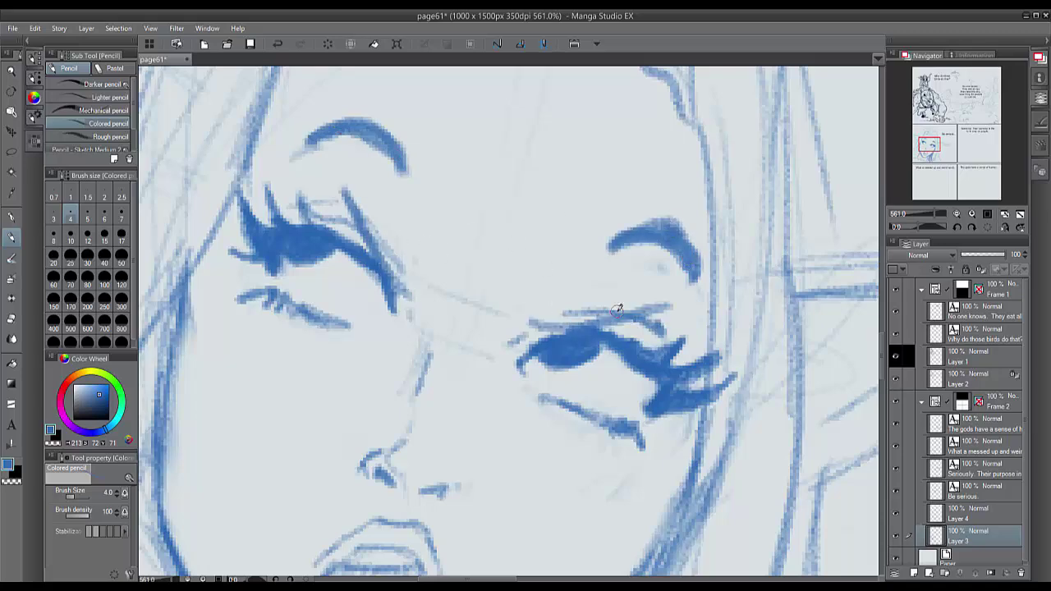
key("ctrl+alt+0")
key("ctrl+z")
scroll(279, 323, "up", 5)
mouse_move(402, 224)
left_mouse_down()
mouse_move(366, 177)
mouse_move(317, 162)
left_mouse_up()
left_click_drag(657, 293, 566, 278)
scroll(568, 275, "down", 6)
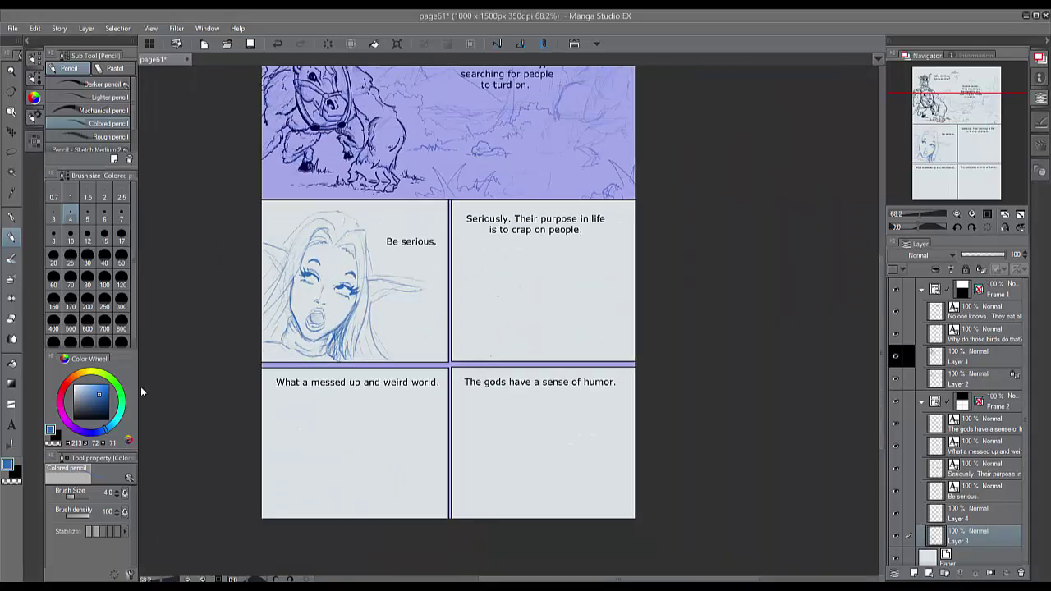
Duplicate Layer 3, hide the copy, and make the original Layer 3 active
left_click_drag(966, 535, 914, 572)
left_click_drag(1025, 532, 1024, 556)
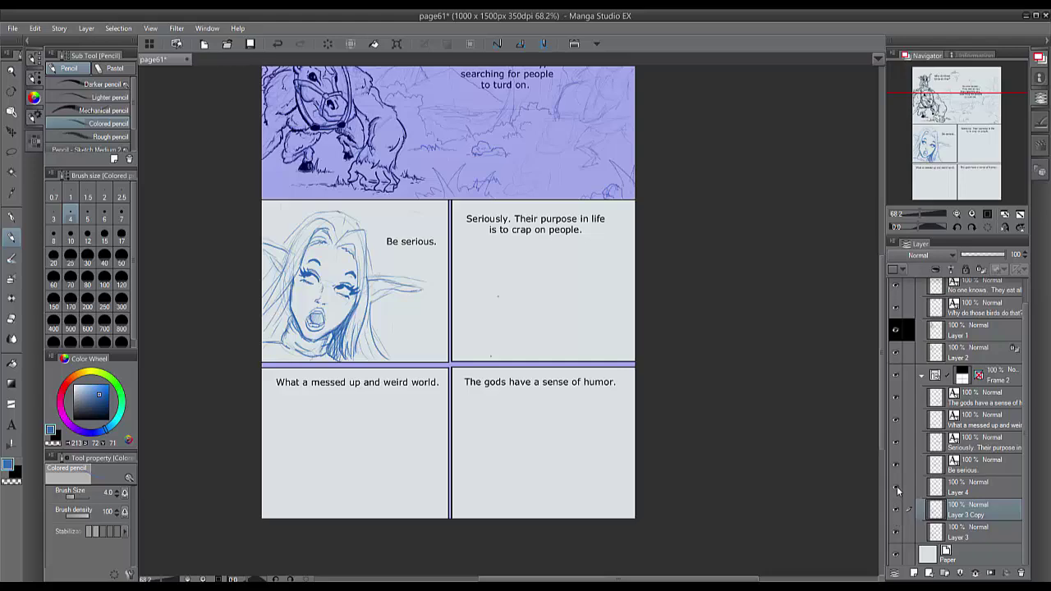
left_click(895, 510)
left_click(896, 532)
left_click(896, 532)
left_click(960, 533)
Redraw the elf's irises as small rounds looking upward, and sketch one furrowed and one raised eyebrow
scroll(312, 281, "up", 5)
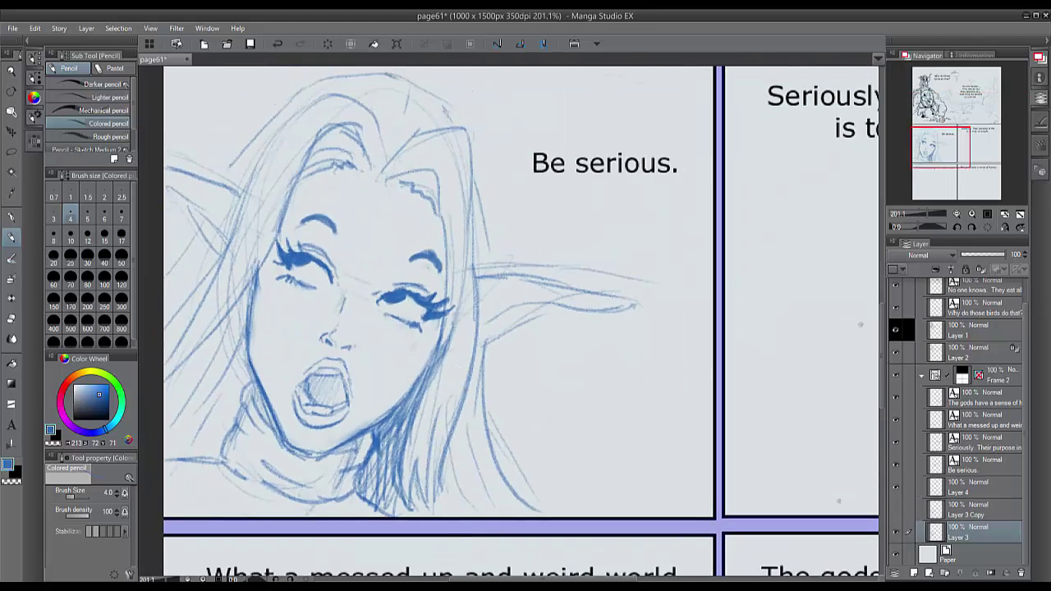
left_click_drag(429, 362, 460, 378)
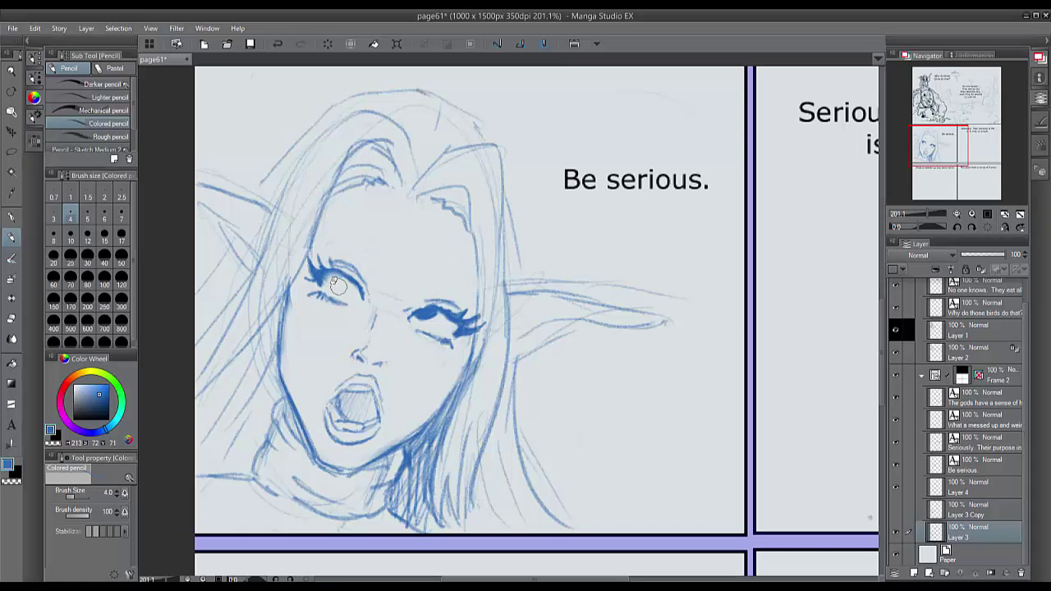
left_click_drag(437, 316, 425, 320)
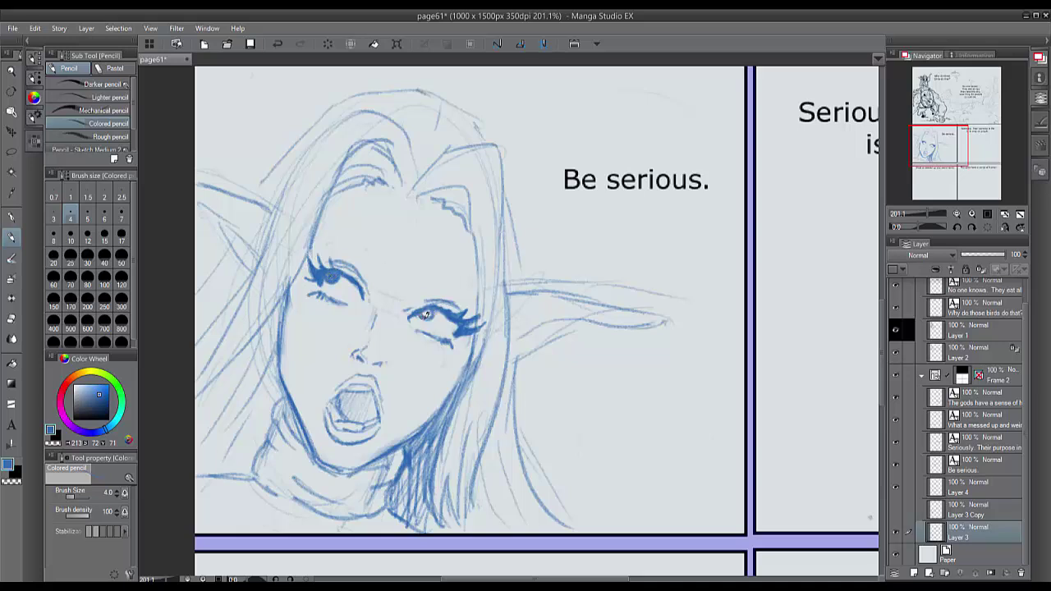
left_click_drag(332, 244, 379, 271)
mouse_move(427, 274)
left_mouse_down()
mouse_move(443, 264)
mouse_move(468, 286)
left_mouse_up()
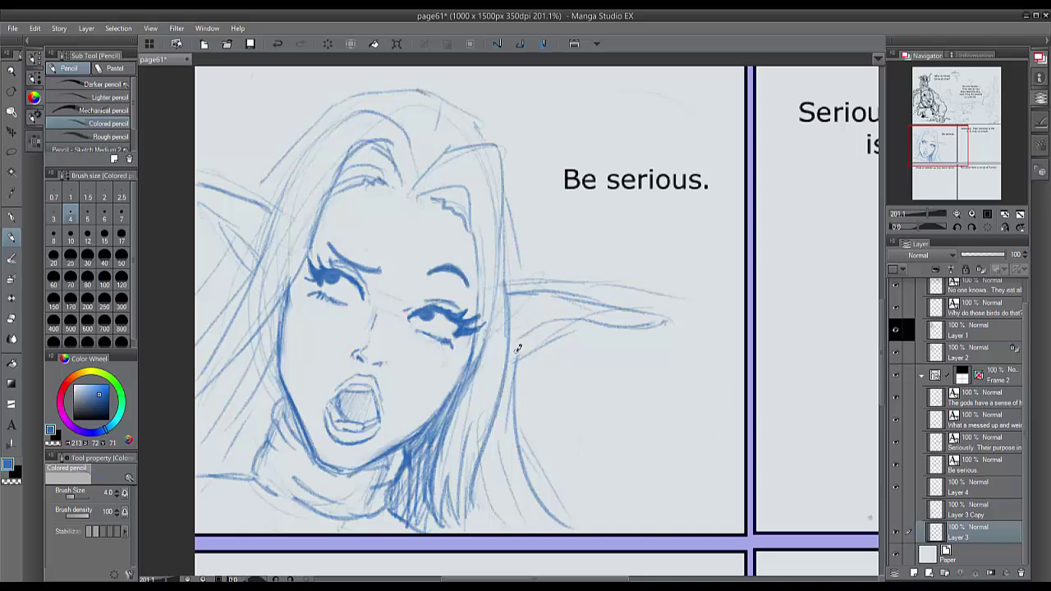
Replace the elf's wide-open mouth with a smaller, angular half-open mouth and a lower-lip line
mouse_move(353, 382)
left_mouse_down()
mouse_move(324, 408)
mouse_move(366, 374)
mouse_move(345, 444)
mouse_move(364, 414)
mouse_move(358, 386)
mouse_move(377, 422)
mouse_move(377, 412)
mouse_move(328, 402)
mouse_move(357, 420)
mouse_move(329, 398)
mouse_move(380, 414)
left_mouse_up()
key("ctrl+z")
key("ctrl+z")
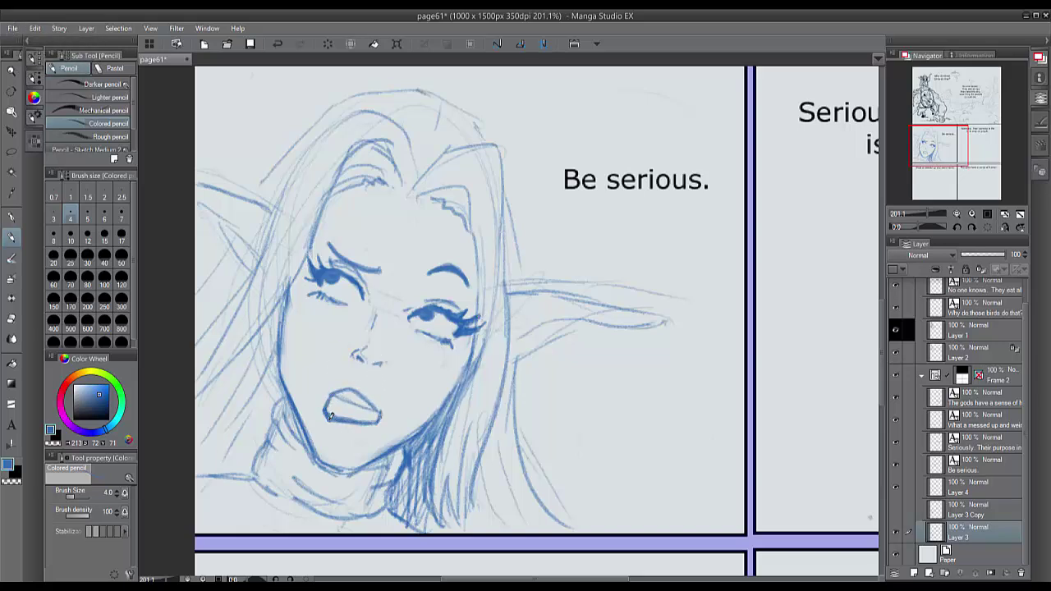
key("ctrl+z")
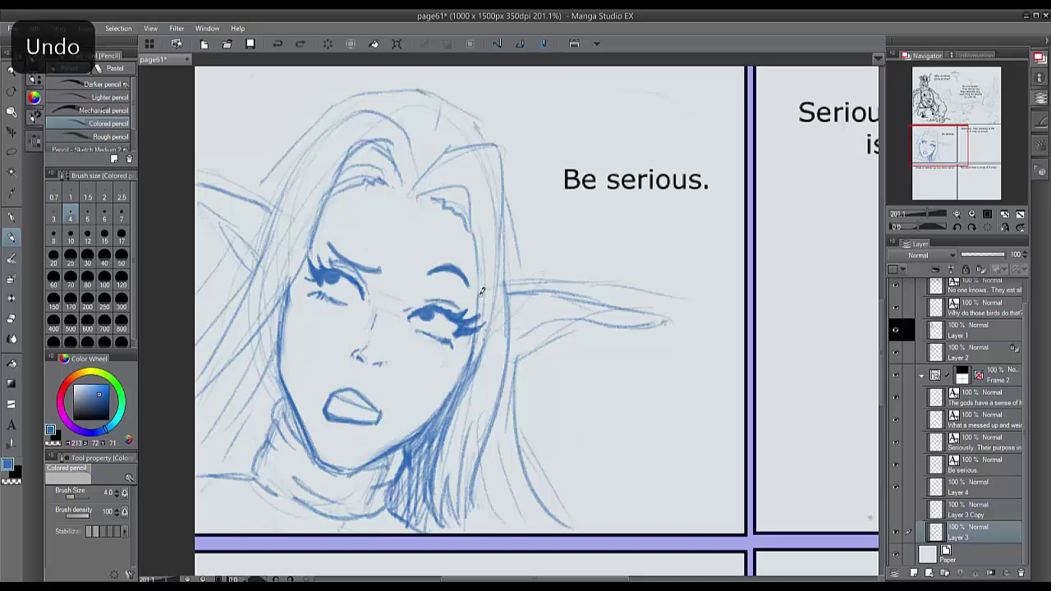
mouse_move(324, 418)
left_mouse_down()
mouse_move(358, 435)
mouse_move(386, 425)
left_mouse_up()
Lasso the redrawn mouth area and nudge its placement slightly with a free transform
scroll(316, 388, "down", 5)
scroll(379, 416, "up", 5)
left_click(17, 154)
key("ctrl+t")
left_click_drag(383, 383, 378, 386)
key("Return")
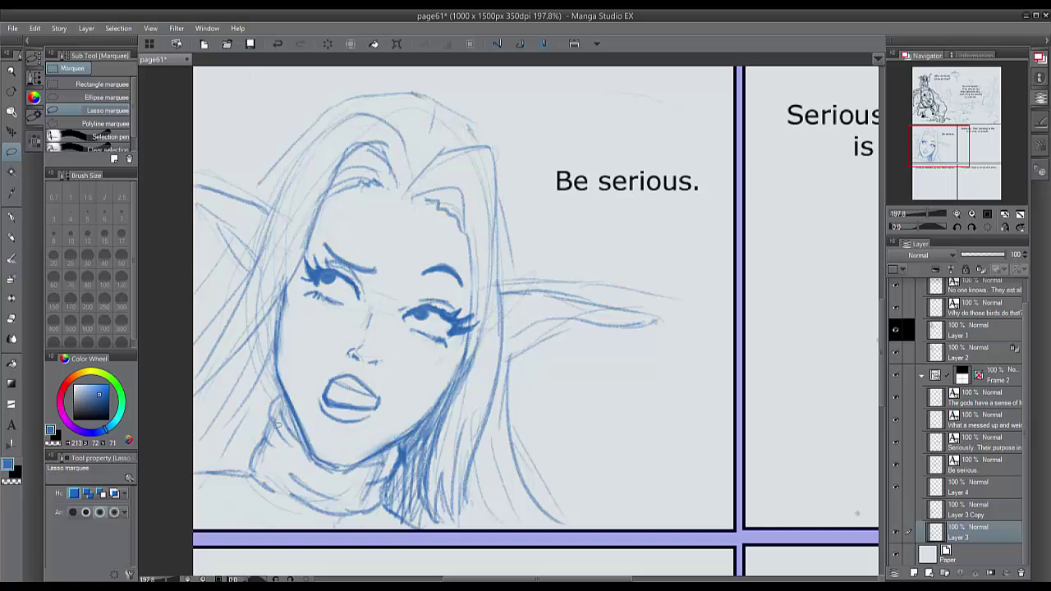
Redraw the elf's jawline with a shorter chin, and shade under the chin and inside the mouth
left_click(12, 237)
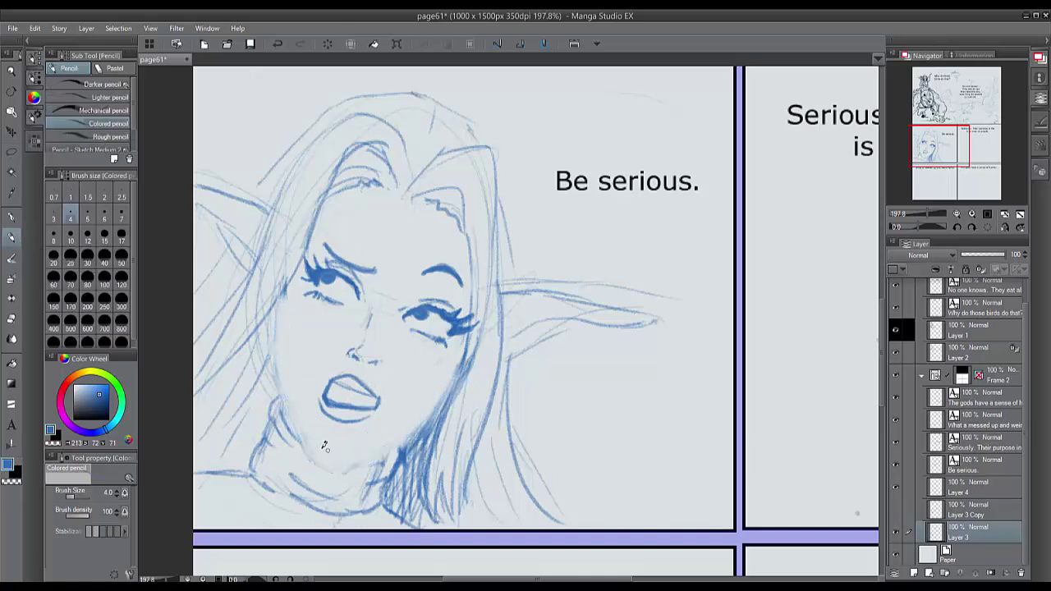
mouse_move(306, 436)
left_mouse_down()
mouse_move(278, 328)
mouse_move(280, 295)
left_mouse_up()
mouse_move(352, 452)
left_mouse_down()
mouse_move(430, 428)
mouse_move(431, 416)
mouse_move(402, 439)
left_mouse_up()
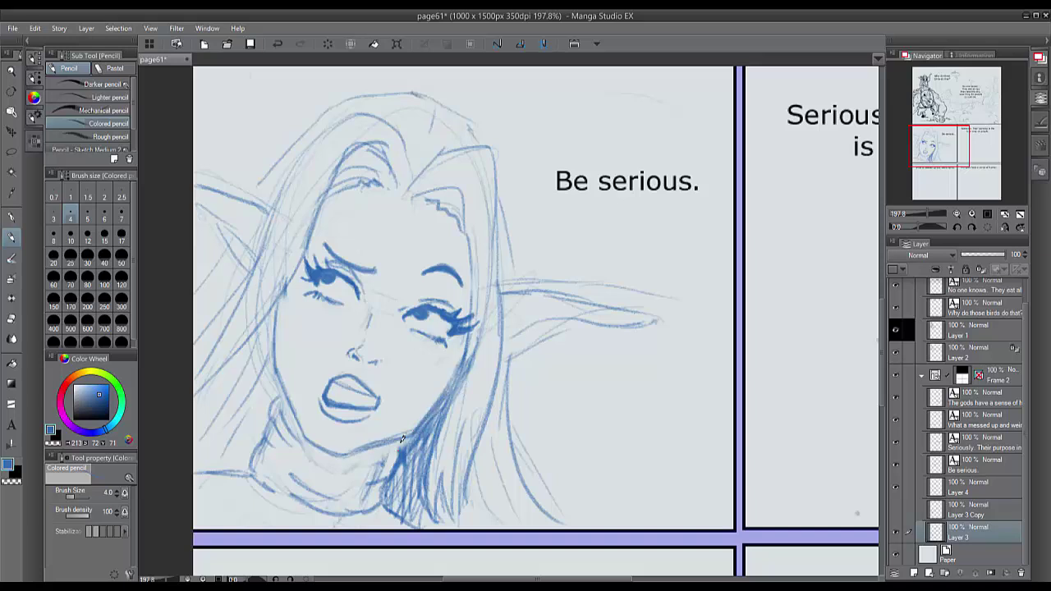
mouse_move(335, 461)
left_mouse_down()
mouse_move(299, 431)
mouse_move(353, 466)
left_mouse_up()
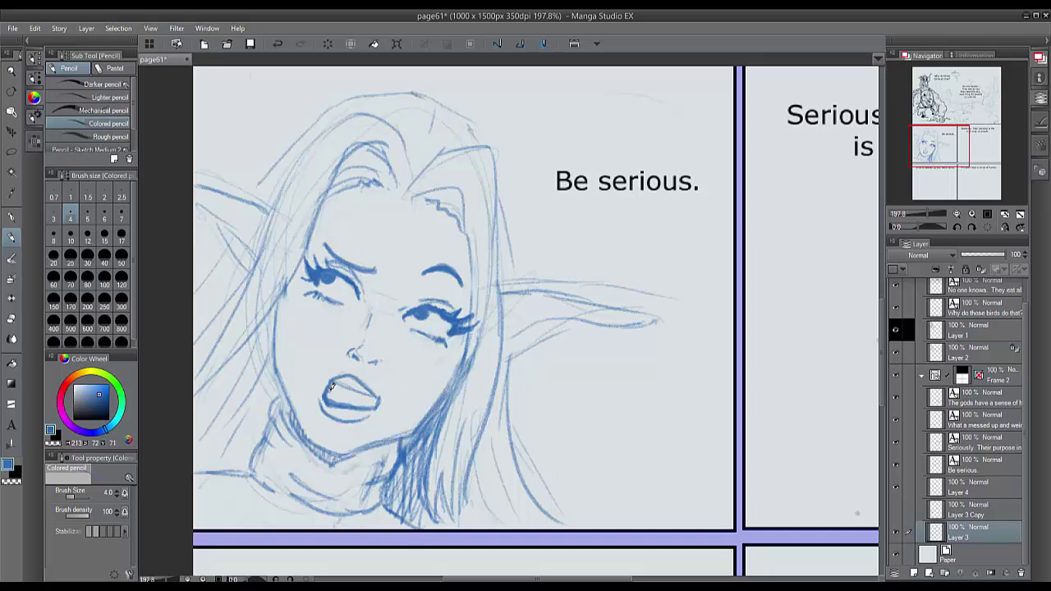
left_click_drag(343, 383, 370, 399)
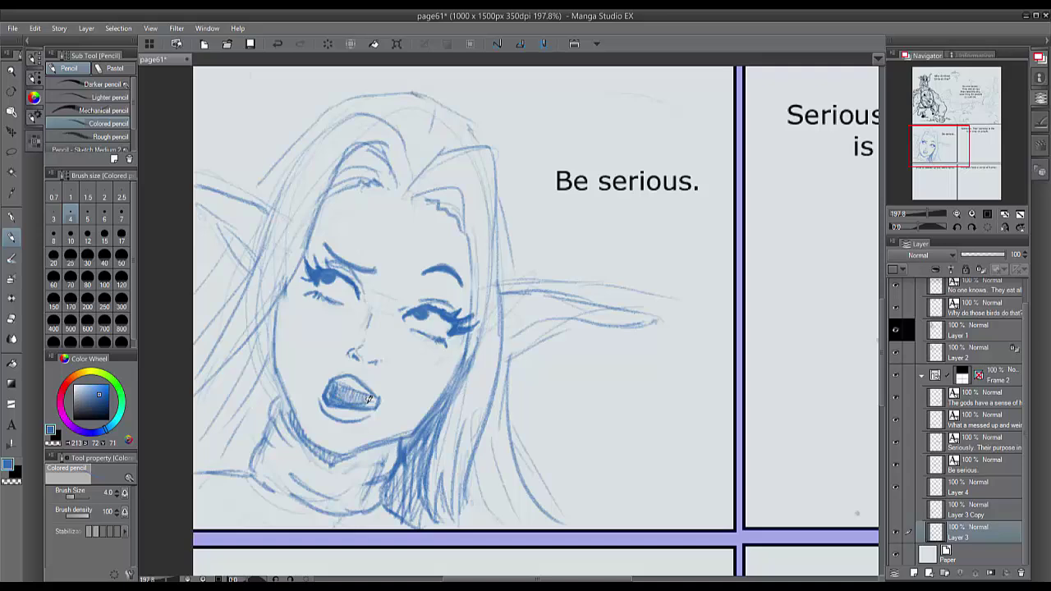
Show Layer 3 Copy in place of Layer 3 and make the copy the active layer
scroll(408, 392, "down", 7)
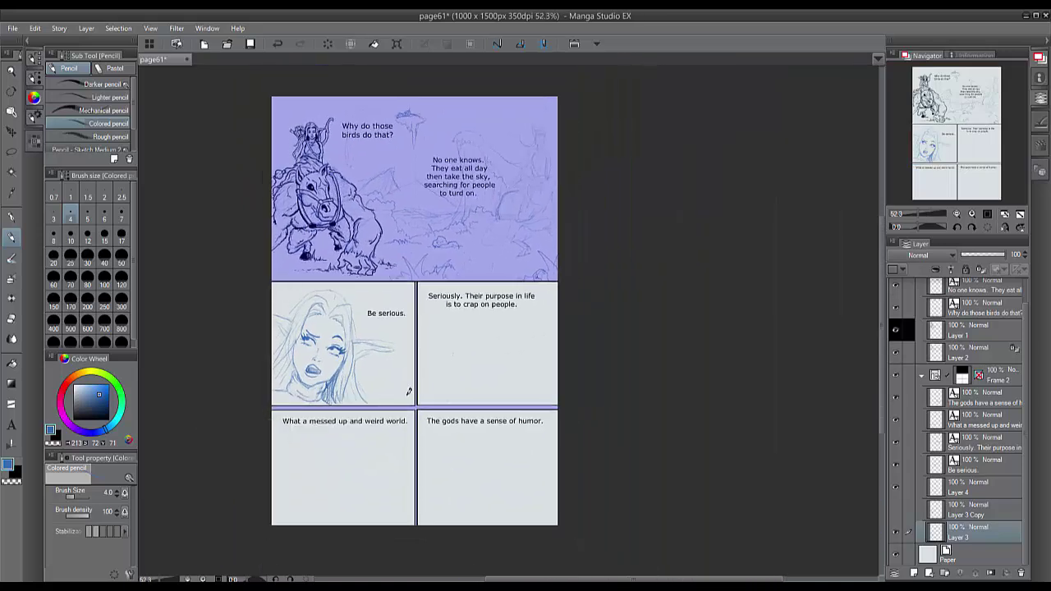
left_click(896, 509)
left_click(896, 532)
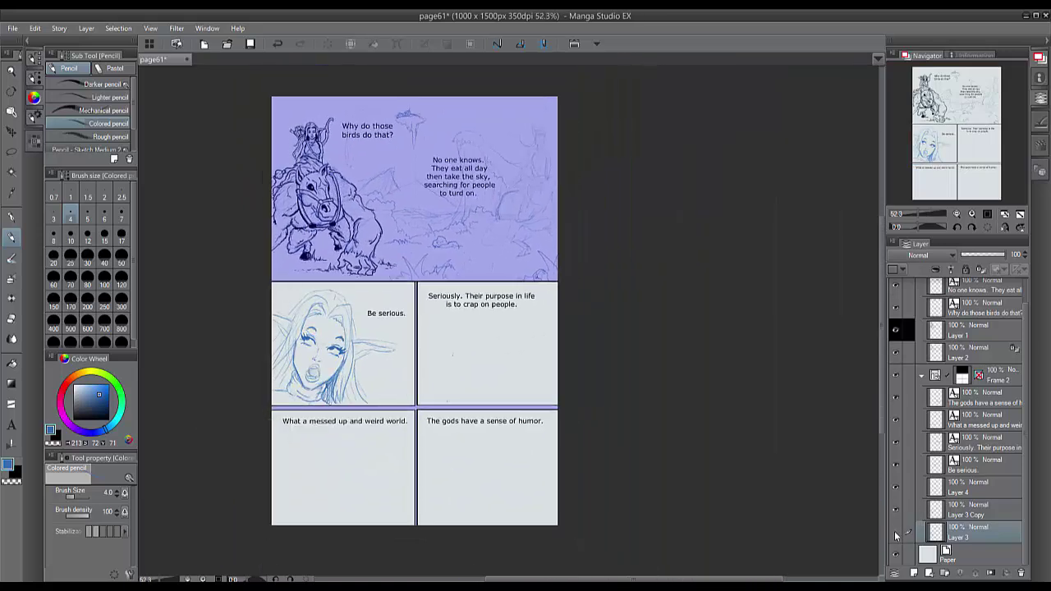
left_click(952, 505)
On Layer 3 Copy, redraw the left-hand eyebrow as furrowed and replace both irises with smaller rounds under the lids
scroll(318, 343, "up", 4)
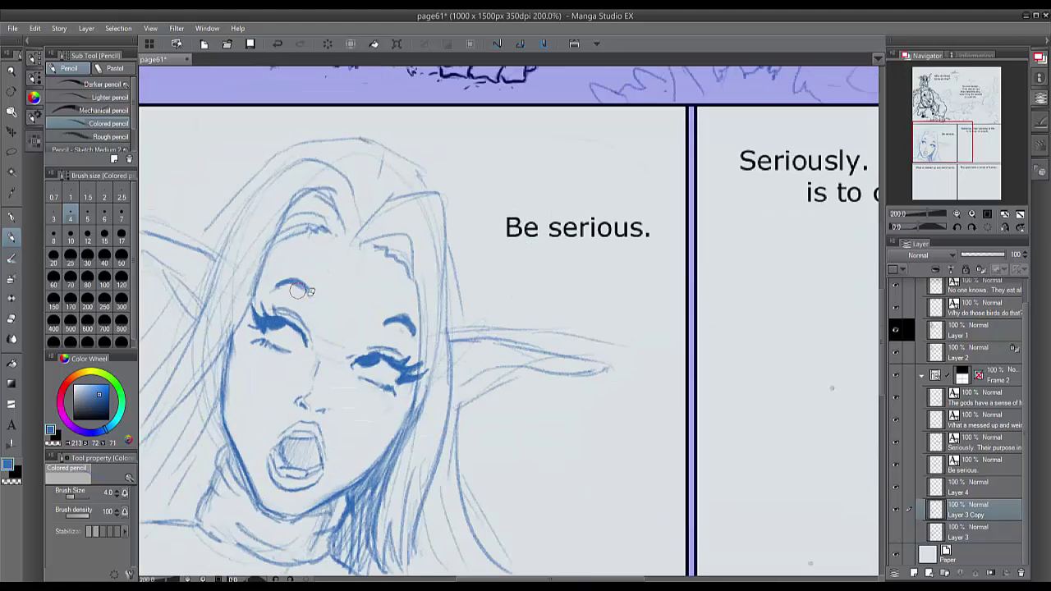
scroll(297, 307, "down", 3)
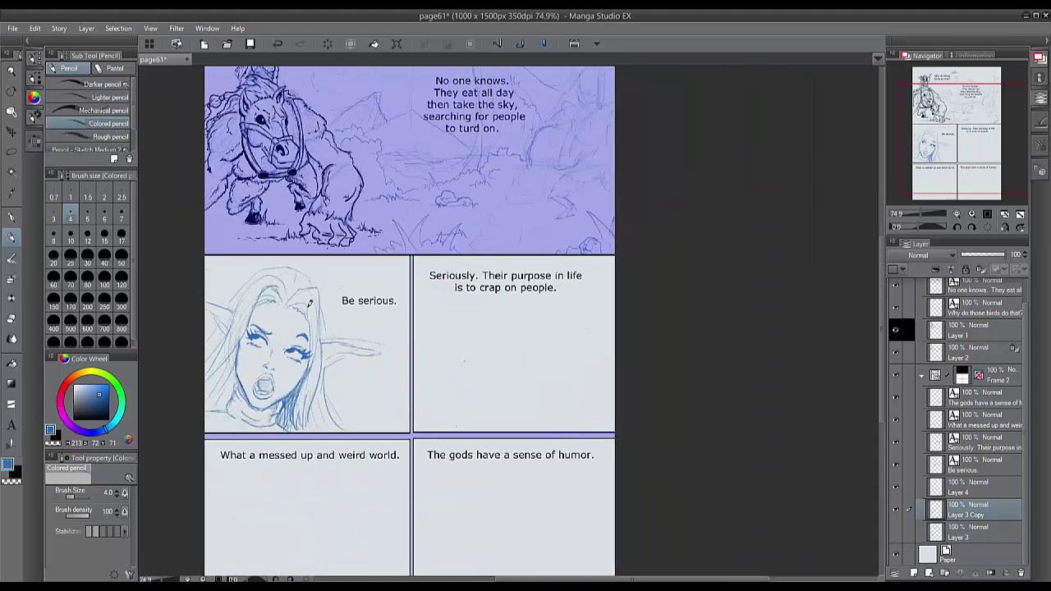
scroll(296, 316, "up", 5)
left_click_drag(286, 321, 281, 319)
left_click_drag(417, 374, 439, 378)
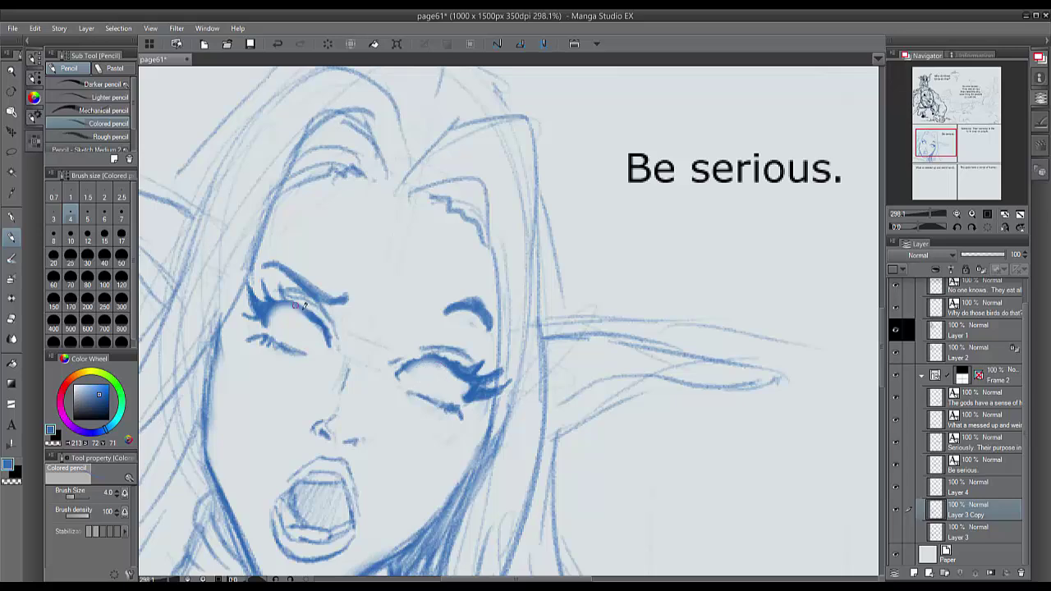
left_click_drag(276, 314, 279, 310)
left_click_drag(410, 365, 423, 367)
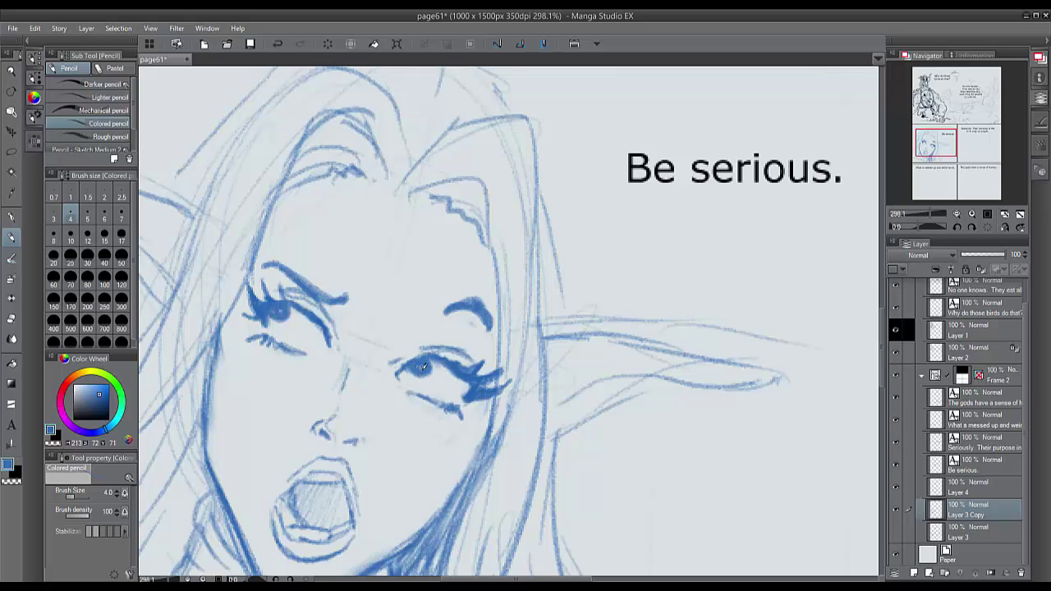
scroll(438, 350, "down", 4)
left_click(974, 215)
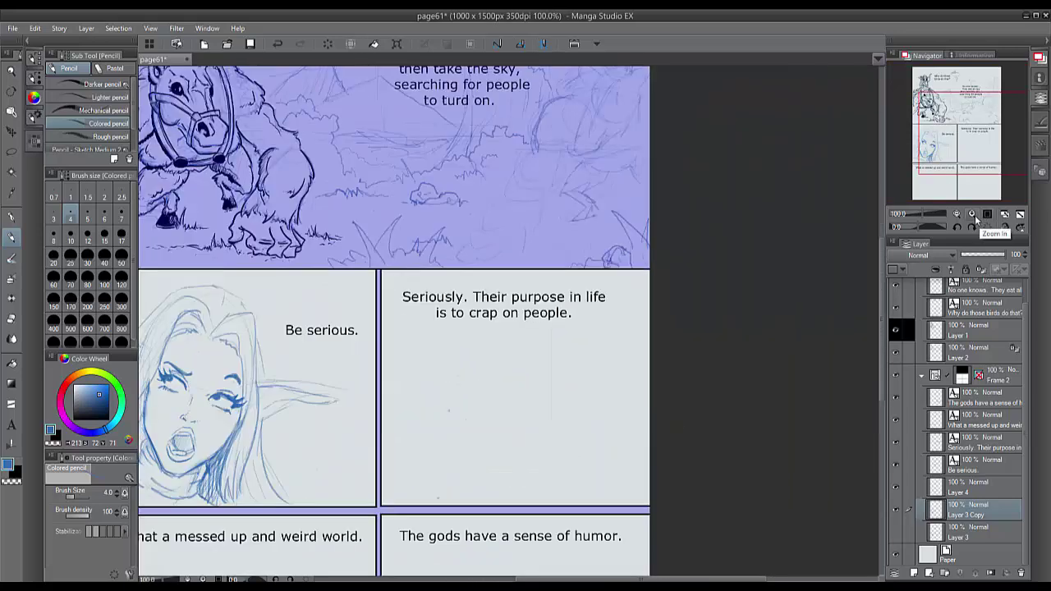
Compare the two mouth versions by alternating Layer 3 and Layer 3 Copy, leaving only Layer 3 shown
left_click(975, 216)
left_click(895, 514)
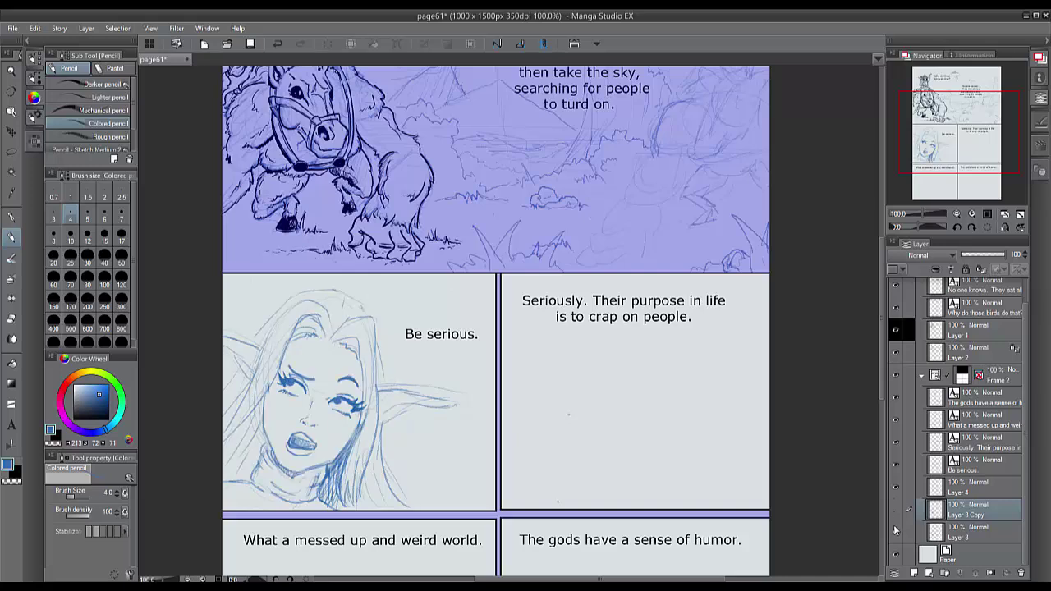
left_click(895, 530)
left_click(896, 511)
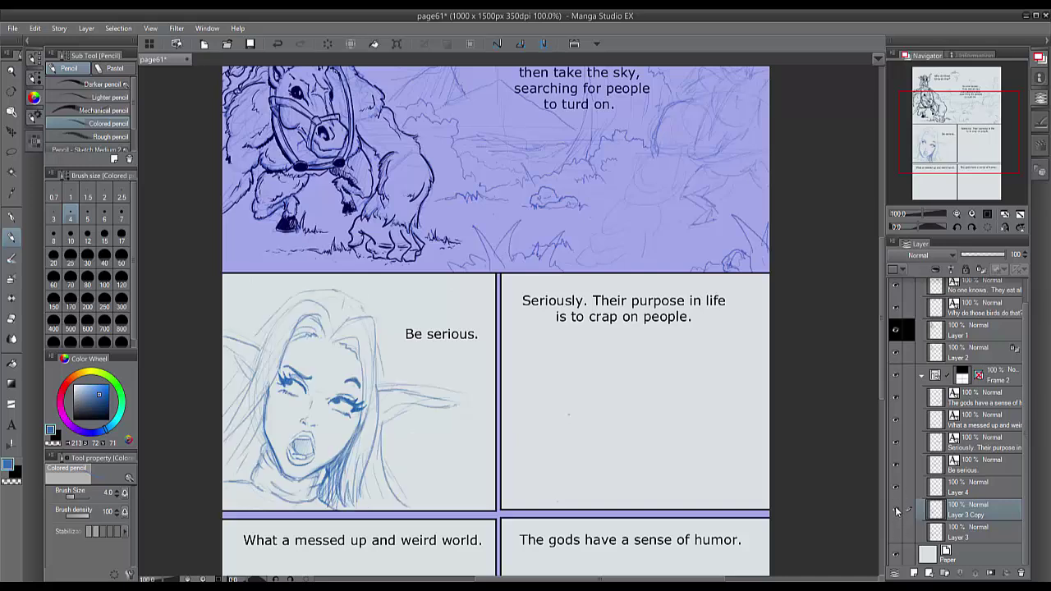
left_click(896, 511)
left_click(896, 532)
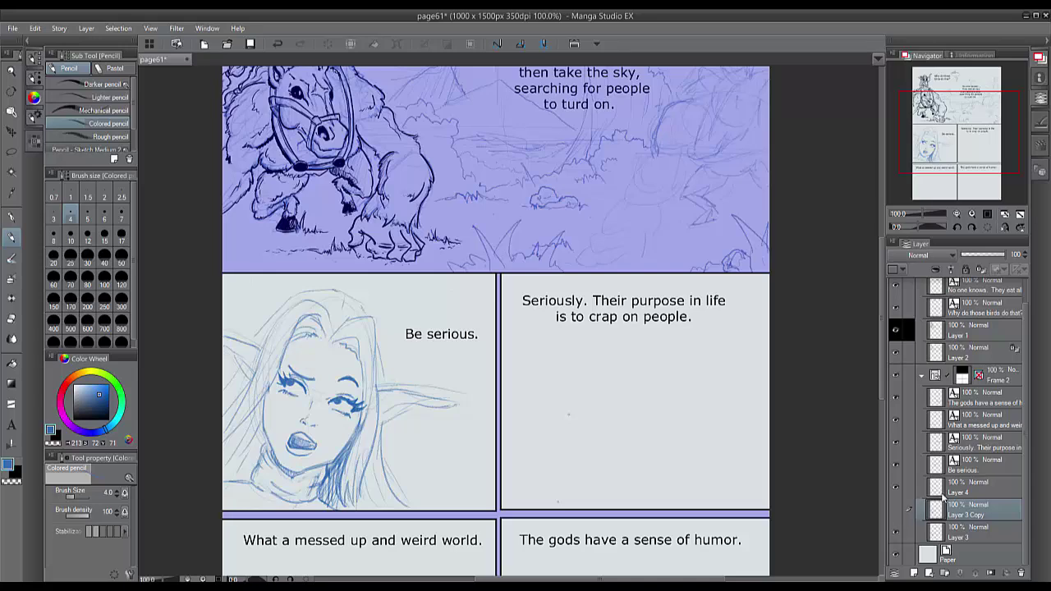
Add a new layer directly above Layer 3 and set up the G-pen with black for inking the elf close-up
left_click(946, 530)
left_click(913, 572)
left_click(912, 256)
left_click(907, 270)
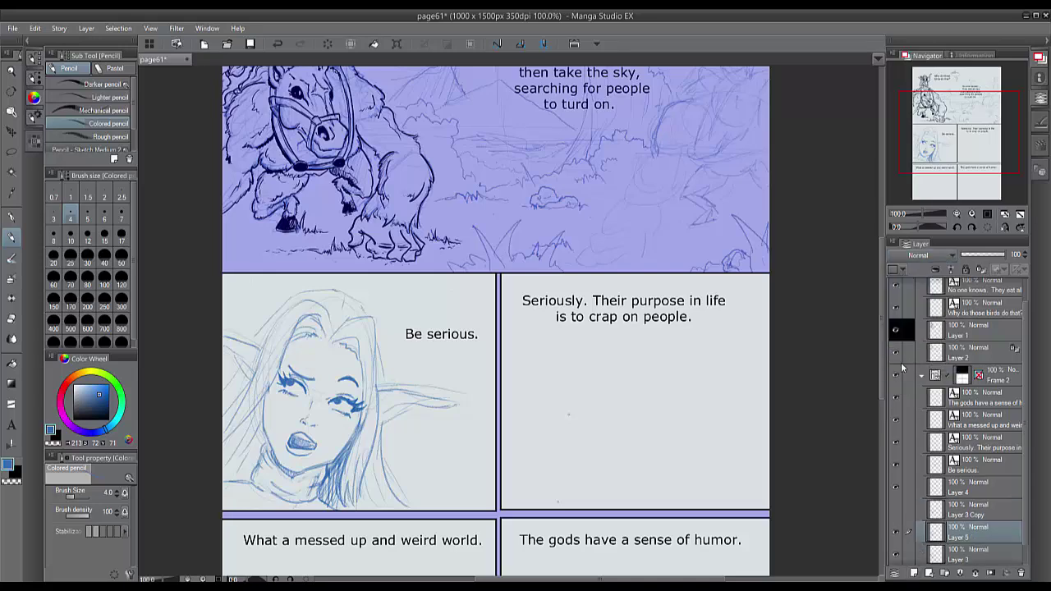
key("p")
scroll(283, 361, "up", 4)
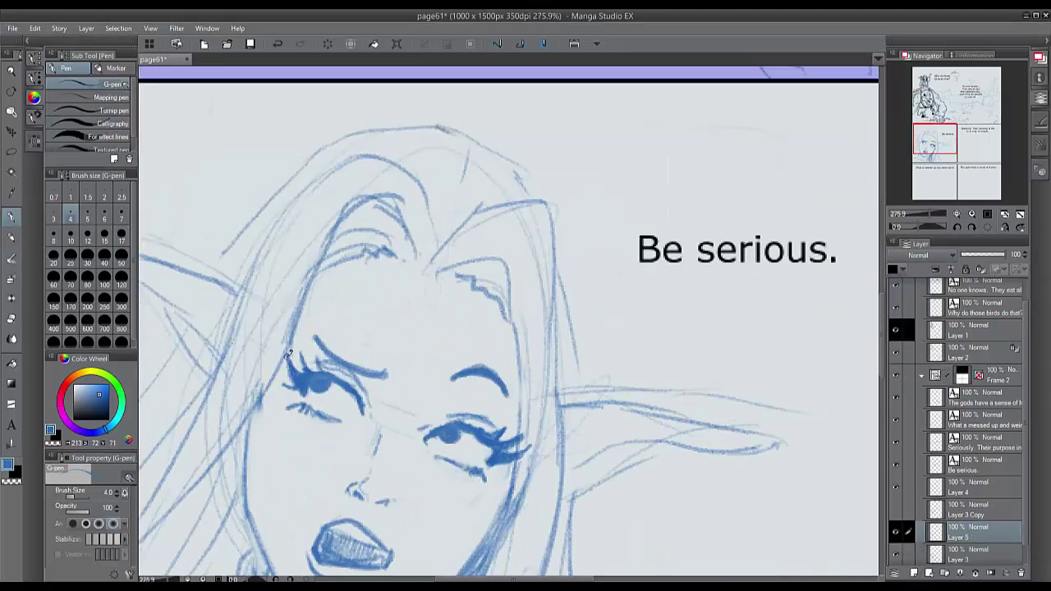
key("x")
Ink the elf's left-hand eye with lashes, iris, lid crease and lower lid, plus the furrowed eyebrow above it
mouse_move(309, 388)
left_mouse_down()
mouse_move(341, 370)
mouse_move(364, 410)
mouse_move(301, 348)
left_mouse_up()
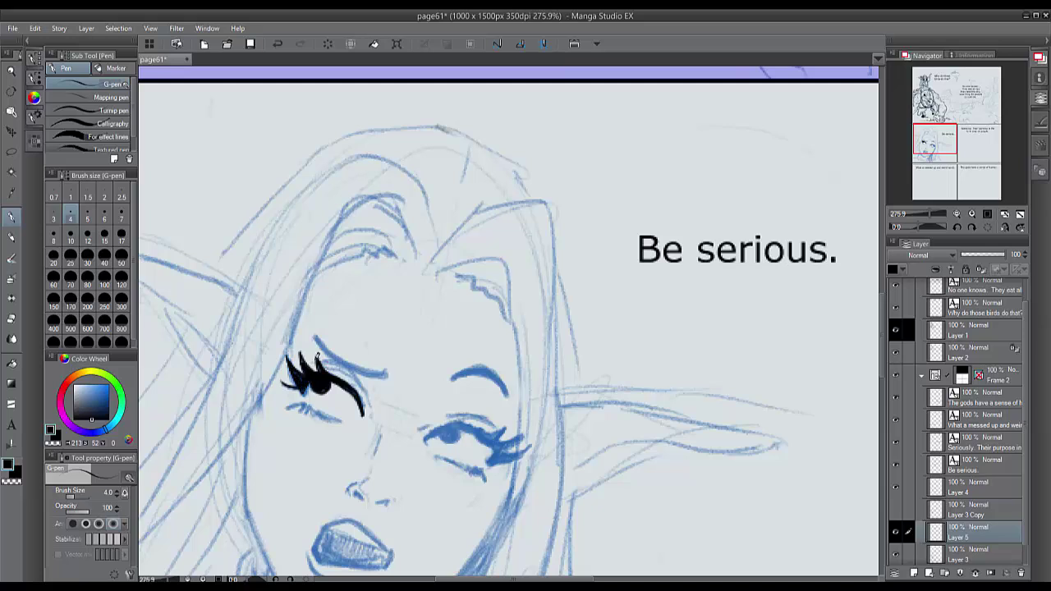
left_click_drag(321, 361, 369, 405)
left_click_drag(302, 399, 340, 421)
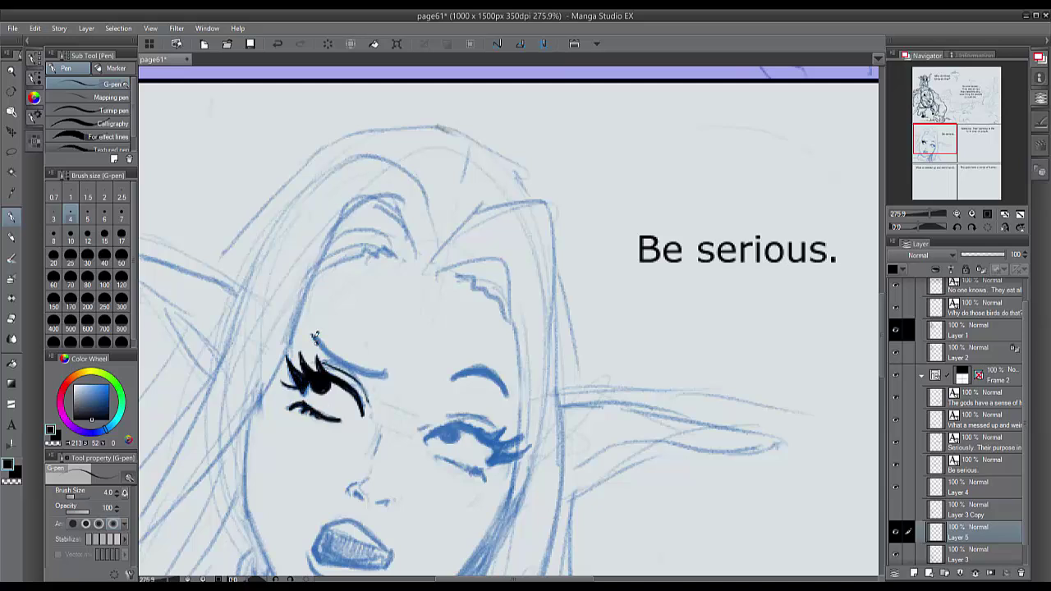
left_click_drag(315, 337, 394, 379)
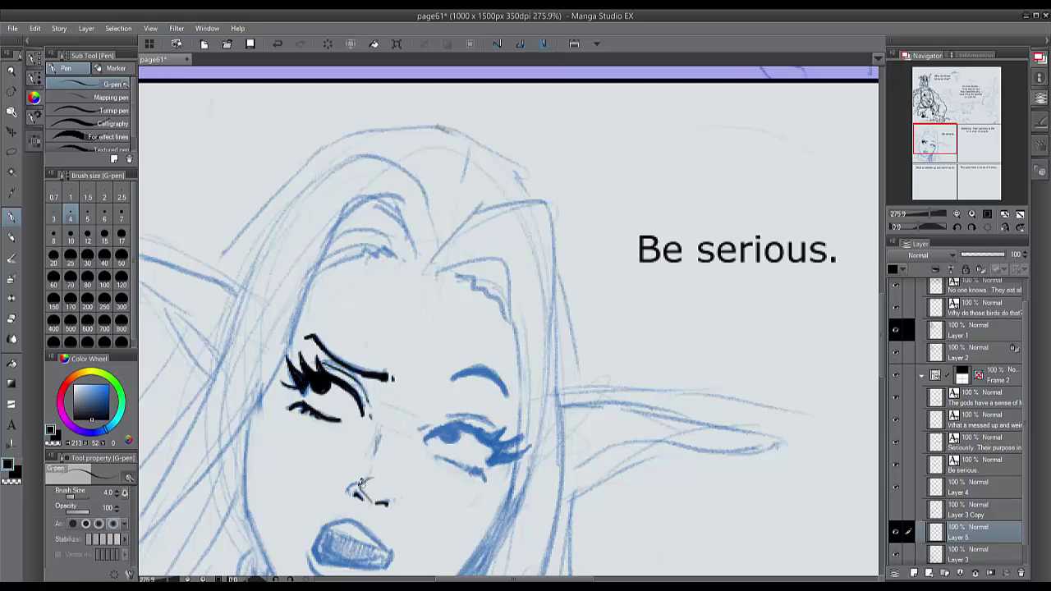
Ink the right-hand eye with its lashes, lids, iris and cheek lines, and fill in the raised eyebrow
left_click_drag(452, 473, 474, 499)
mouse_move(456, 477)
left_mouse_down()
mouse_move(481, 504)
mouse_move(440, 456)
left_mouse_up()
mouse_move(439, 458)
left_mouse_down()
mouse_move(429, 440)
mouse_move(509, 430)
mouse_move(496, 461)
mouse_move(465, 430)
mouse_move(497, 417)
left_mouse_up()
left_click_drag(450, 381, 511, 394)
left_click_drag(456, 376, 485, 369)
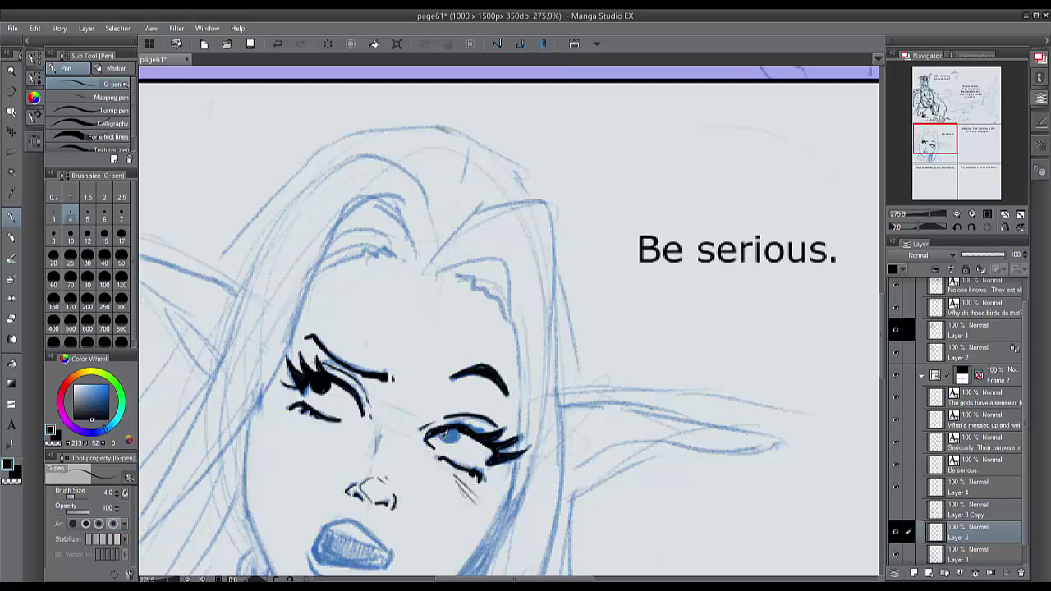
left_click_drag(457, 430, 447, 438)
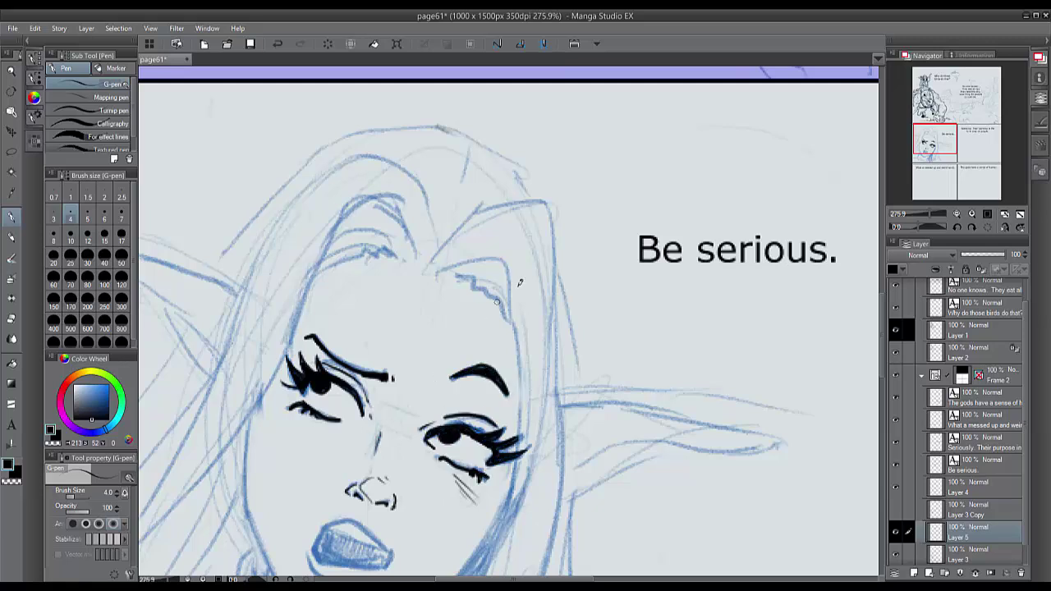
Ink the right-hand front hair lock from the parting past the temple, with short hairline strokes beneath it
mouse_move(464, 282)
left_mouse_down()
mouse_move(497, 297)
mouse_move(522, 365)
mouse_move(513, 289)
mouse_move(519, 322)
left_mouse_up()
left_click_drag(429, 268, 549, 246)
mouse_move(514, 215)
left_mouse_down()
mouse_move(522, 338)
mouse_move(548, 414)
left_mouse_up()
left_click_drag(526, 355, 517, 478)
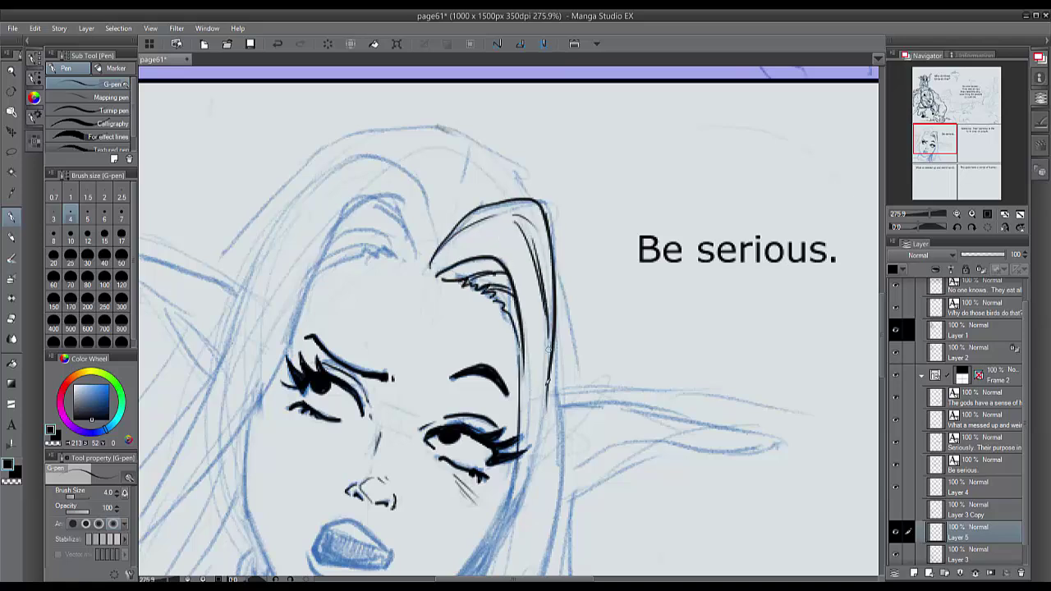
Ink the left-hand front hair lock from the parting down to the panel edge, with inner strands and hairline strokes
mouse_move(374, 204)
left_mouse_down()
mouse_move(415, 253)
mouse_move(254, 406)
left_mouse_up()
mouse_move(386, 240)
left_mouse_down()
mouse_move(414, 268)
mouse_move(325, 247)
mouse_move(290, 314)
left_mouse_up()
left_click_drag(317, 355, 559, 327)
mouse_move(674, 193)
left_mouse_down()
mouse_move(643, 144)
mouse_move(389, 423)
left_mouse_up()
left_click_drag(463, 323, 374, 453)
left_click_drag(518, 334, 388, 493)
left_click_drag(538, 215, 336, 526)
mouse_move(639, 151)
left_mouse_down()
mouse_move(520, 221)
mouse_move(470, 333)
left_mouse_up()
Ink the left-hand jawline to the chin, hatch the shadow beneath it, and outline the left side of the turtleneck collar
mouse_move(464, 463)
left_mouse_down()
mouse_move(429, 437)
mouse_move(325, 314)
left_mouse_up()
mouse_move(354, 231)
left_mouse_down()
mouse_move(349, 280)
mouse_move(414, 448)
mouse_move(471, 444)
left_mouse_up()
mouse_move(372, 407)
left_mouse_down()
mouse_move(473, 446)
mouse_move(377, 419)
left_mouse_up()
mouse_move(375, 411)
left_mouse_down()
mouse_move(399, 448)
mouse_move(432, 467)
mouse_move(450, 457)
left_mouse_up()
mouse_move(360, 381)
left_mouse_down()
mouse_move(378, 432)
mouse_move(333, 426)
mouse_move(383, 457)
left_mouse_up()
left_click_drag(328, 437, 314, 484)
left_click_drag(314, 483, 391, 522)
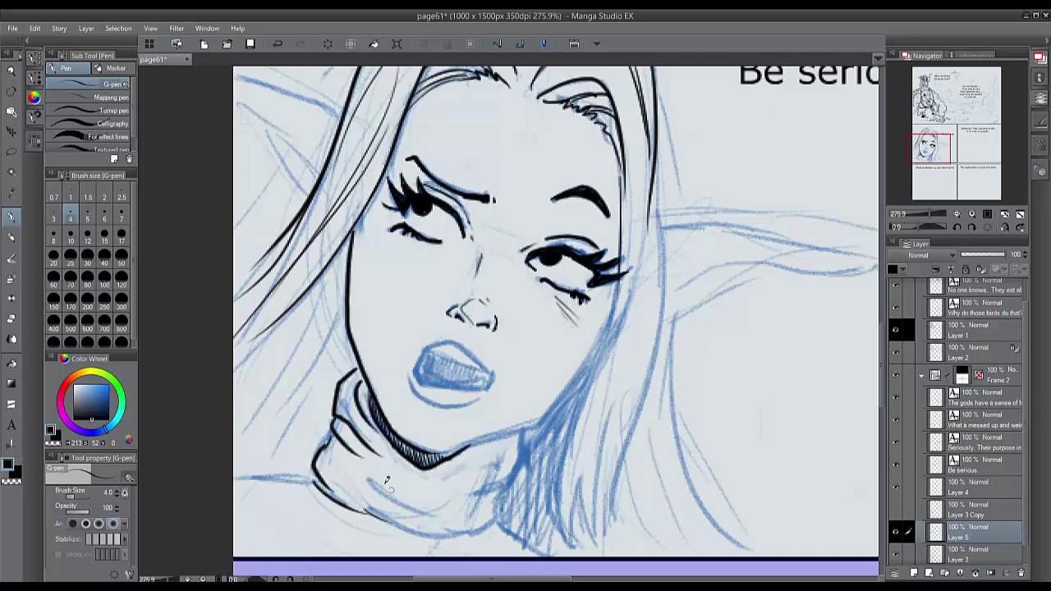
Ink the collar's folds and lower edge, then complete the right-hand jawline and the shadow beneath it
left_click_drag(357, 474, 435, 516)
left_click_drag(388, 477, 447, 504)
mouse_move(523, 429)
left_mouse_down()
mouse_move(472, 490)
mouse_move(475, 503)
left_mouse_up()
left_click_drag(391, 477, 478, 501)
mouse_move(339, 519)
left_mouse_down()
mouse_move(494, 522)
mouse_move(524, 540)
left_mouse_up()
left_click_drag(612, 314, 429, 457)
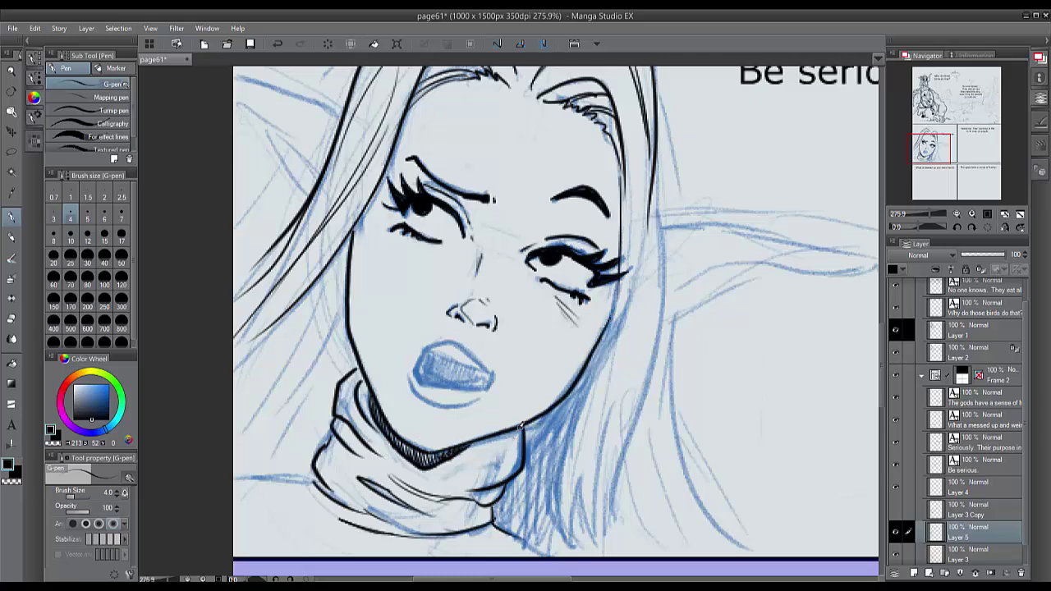
left_click_drag(519, 429, 456, 466)
Ink the hair lock beside the right-hand jaw, bringing it to pointed tips with fine inner strands
left_click_drag(623, 256, 567, 544)
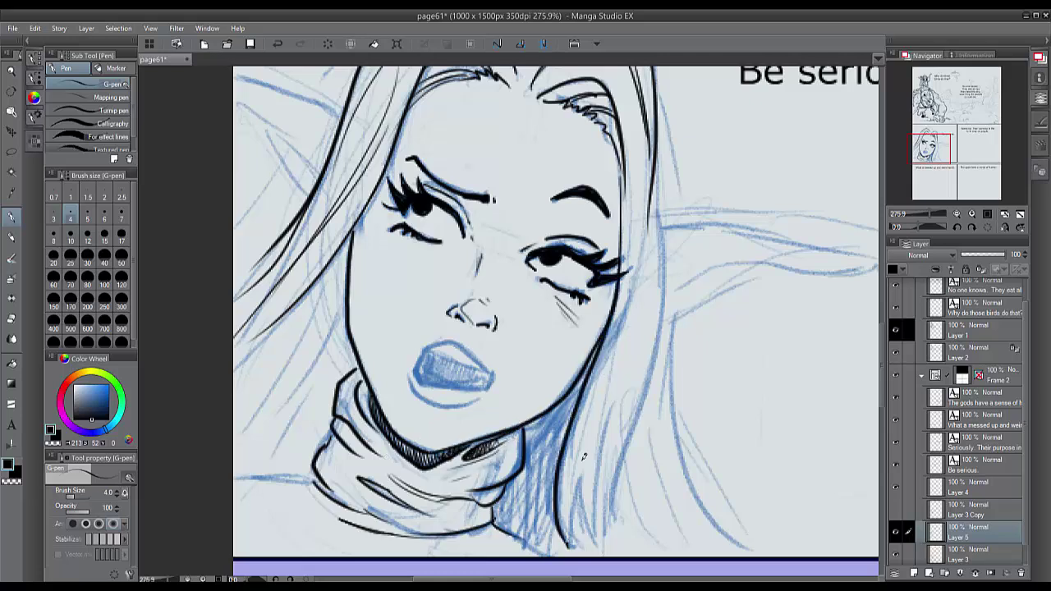
left_click_drag(604, 394, 575, 525)
mouse_move(655, 172)
left_mouse_down()
mouse_move(646, 375)
mouse_move(599, 486)
left_mouse_up()
left_click_drag(634, 316, 600, 455)
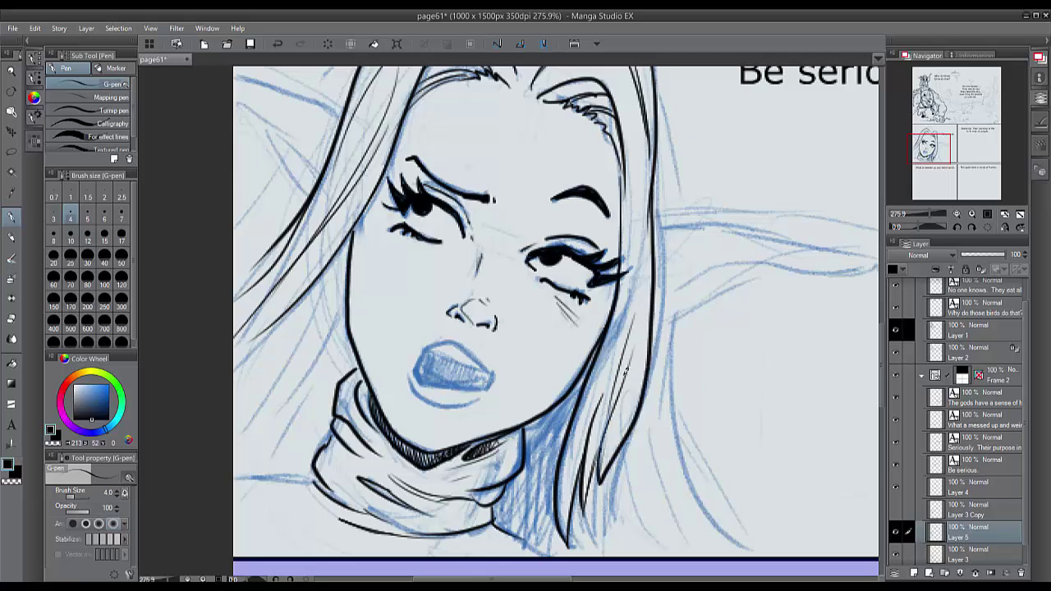
left_click_drag(633, 173, 602, 405)
Ink the elf's upper and lower lips and hatch the inside of the open mouth
left_click_drag(435, 350, 491, 371)
mouse_move(483, 362)
left_mouse_down()
mouse_move(492, 389)
mouse_move(436, 338)
left_mouse_up()
mouse_move(436, 338)
left_mouse_down()
mouse_move(414, 386)
mouse_move(463, 389)
left_mouse_up()
left_click_drag(419, 375, 409, 402)
left_click_drag(483, 394, 415, 400)
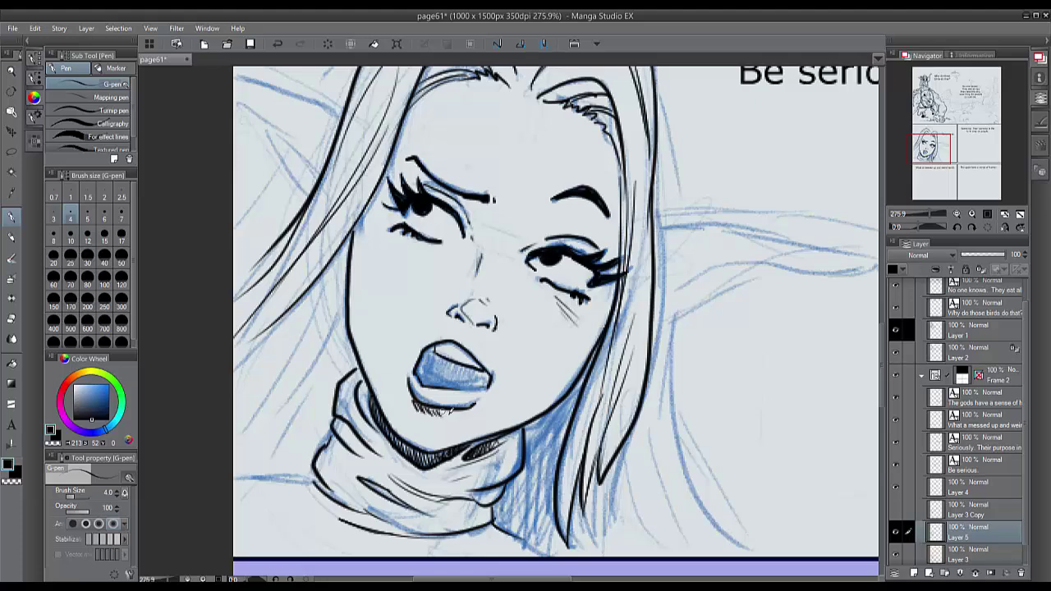
mouse_move(432, 351)
left_mouse_down()
mouse_move(424, 376)
mouse_move(439, 380)
left_mouse_up()
mouse_move(458, 360)
left_mouse_down()
mouse_move(451, 385)
mouse_move(461, 386)
left_mouse_up()
left_click_drag(482, 365, 476, 386)
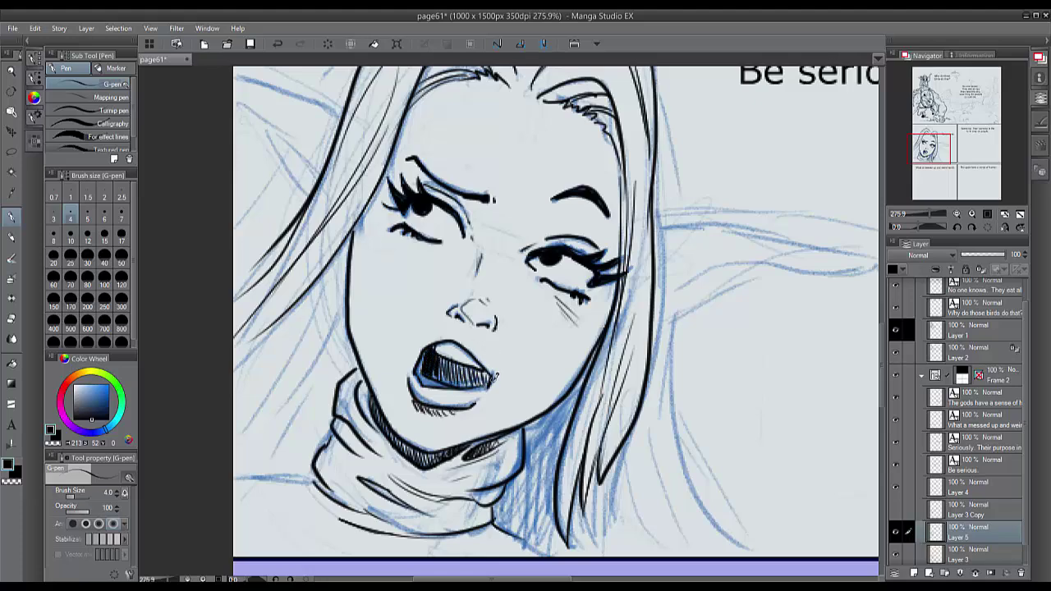
Check the inked face at 100% zoom with the Layer 3 sketch hidden and shown
key("ctrl+alt+0")
left_click(897, 555)
left_click(896, 555)
left_click(897, 555)
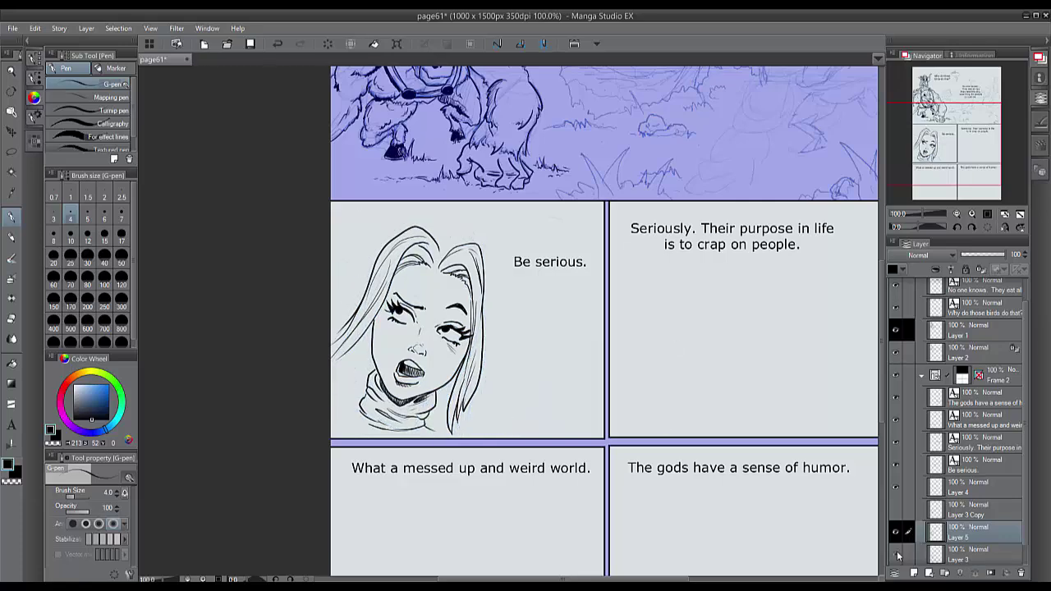
left_click(897, 555)
Ink the elf's left-hand shoulder and arm lines and the hair strands falling over that shoulder
key("ctrl+z")
scroll(361, 420, "up", 5)
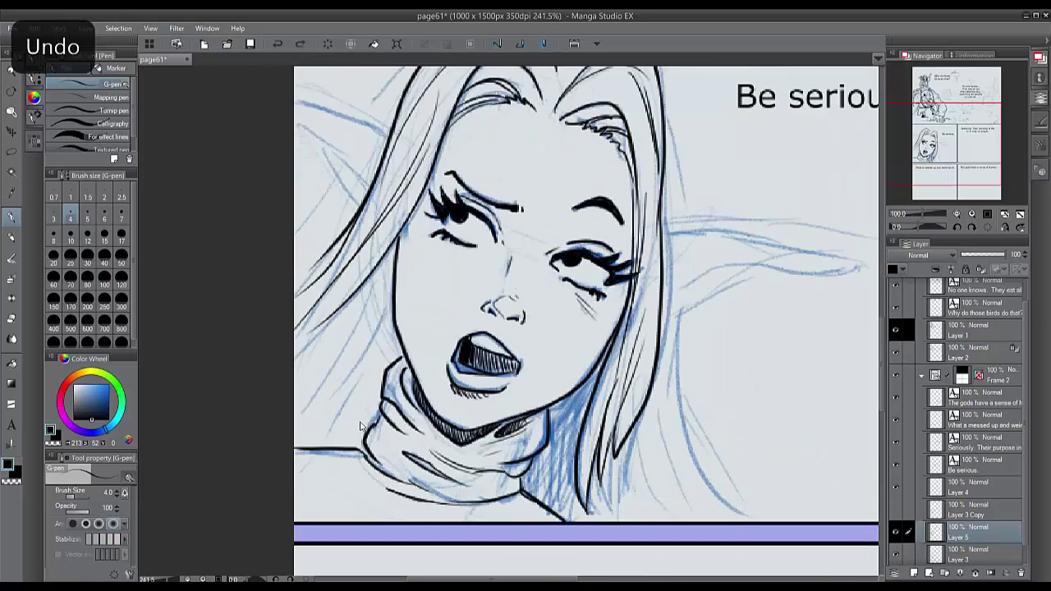
mouse_move(362, 423)
left_mouse_down()
mouse_move(398, 294)
mouse_move(414, 334)
left_mouse_up()
left_click_drag(401, 294, 350, 348)
left_click_drag(400, 320, 349, 391)
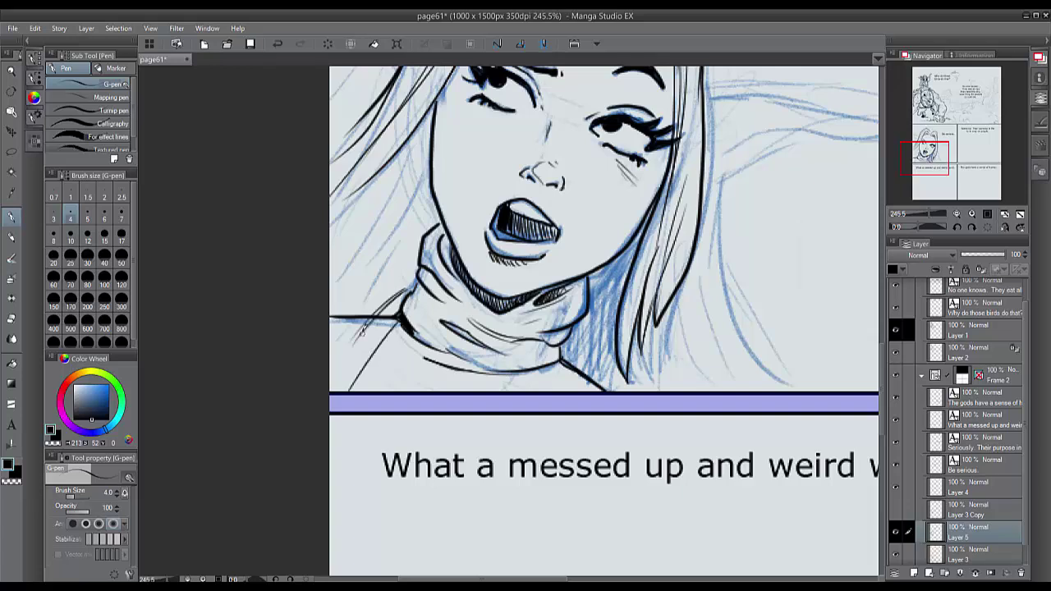
left_click_drag(366, 325, 331, 379)
Erase the shoulder line crossing the left-hand hair strands using transparent colour at size 17, and return to black at size 4
left_click(121, 235)
left_click(11, 482)
left_click_drag(388, 315, 369, 324)
key("[")
key("[")
key("[")
key("[")
key("[")
key("[")
key("[")
key("[")
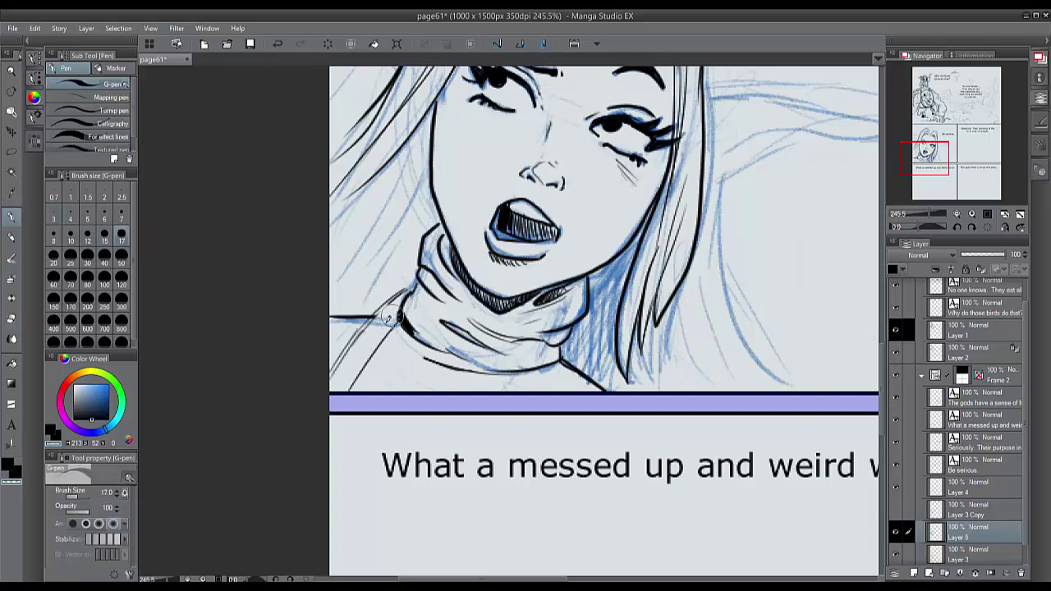
left_click(51, 429)
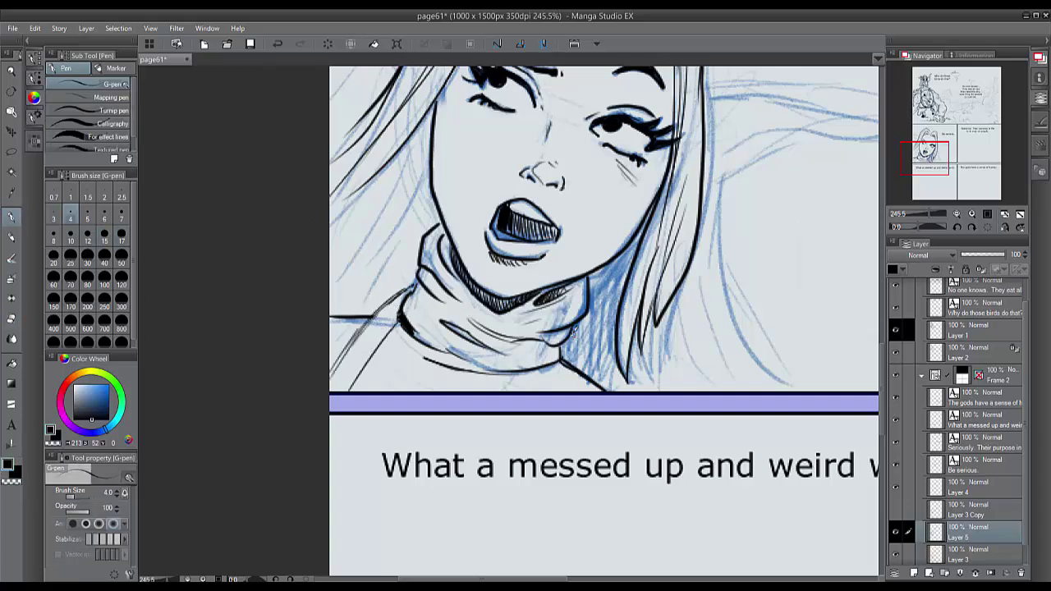
Ink two lines running from the right-hand side of the collar down to the panel's lower border
left_click_drag(573, 331, 588, 391)
left_click_drag(560, 349, 567, 392)
key("c")
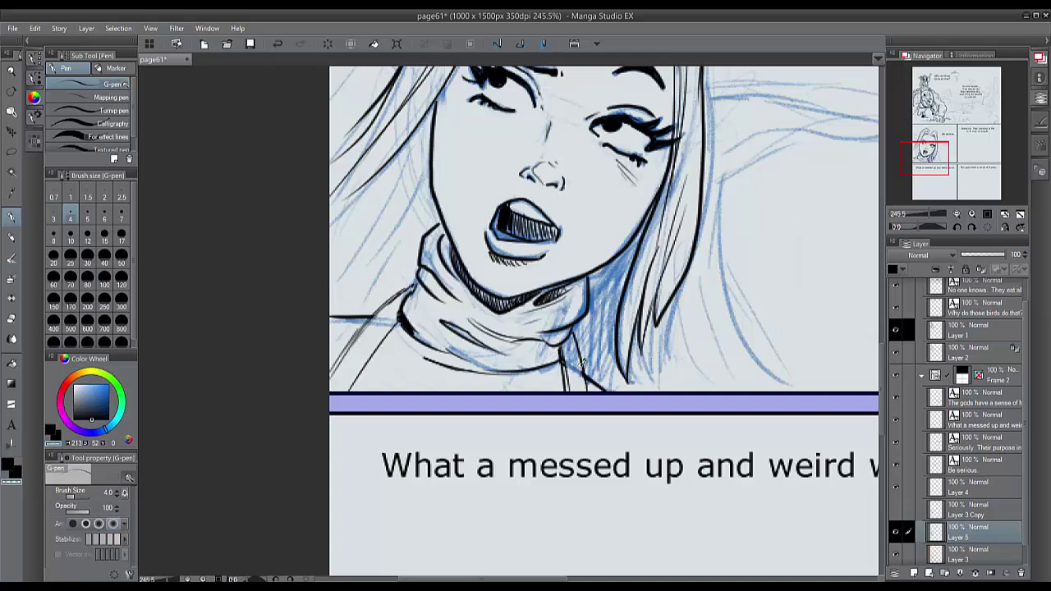
key("c")
Ink long hair strands behind the left-hand cheek and dark strands in the gap between the collar and the right-hand lock
left_click_drag(423, 136, 337, 278)
left_click_drag(420, 139, 331, 279)
left_click_drag(420, 187, 353, 288)
left_click_drag(408, 226, 353, 299)
left_click_drag(651, 210, 609, 335)
left_click_drag(629, 244, 601, 372)
left_click_drag(611, 280, 601, 378)
left_click_drag(591, 320, 590, 375)
Ink the inner lines of the elf's left-hand ear where it meets the hair
left_click_drag(716, 127, 821, 329)
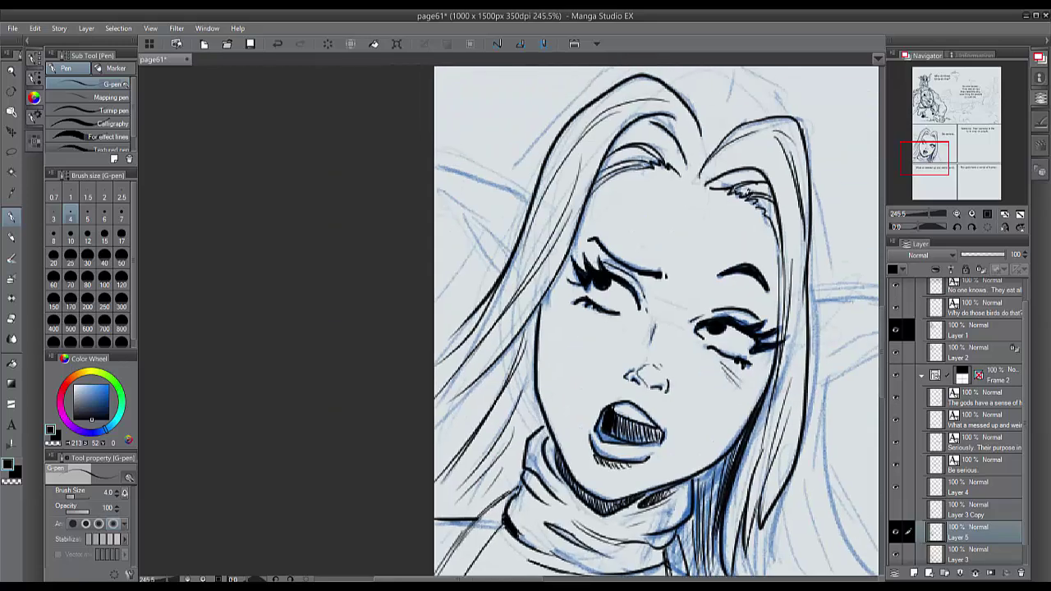
mouse_move(530, 201)
left_mouse_down()
mouse_move(435, 170)
mouse_move(505, 259)
left_mouse_up()
mouse_move(443, 196)
left_mouse_down()
mouse_move(507, 271)
mouse_move(481, 238)
mouse_move(504, 260)
left_mouse_up()
Ink the hair over the crown with short strands at the parting, and add the outer strands on the left-hand side
left_click_drag(693, 76, 557, 143)
left_click_drag(596, 150, 589, 163)
mouse_move(538, 132)
left_mouse_down()
mouse_move(583, 170)
mouse_move(623, 172)
left_mouse_up()
left_click_drag(589, 172, 624, 160)
left_click_drag(594, 165, 626, 149)
mouse_move(654, 182)
left_mouse_down()
mouse_move(599, 127)
mouse_move(360, 251)
left_mouse_up()
left_click_drag(331, 292, 299, 344)
left_click_drag(333, 308, 299, 377)
left_click_drag(430, 182, 371, 257)
Ink the long pointed right-hand ear with its inner fold, and the hair strands falling above it
left_click_drag(840, 239, 603, 129)
mouse_move(651, 289)
left_mouse_down()
mouse_move(575, 265)
mouse_move(436, 254)
mouse_move(507, 287)
left_mouse_up()
left_click_drag(508, 279, 441, 322)
left_click_drag(580, 293, 433, 353)
left_click_drag(437, 134, 466, 245)
left_click_drag(443, 207, 447, 243)
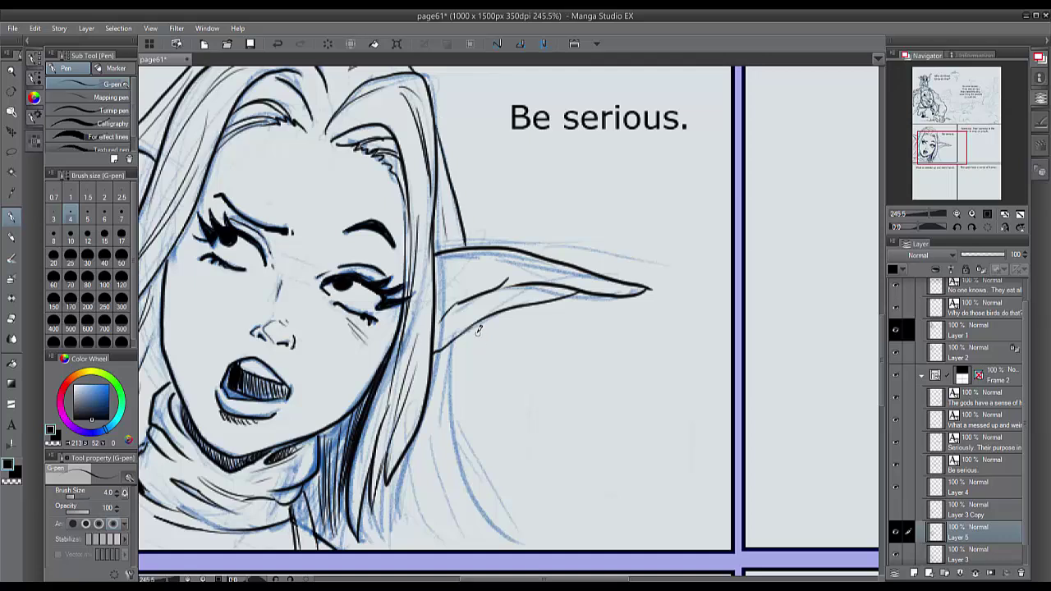
Try inking an outward-bulging hair lock with inner strands below the right-hand ear
left_click_drag(473, 327, 473, 514)
mouse_move(452, 344)
left_mouse_down()
mouse_move(445, 496)
mouse_move(535, 538)
left_mouse_up()
key("ctrl+z")
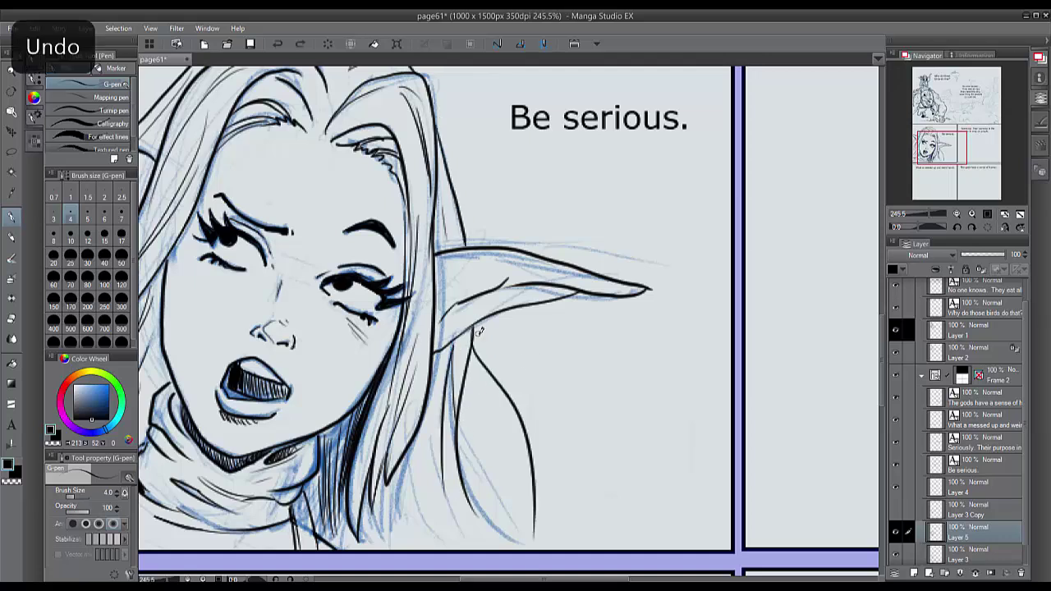
left_click_drag(474, 327, 490, 518)
left_click_drag(473, 346, 493, 539)
left_click_drag(458, 412, 489, 517)
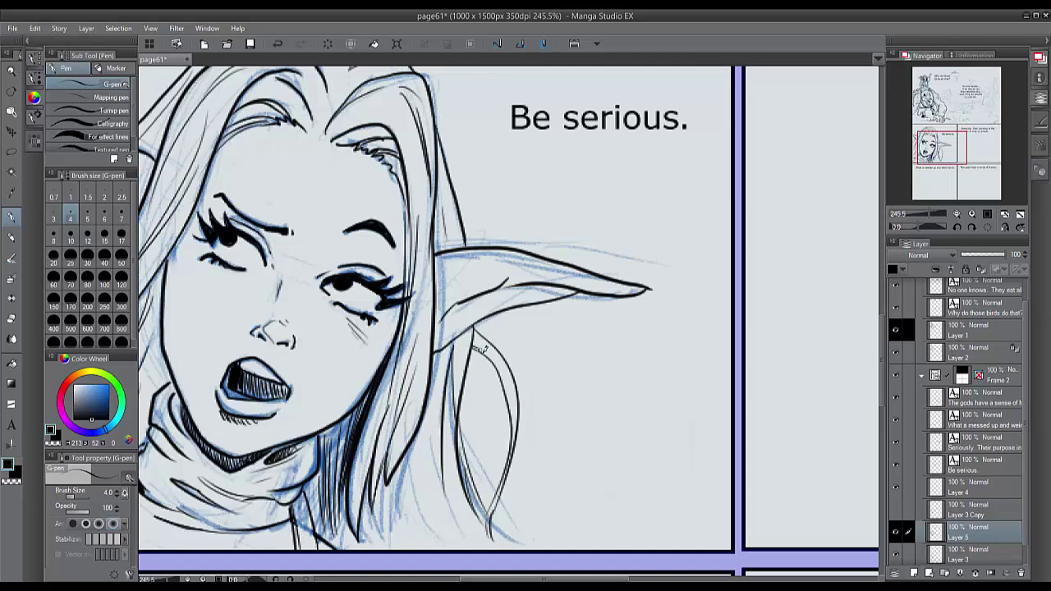
left_click_drag(474, 348, 512, 419)
left_click_drag(524, 427, 498, 527)
left_click_drag(467, 379, 510, 432)
left_click_drag(522, 427, 506, 496)
left_click_drag(479, 382, 503, 409)
Undo the recent strokes of the bulging hair lock below the right-hand ear
key("ctrl+minus")
key("ctrl+minus")
key("ctrl+minus")
key("ctrl+minus")
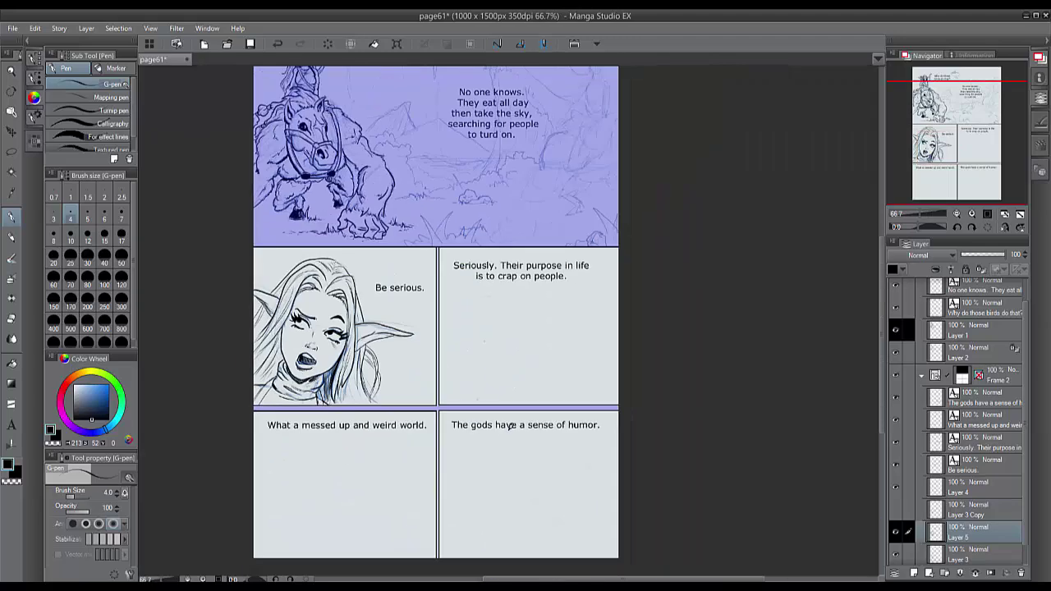
scroll(317, 337, "up", 5)
scroll(316, 338, "down", 2)
key("ctrl+z")
key("ctrl+z")
key("ctrl+z")
key("ctrl+z")
key("ctrl+z")
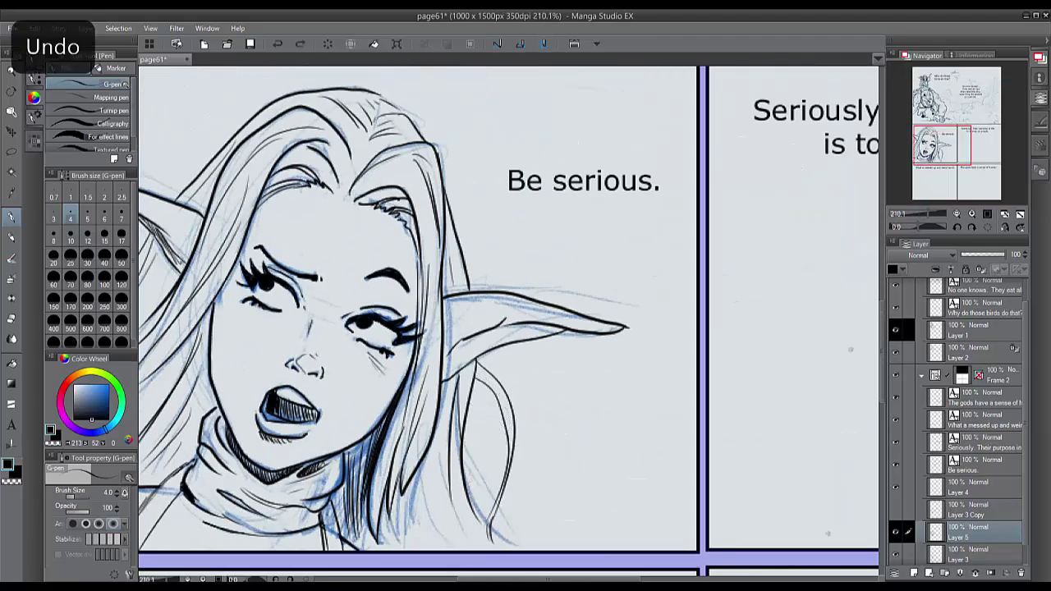
key("ctrl+z")
key("ctrl+z")
Redraw the hair lock below the right-hand ear as a narrower, curling sweep with several inner strands
left_click_drag(478, 358, 511, 535)
left_click_drag(473, 391, 514, 534)
left_click_drag(468, 410, 492, 516)
left_click_drag(465, 450, 486, 522)
mouse_move(503, 474)
left_mouse_down()
mouse_move(485, 523)
mouse_move(498, 526)
left_mouse_up()
left_click_drag(488, 442, 500, 478)
left_click_drag(487, 427, 509, 490)
Ink three vertical strands filling the hair between the right-hand front lock and the curling lock
left_click_drag(431, 419, 414, 545)
left_click_drag(424, 461, 435, 543)
left_click_drag(437, 463, 446, 524)
Hide the blue Layer 3 sketch so only the inked elf remains in the panel
scroll(517, 177, "left", 3)
key("ctrl+minus")
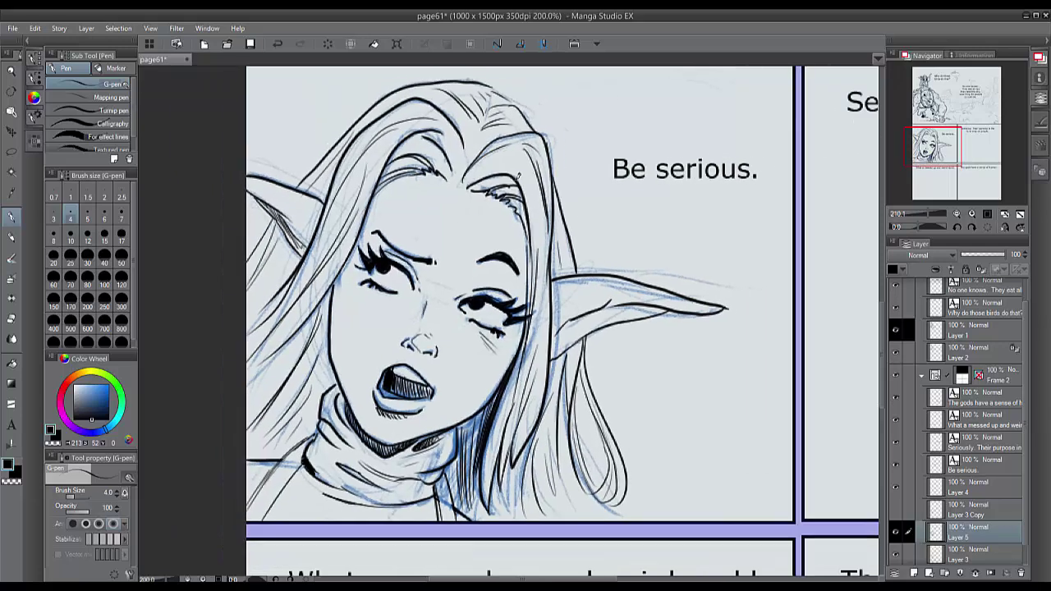
scroll(518, 175, "down", 3)
left_click(895, 552)
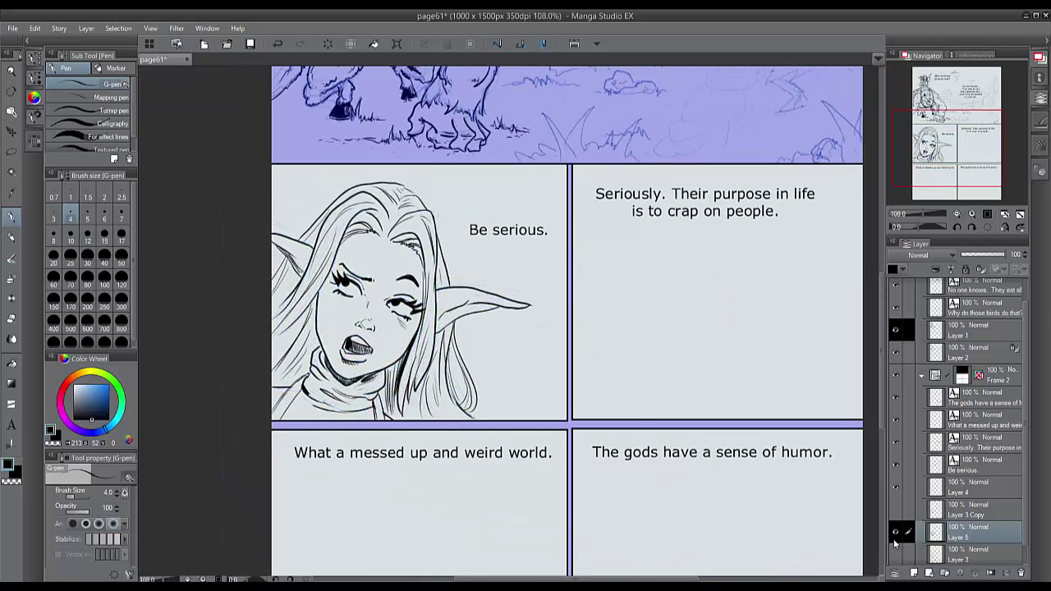
Add short shading strokes inside the base of the right-hand ear and zoom out to the whole page
scroll(416, 319, "up", 6)
left_click_drag(582, 270, 563, 291)
mouse_move(501, 321)
left_mouse_down()
mouse_move(492, 347)
mouse_move(503, 346)
left_mouse_up()
mouse_move(507, 302)
left_mouse_down()
mouse_move(496, 337)
mouse_move(500, 329)
left_mouse_up()
left_click_drag(516, 298, 501, 340)
scroll(515, 304, "down", 6)
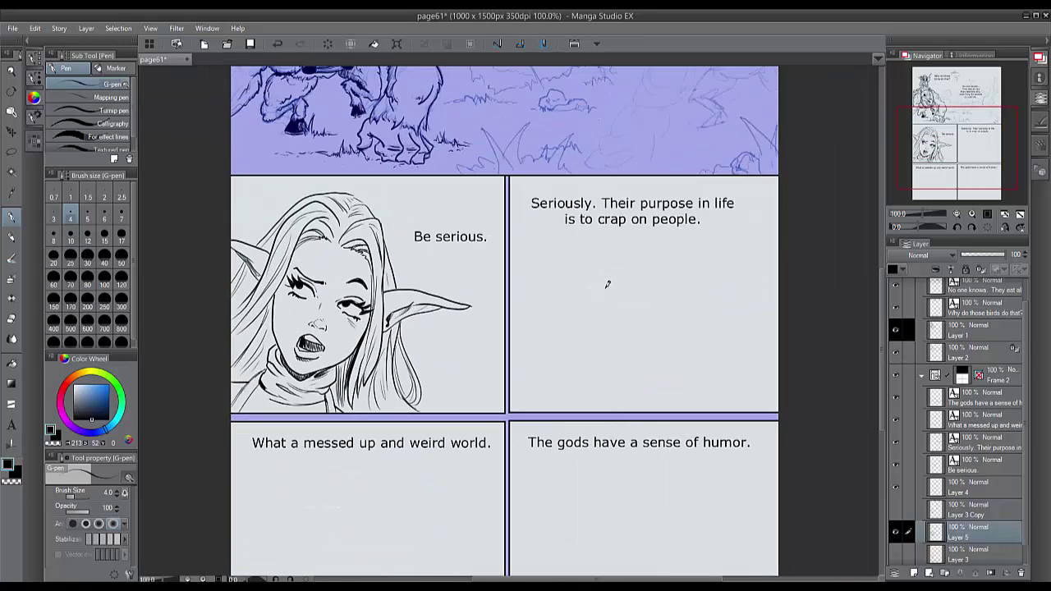
scroll(608, 284, "down", 3)
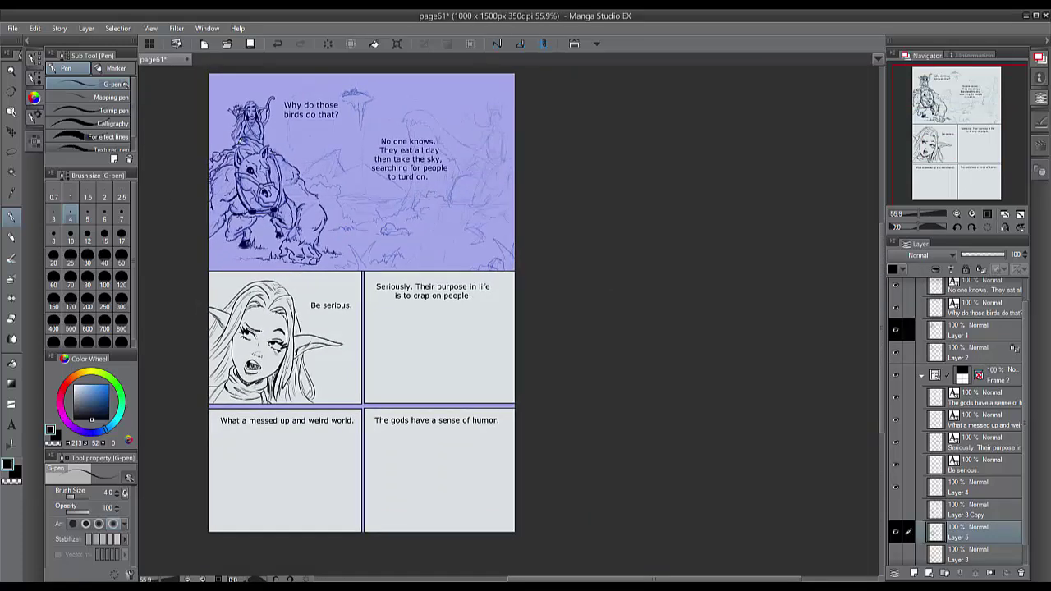